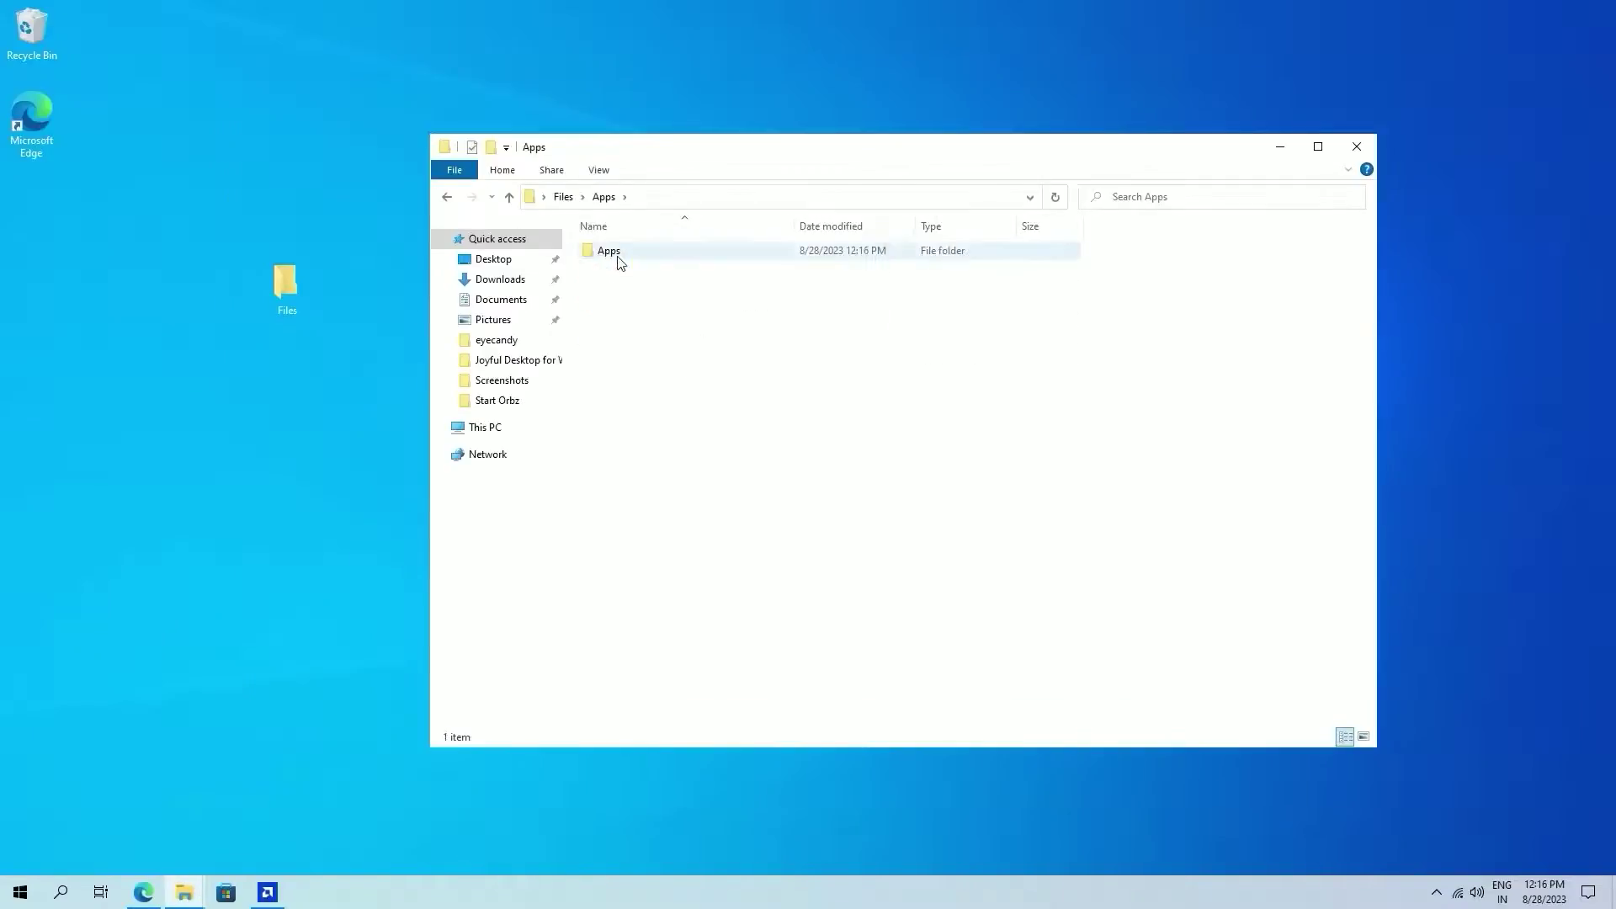
Step: Change the 7TSP Eyecandy icon pack's extension from .remove to .7z and accept the warning
double_click(614, 251)
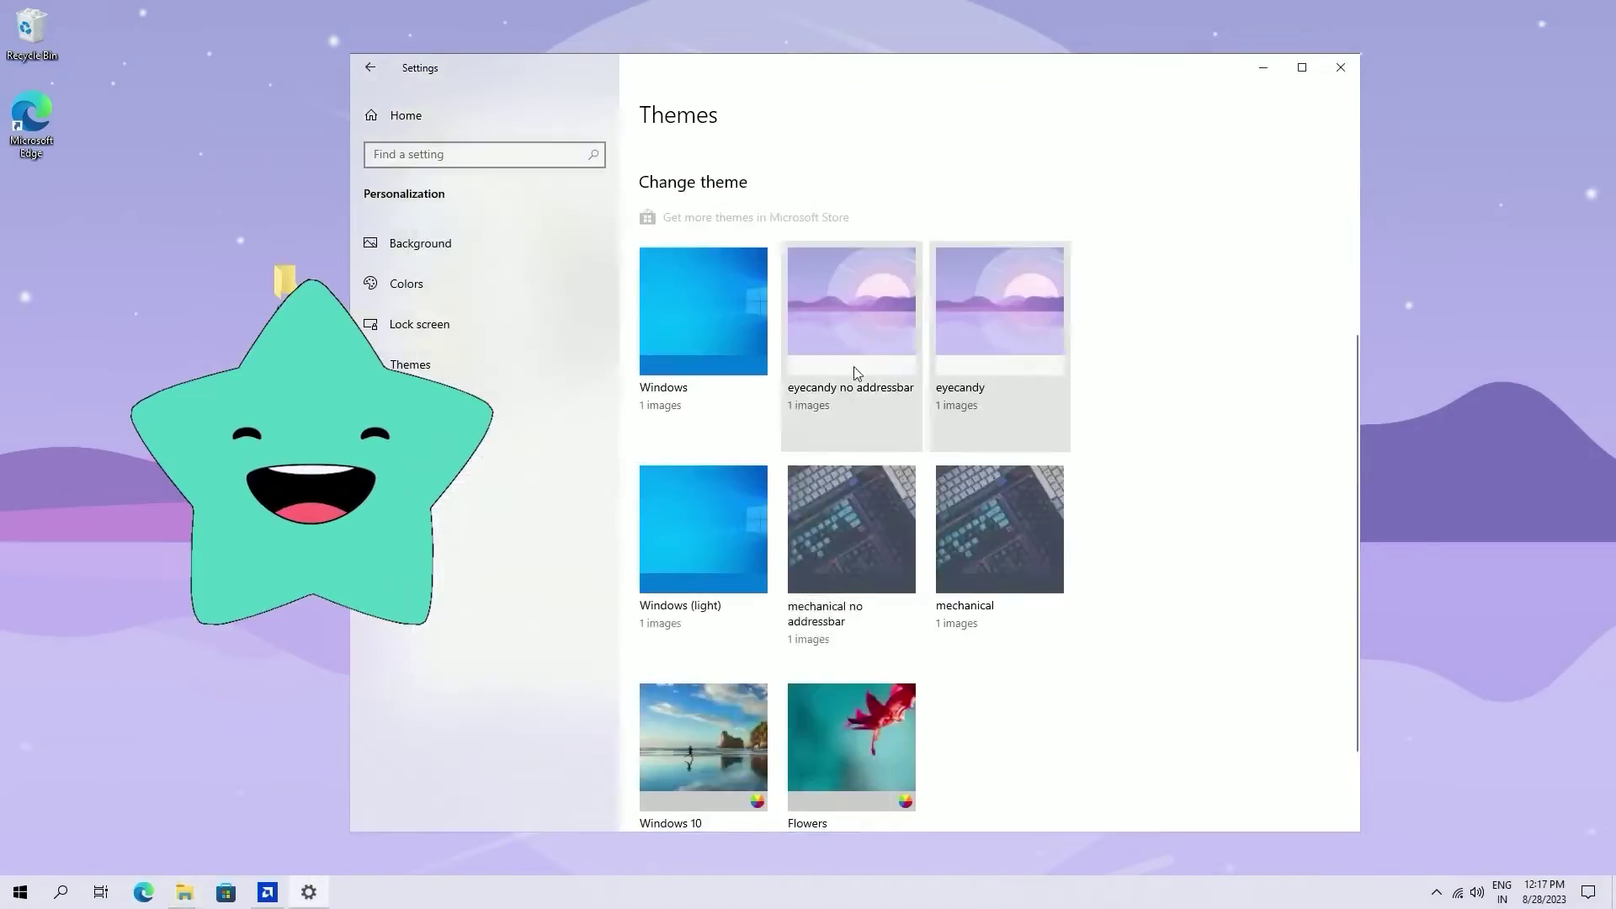
click(815, 273)
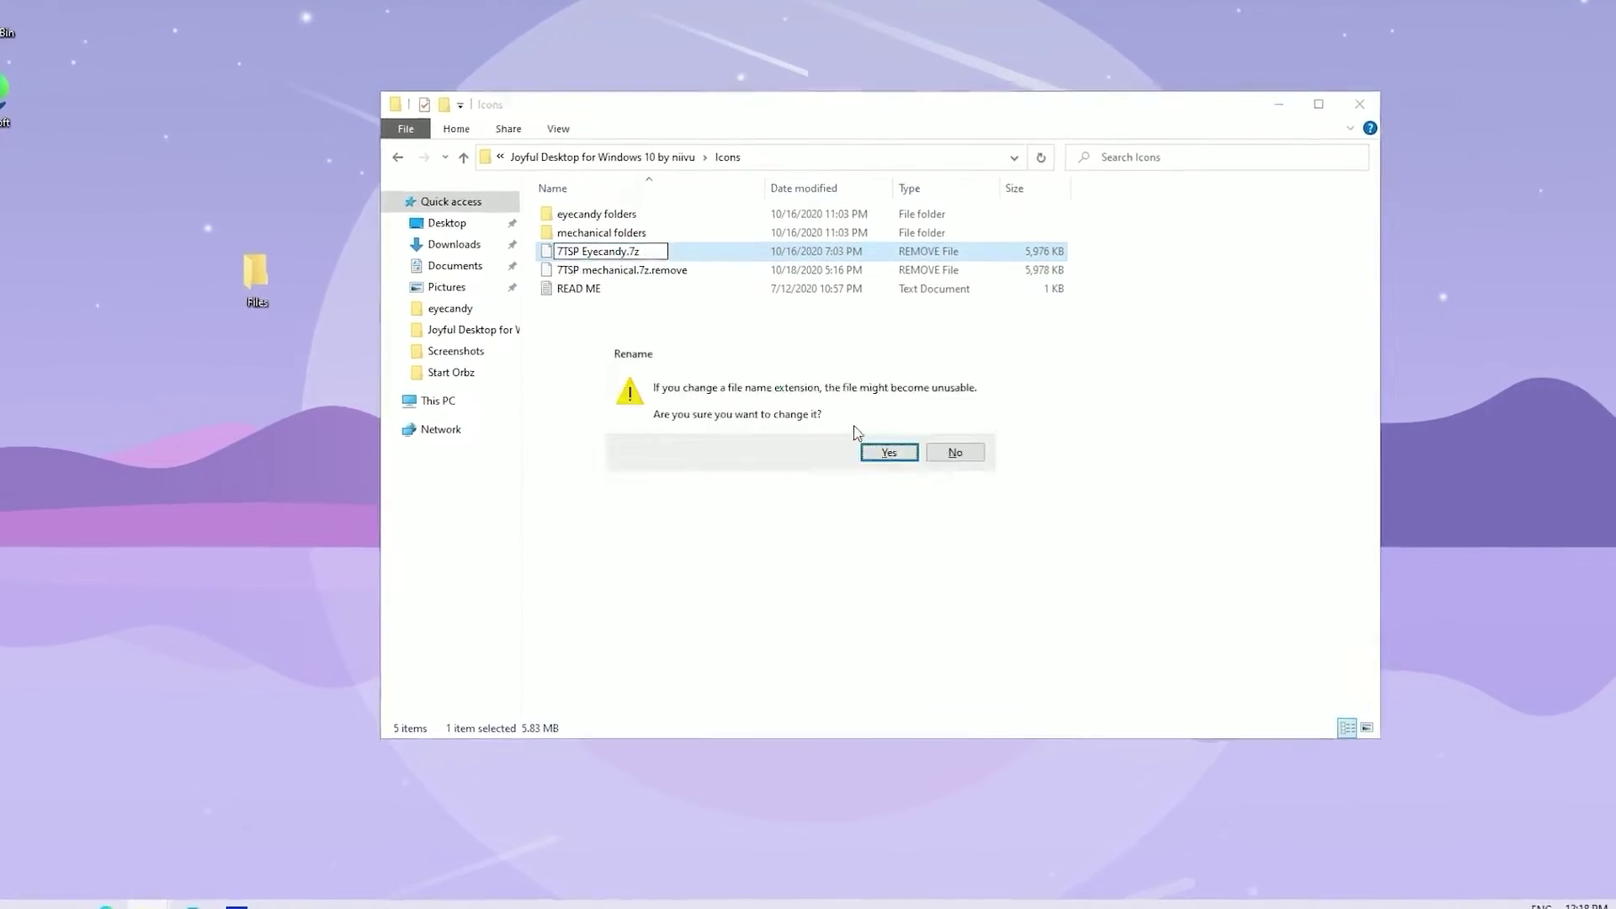
click(866, 443)
click(696, 272)
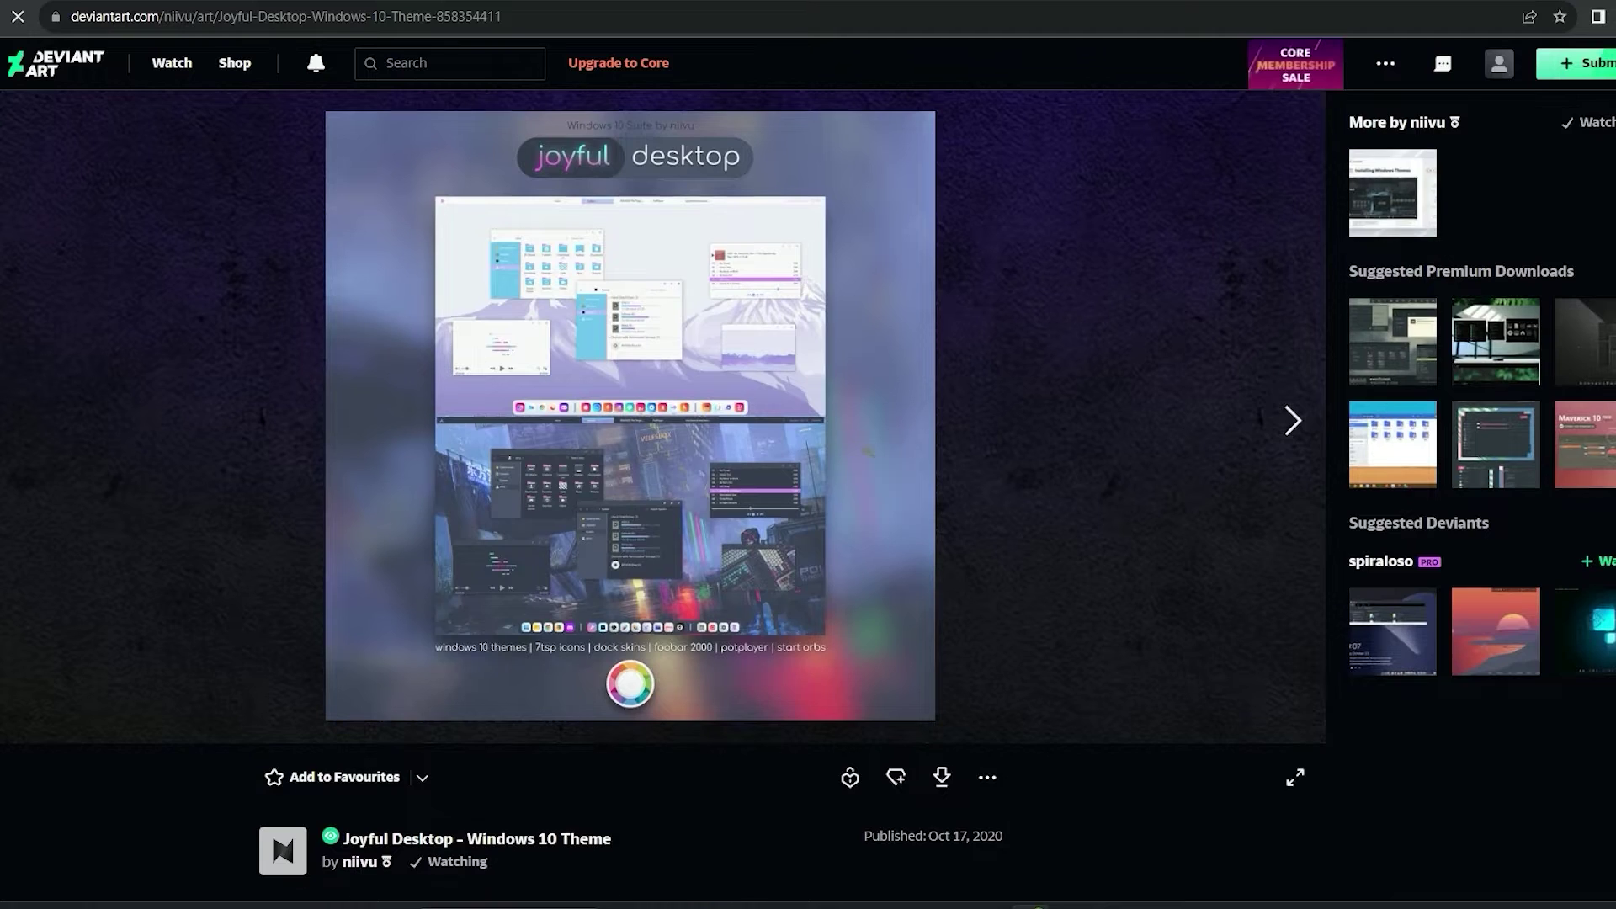
Step: Download the Joyful Desktop – Windows 10 Theme zip from its DeviantArt page
scroll(1052, 403, down, 3)
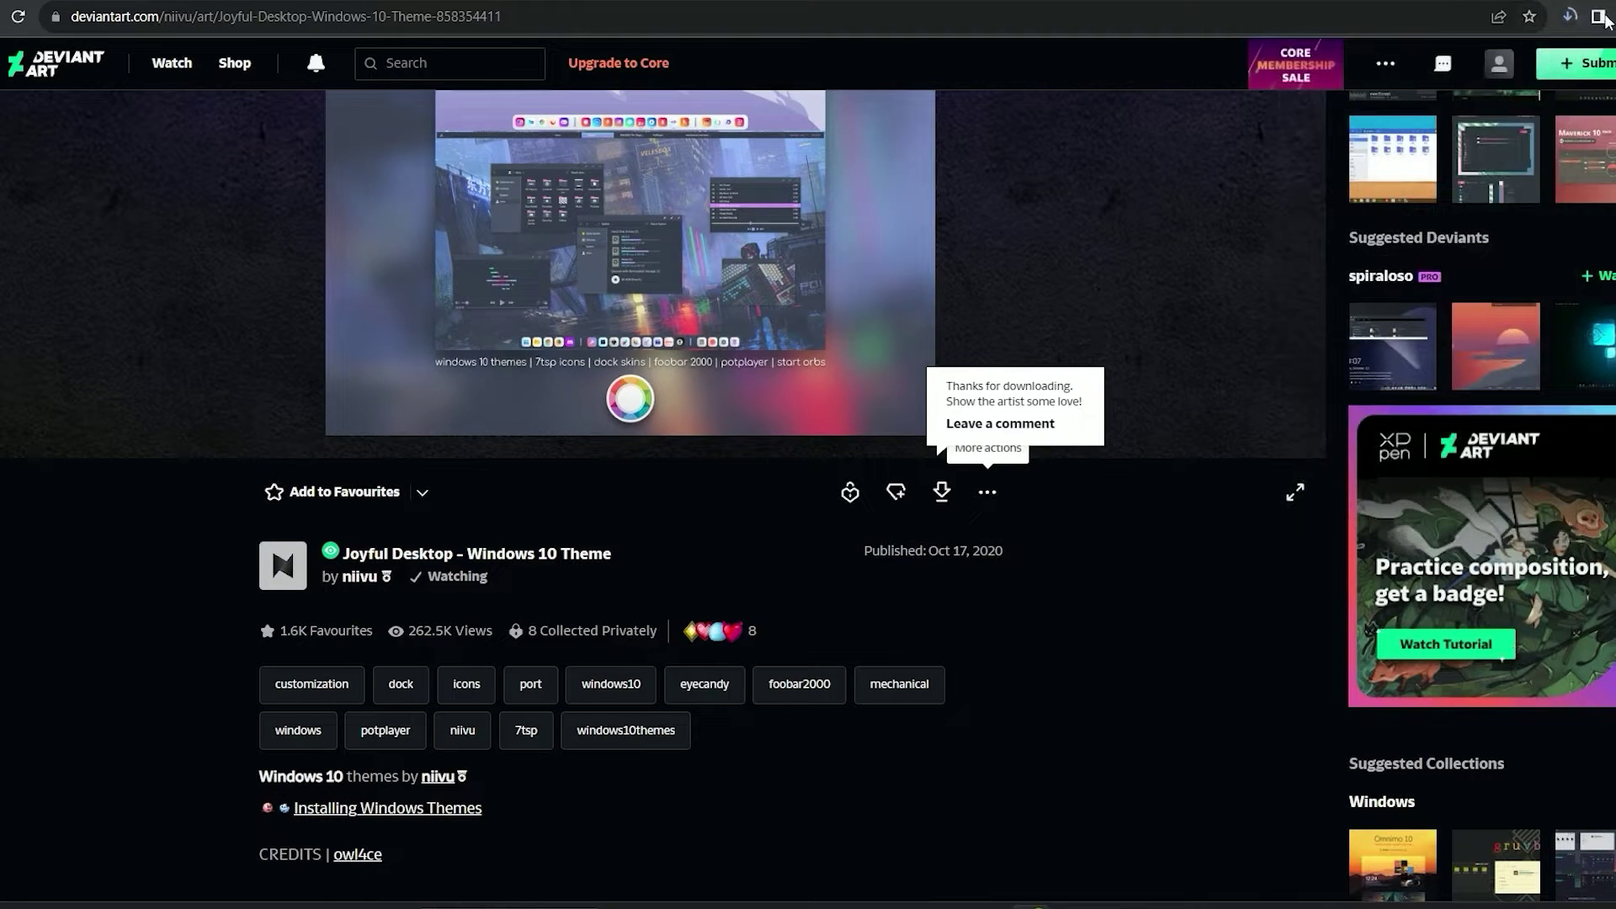
scroll(1029, 728, up, 3)
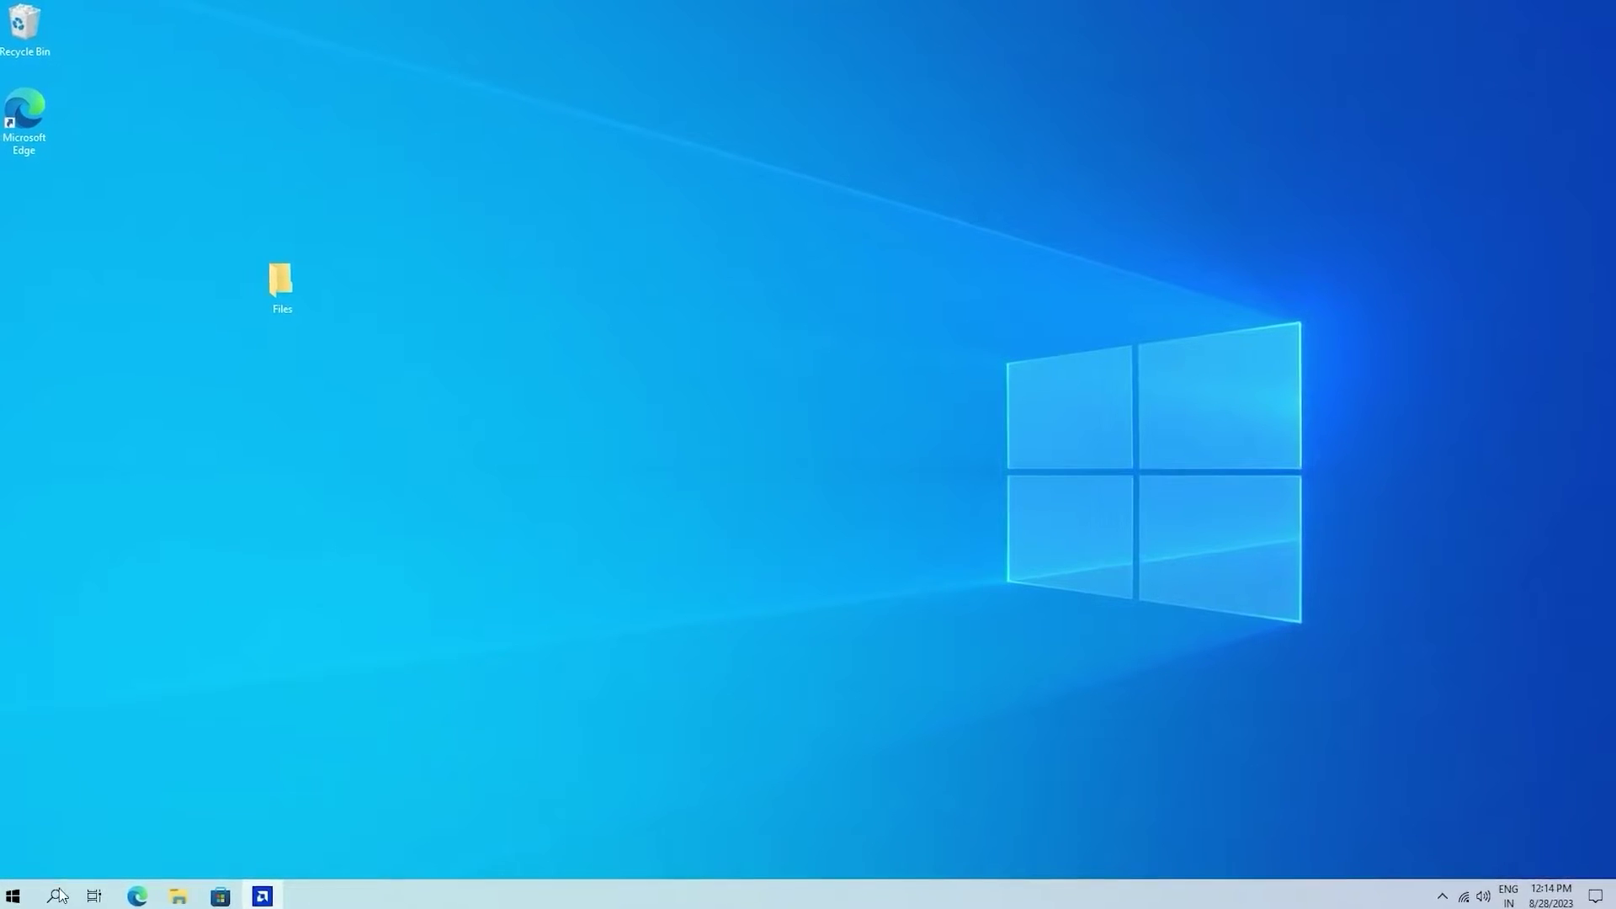
Step: Create a system restore point named 'BEfore modification' in System Properties
key(super)
text(restore)
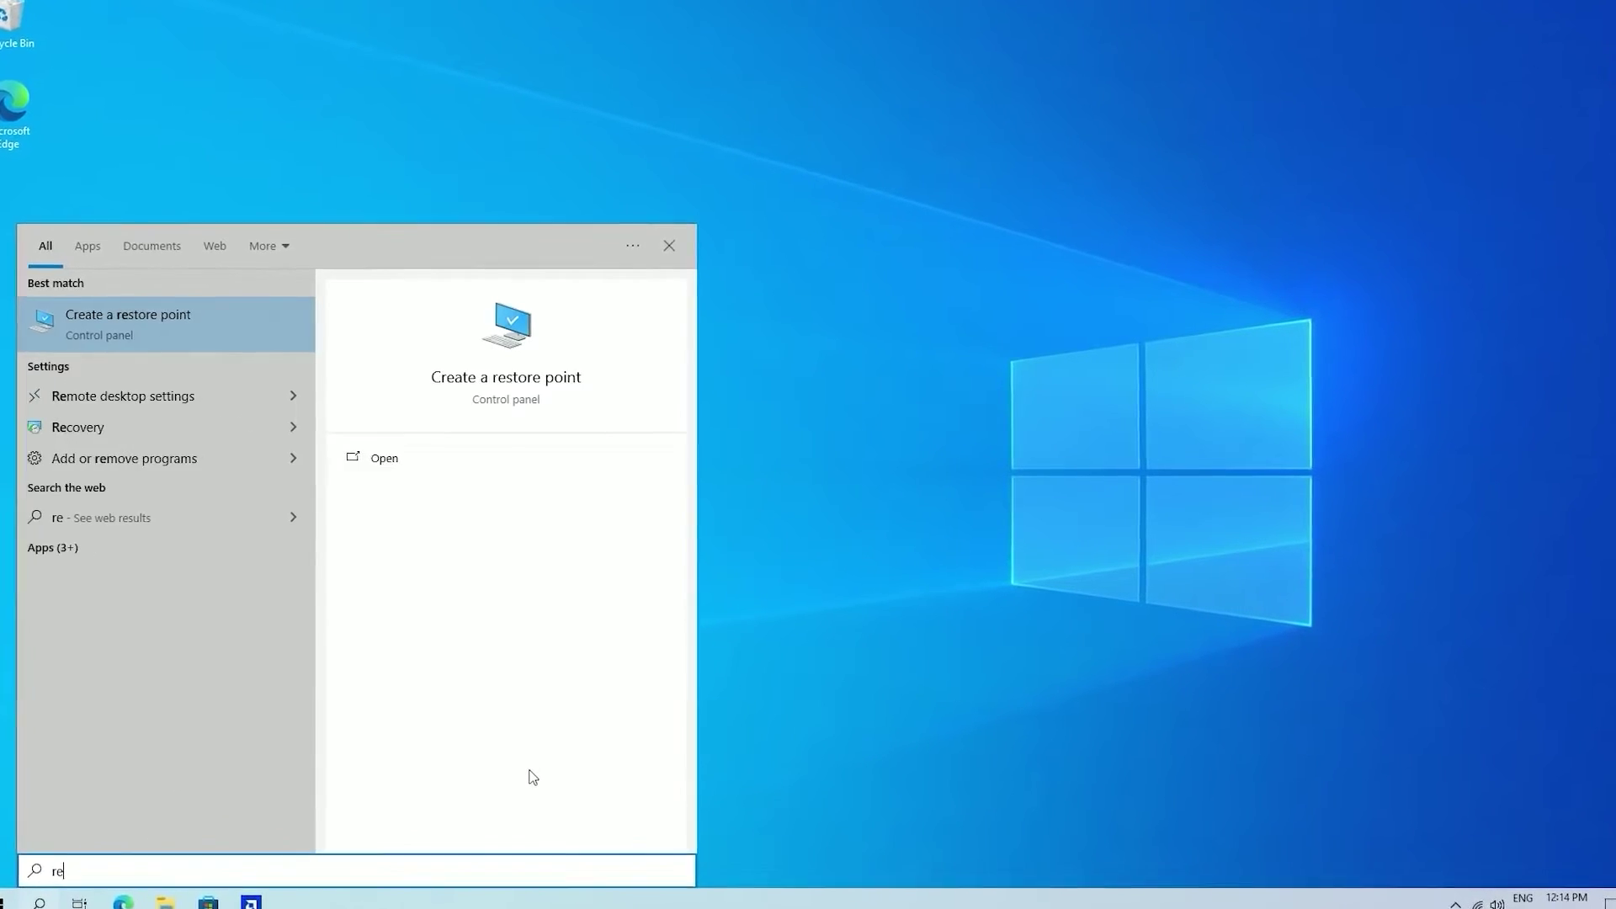
key(Return)
drag(216, 155, 699, 227)
click(899, 563)
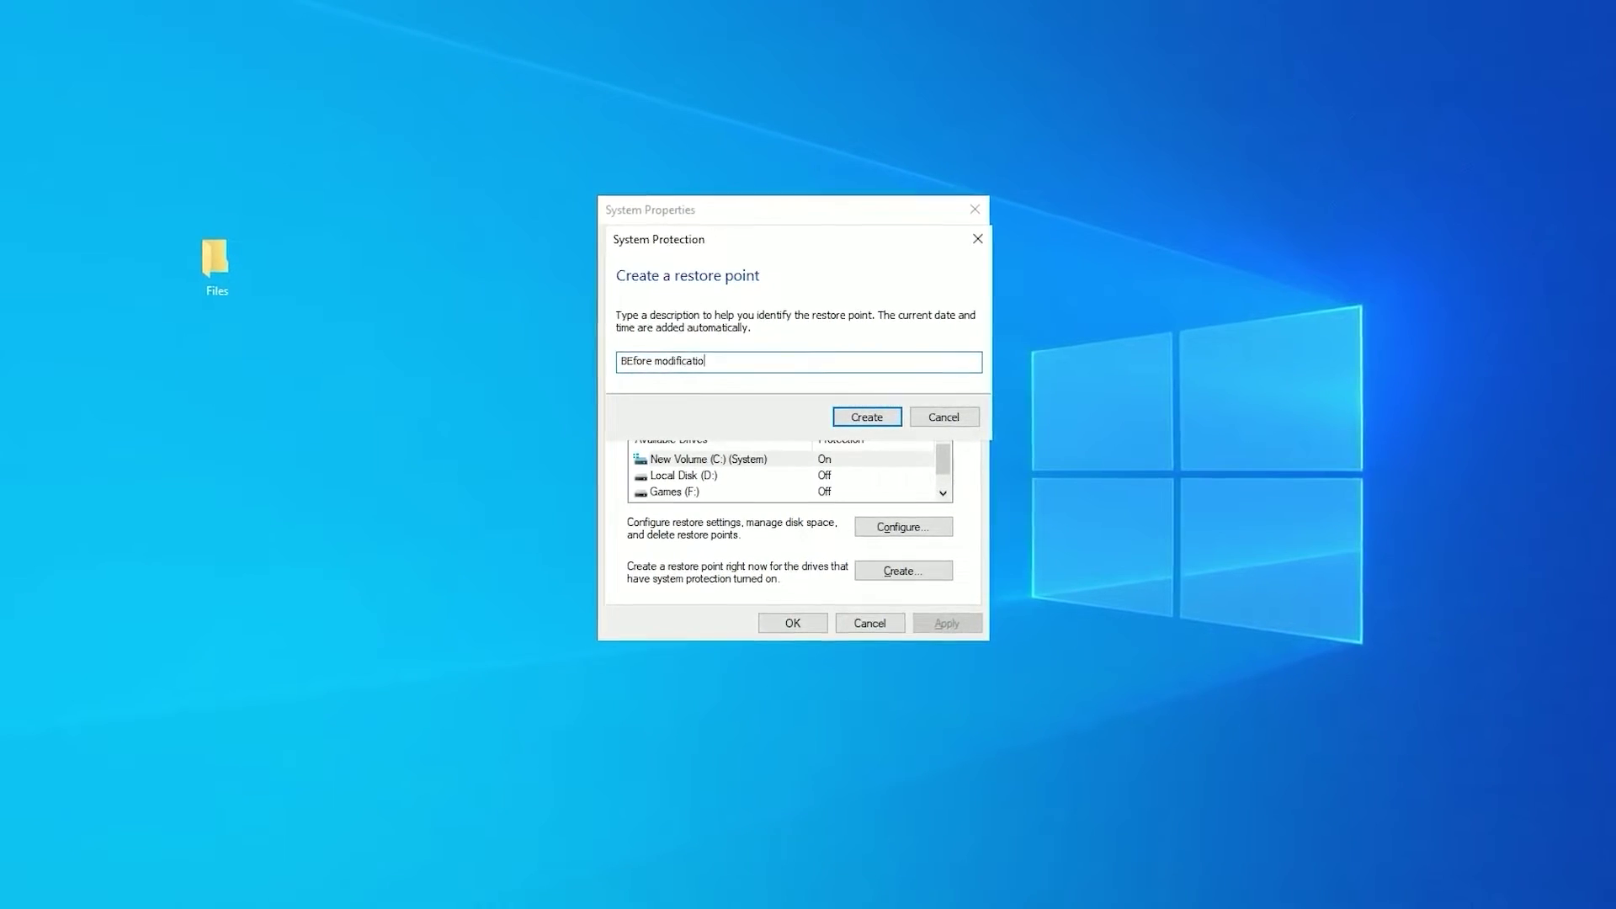
key(Return)
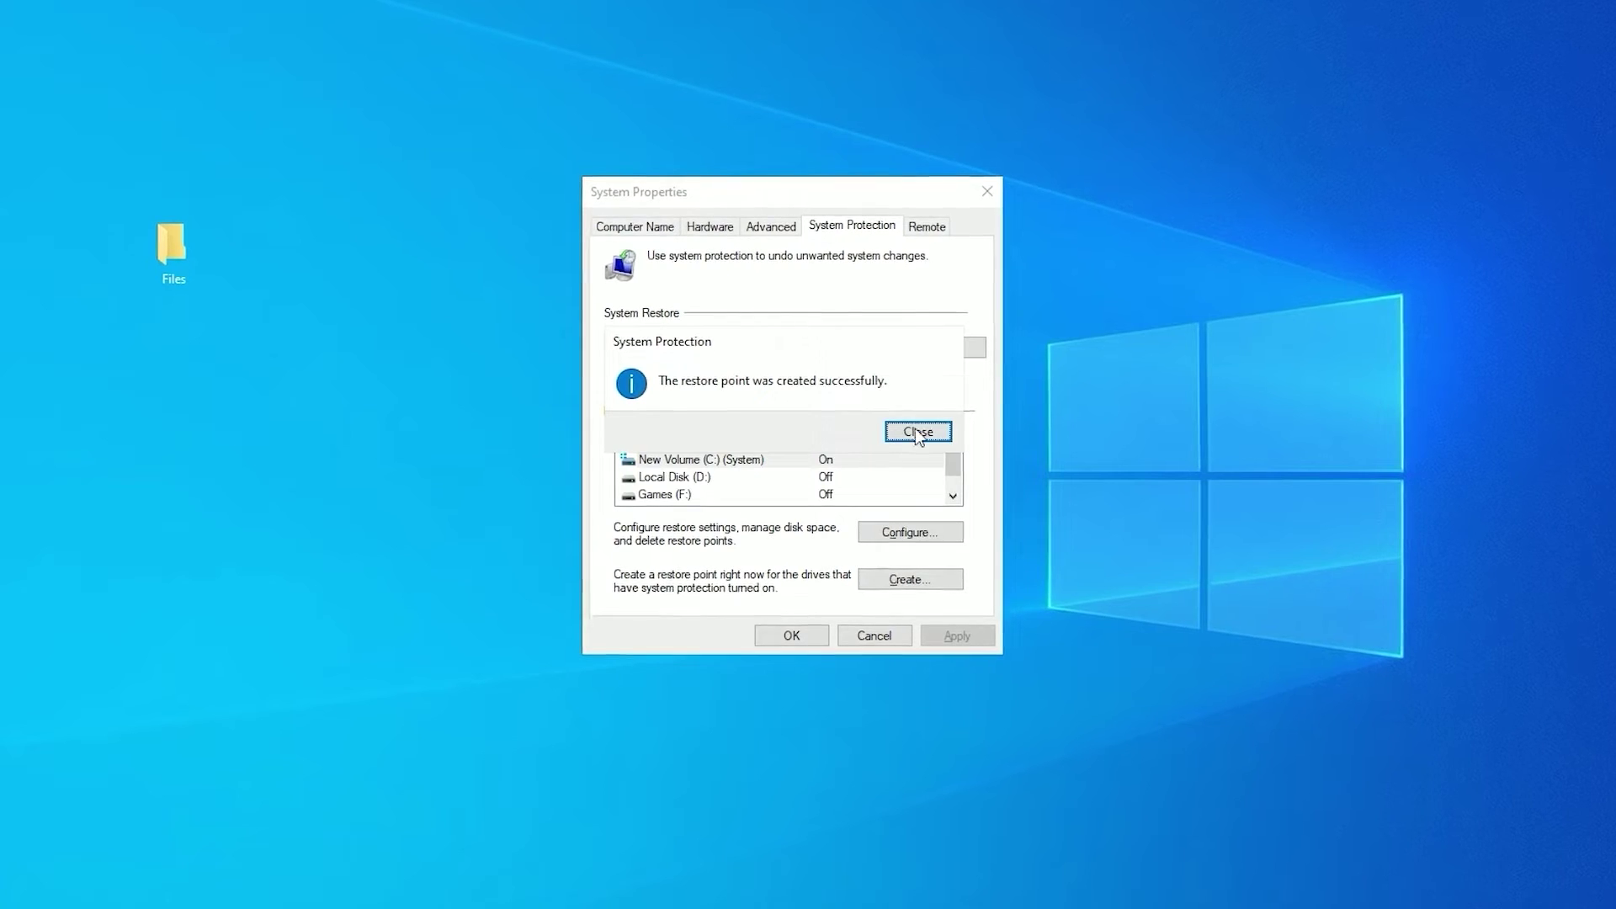
click(917, 432)
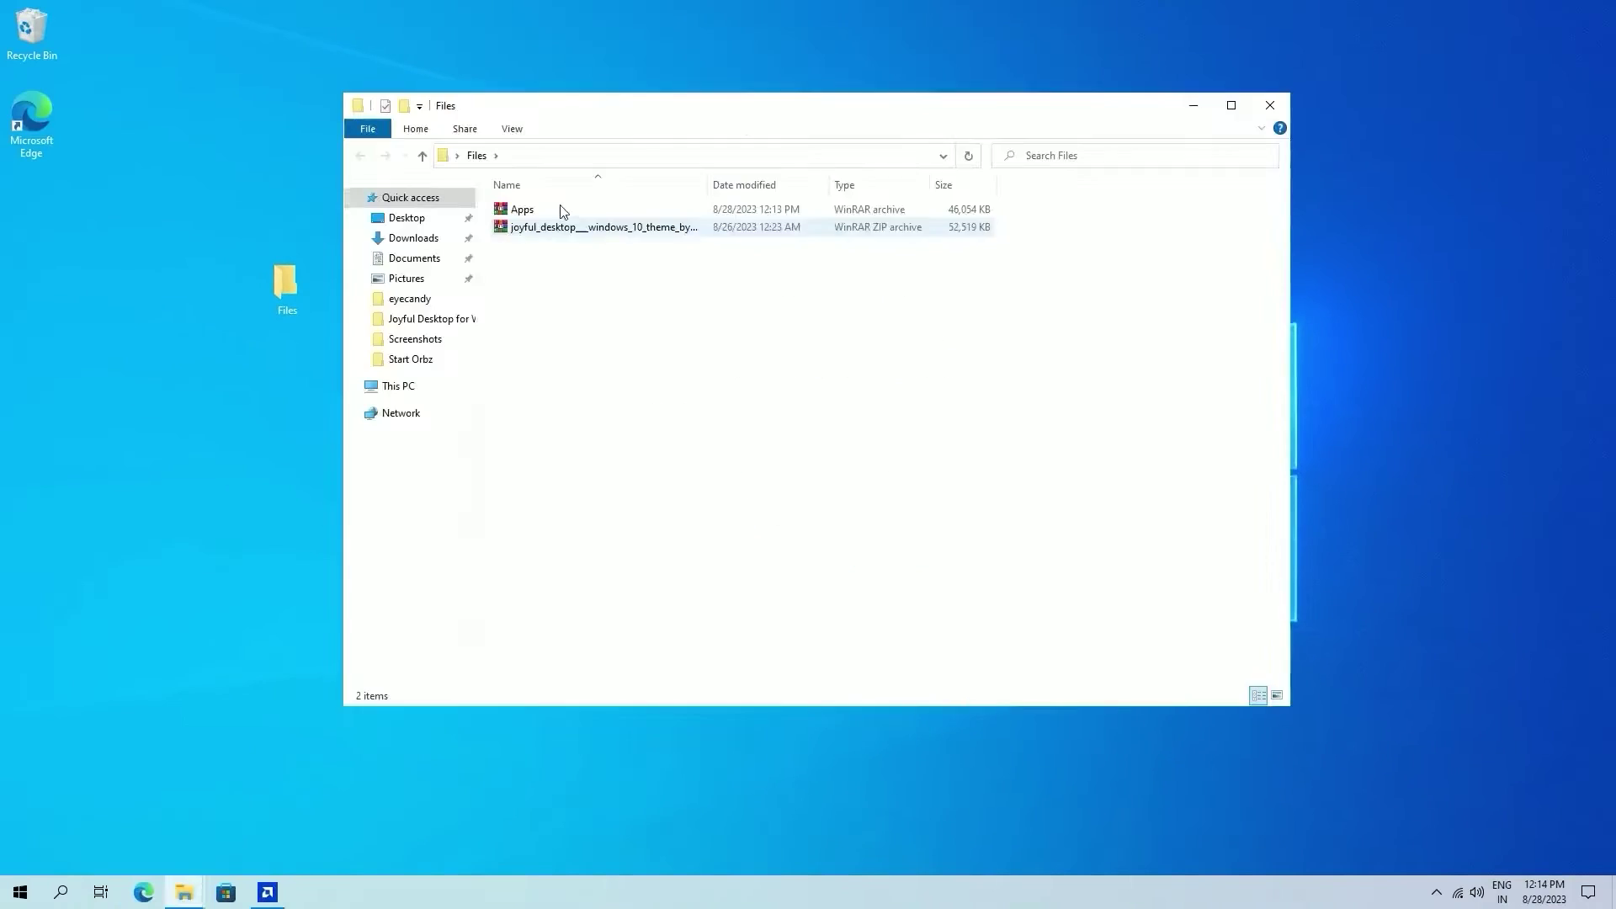
Step: Extract the Apps and joyful_desktop archives to their default folders, then open Apps
drag(626, 113, 660, 96)
right_click(565, 198)
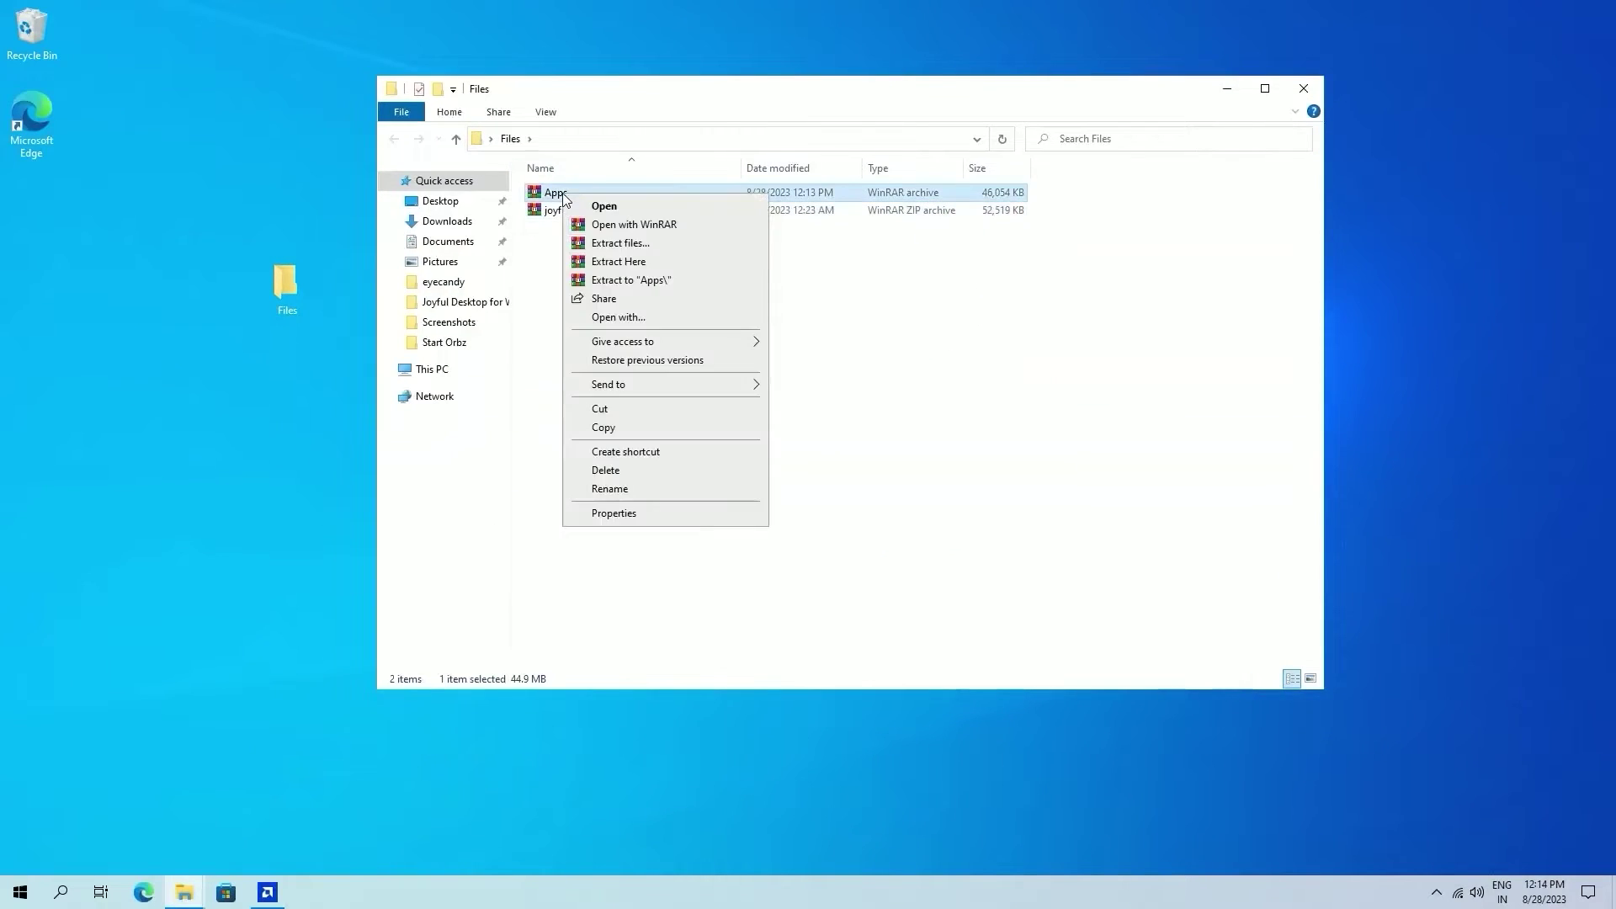
click(633, 247)
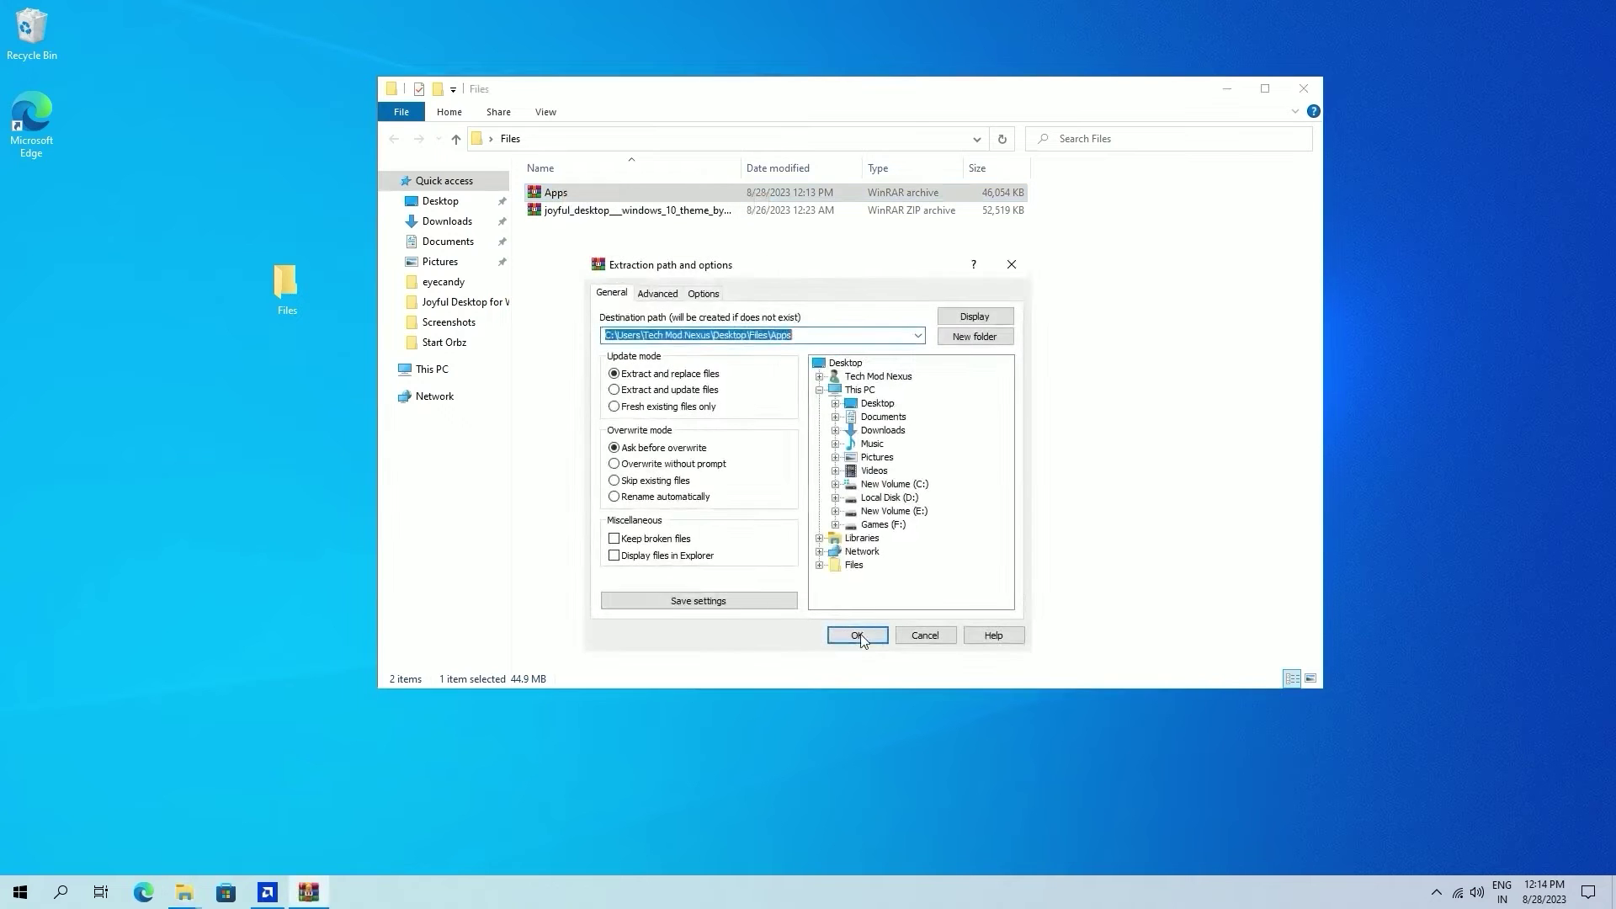
click(852, 627)
right_click(617, 215)
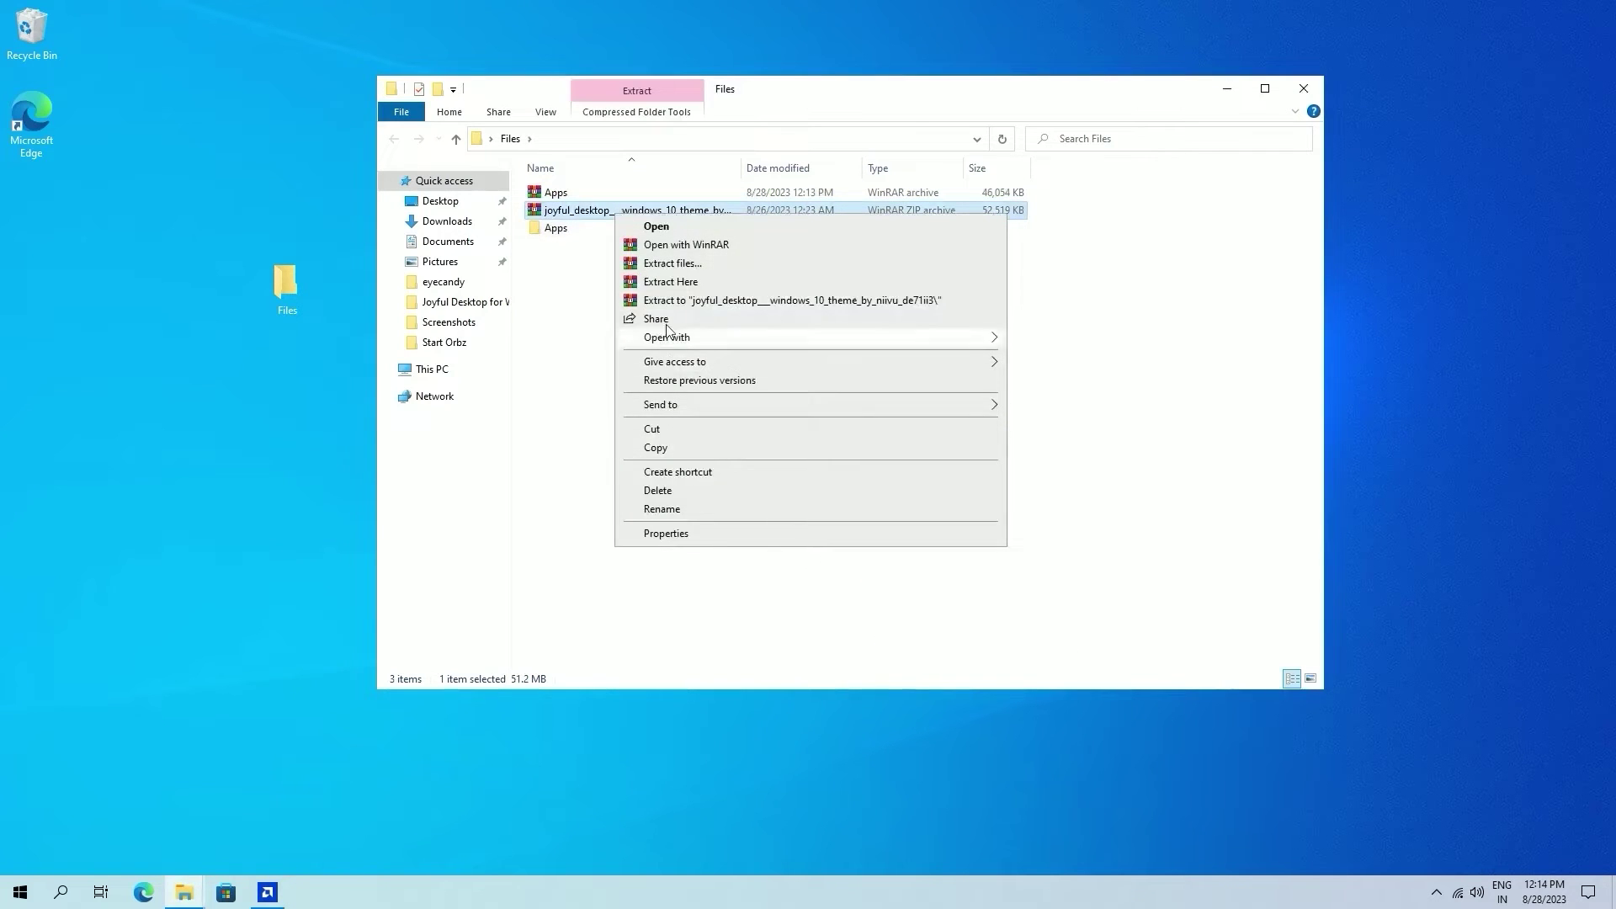
click(661, 262)
click(849, 635)
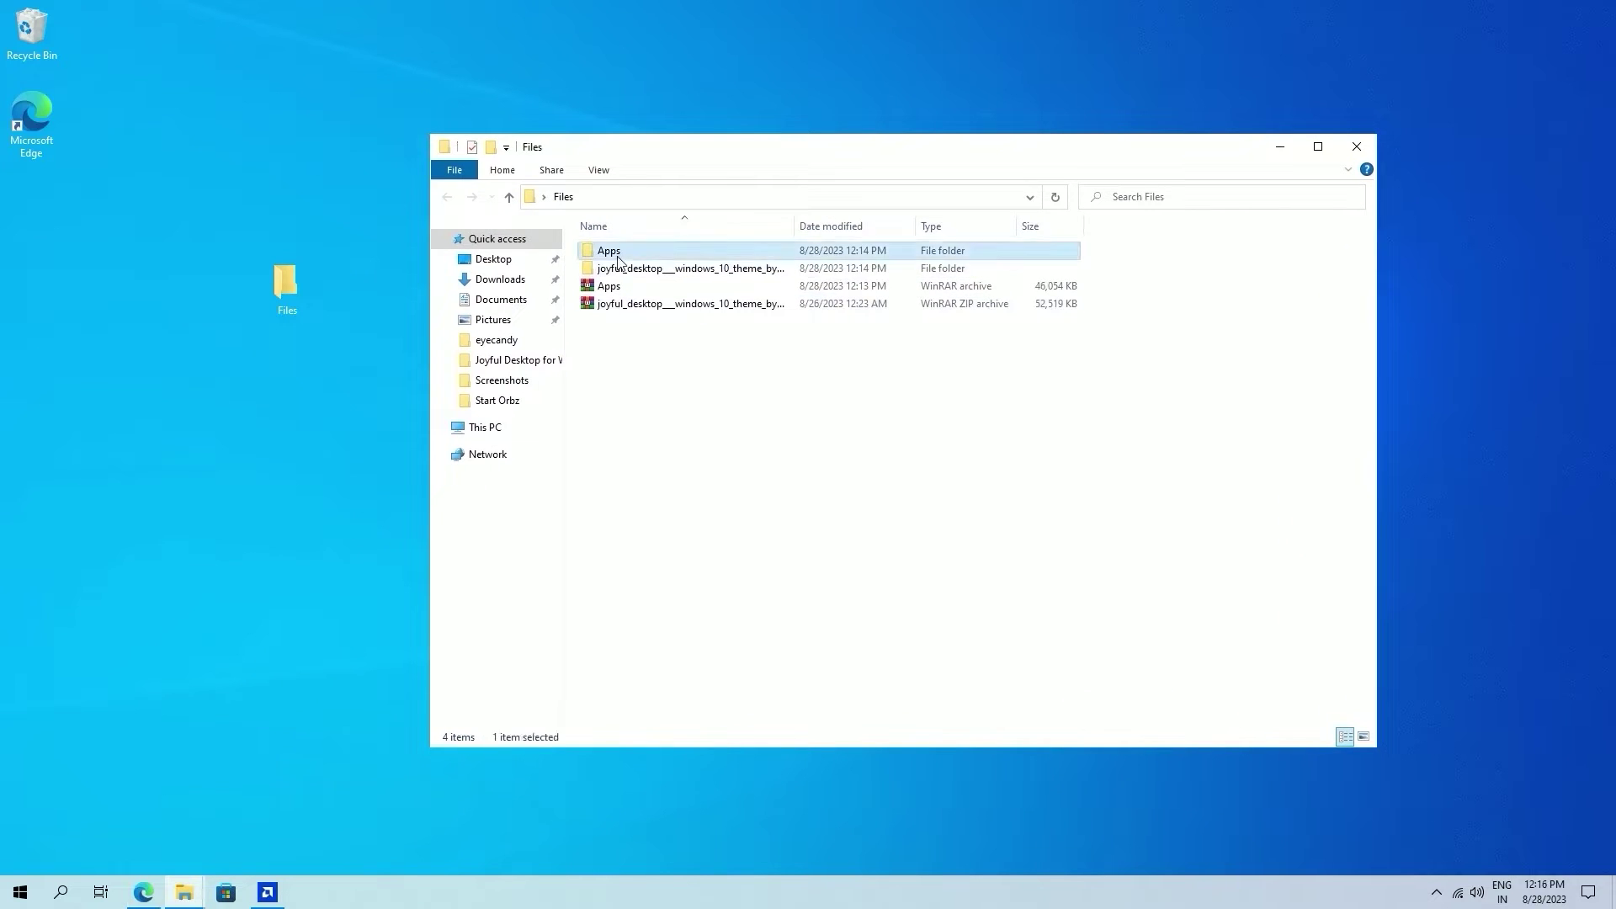
double_click(618, 252)
Step: Install UXThemePatcher 1.0 from the Apps folder, choosing to reboot manually later
double_click(617, 254)
click(646, 358)
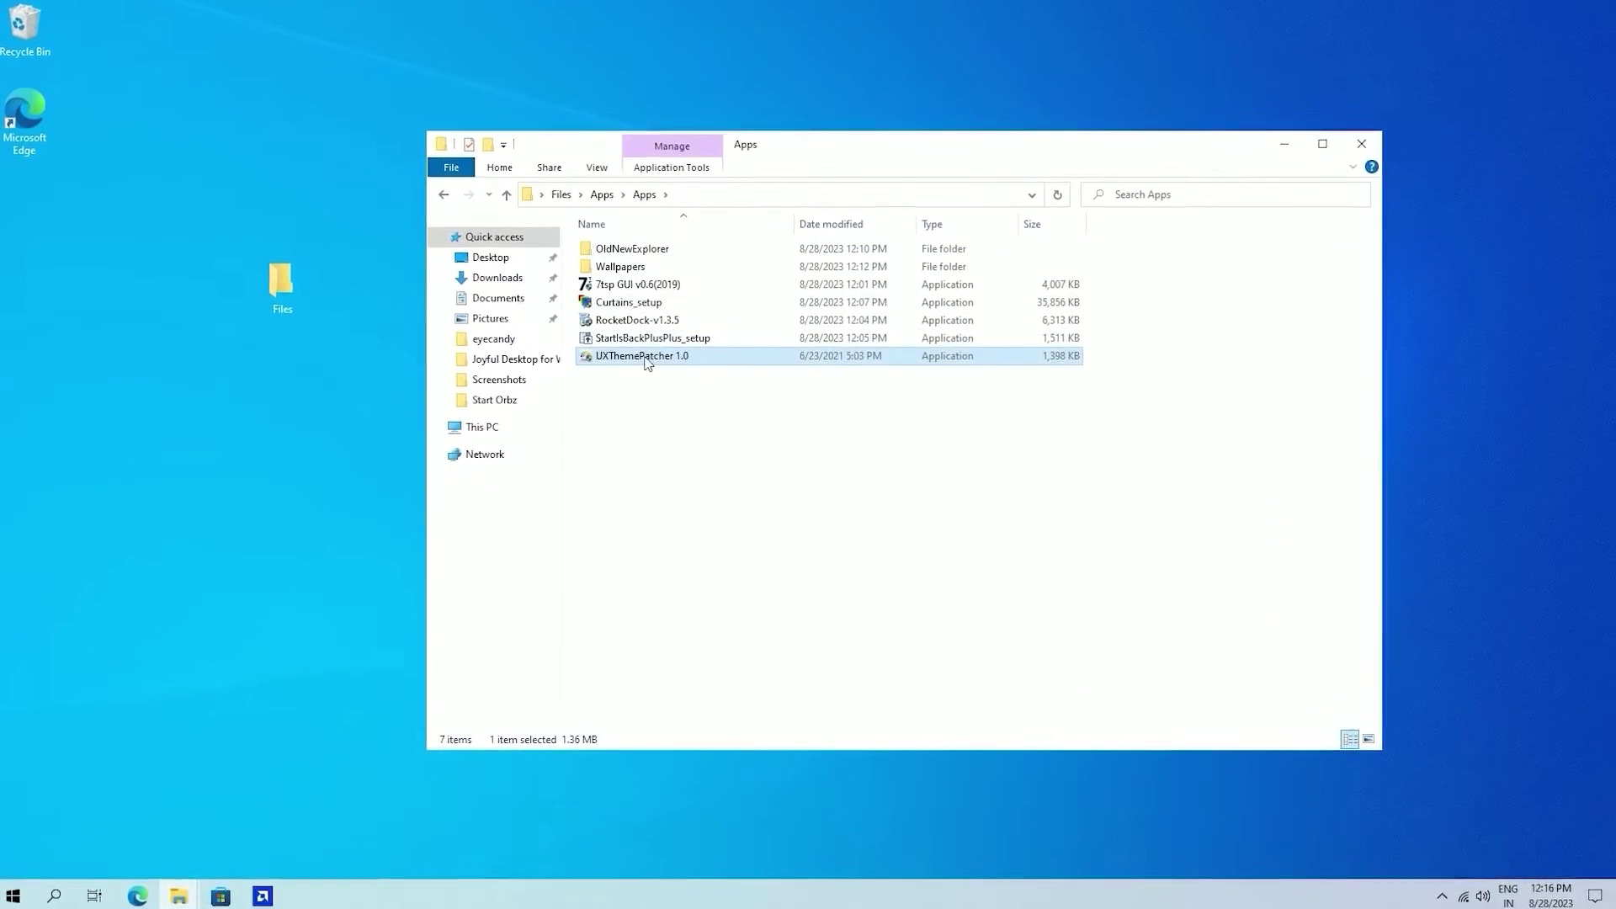
double_click(647, 359)
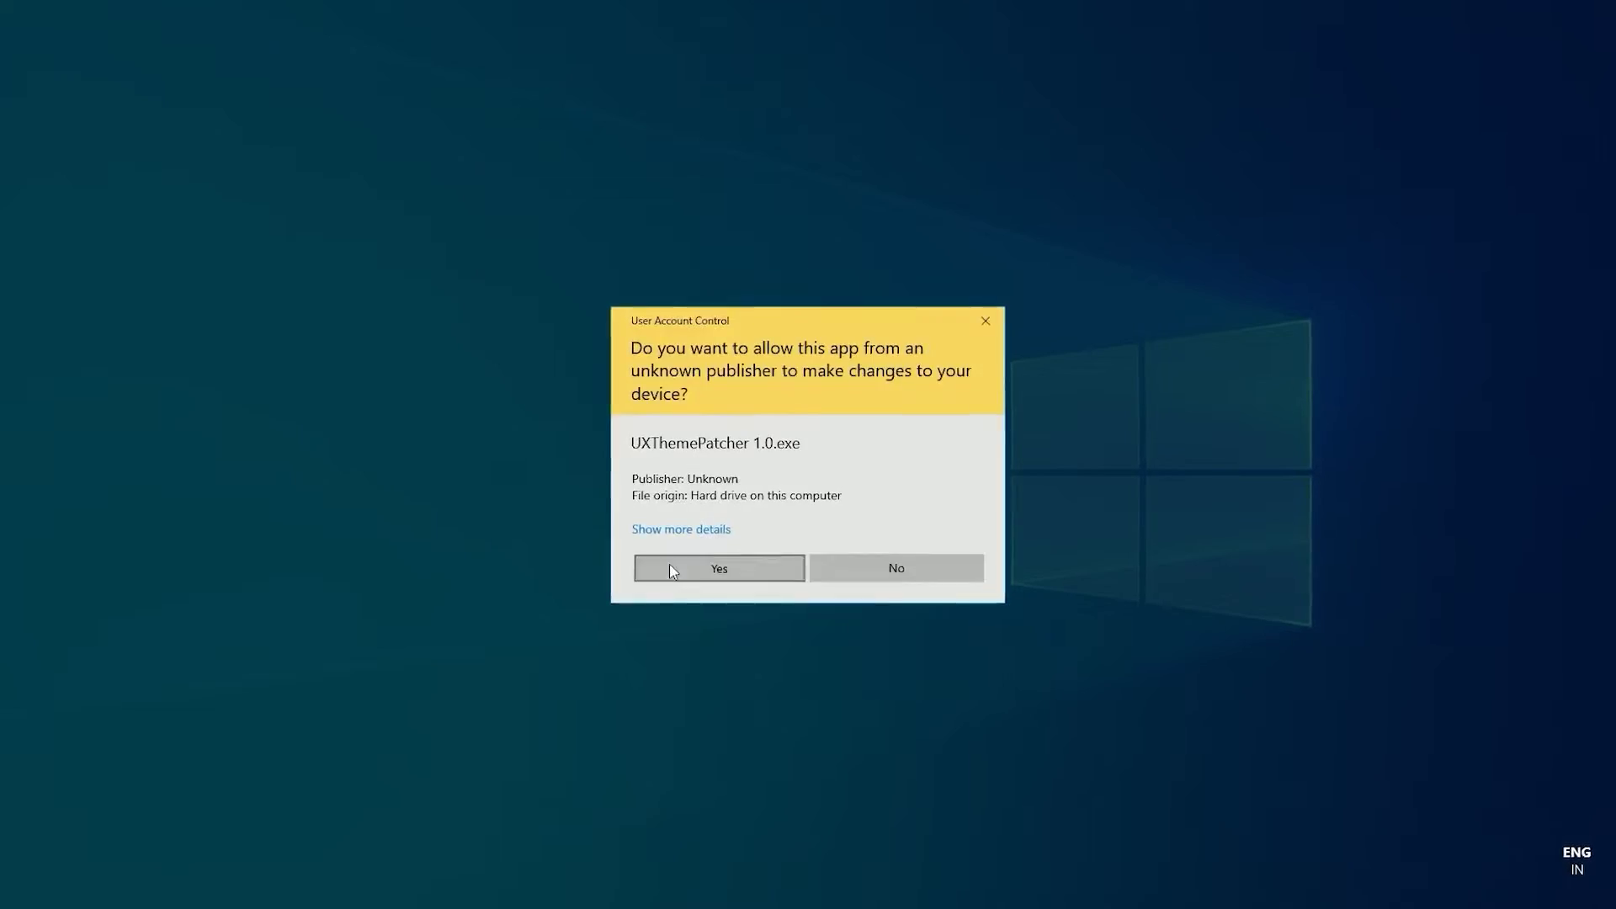
click(673, 569)
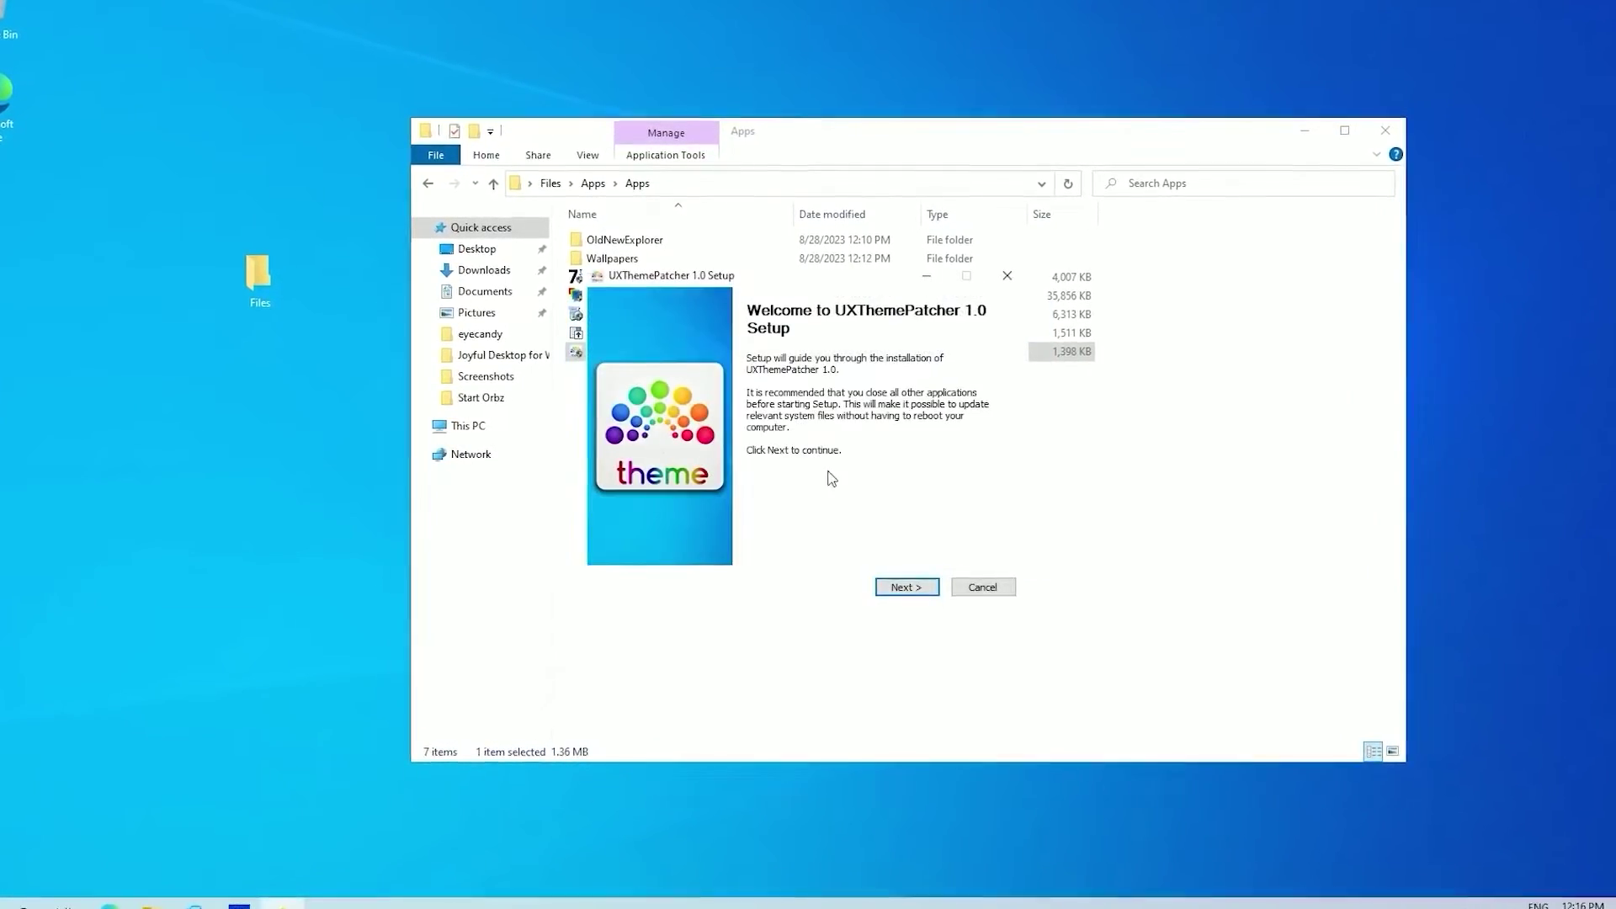
click(906, 587)
click(912, 587)
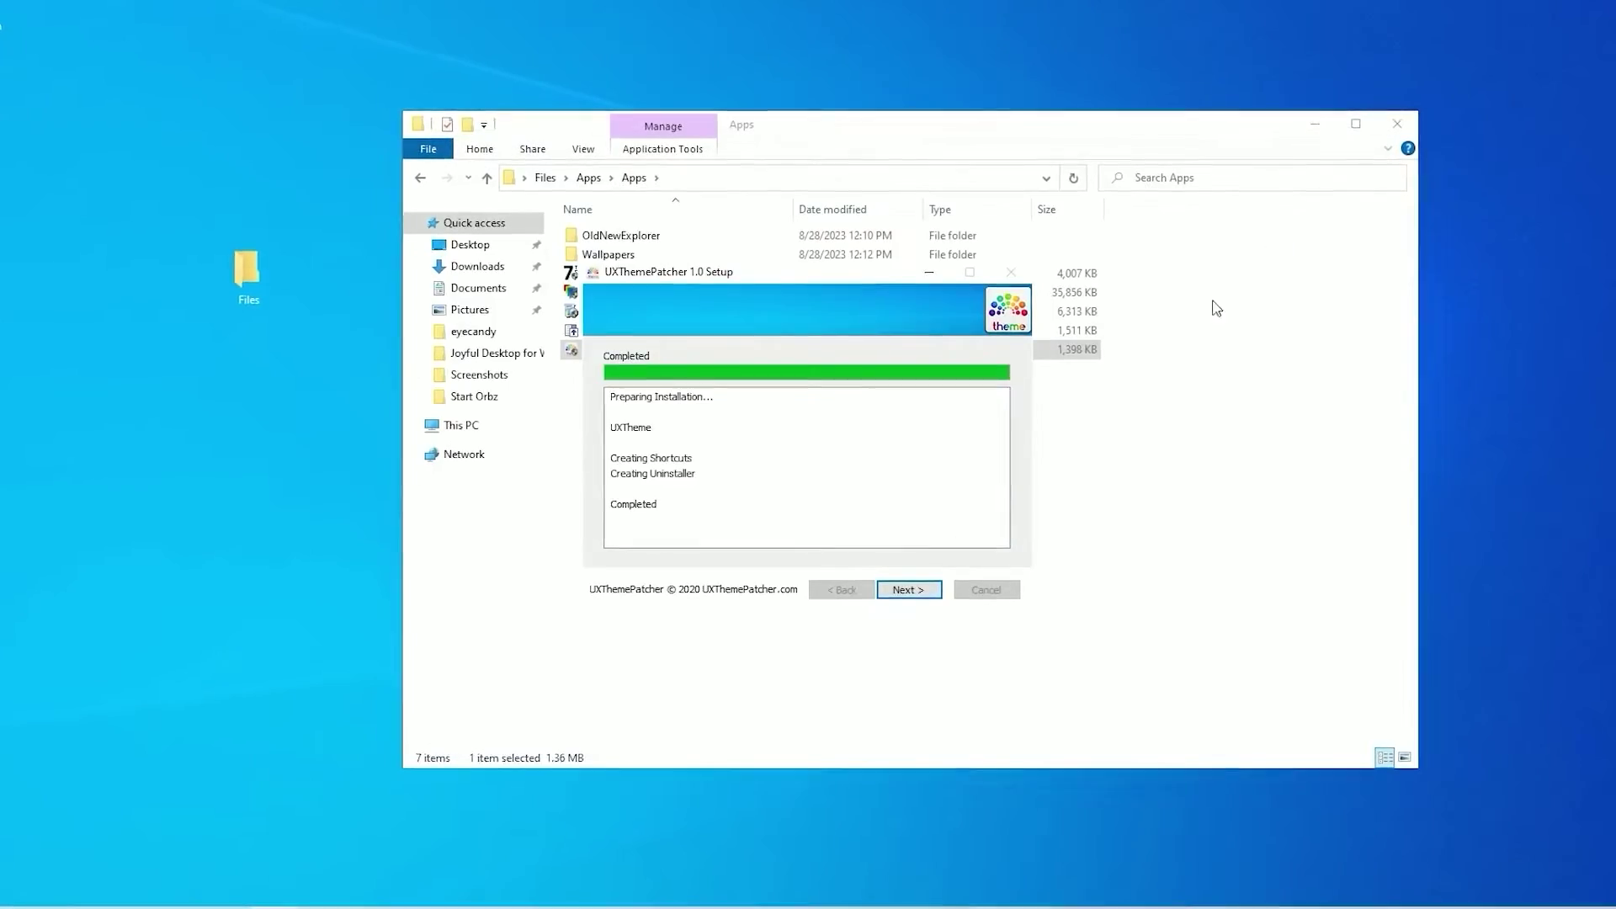
click(910, 590)
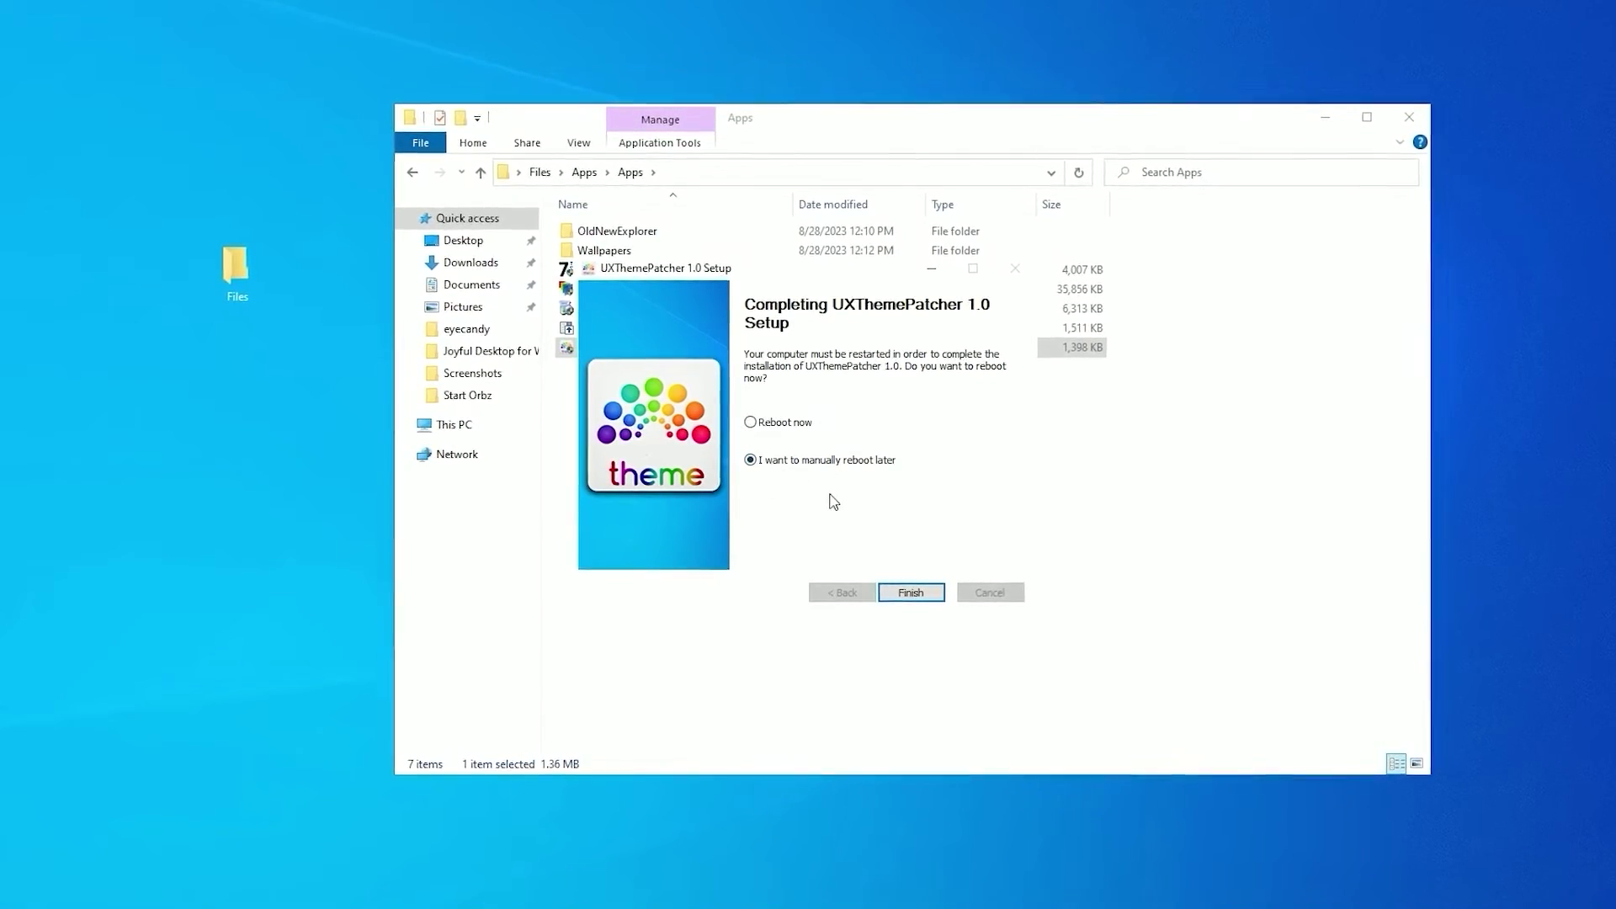
click(910, 593)
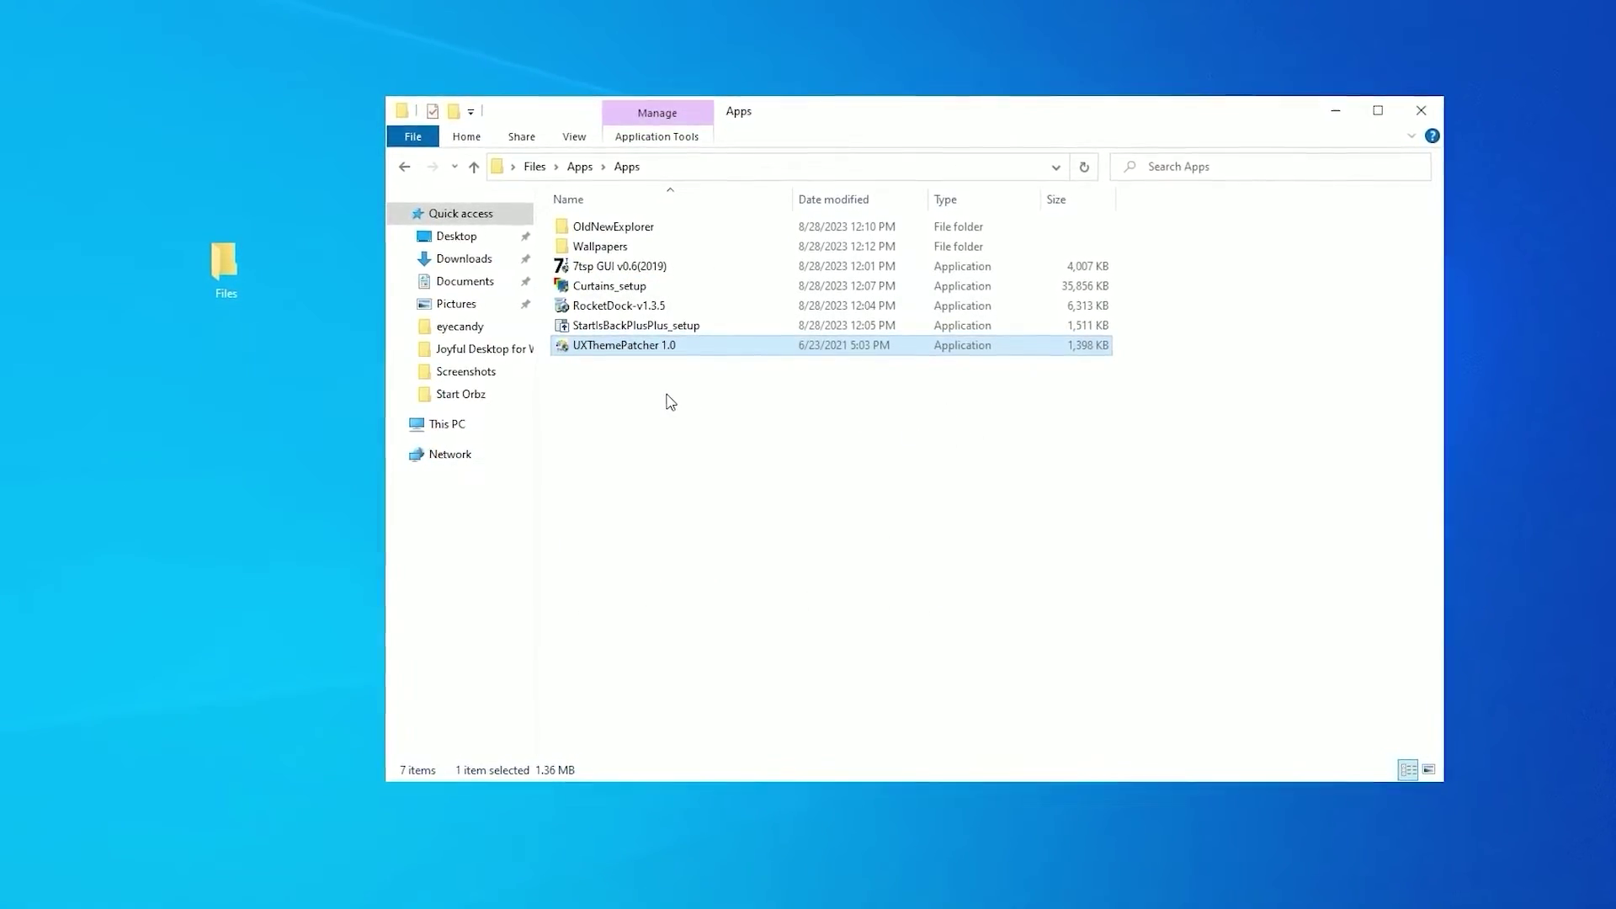
key(BackSpace)
key(BackSpace)
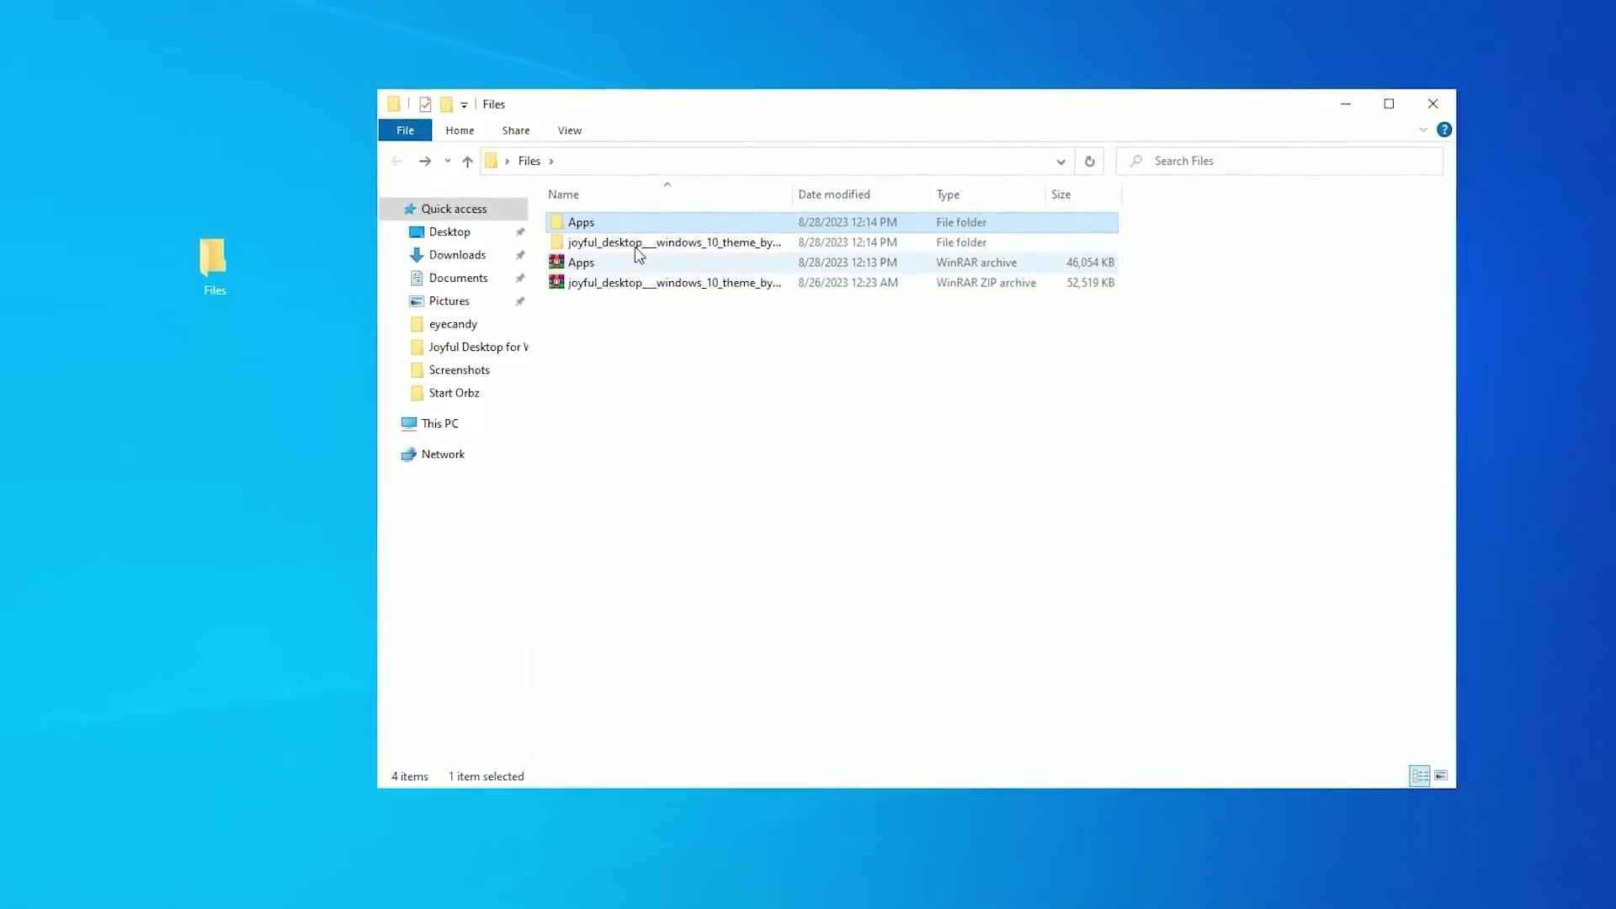
Step: Copy the five theme files from Joyful Desktop's Themes\Floating Taskbar folder
double_click(636, 244)
double_click(673, 225)
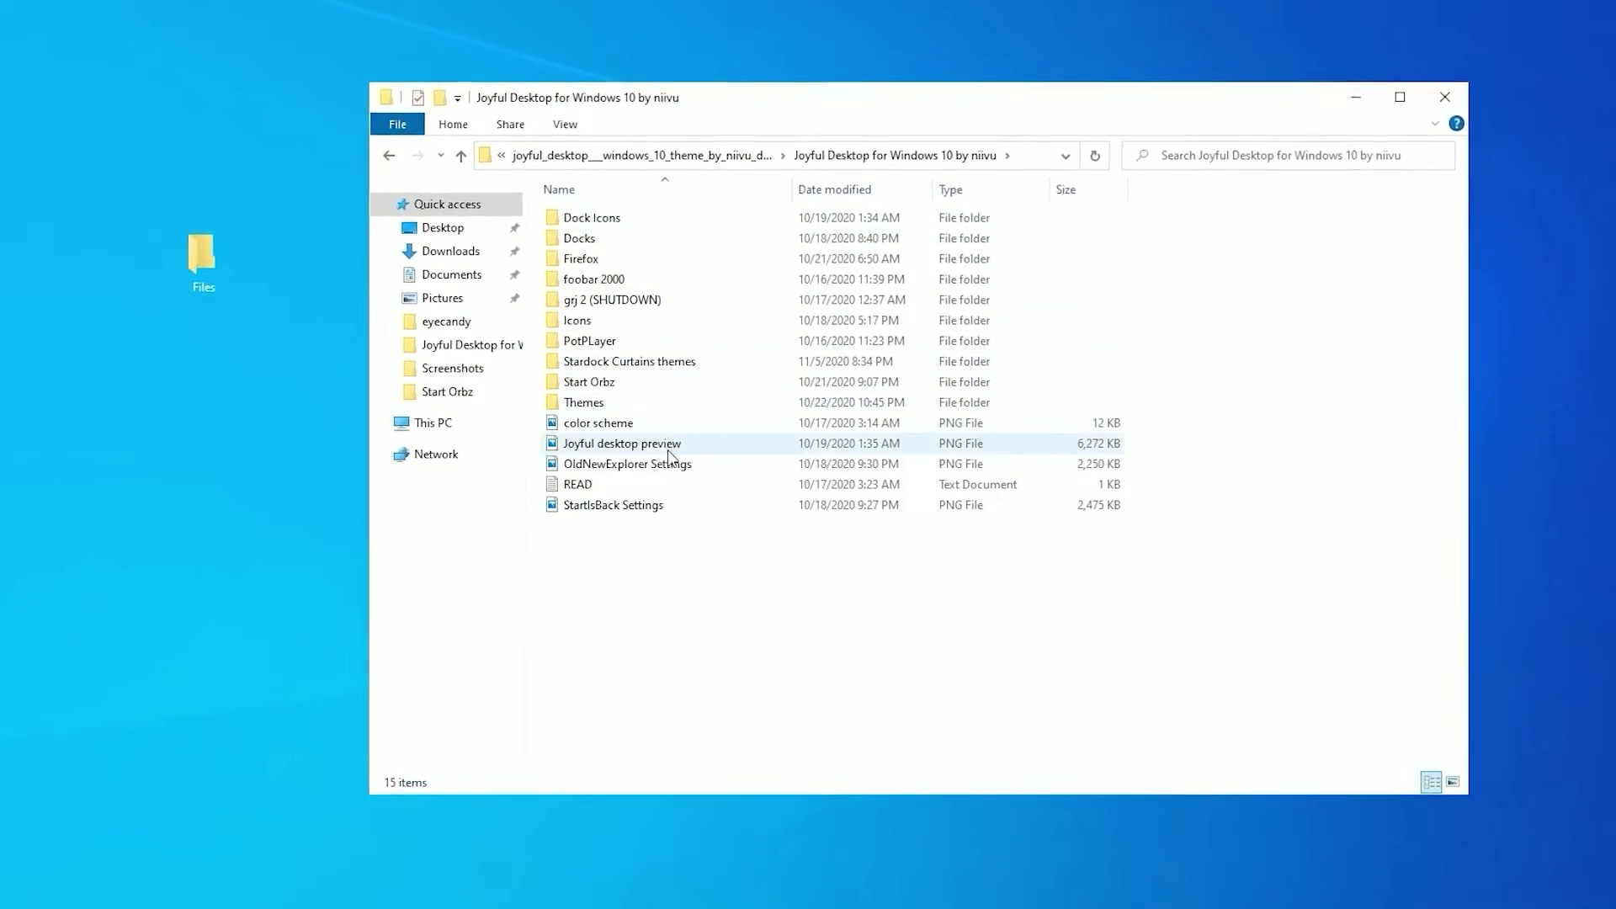
double_click(627, 402)
double_click(598, 217)
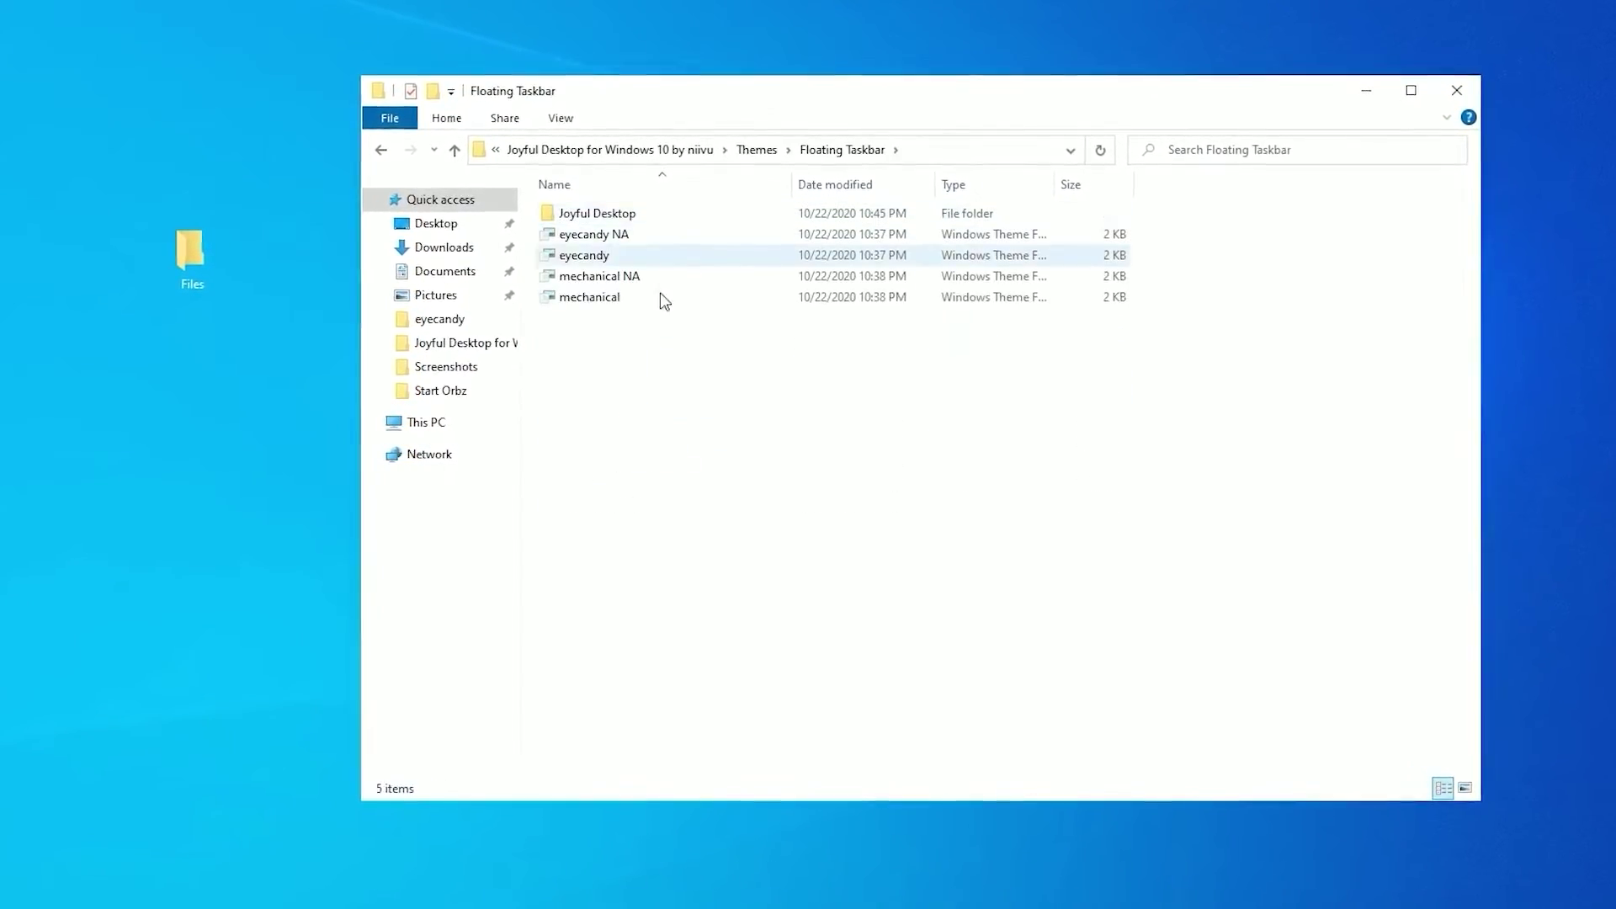
drag(649, 377, 634, 209)
right_click(645, 247)
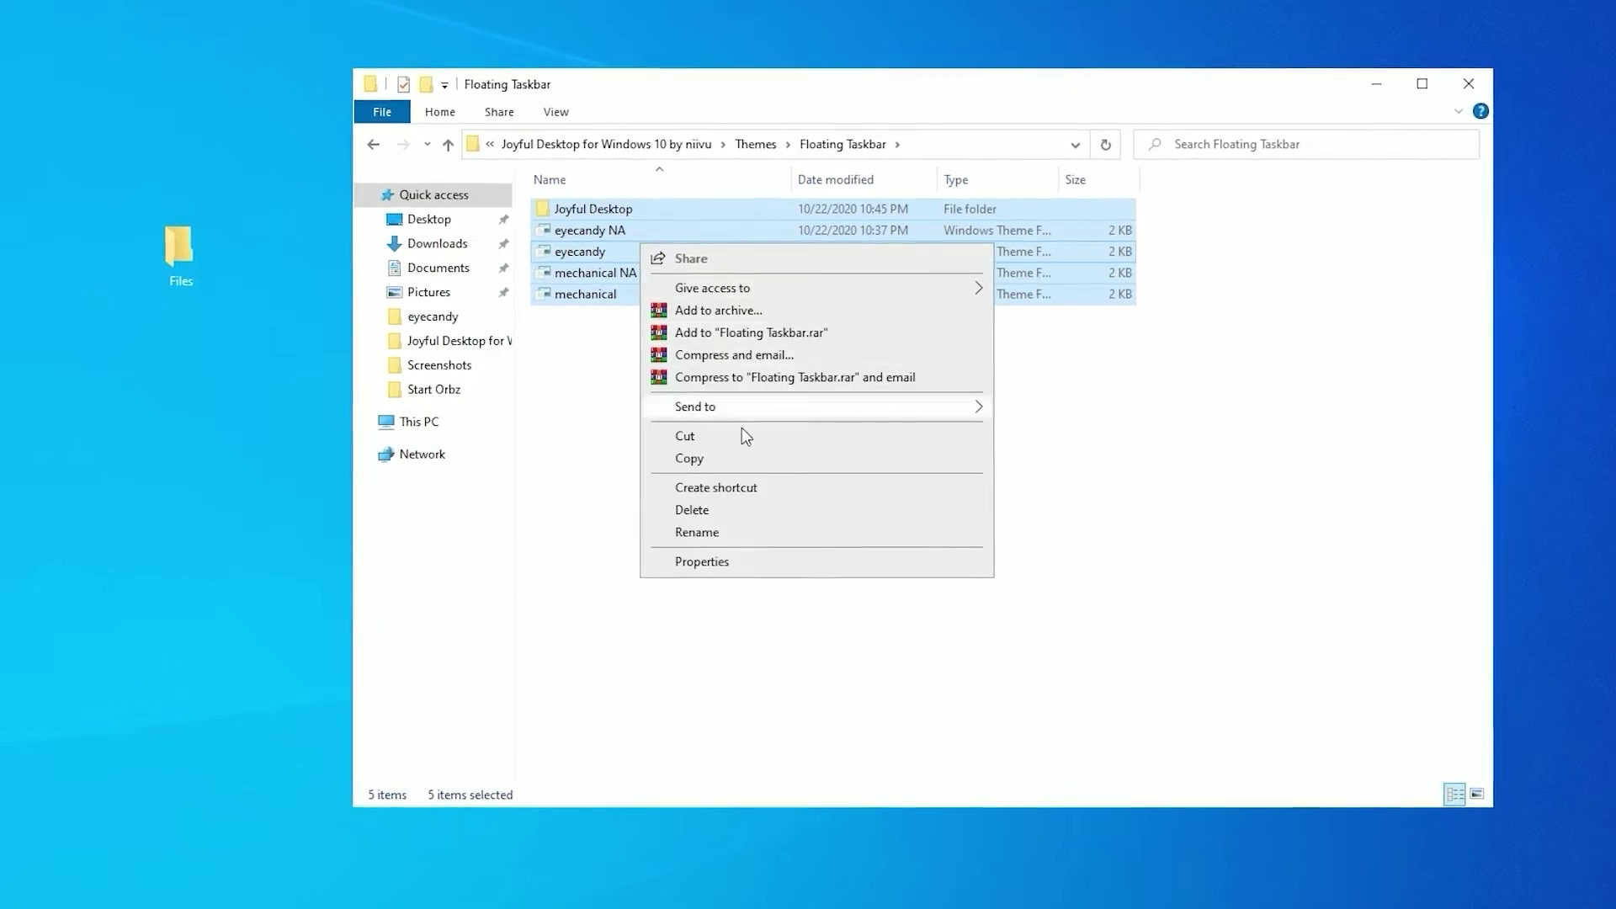
click(688, 459)
Step: Paste the theme files into C:\Windows\Resources\Themes, granting admin permission for all items
click(419, 421)
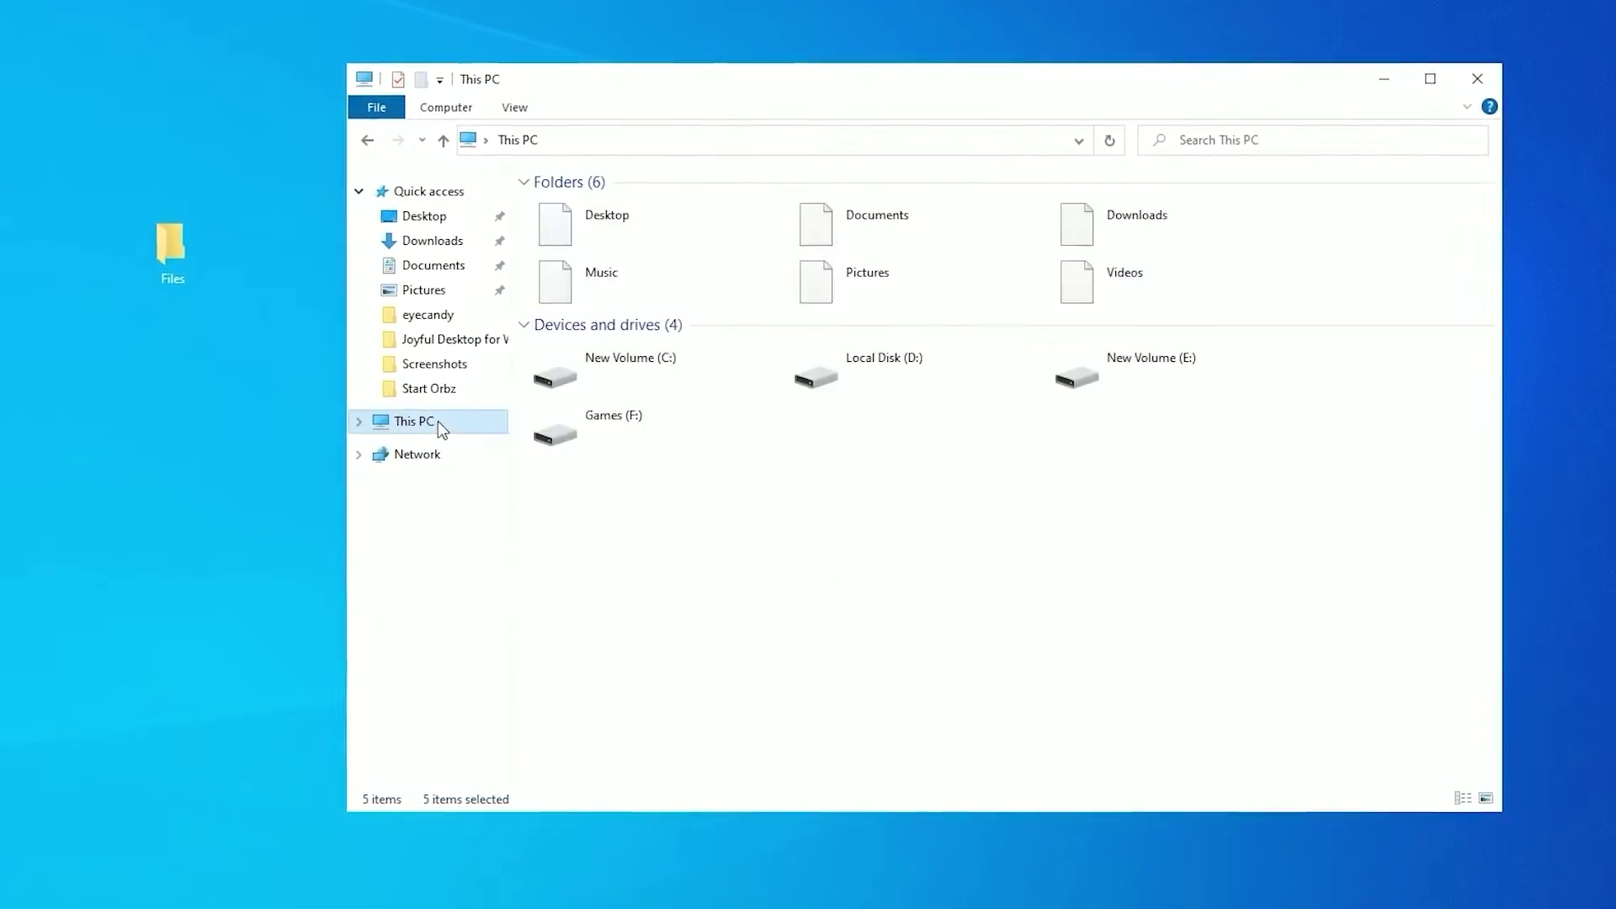
double_click(611, 375)
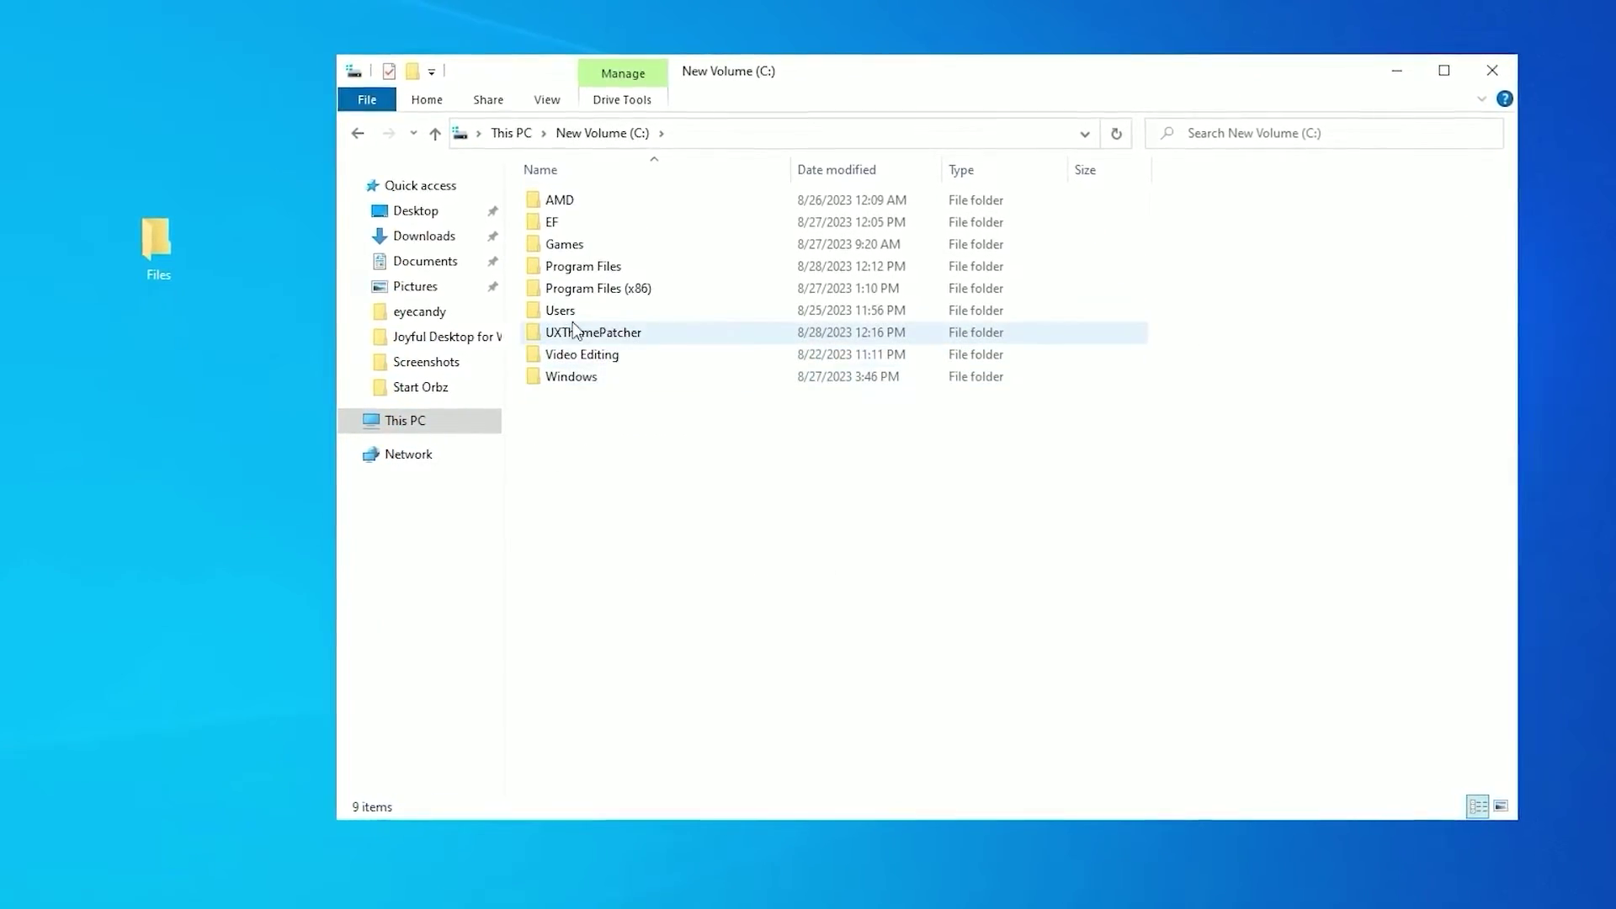
double_click(566, 376)
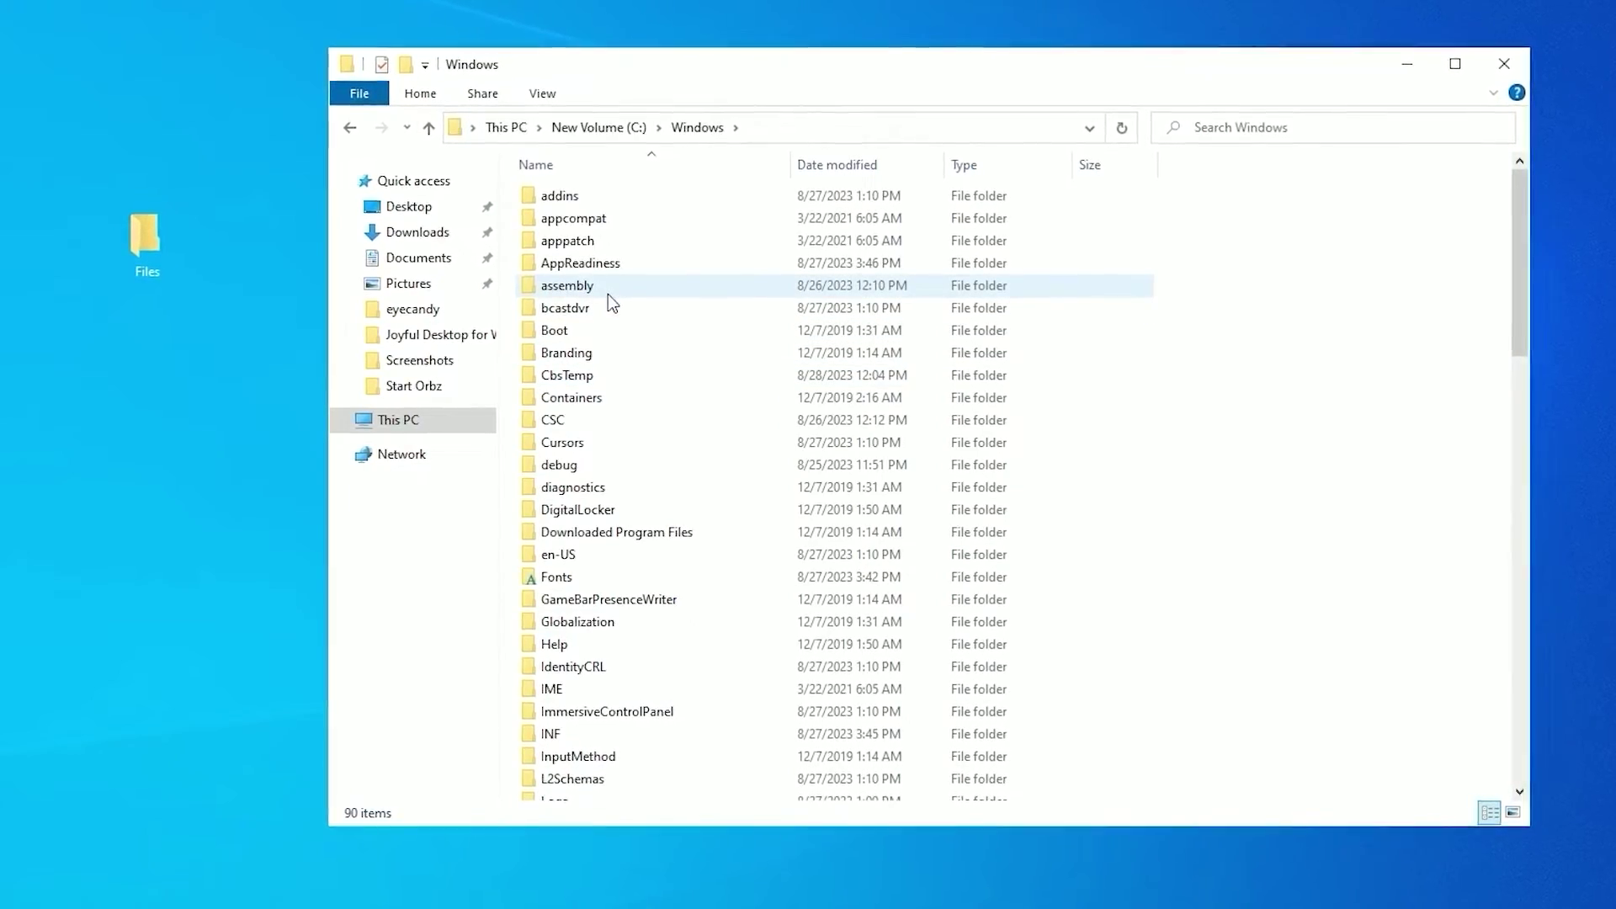
scroll(608, 292, down, 20)
double_click(580, 240)
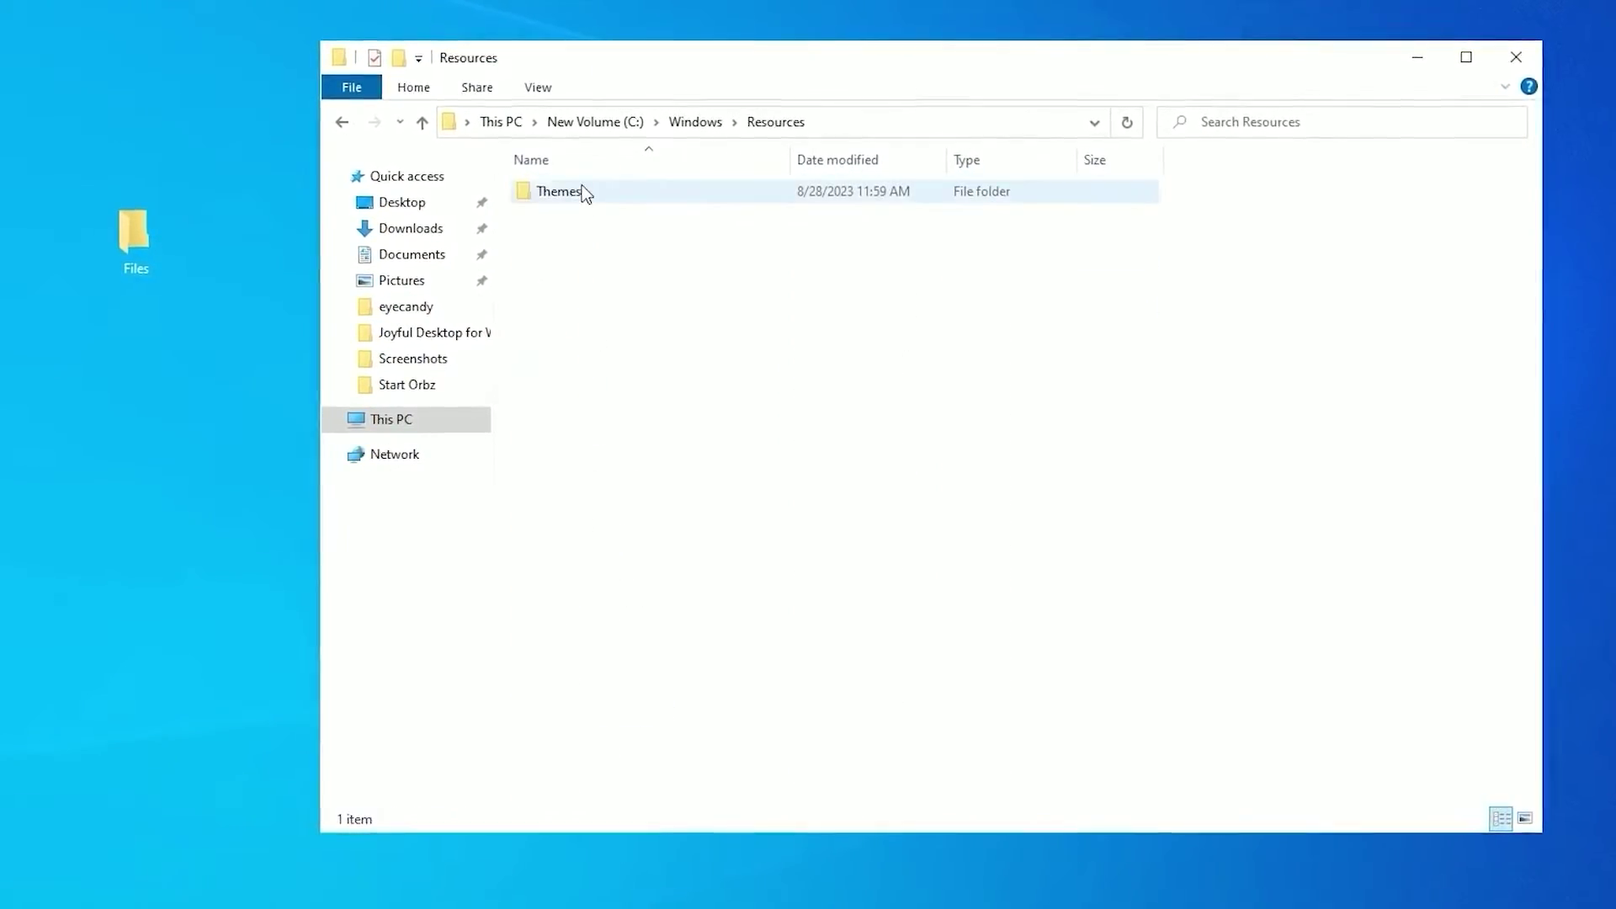
double_click(585, 194)
right_click(647, 388)
click(732, 562)
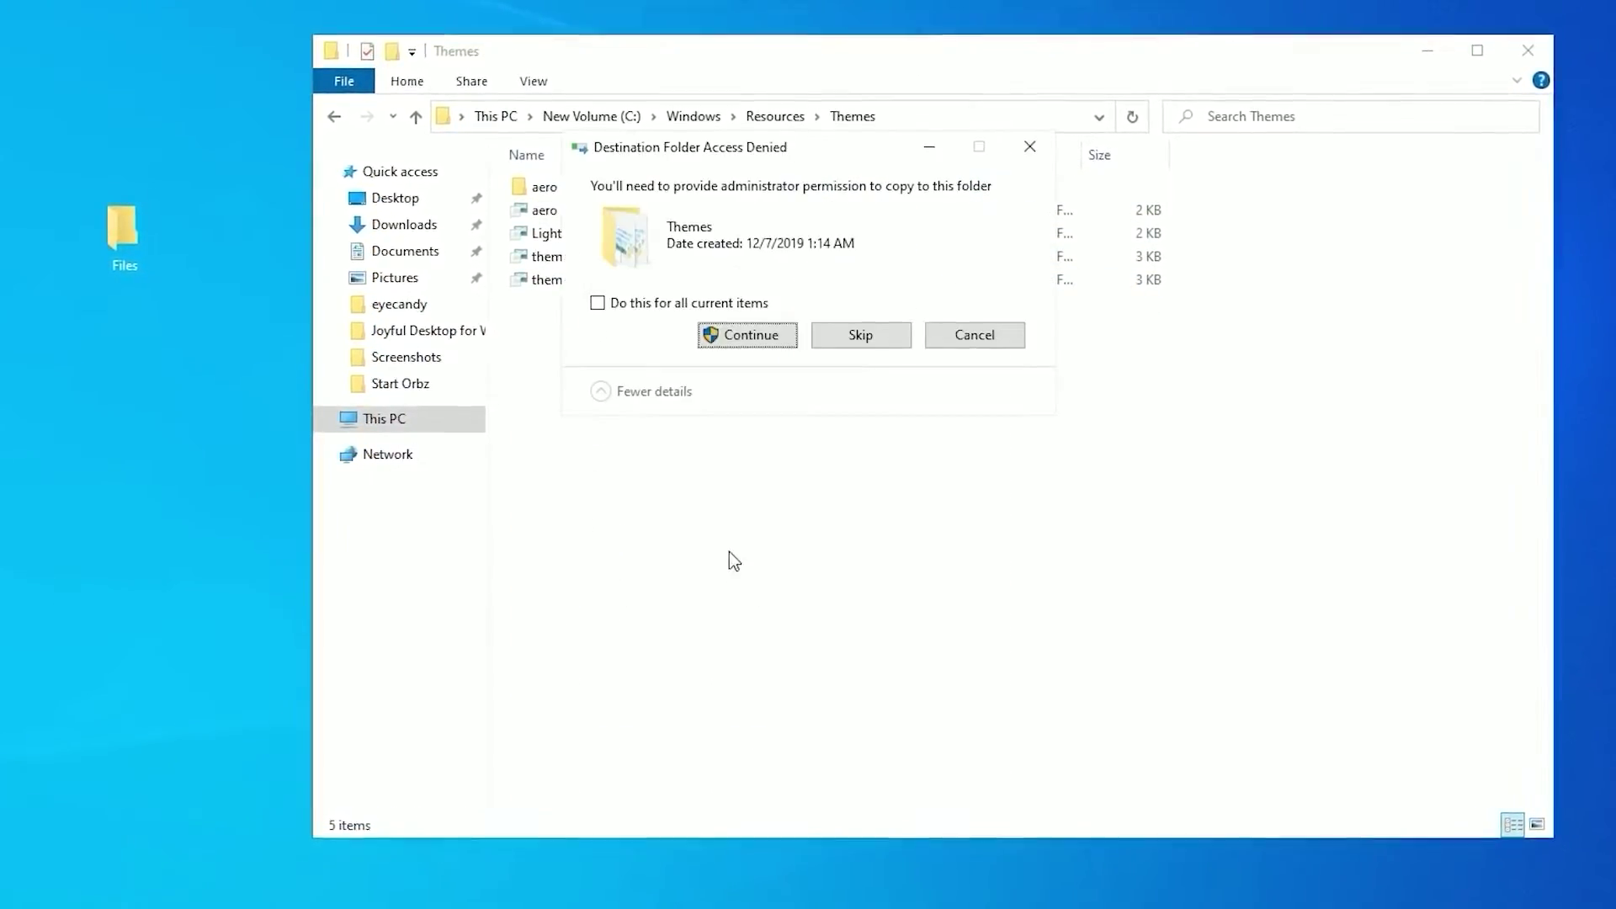
click(598, 303)
click(745, 335)
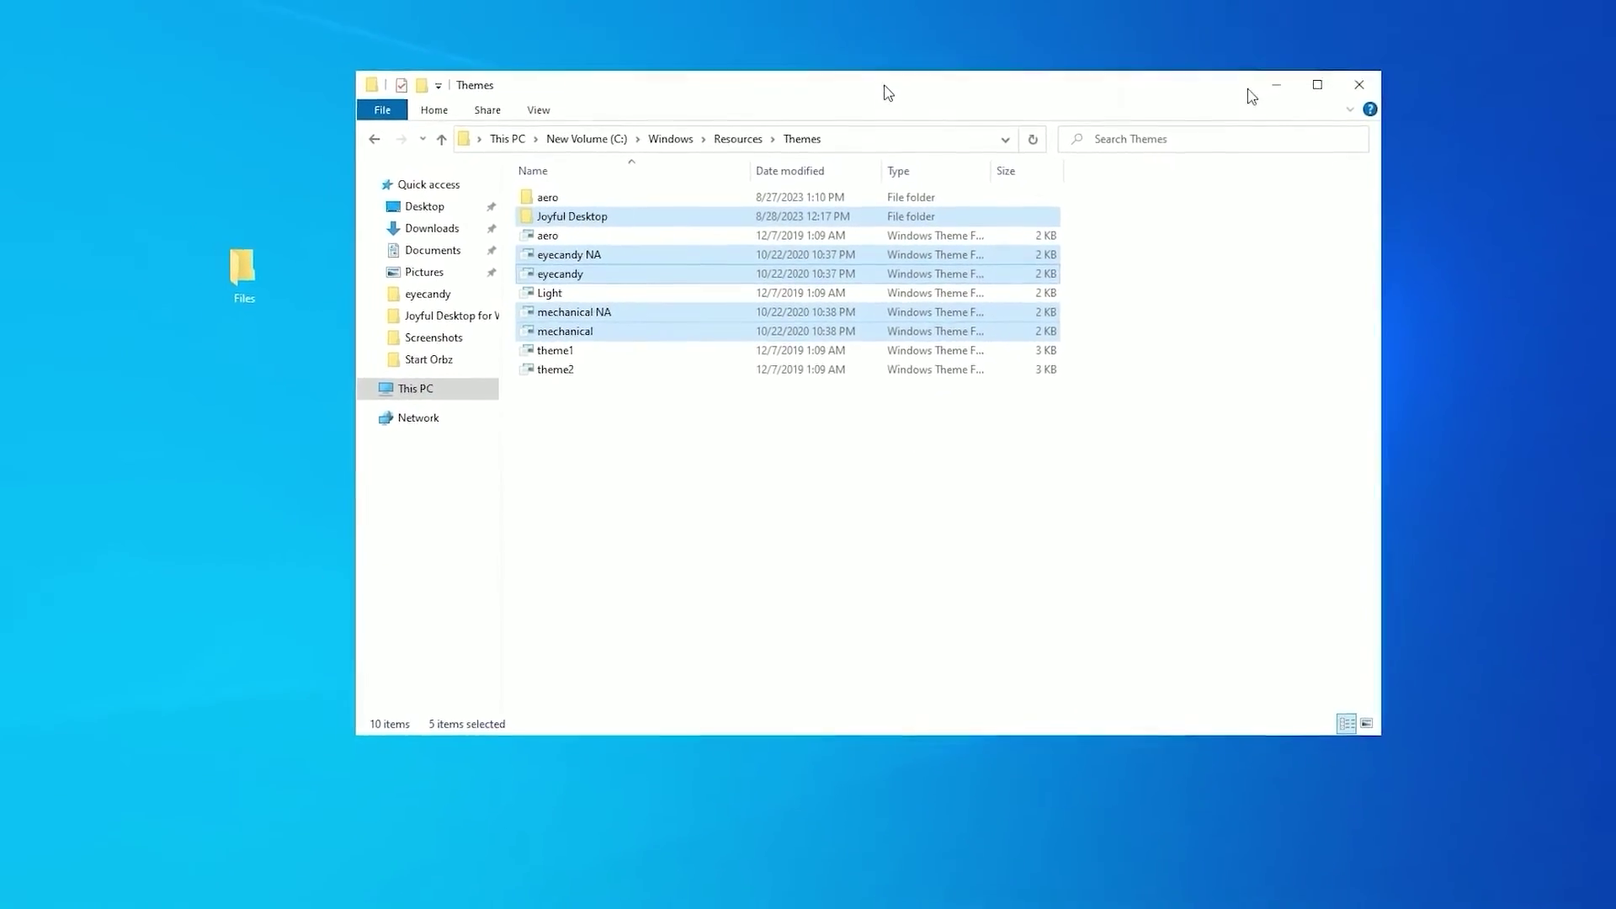
click(20, 892)
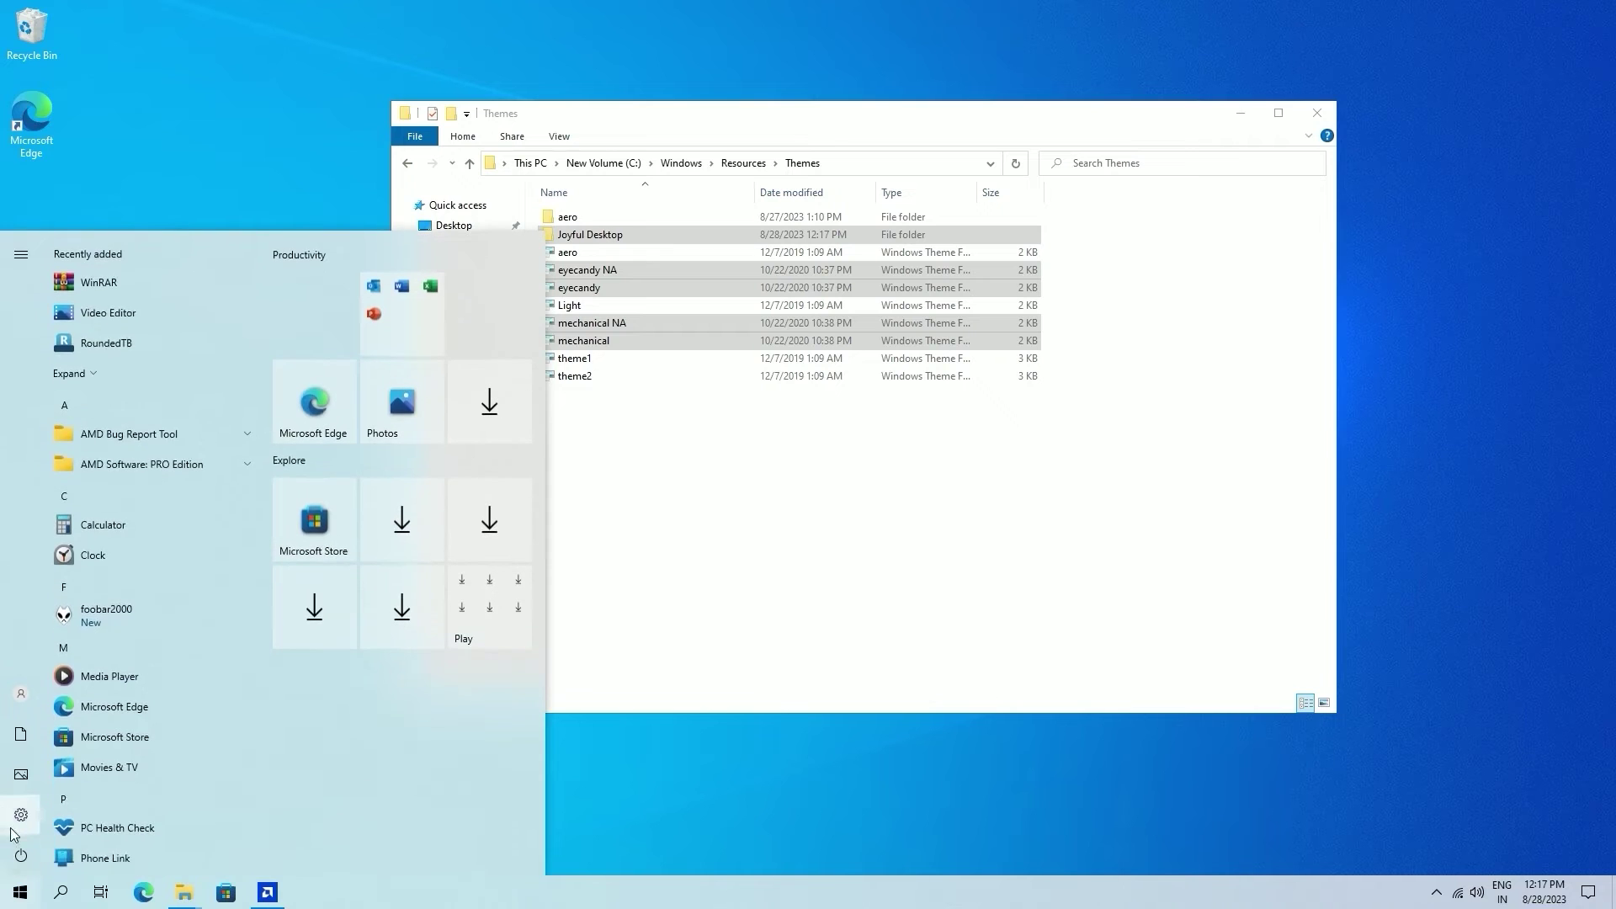
Step: Apply the eyecandy theme under Settings > Personalization > Themes
click(19, 818)
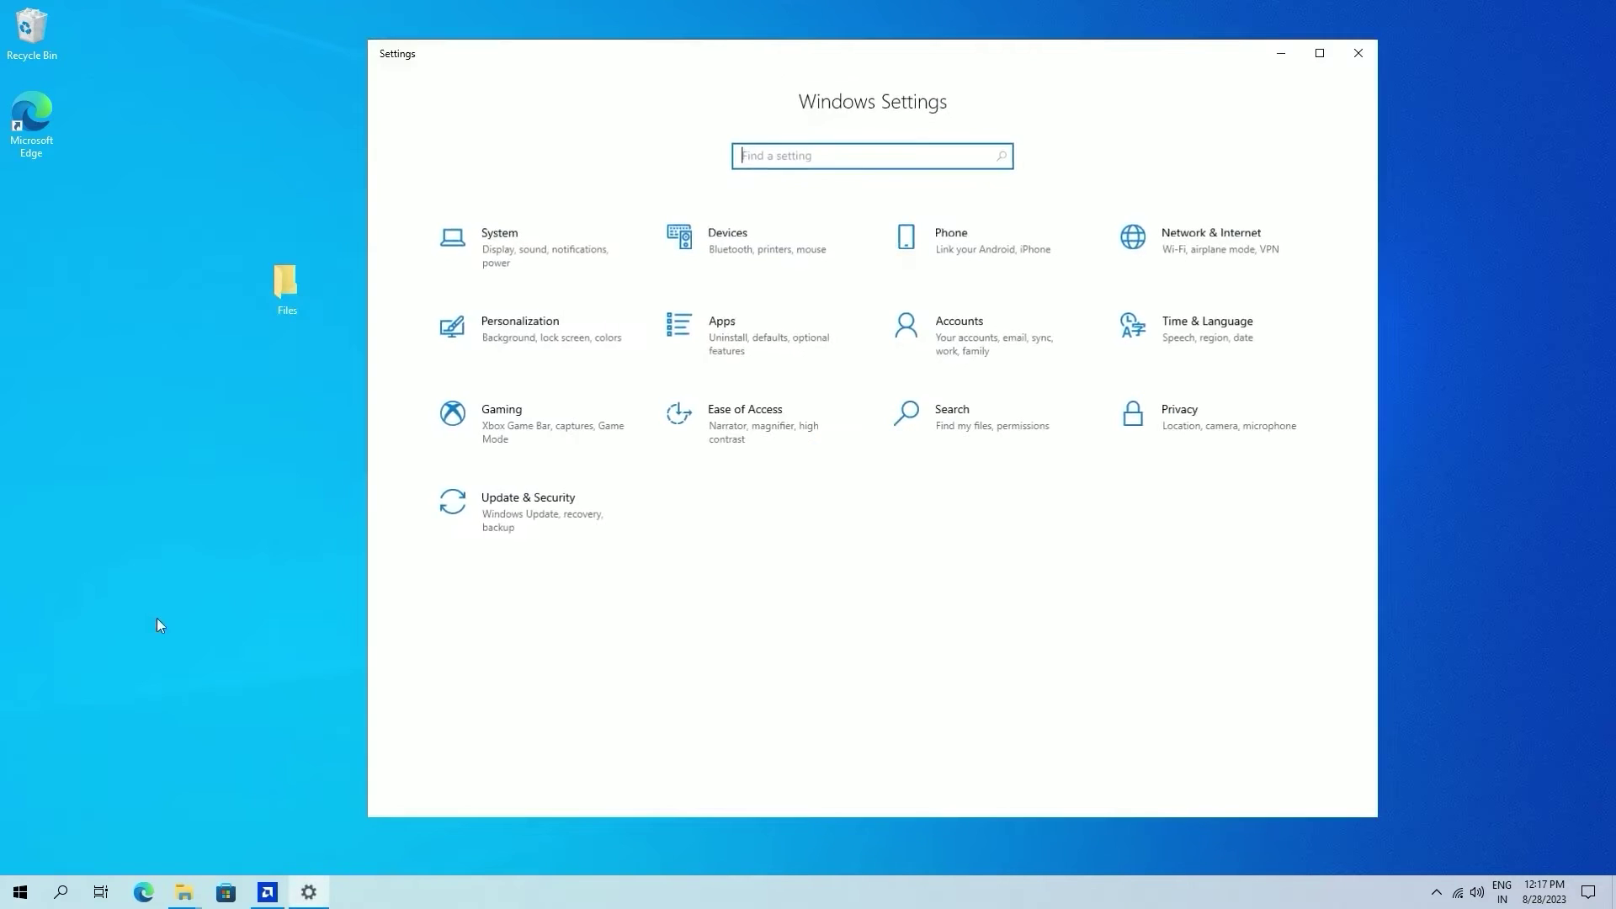
click(547, 345)
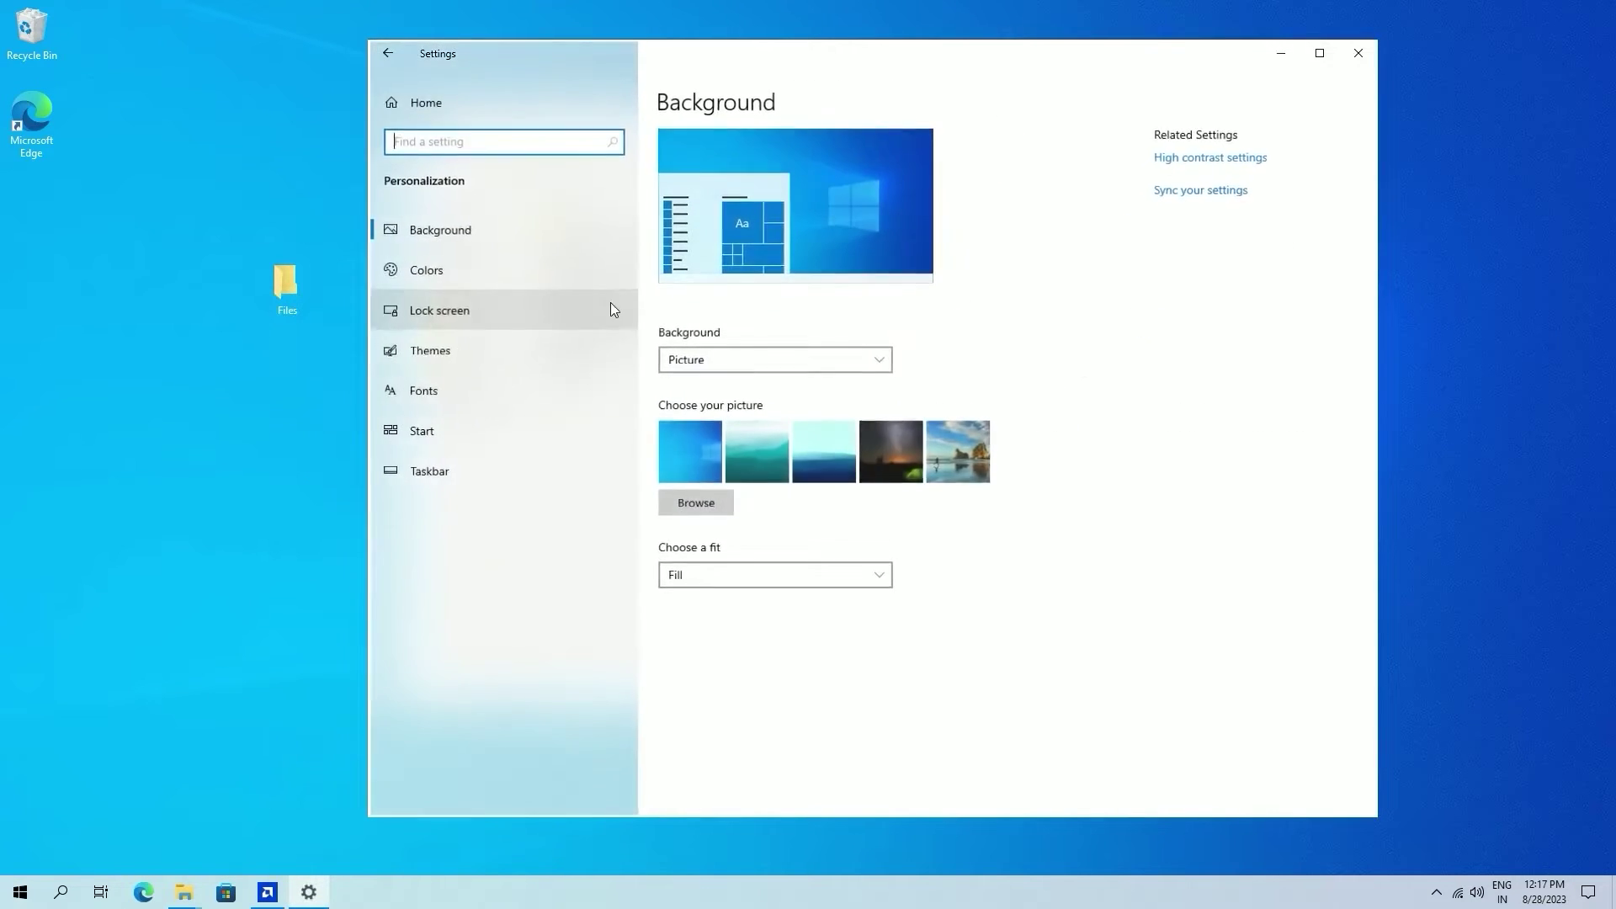
click(511, 360)
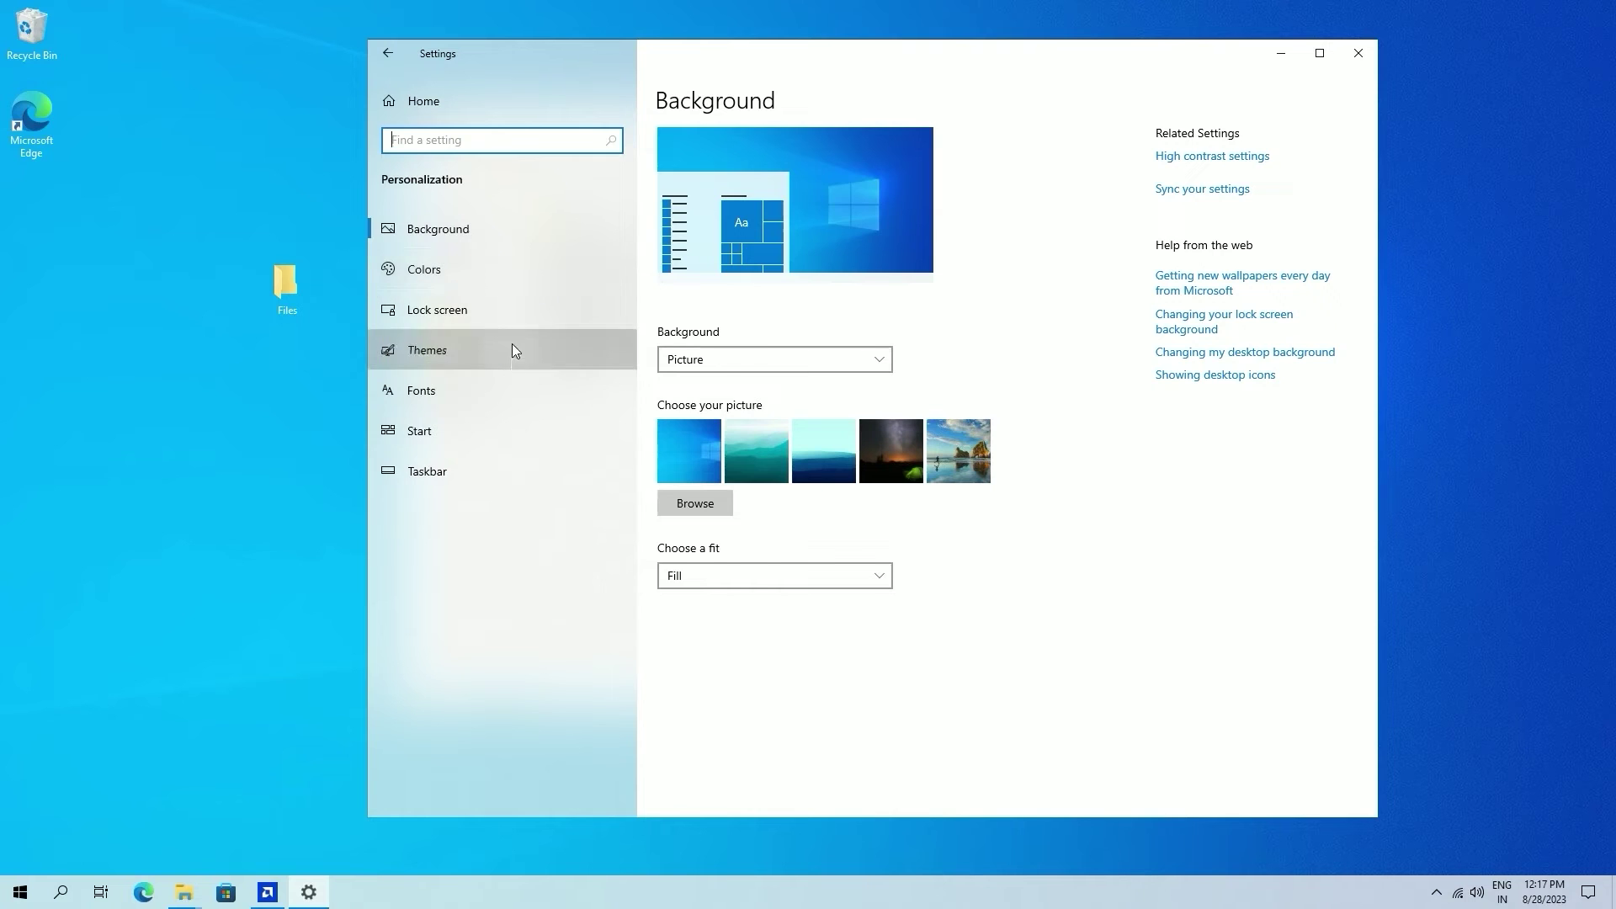
scroll(987, 492, down, 4)
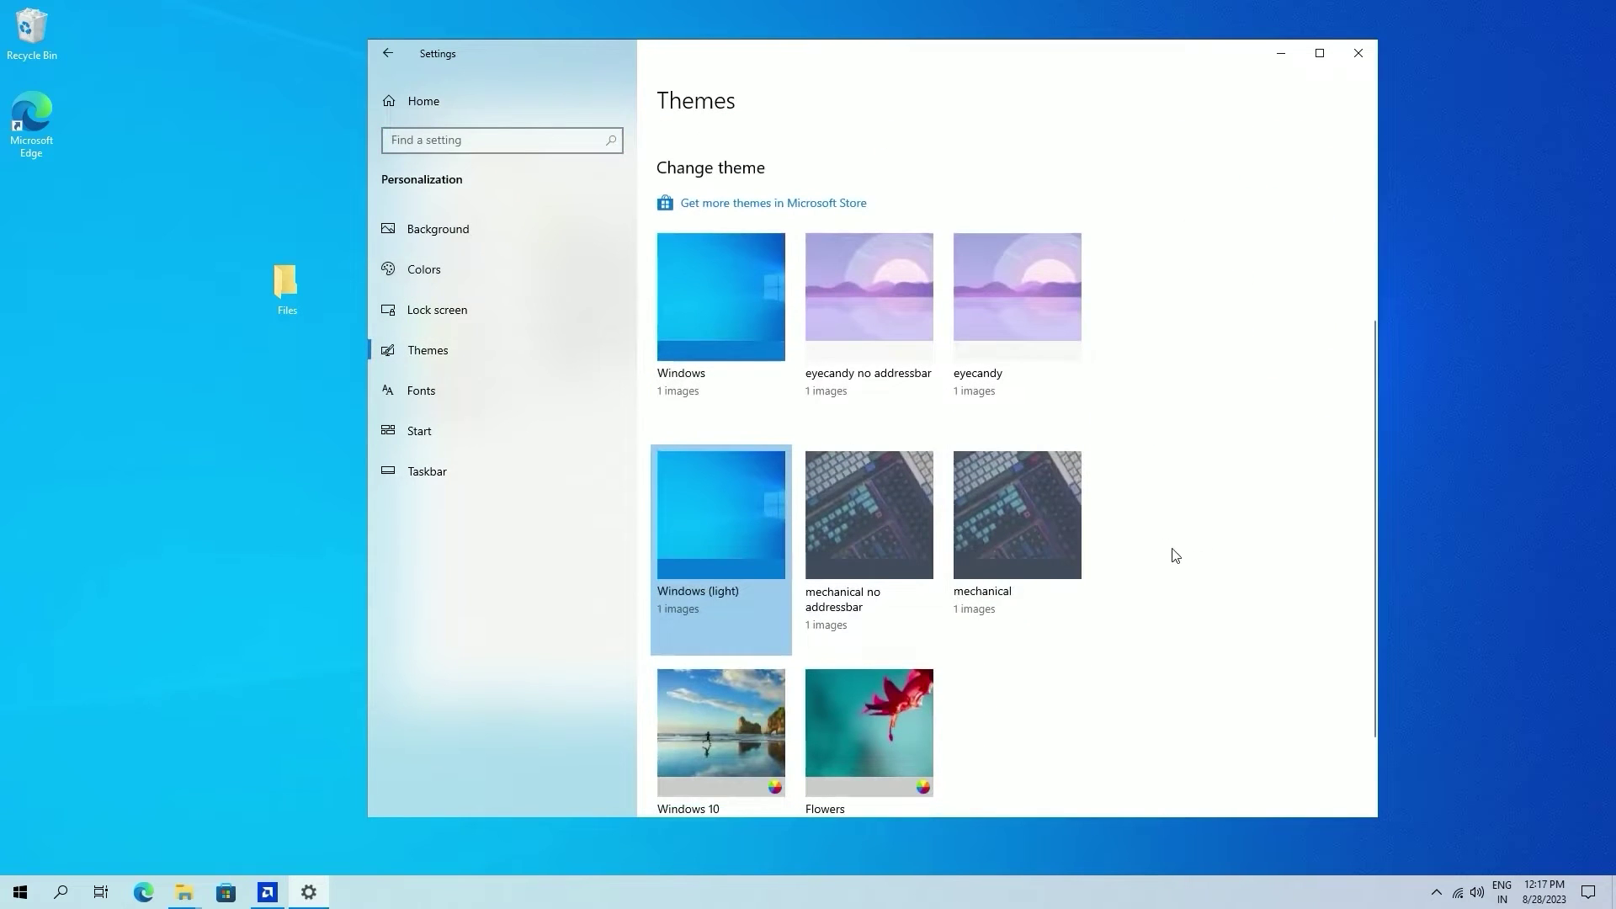
click(1043, 346)
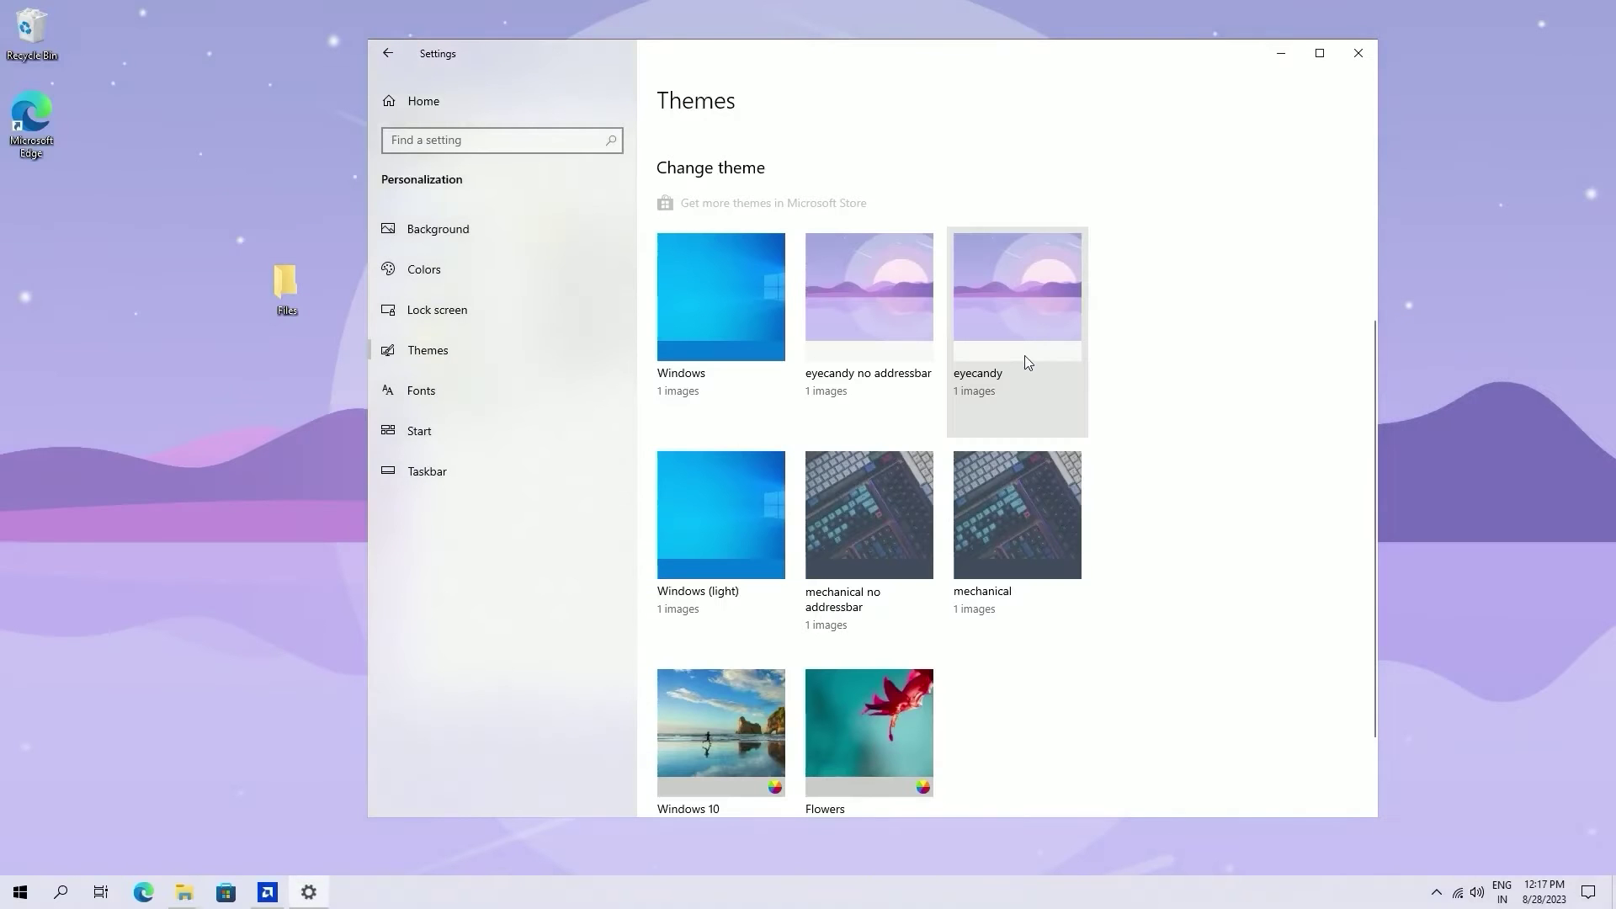
Step: Switch the current theme to eyecandy no addressbar
drag(947, 68, 929, 81)
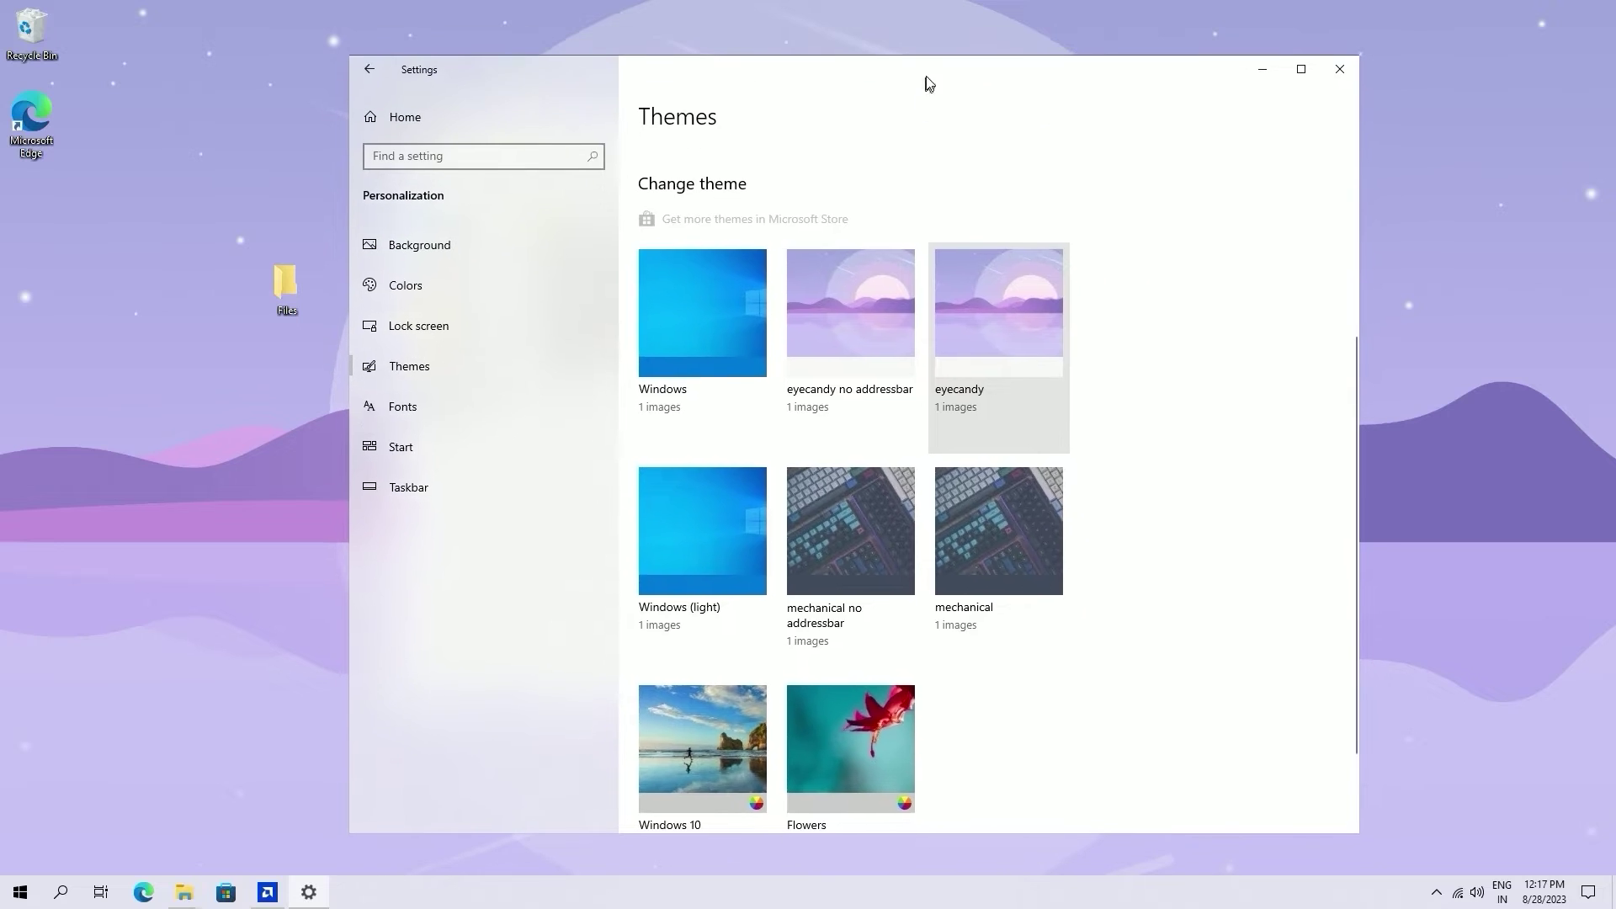
mouse_move(168, 900)
click(125, 838)
drag(703, 192, 921, 212)
click(1260, 204)
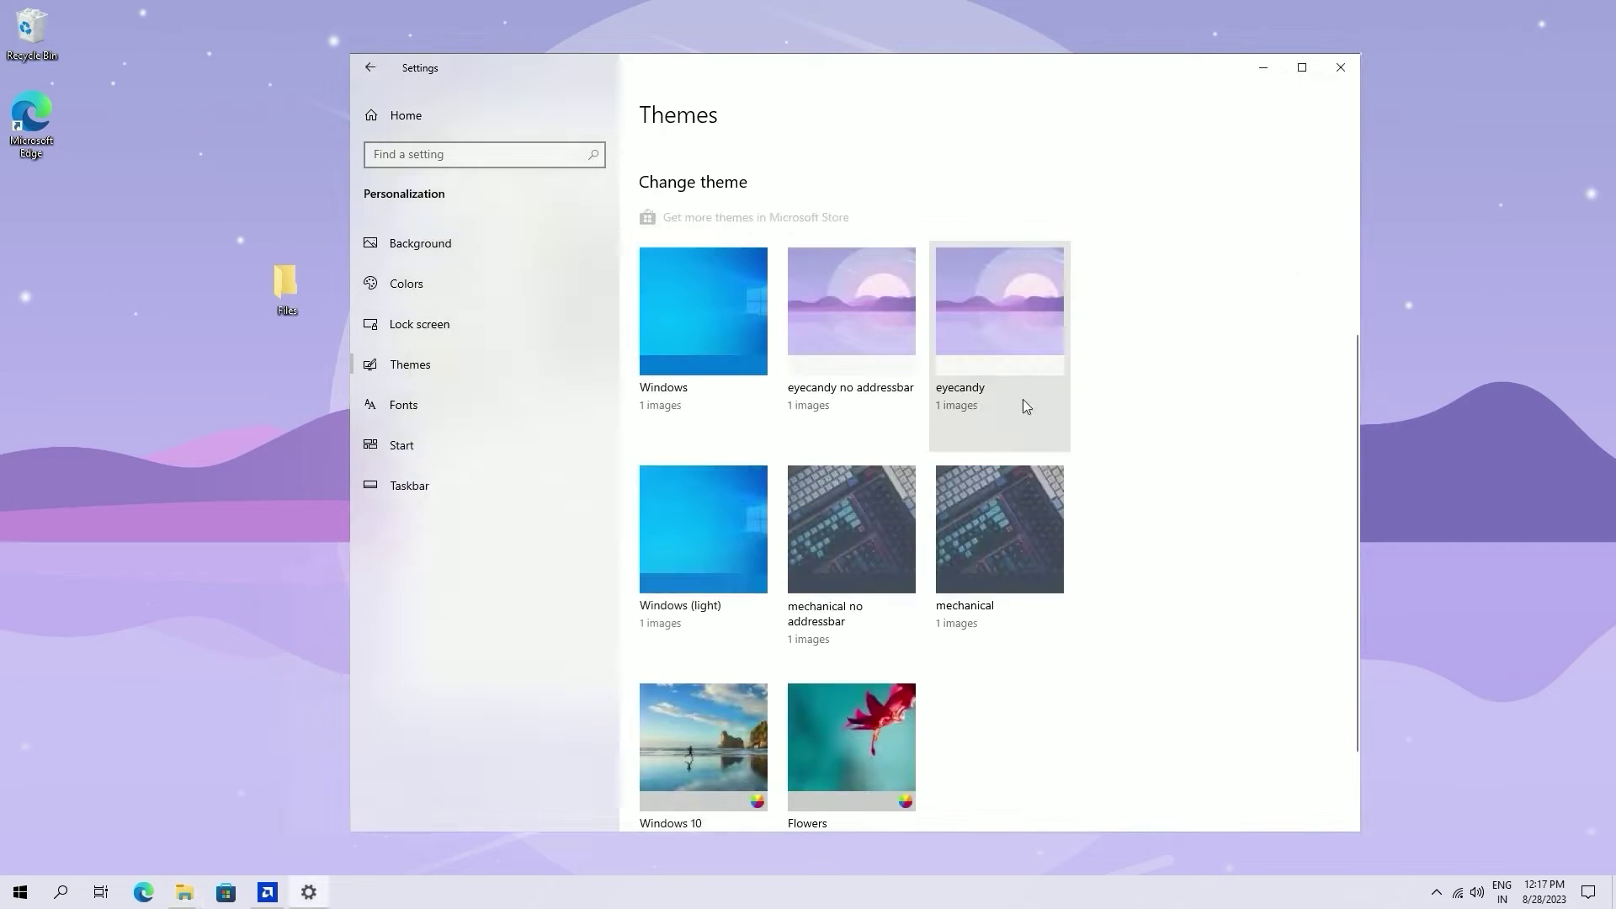
click(845, 361)
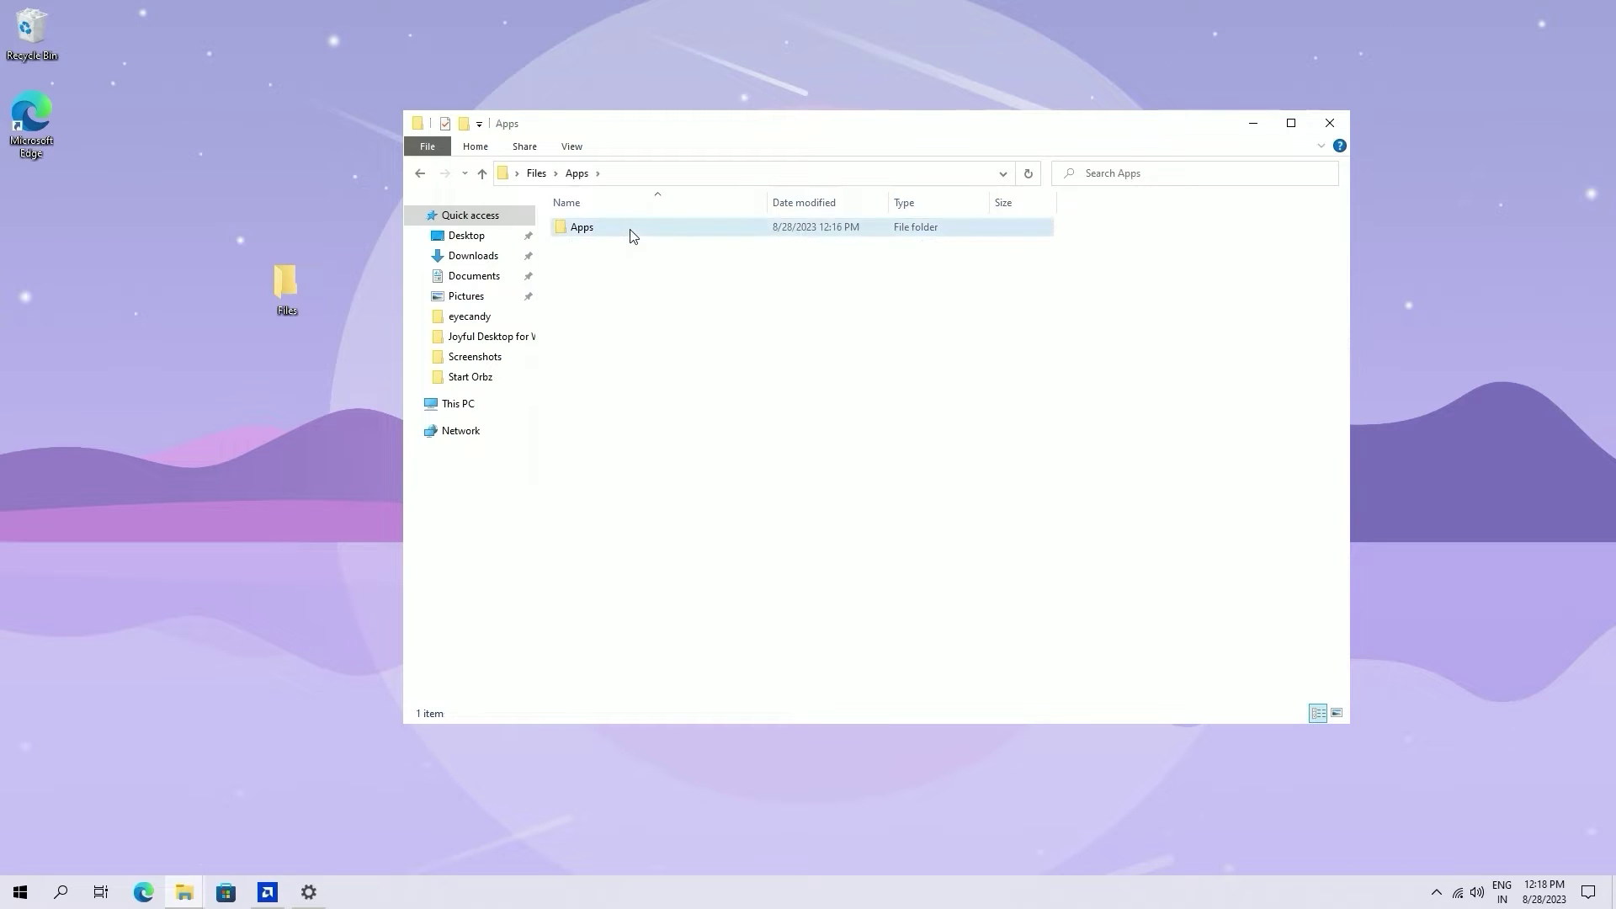
Step: Run the 7tsp GUI patcher from the Apps folder with administrator rights
double_click(633, 236)
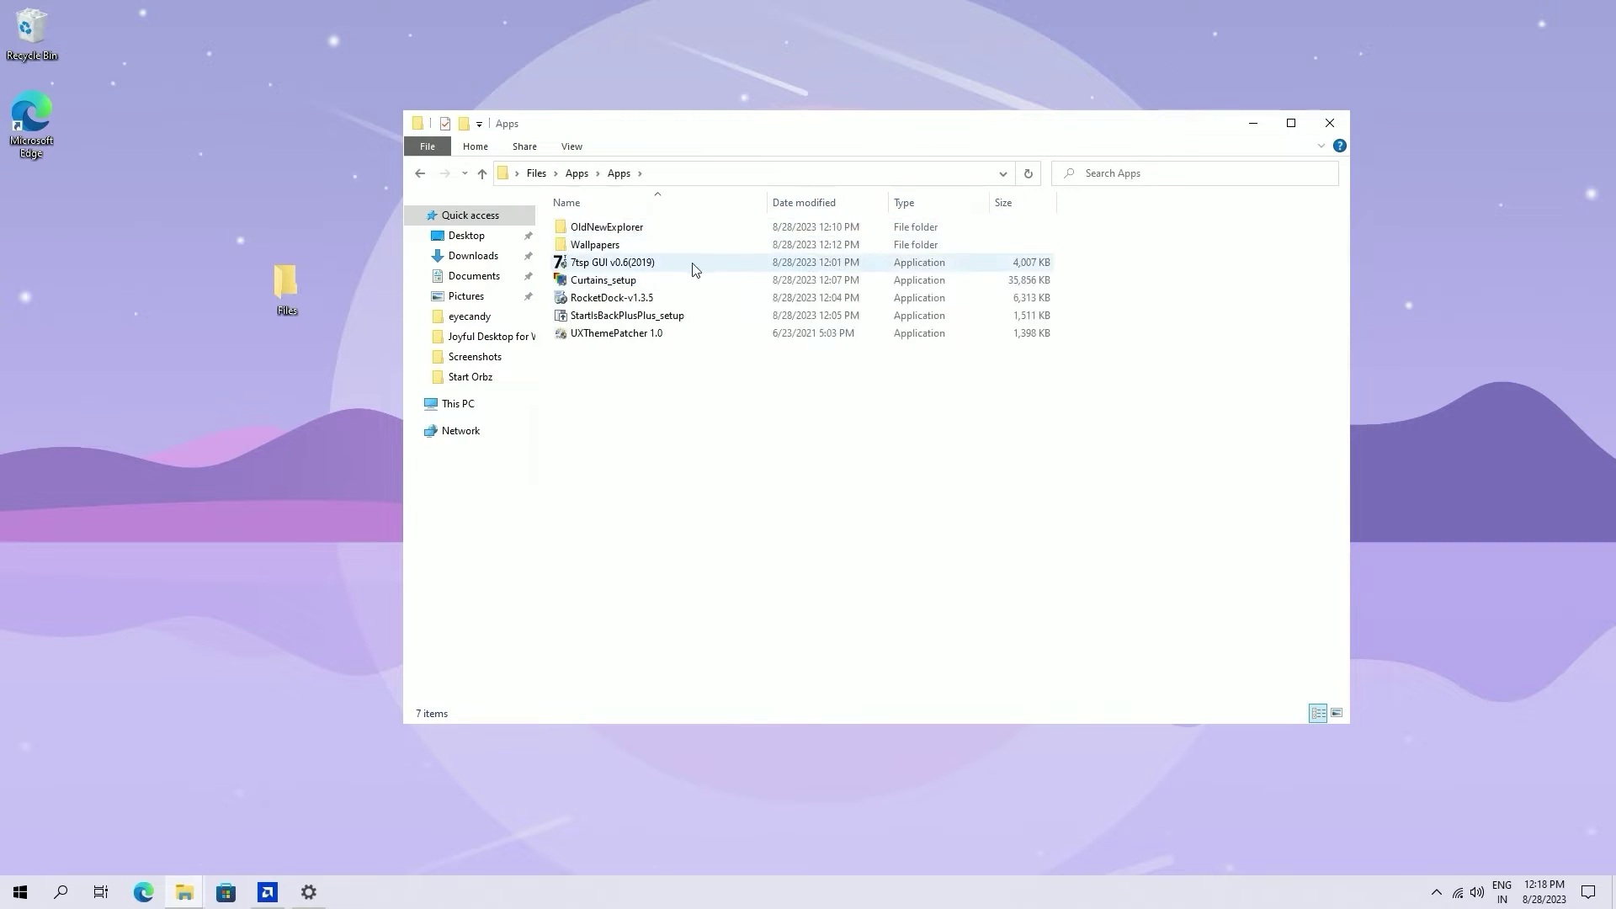
double_click(632, 267)
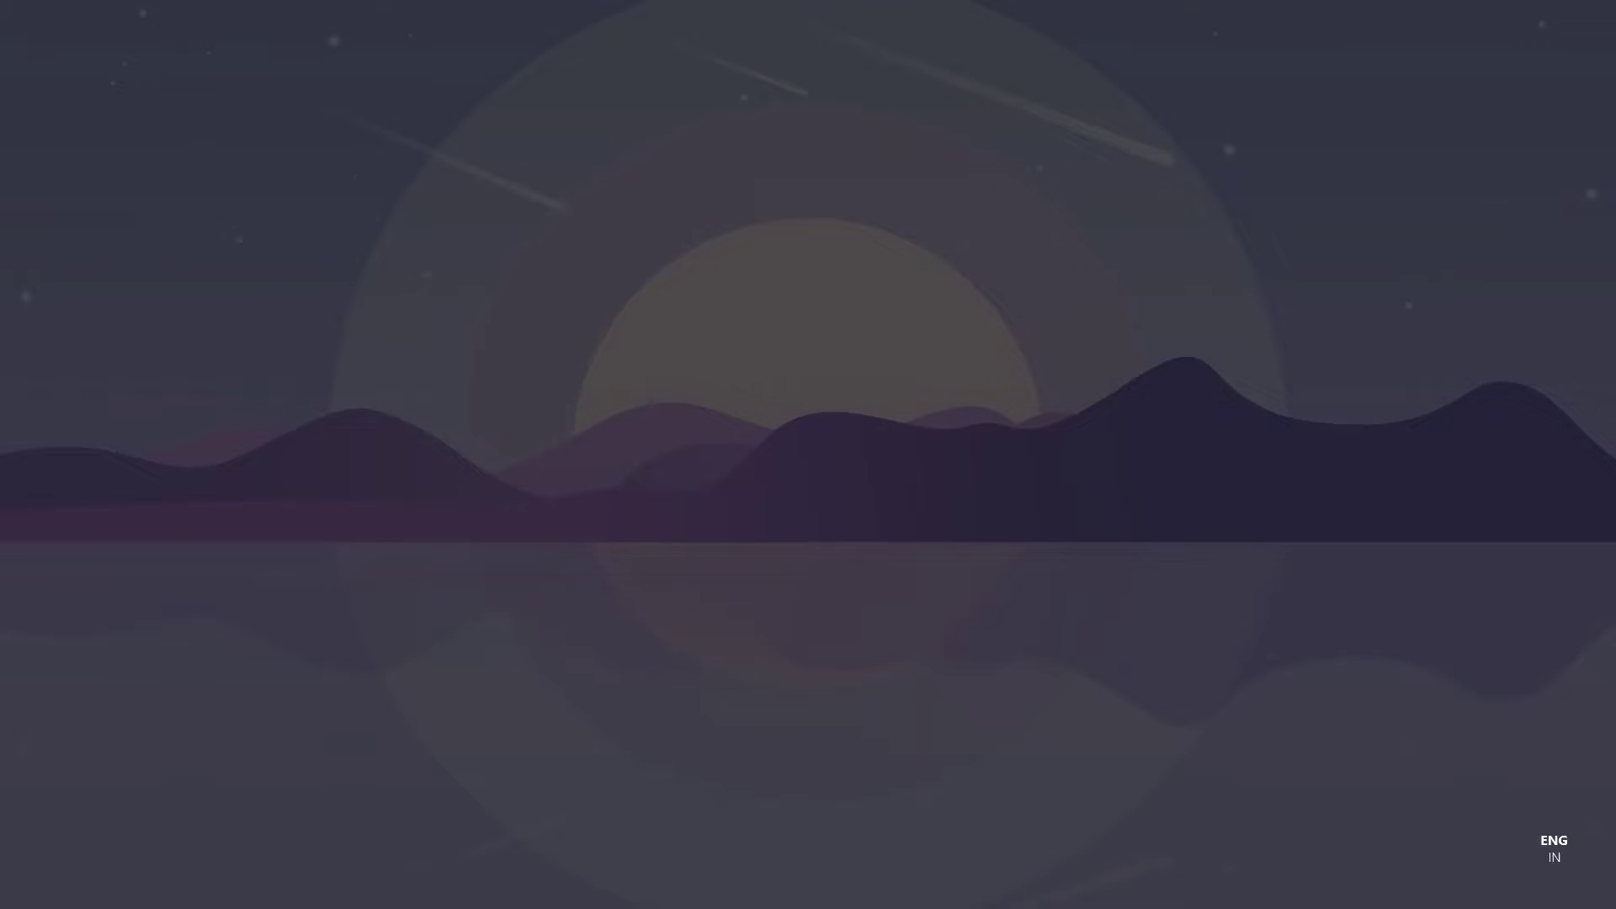
click(743, 566)
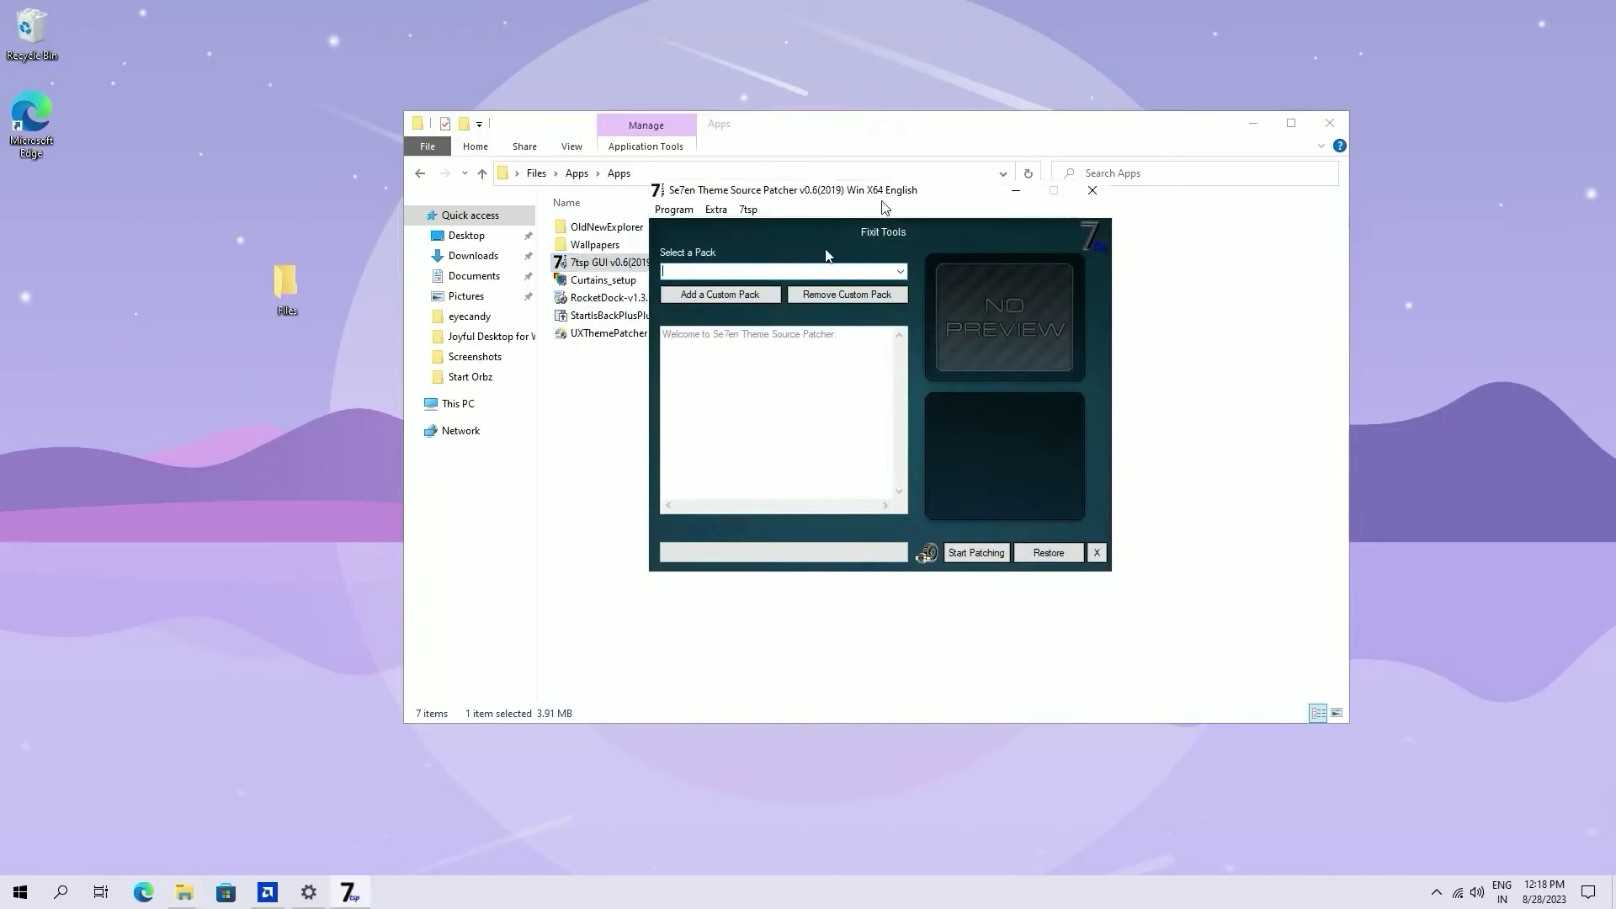
Step: Load the 7TSP Eyecandy pack from the Icons folder and patch, creating a restore point
click(648, 356)
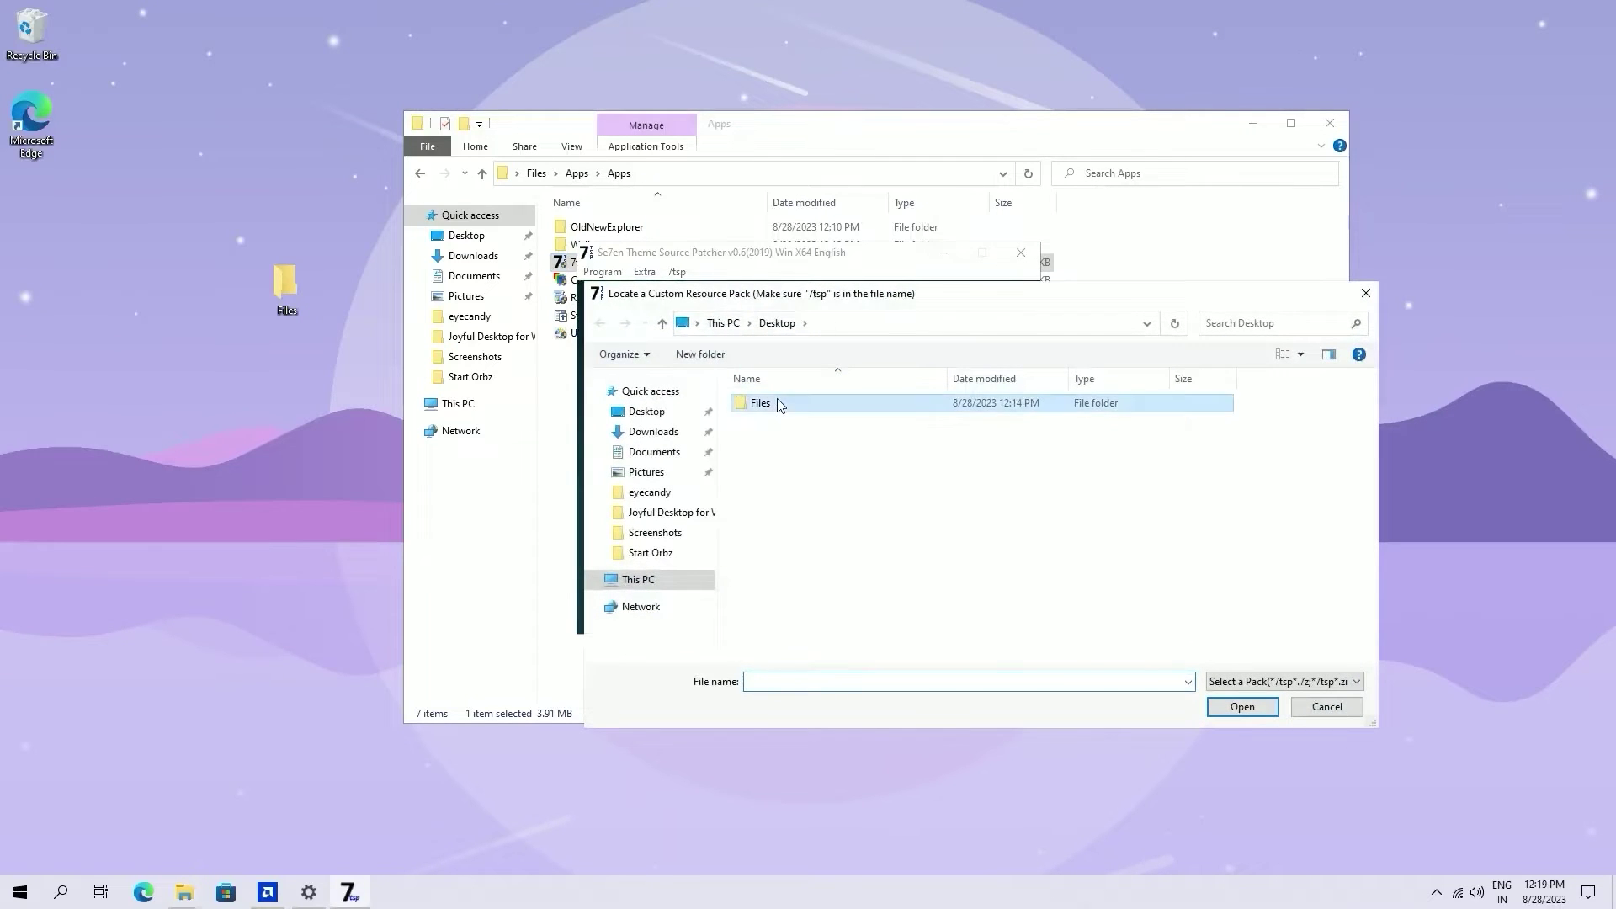
double_click(779, 405)
double_click(844, 412)
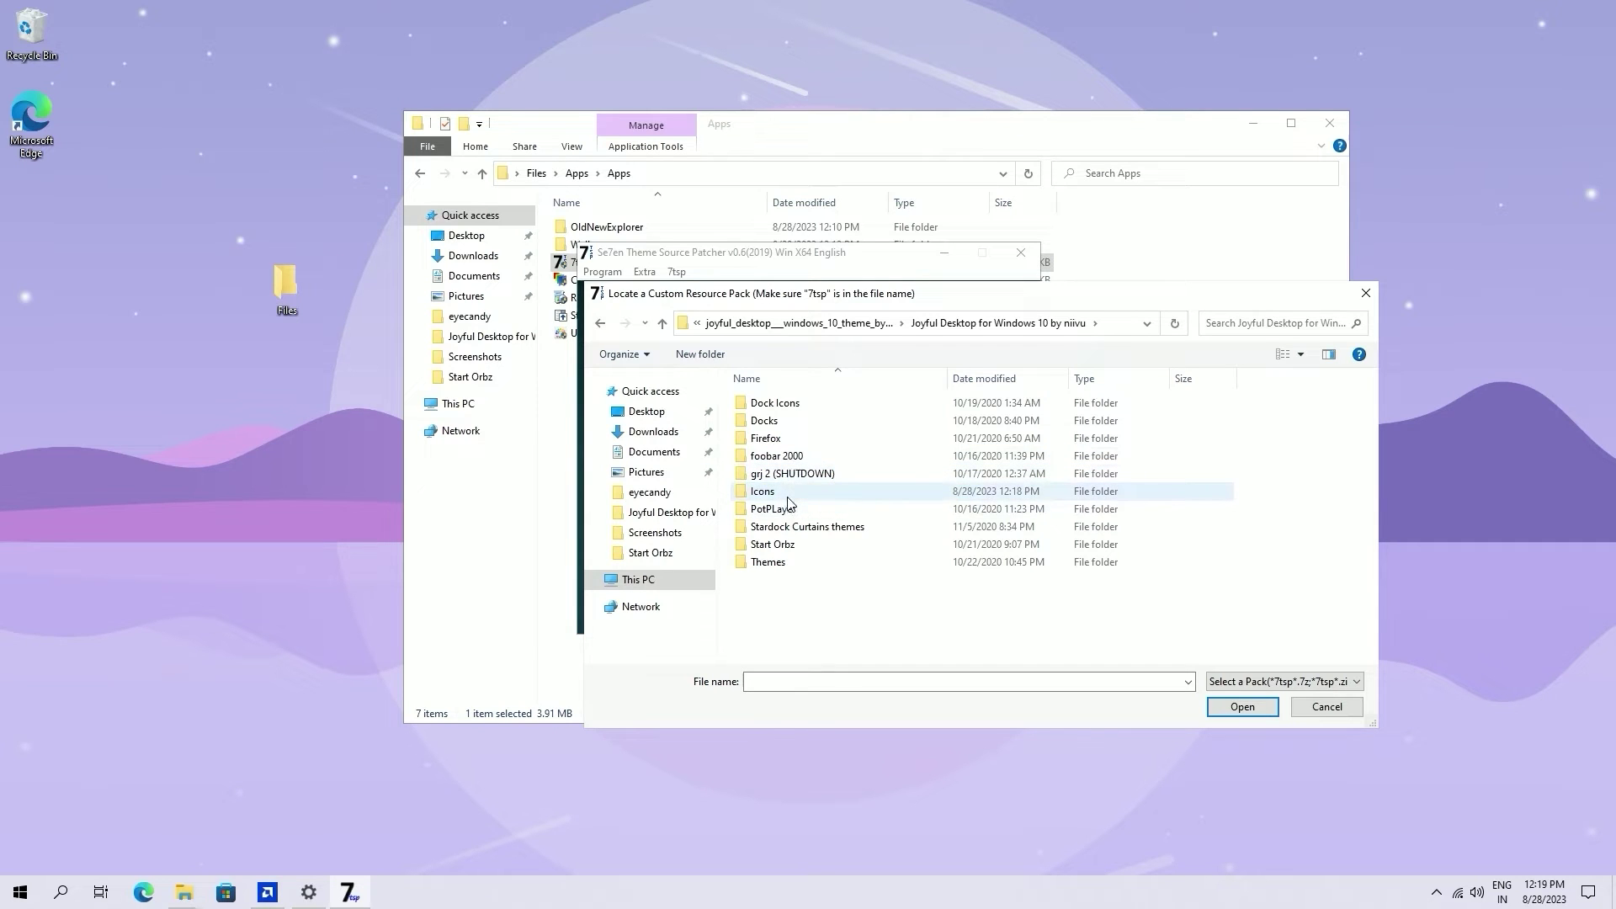
double_click(788, 495)
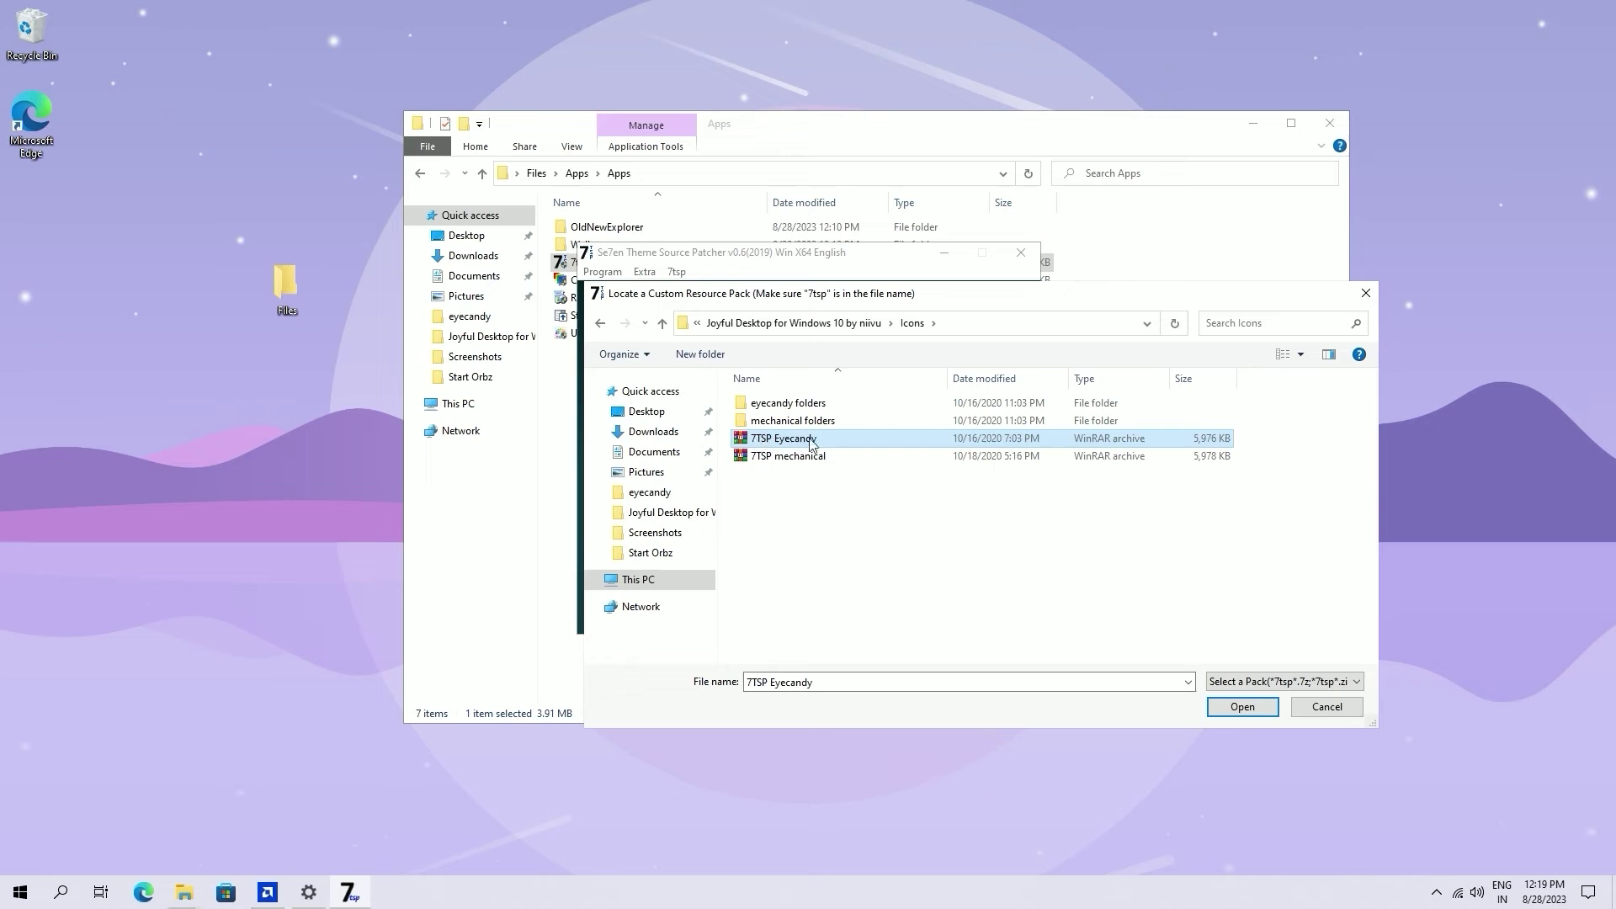
click(1240, 711)
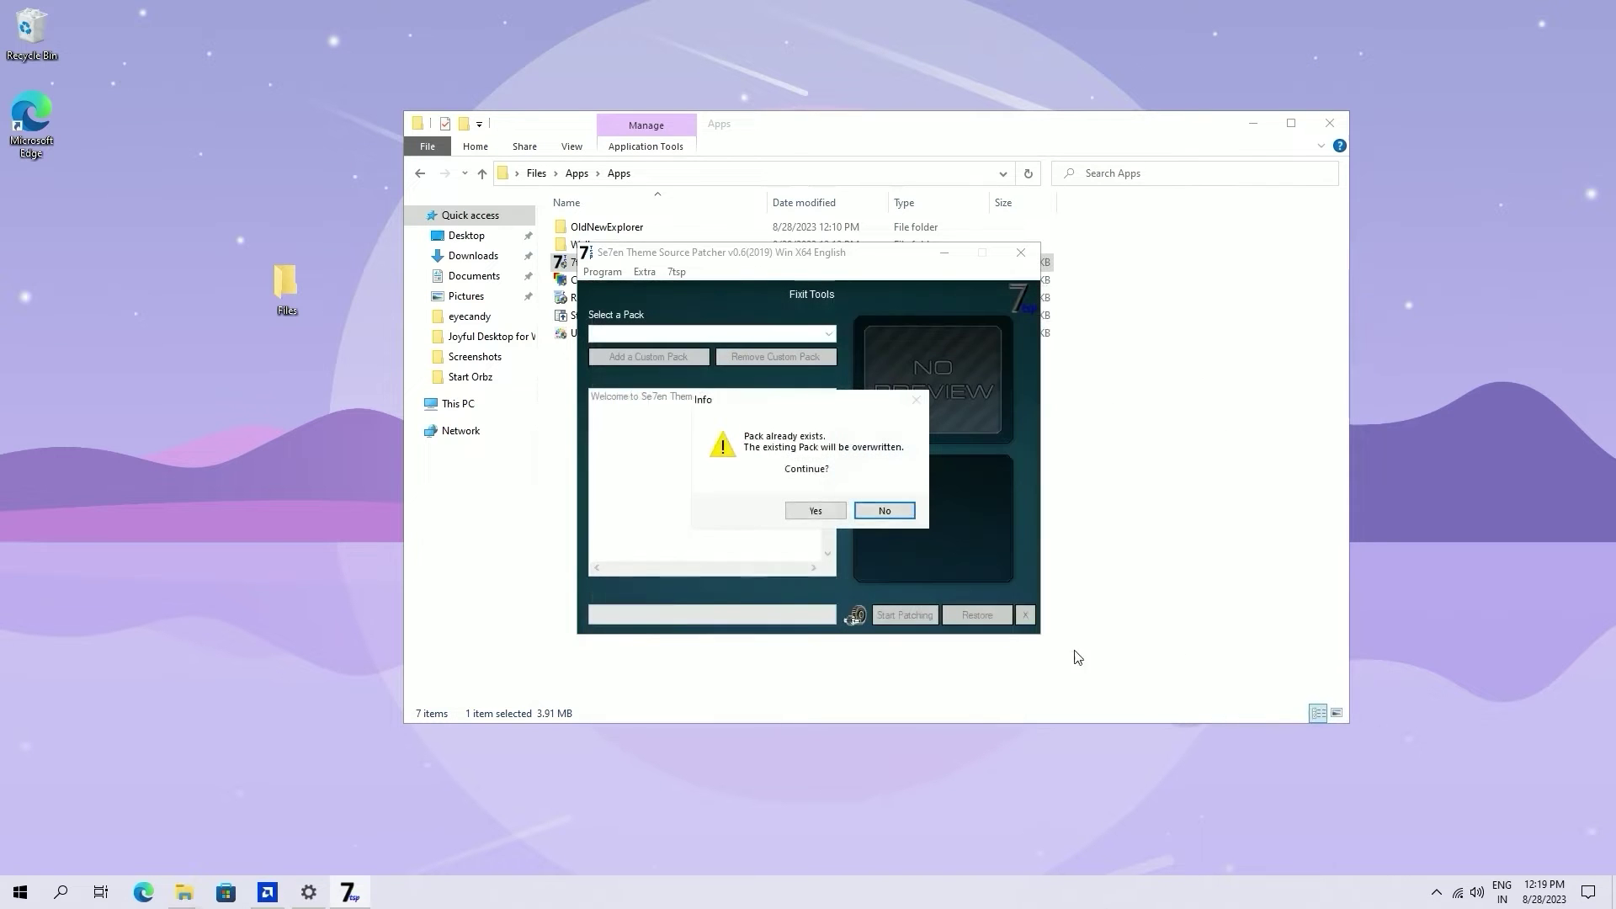
click(815, 512)
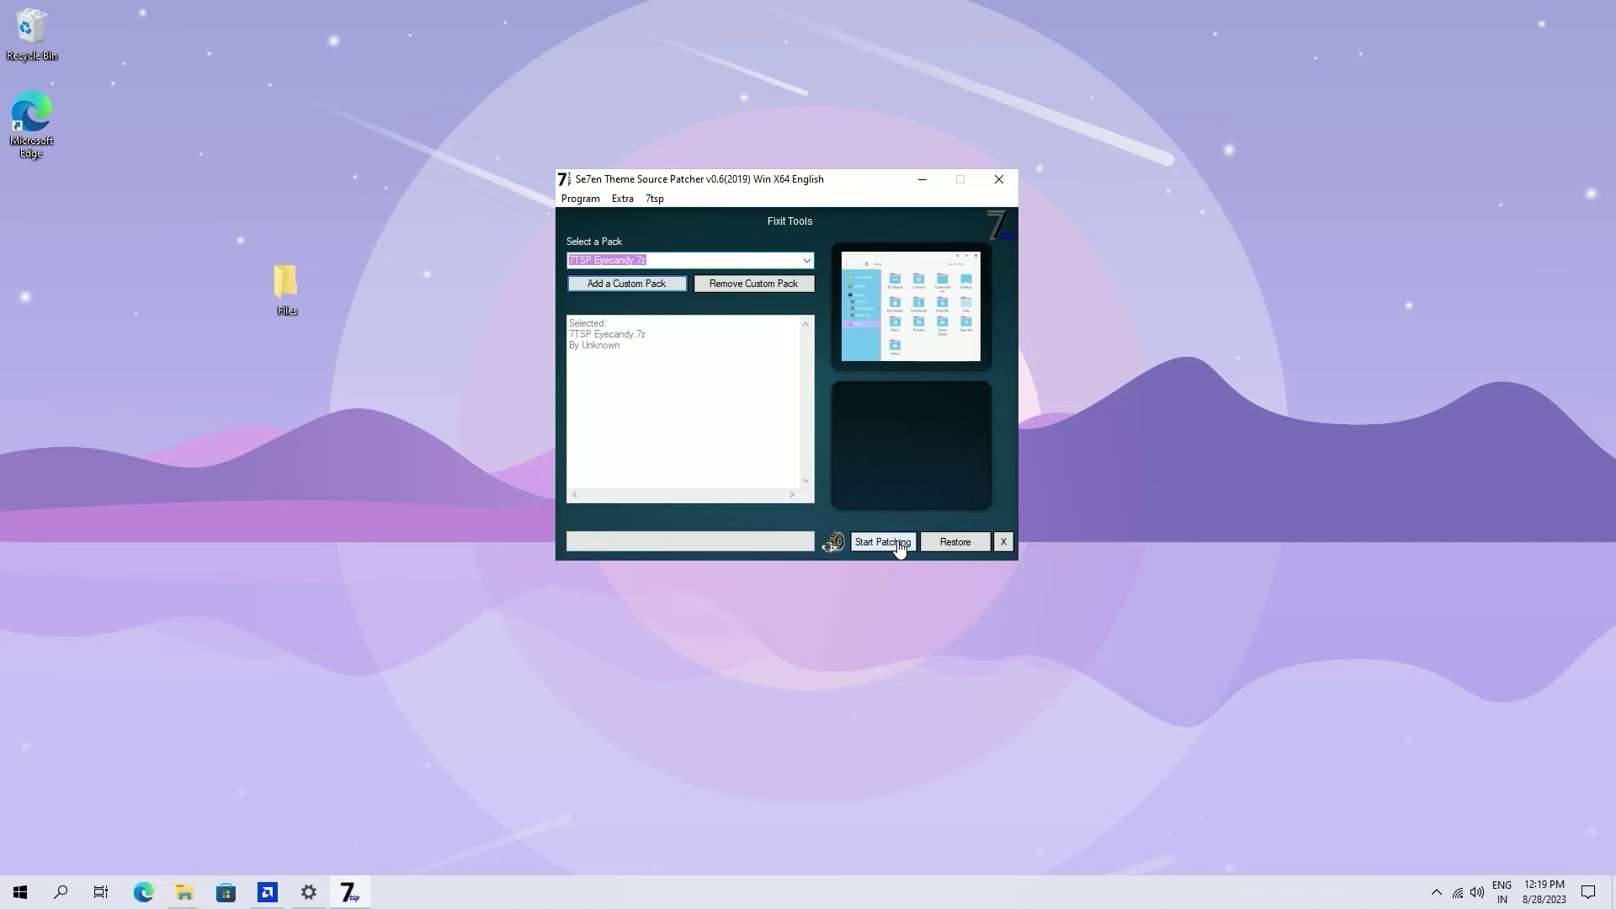
click(882, 541)
click(806, 531)
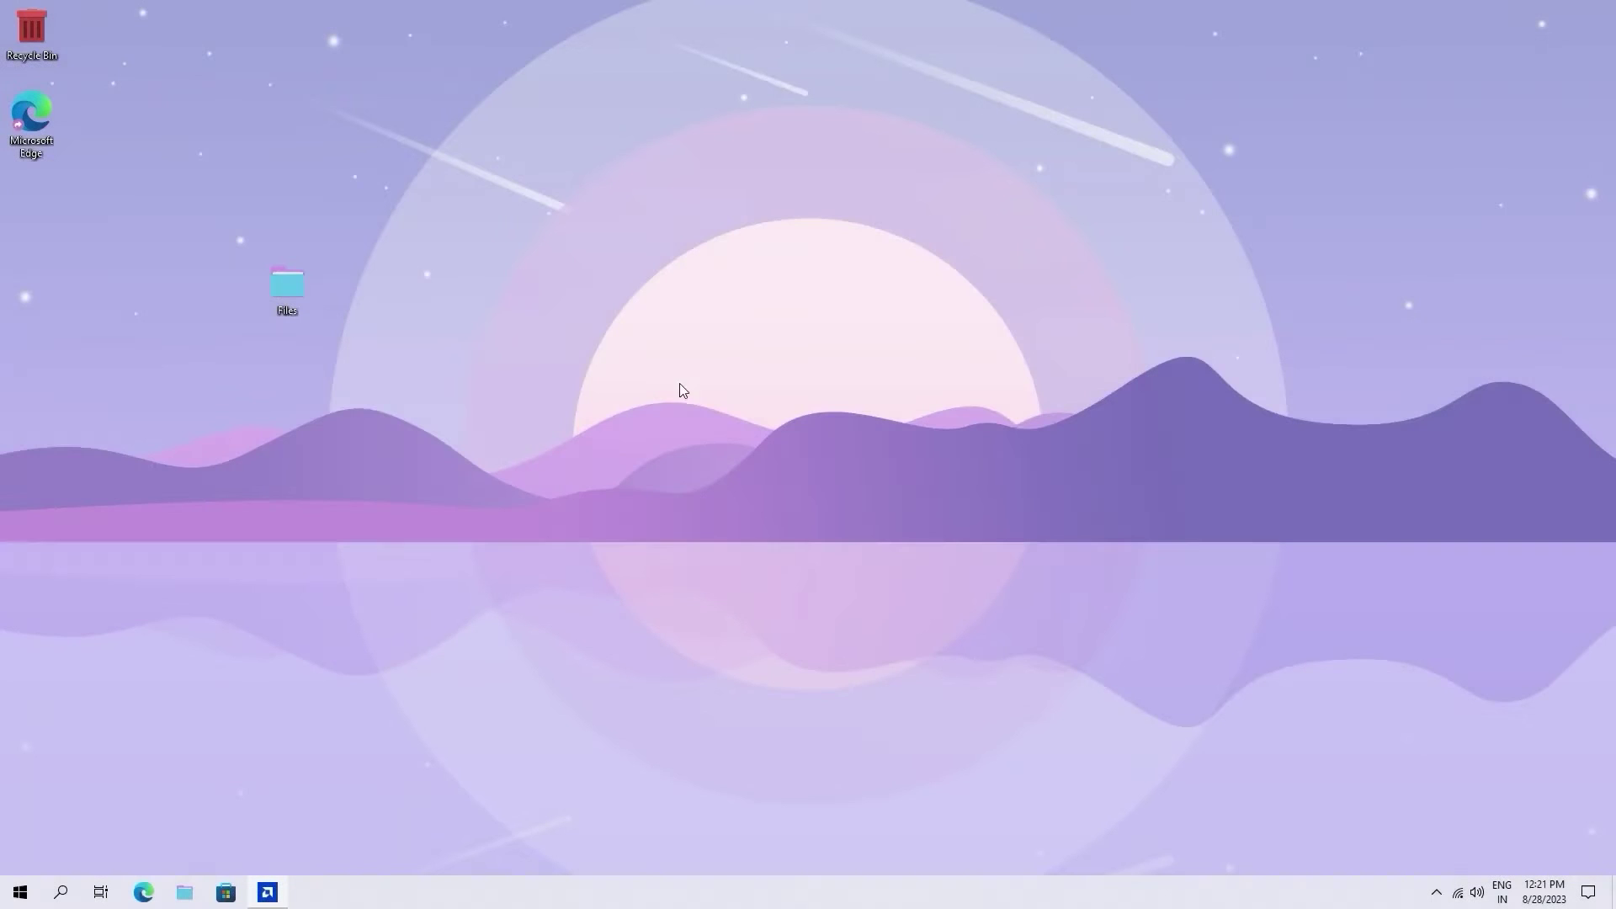
Step: Launch OldNewExplorerCfg from the Files > Apps > Apps > OldNewExplorer folder
double_click(293, 274)
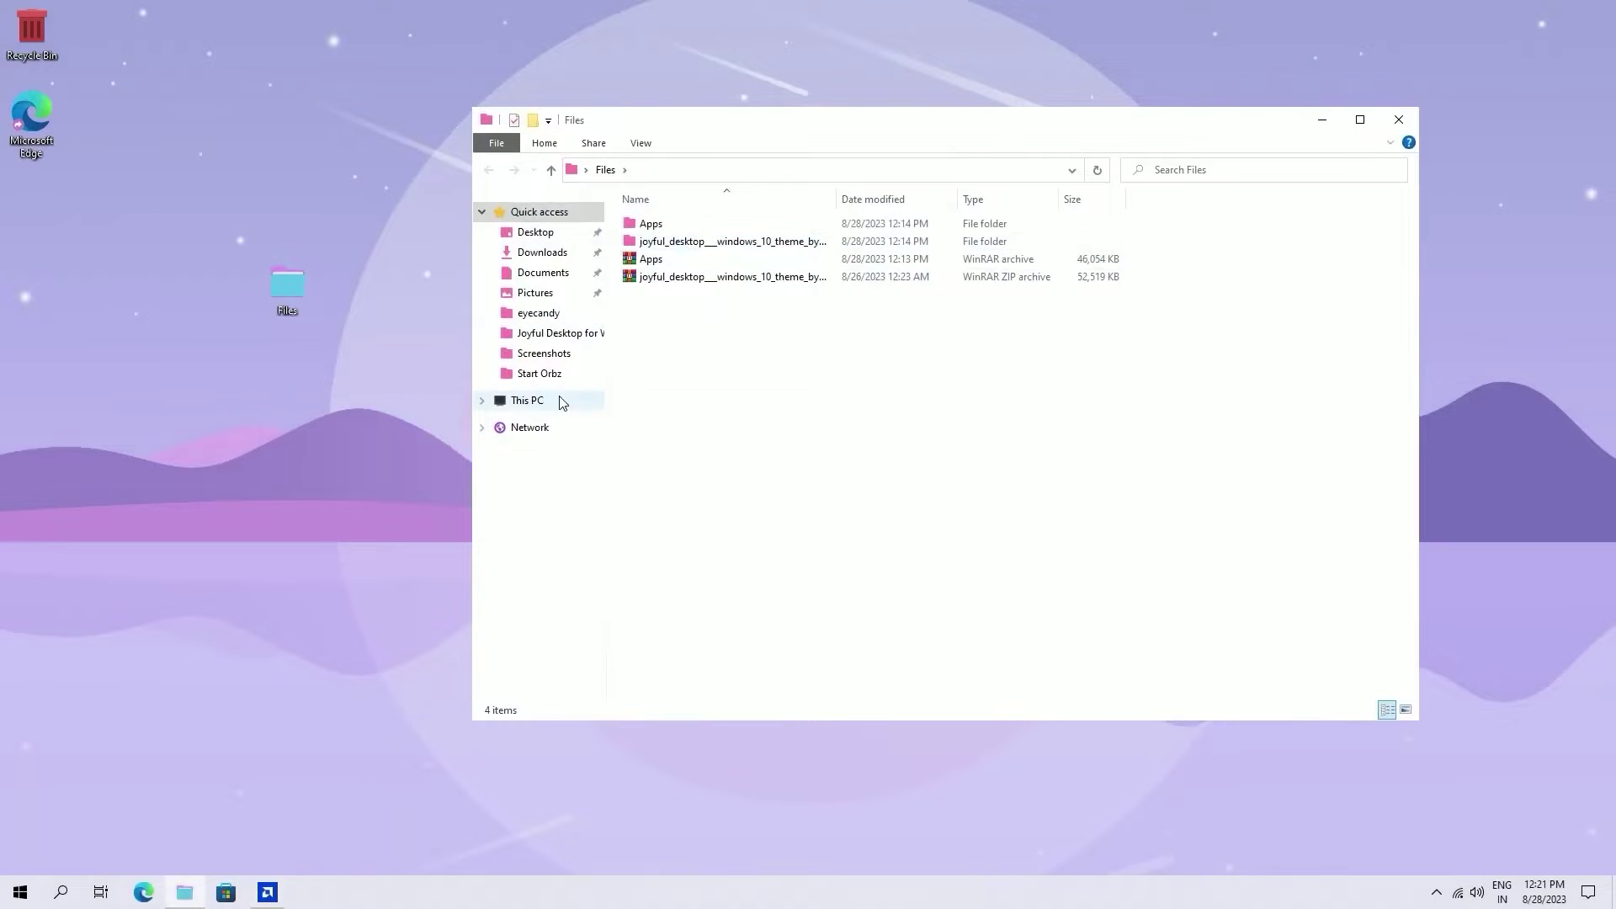
click(527, 401)
drag(1303, 500, 724, 250)
click(923, 534)
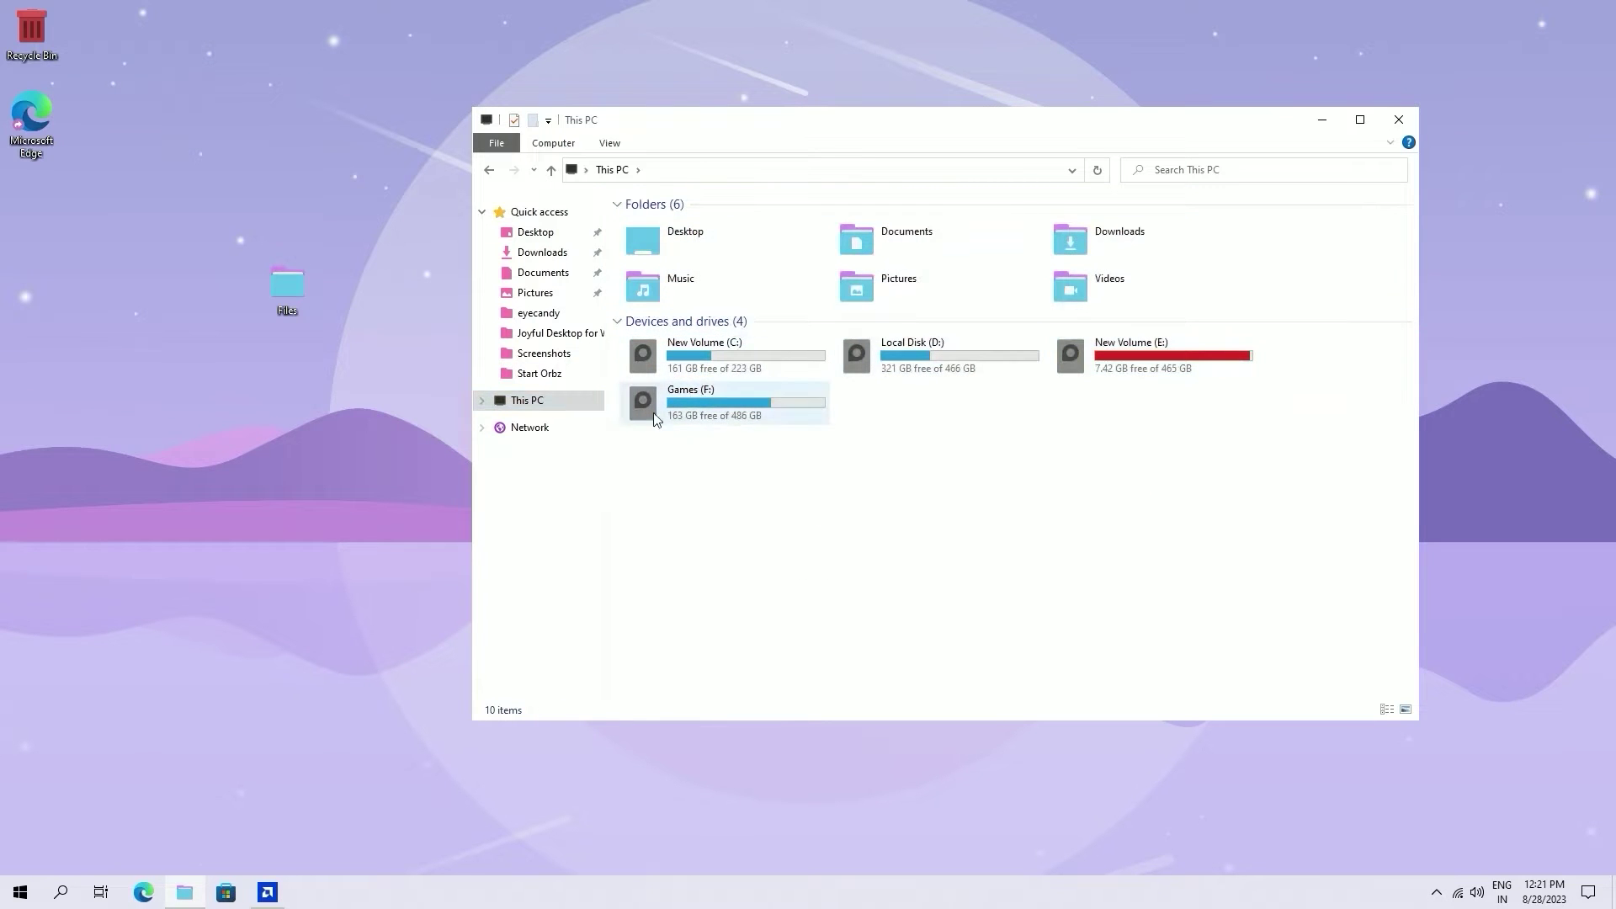
click(1410, 108)
double_click(291, 289)
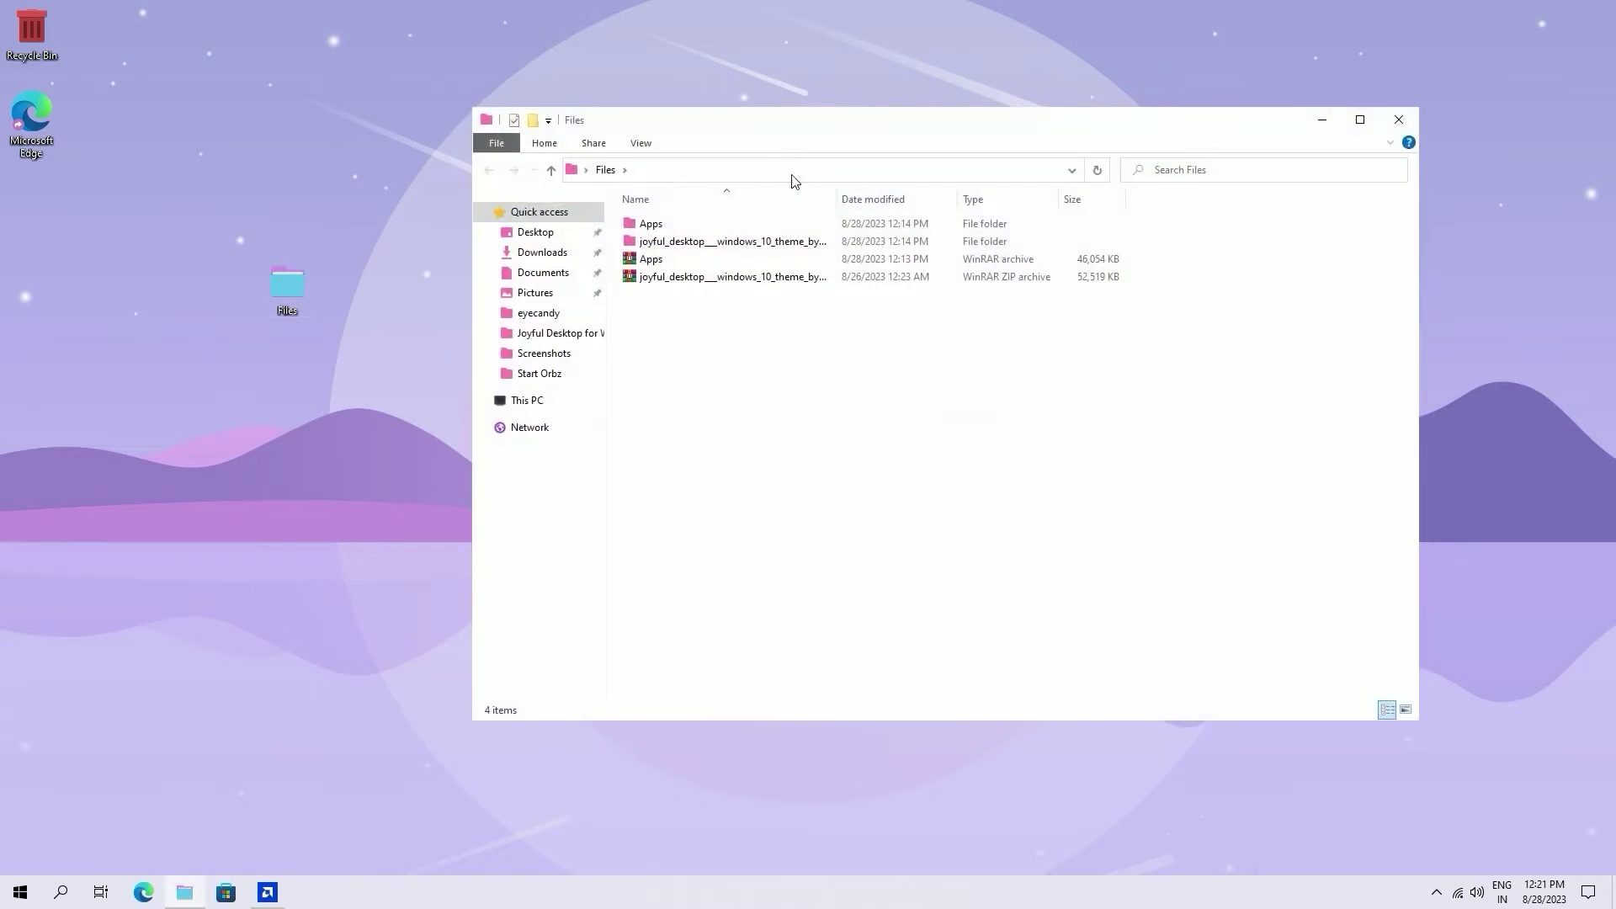
double_click(716, 207)
double_click(715, 207)
double_click(715, 207)
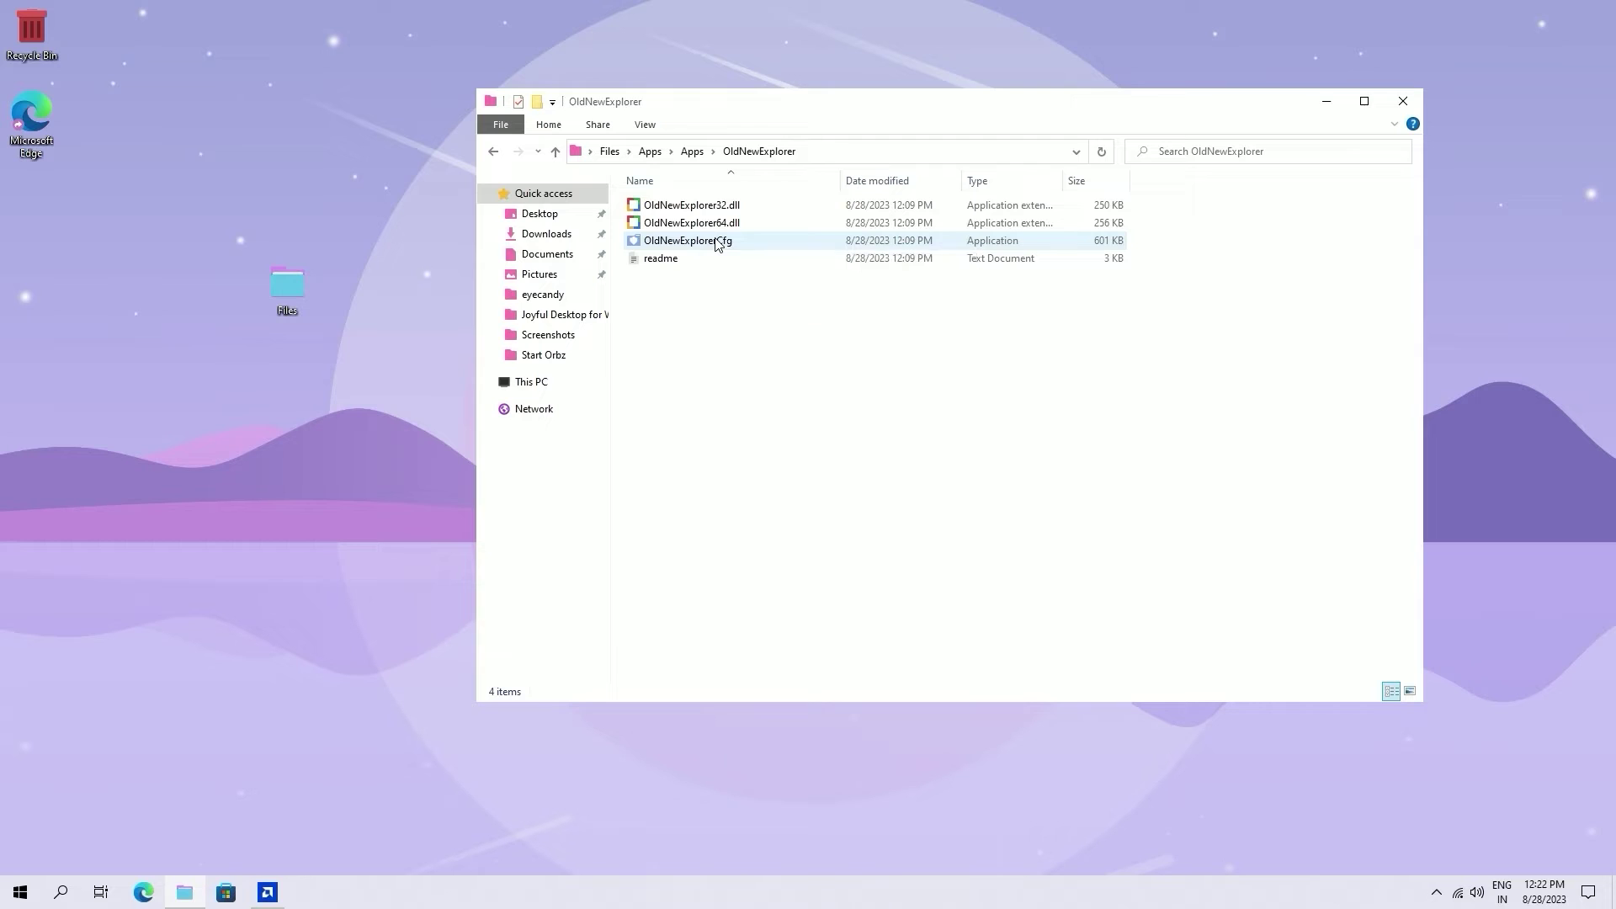
double_click(716, 241)
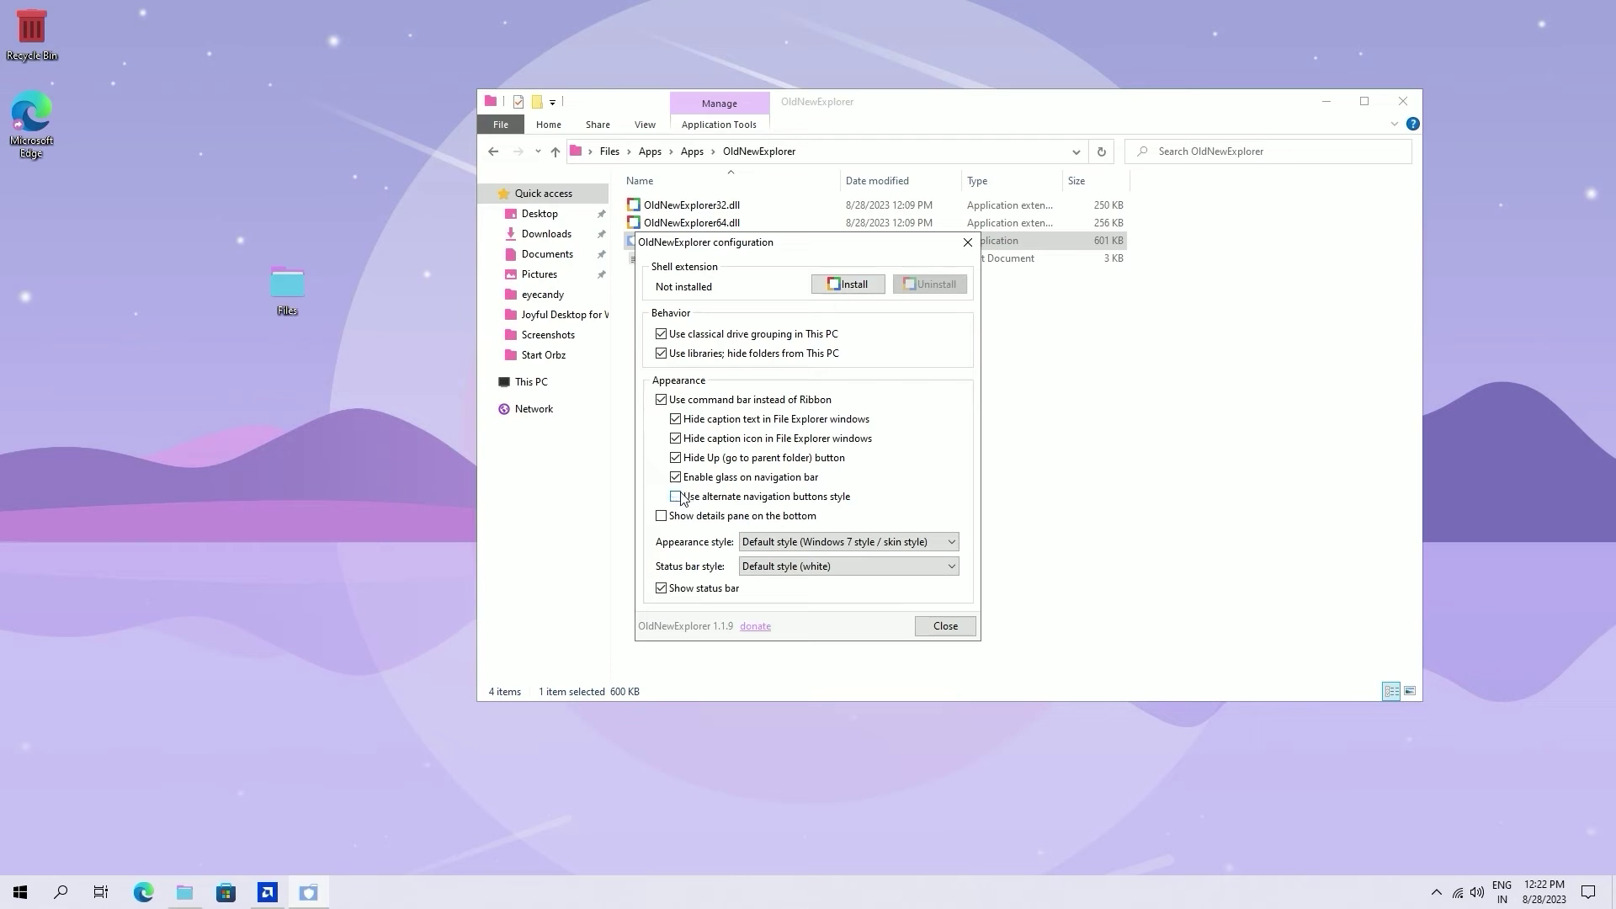
Step: Install the OldNewExplorer shell extension, approve the UAC prompt, and close the configuration
click(847, 286)
click(735, 544)
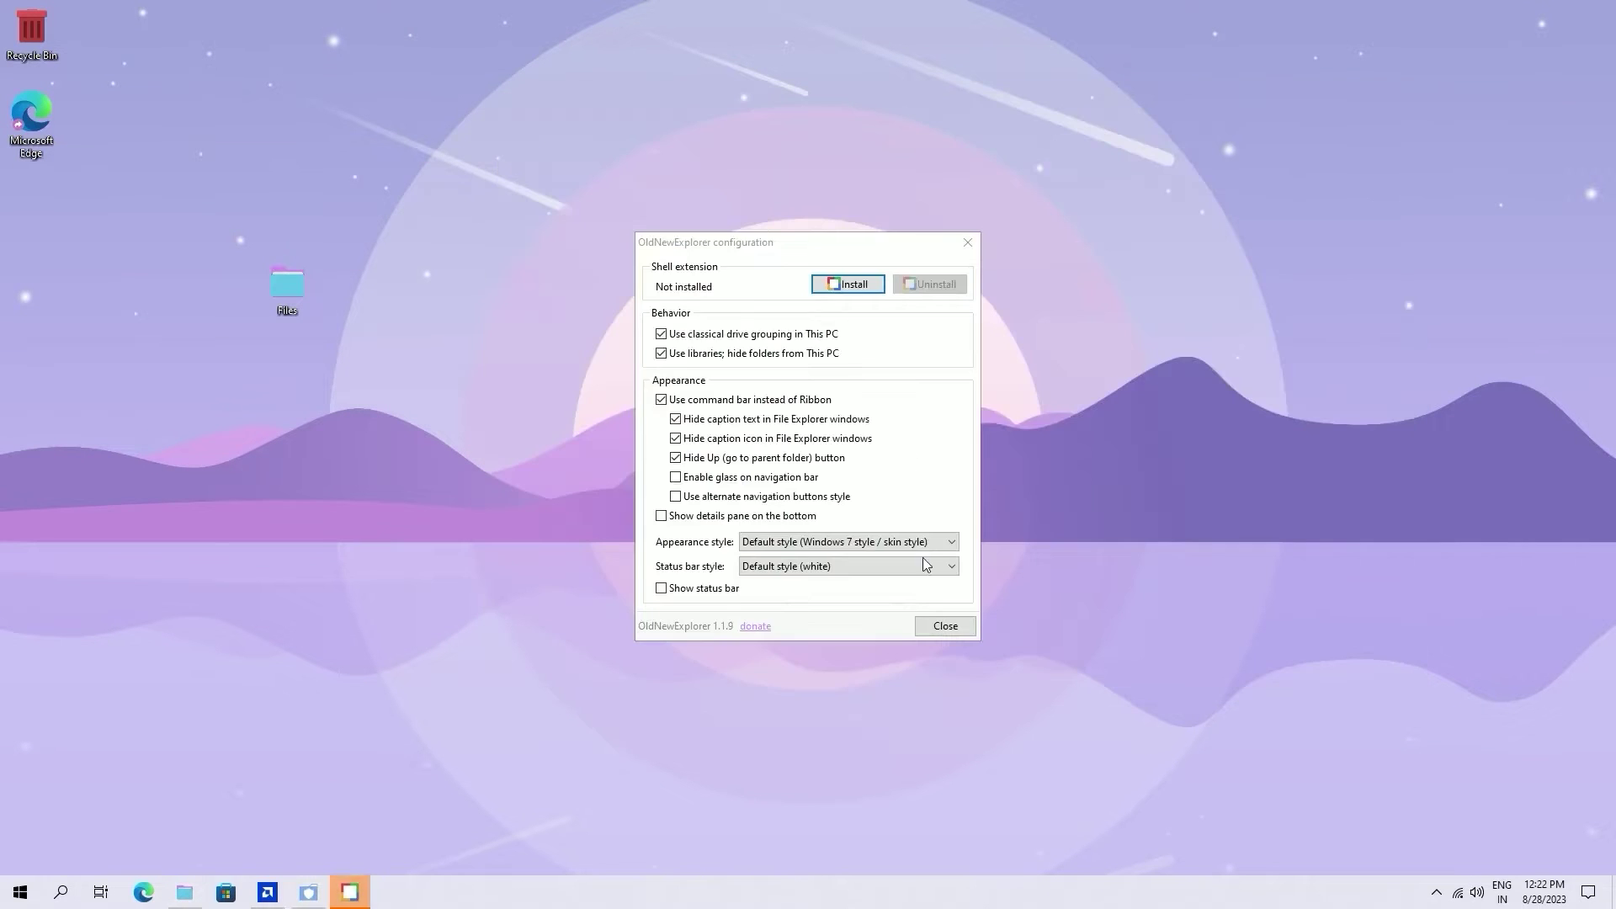
click(847, 283)
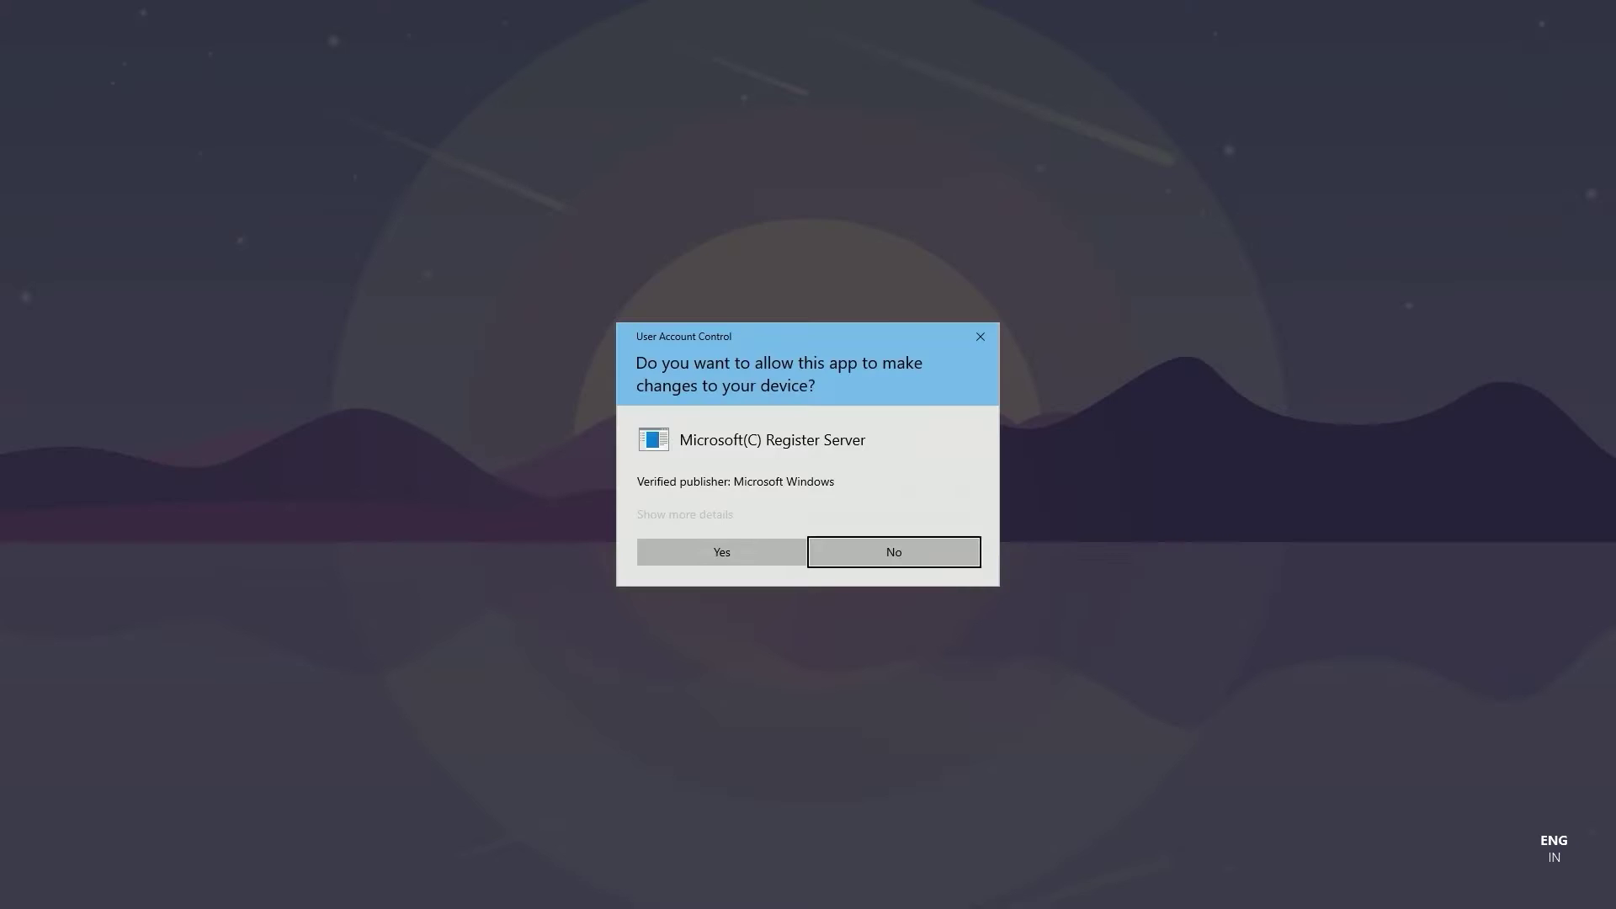
click(729, 547)
click(937, 634)
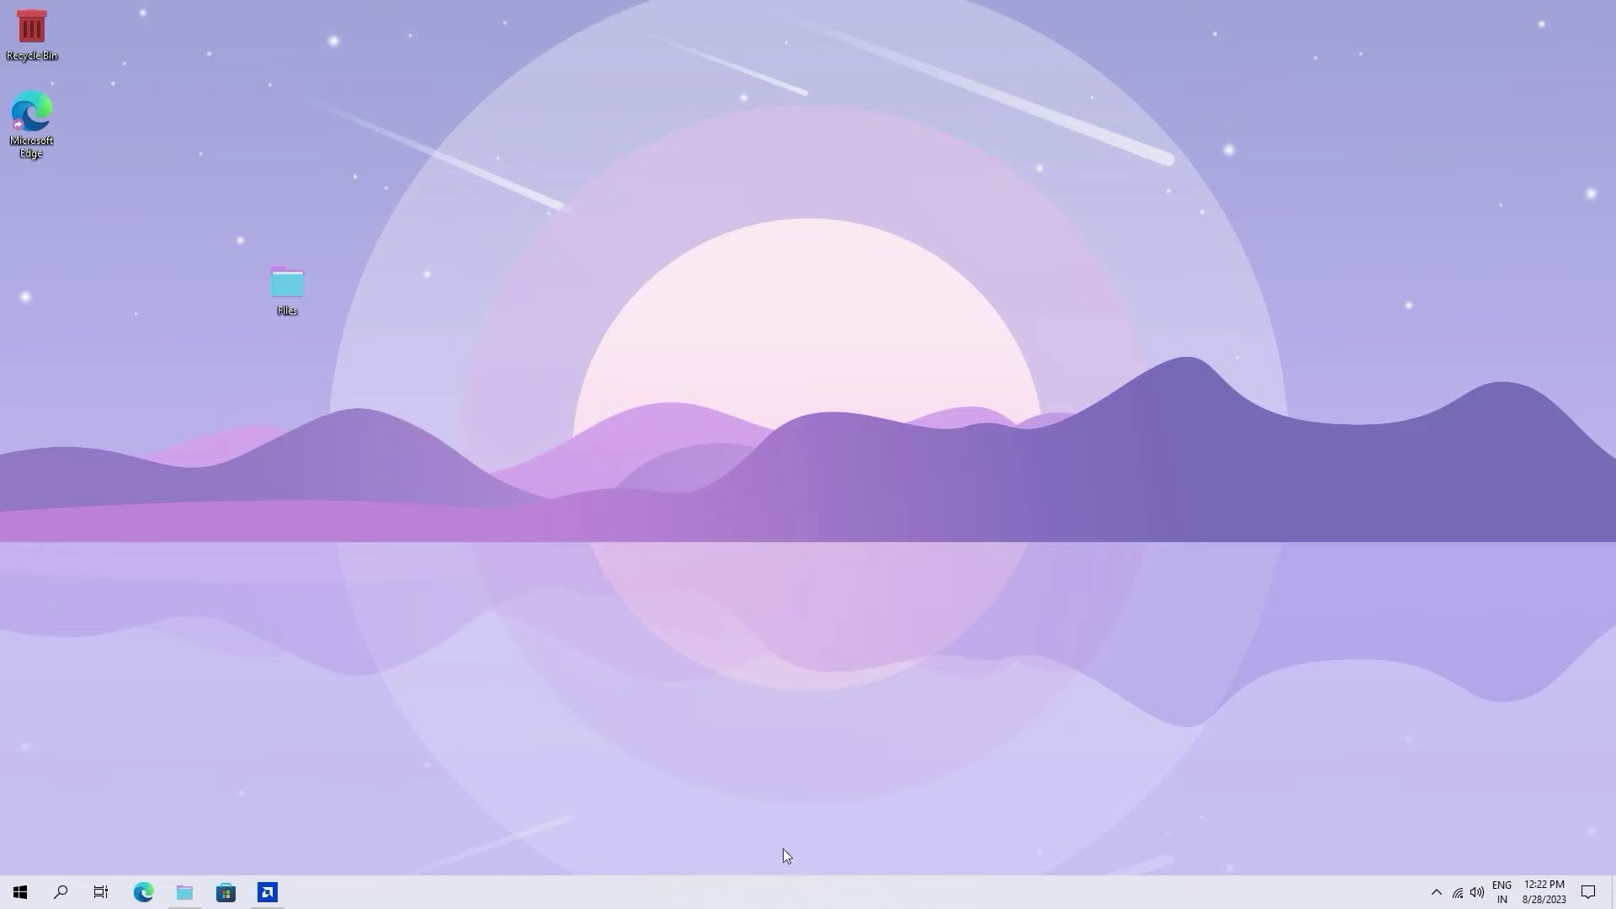
Step: Set 'Taskbar location on screen' to Top in Taskbar settings
right_click(822, 901)
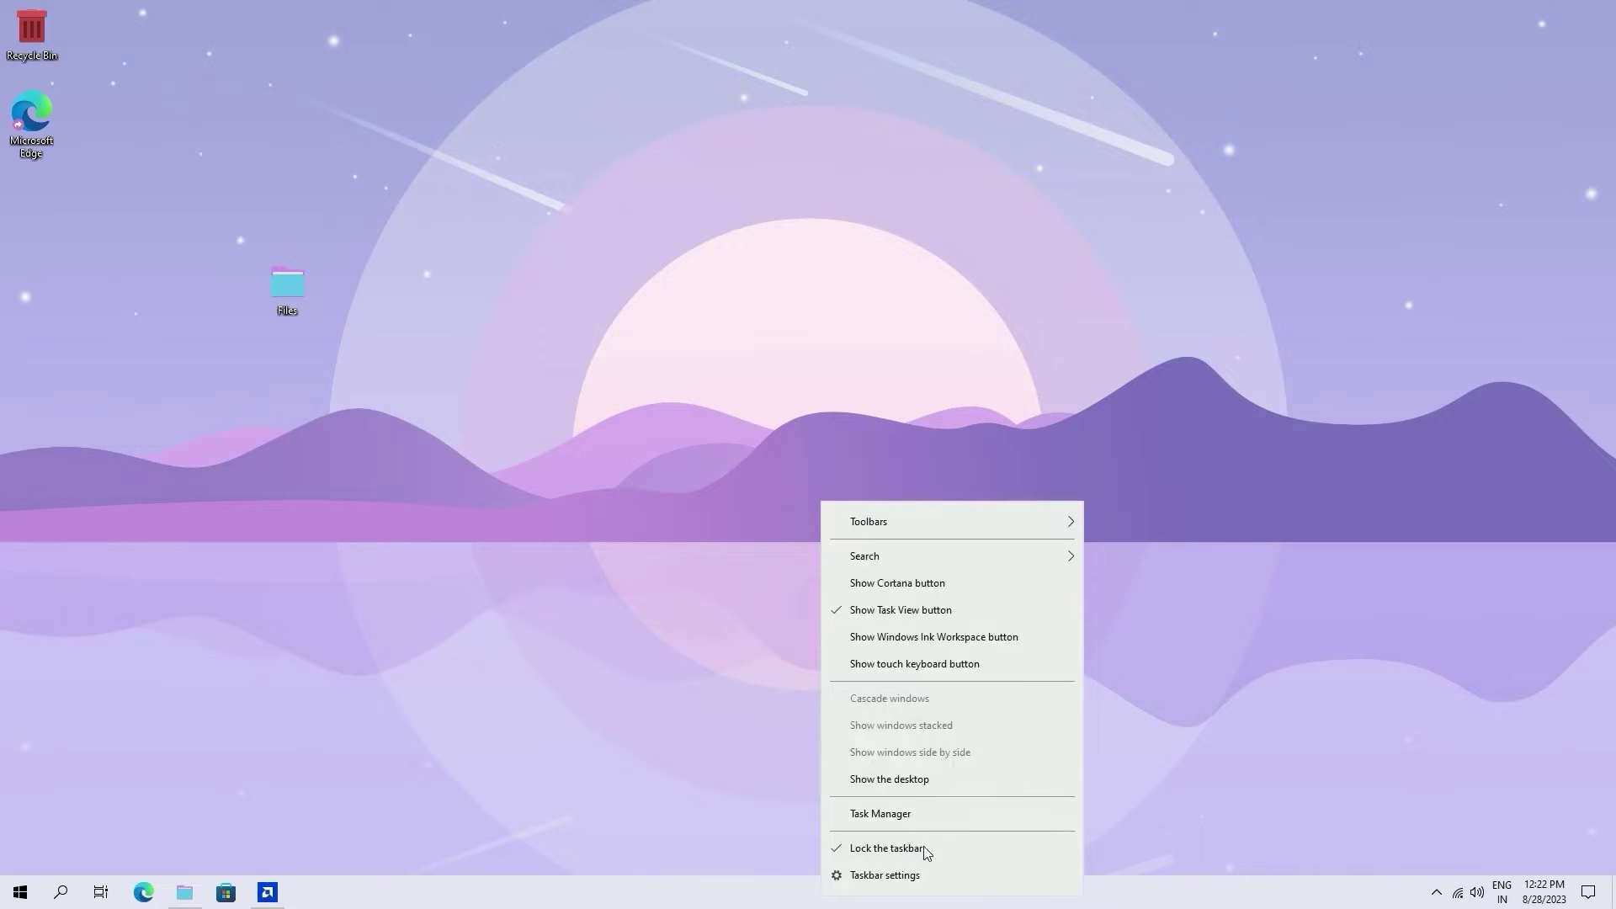
click(920, 874)
scroll(794, 353, down, 3)
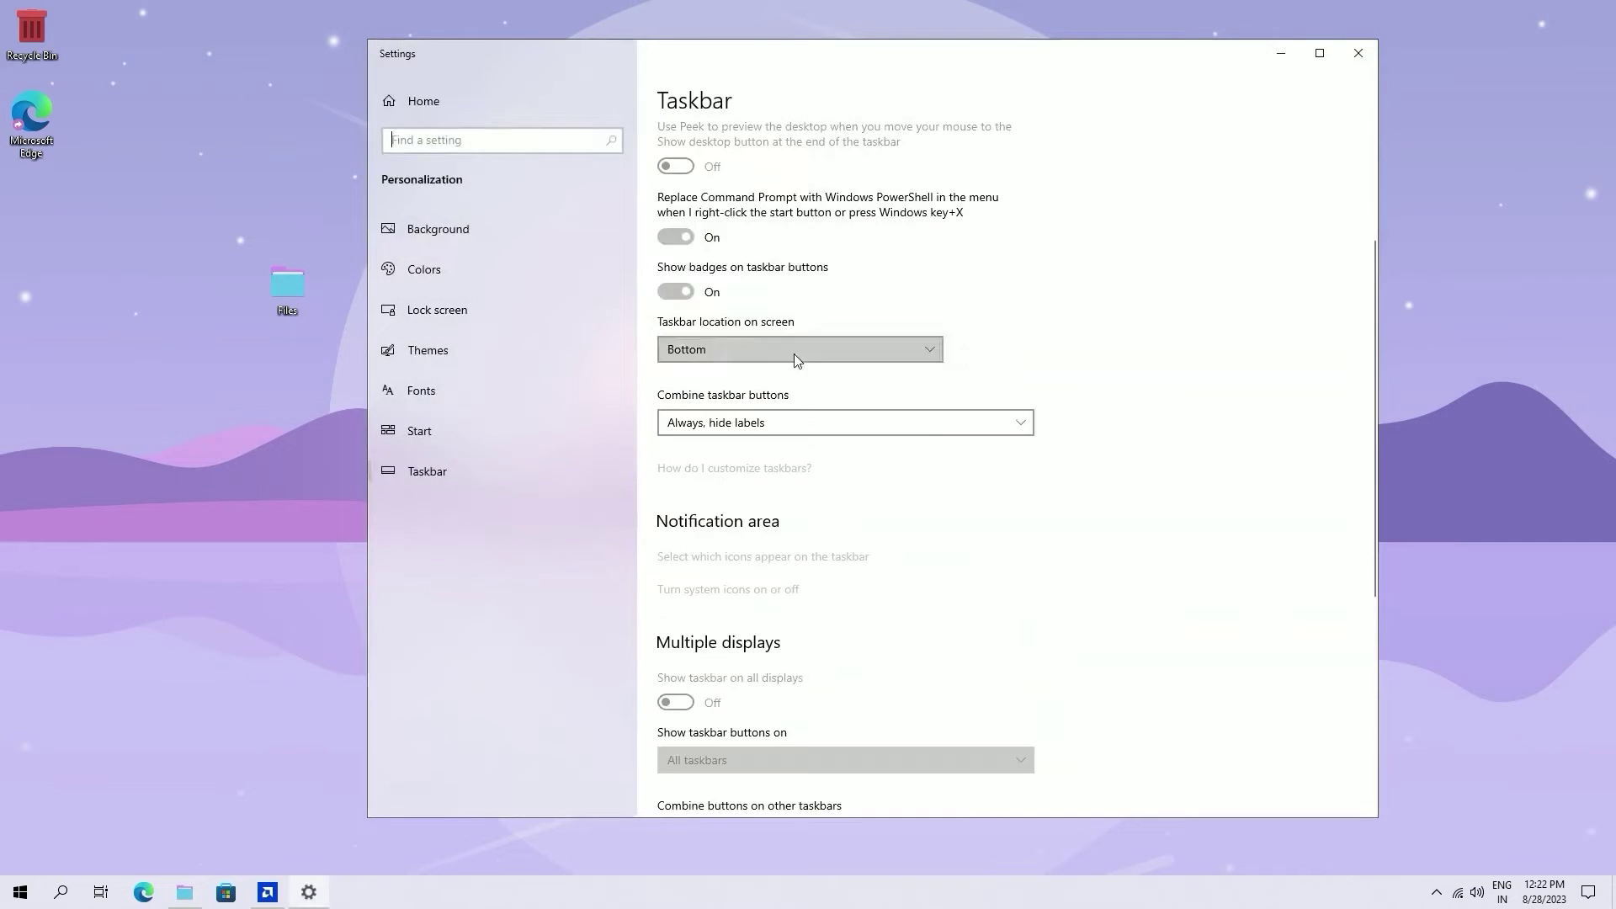
click(795, 353)
click(804, 292)
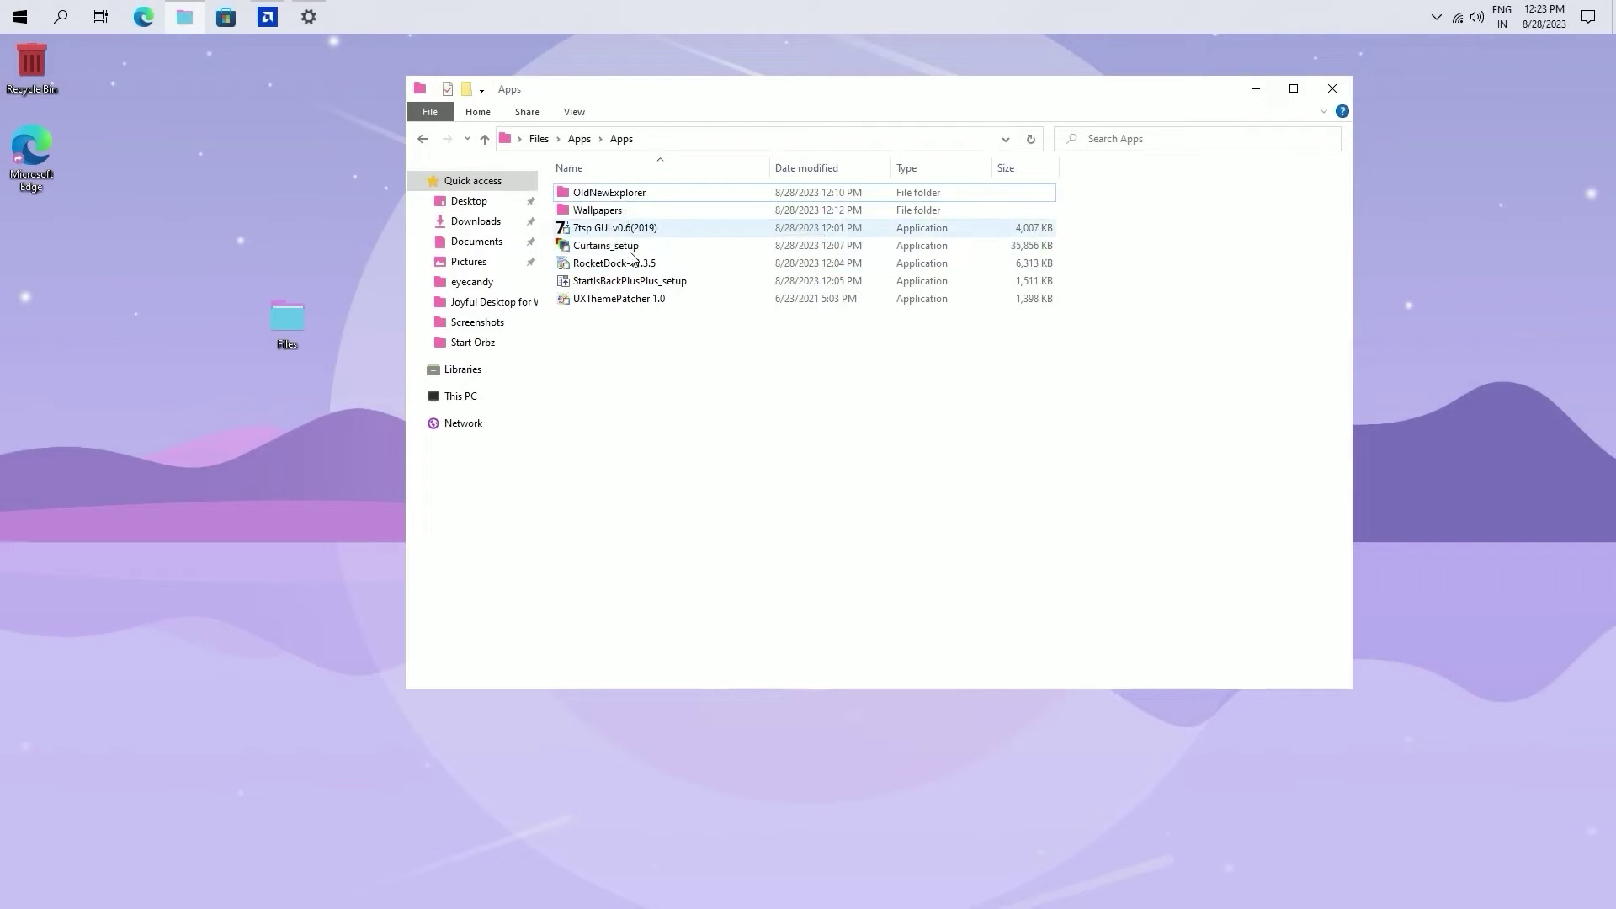
Step: Install RocketDock into the suggested folder and launch it
double_click(631, 260)
click(720, 563)
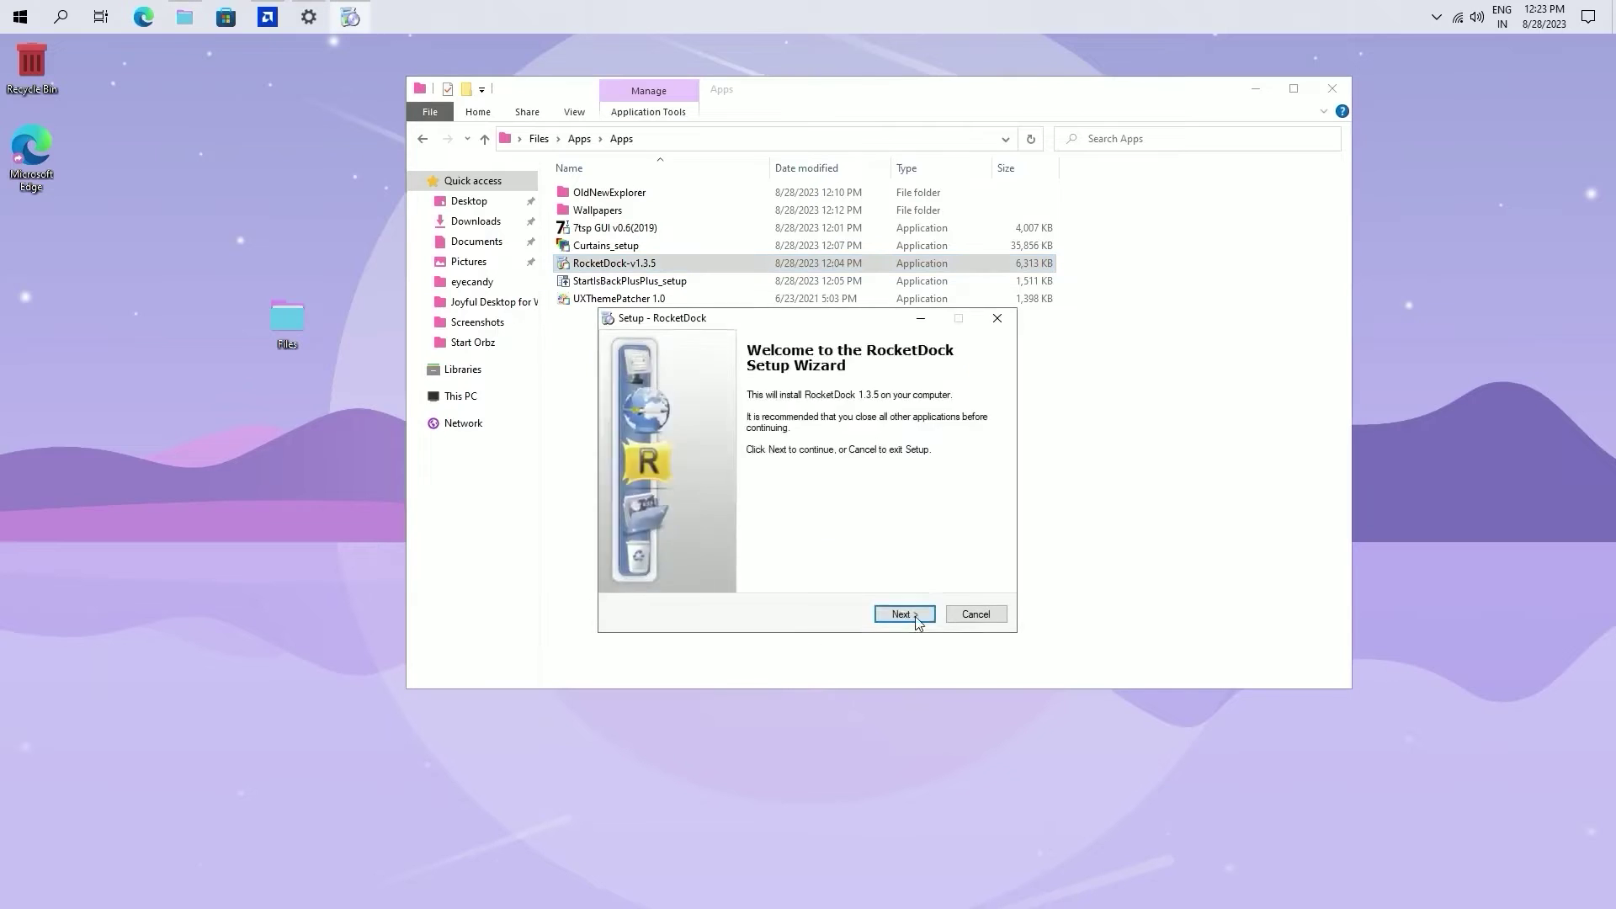
click(904, 613)
click(903, 614)
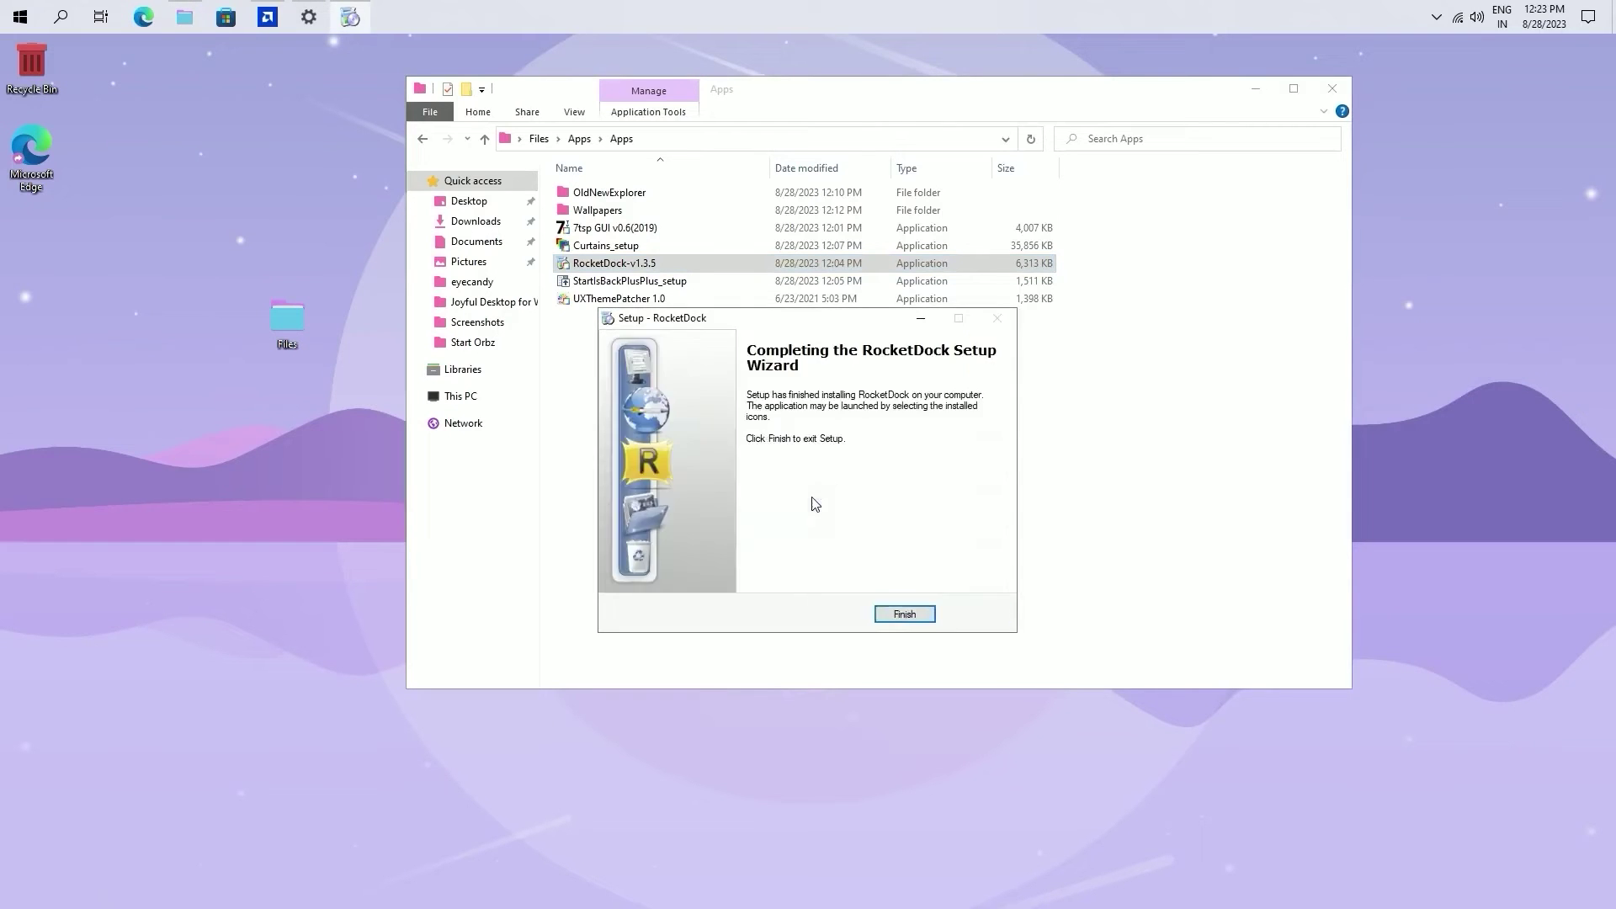
click(996, 318)
click(1254, 88)
click(56, 16)
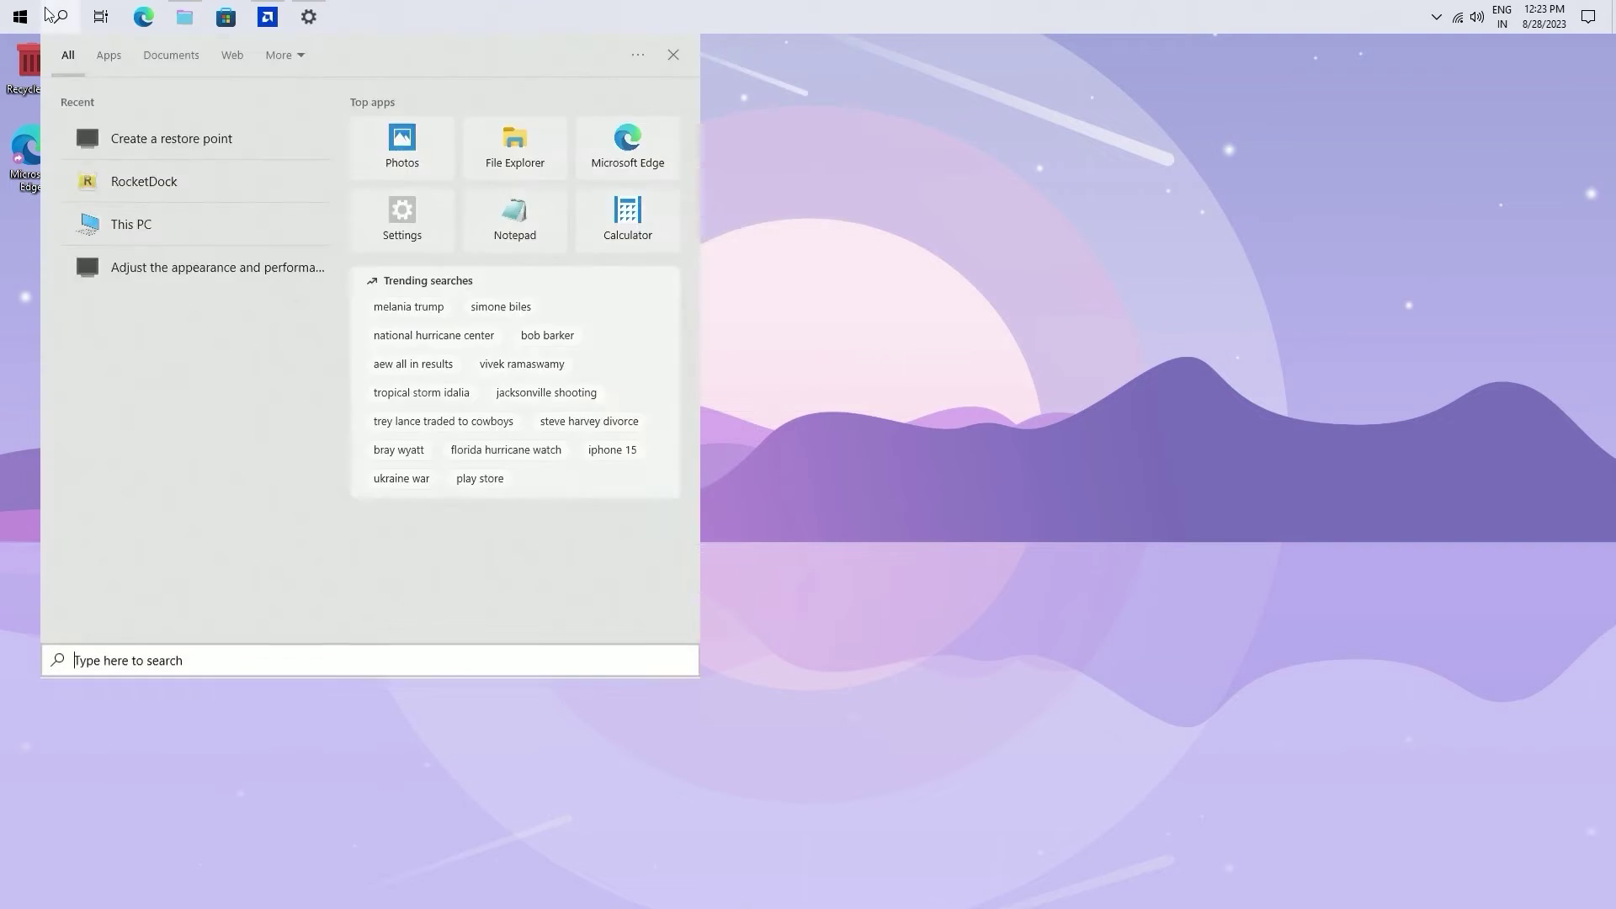
click(177, 180)
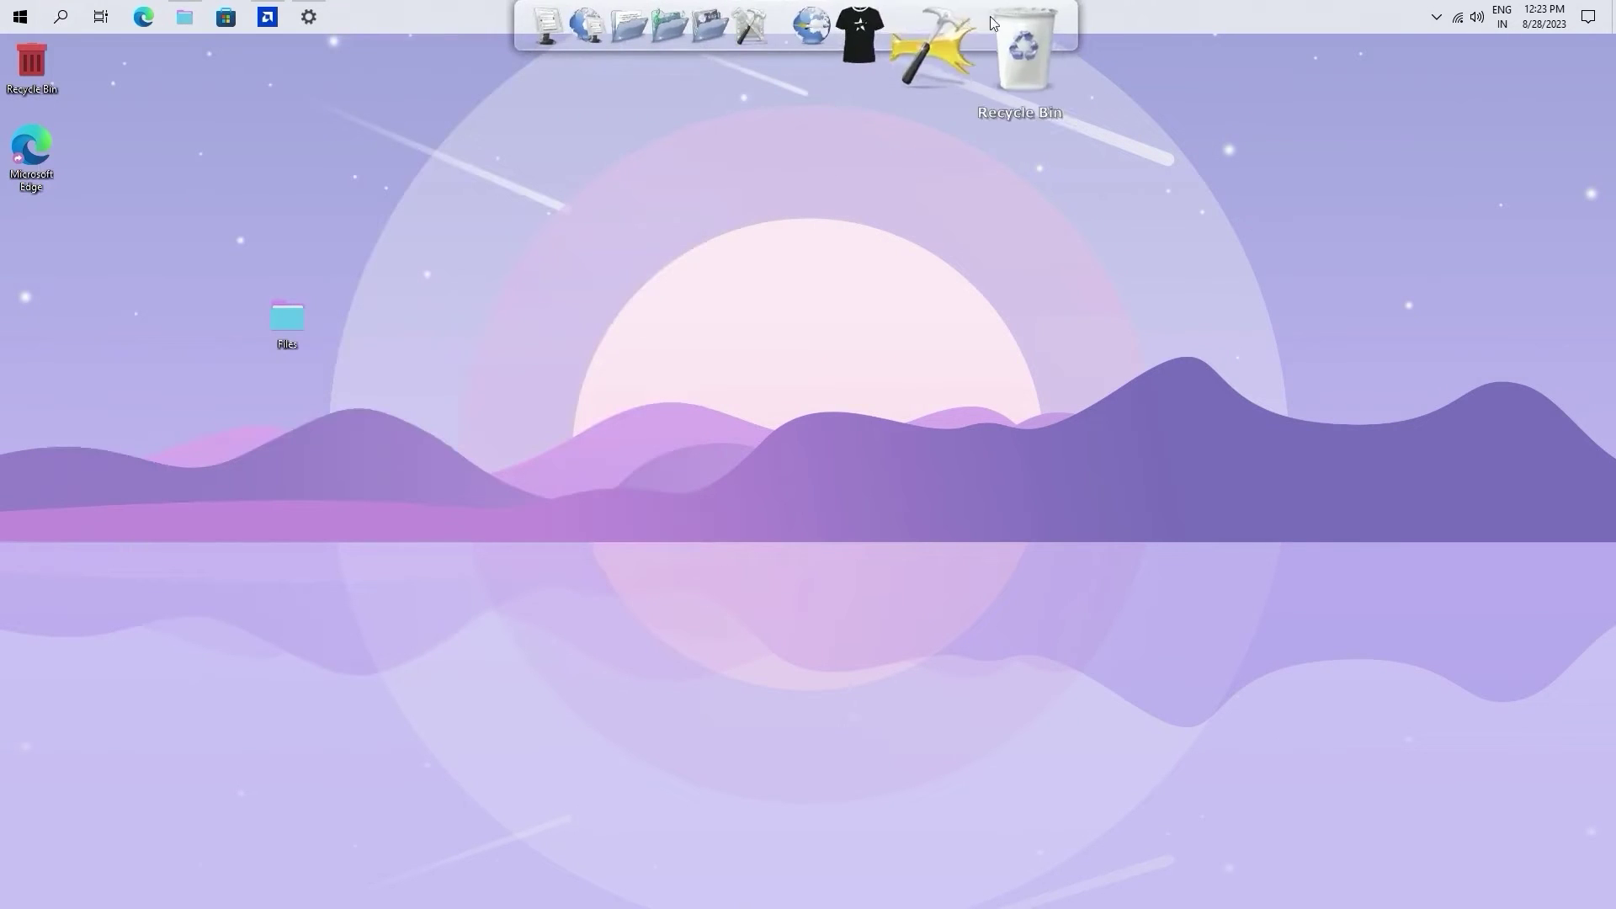
Step: Place the dock at the screen bottom and fine-tune its edge offset
right_click(947, 27)
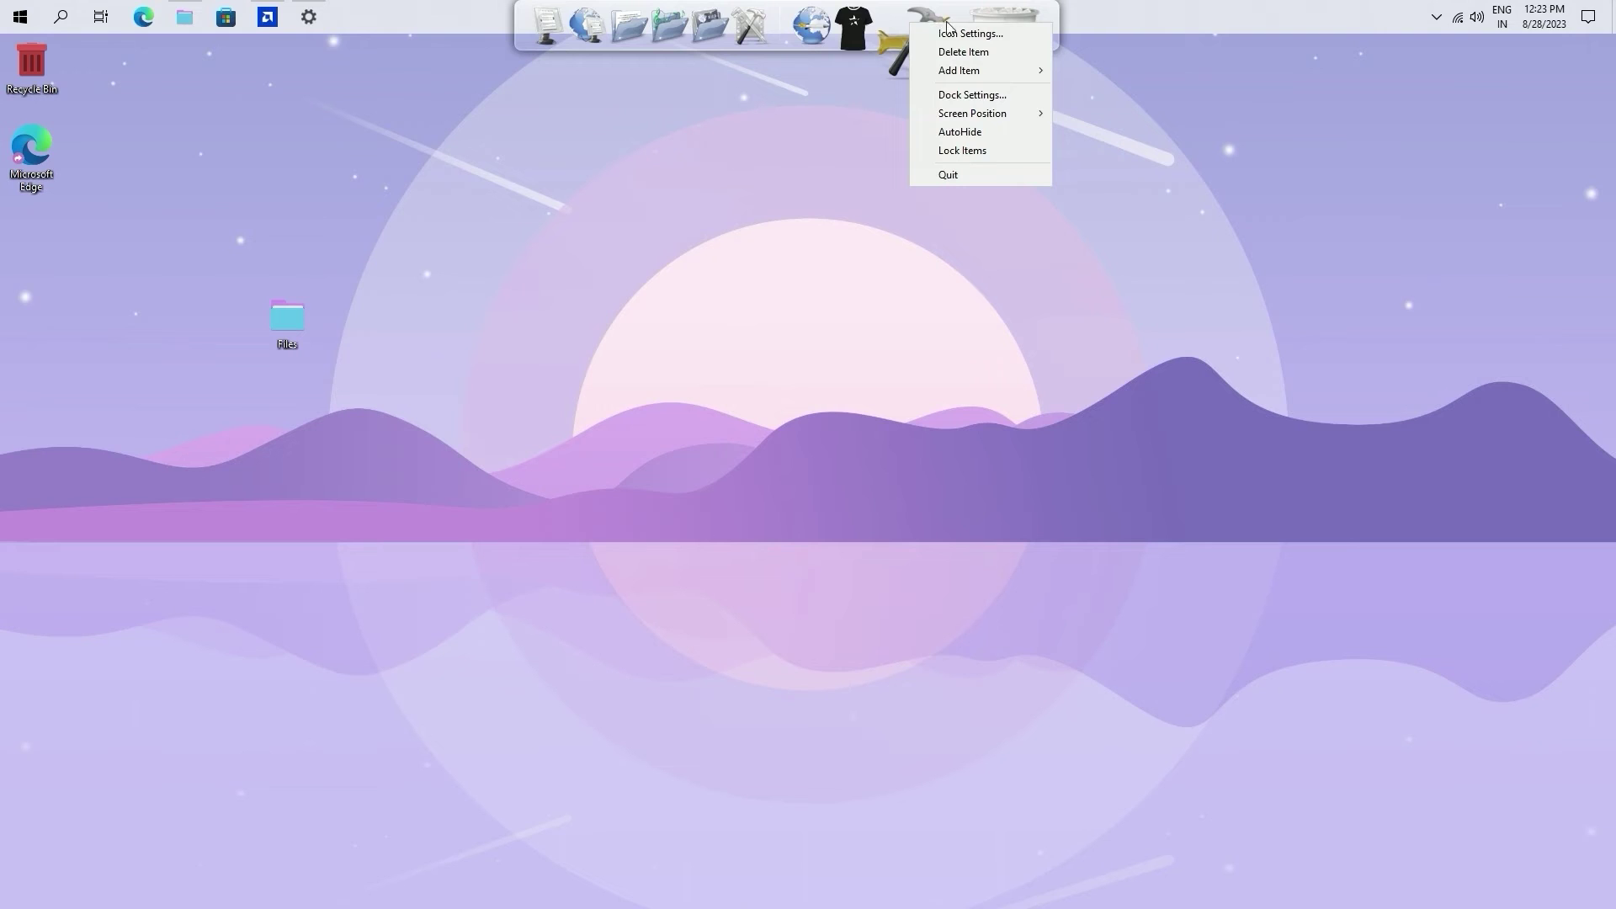
click(960, 96)
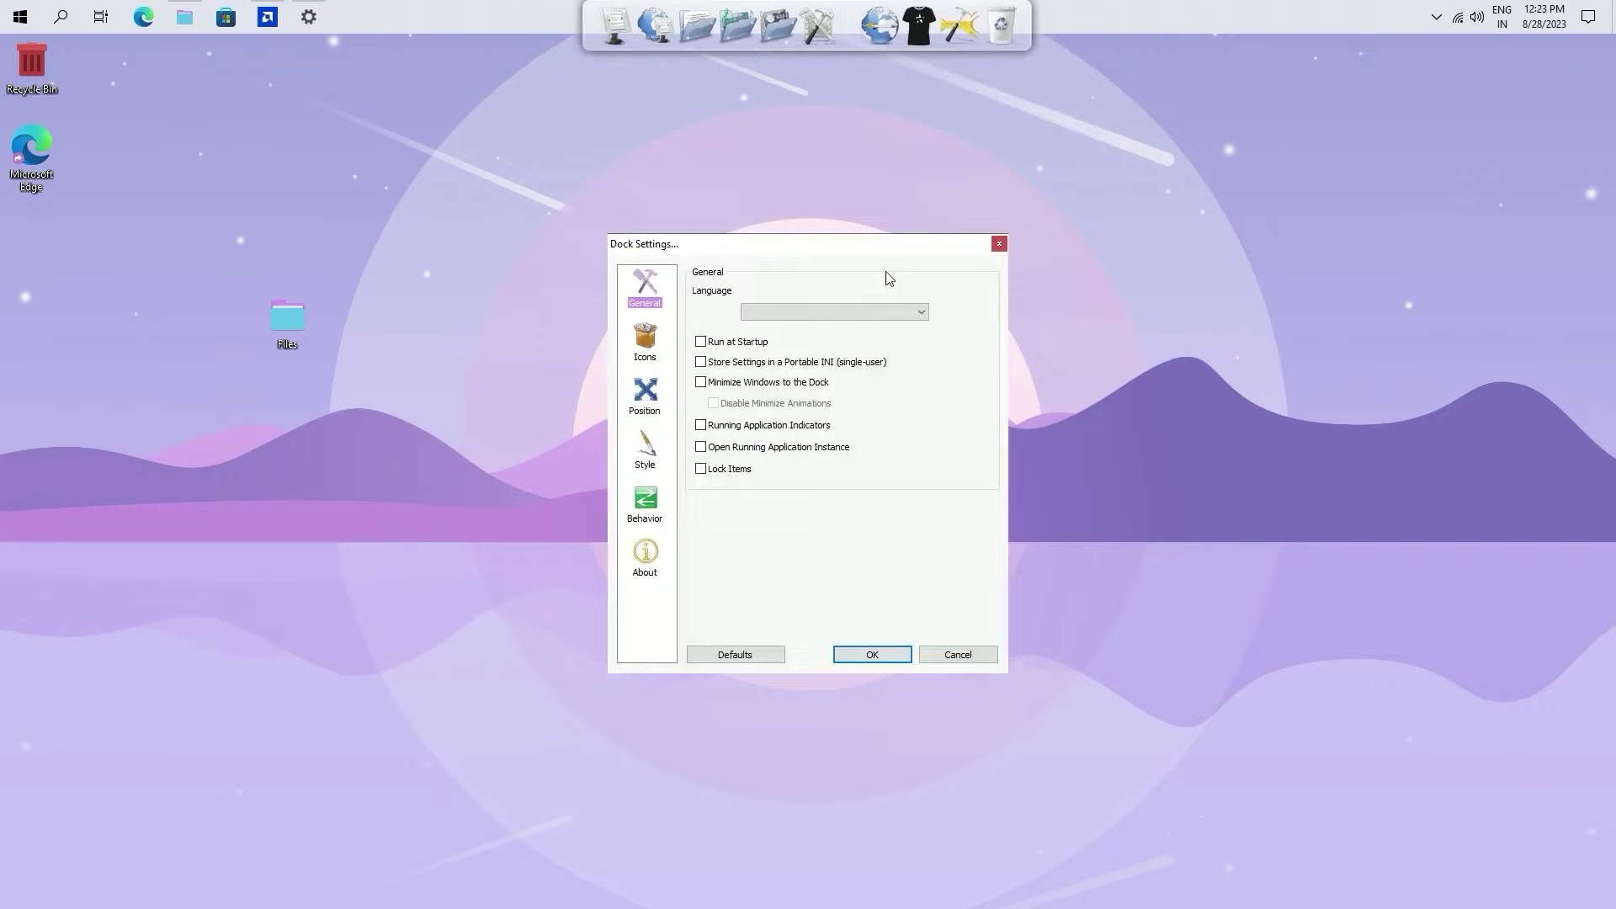
drag(831, 249, 786, 177)
click(599, 319)
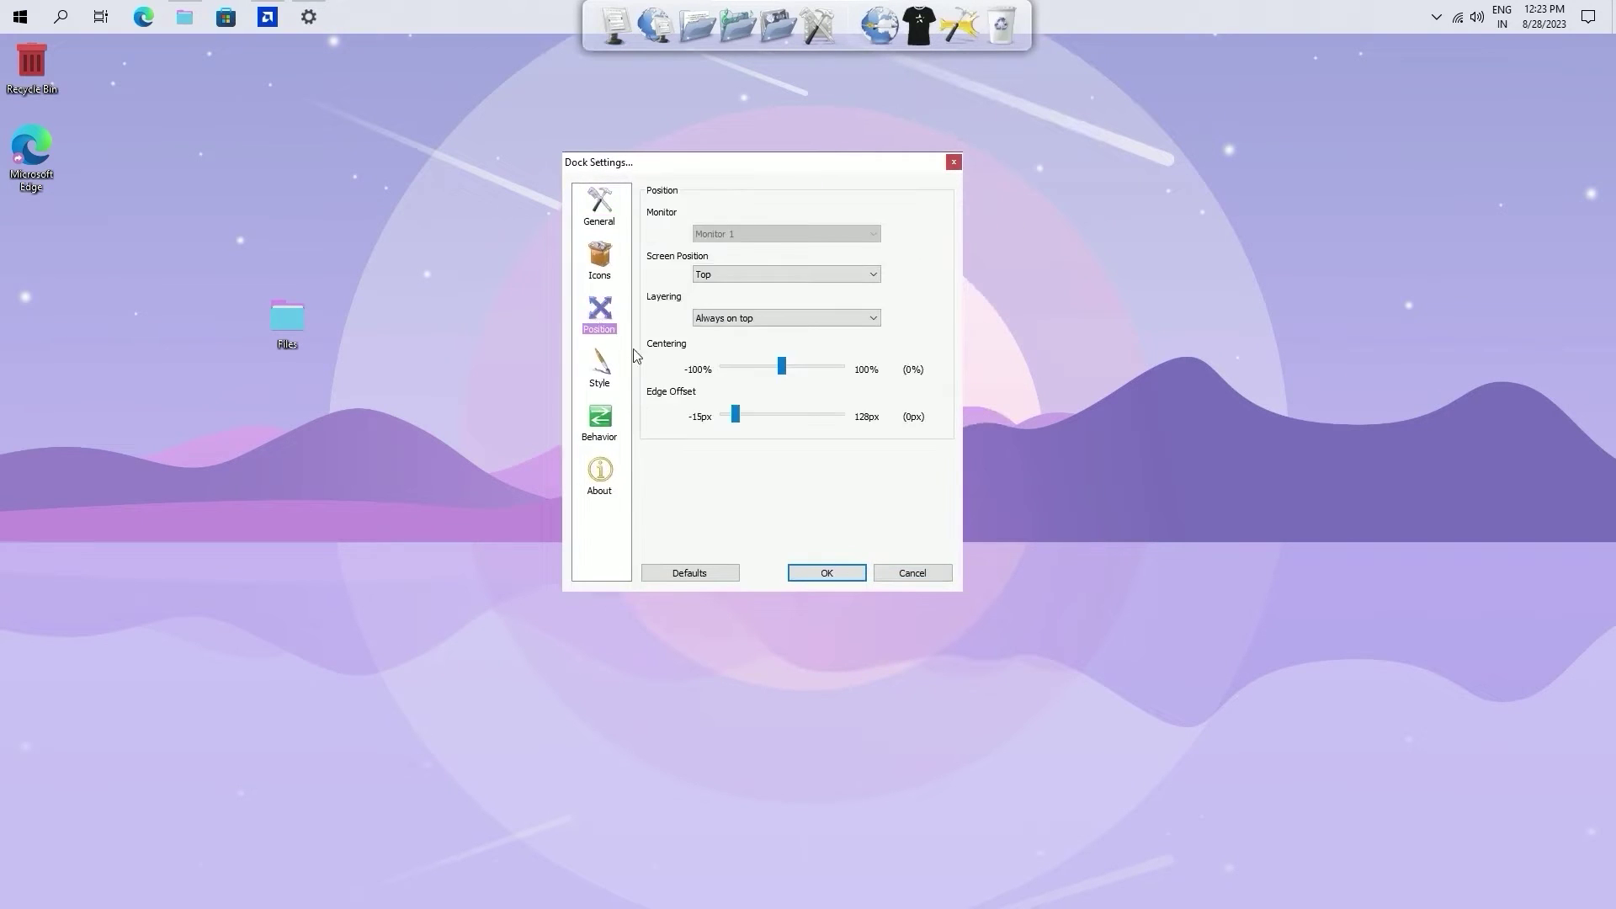
click(754, 276)
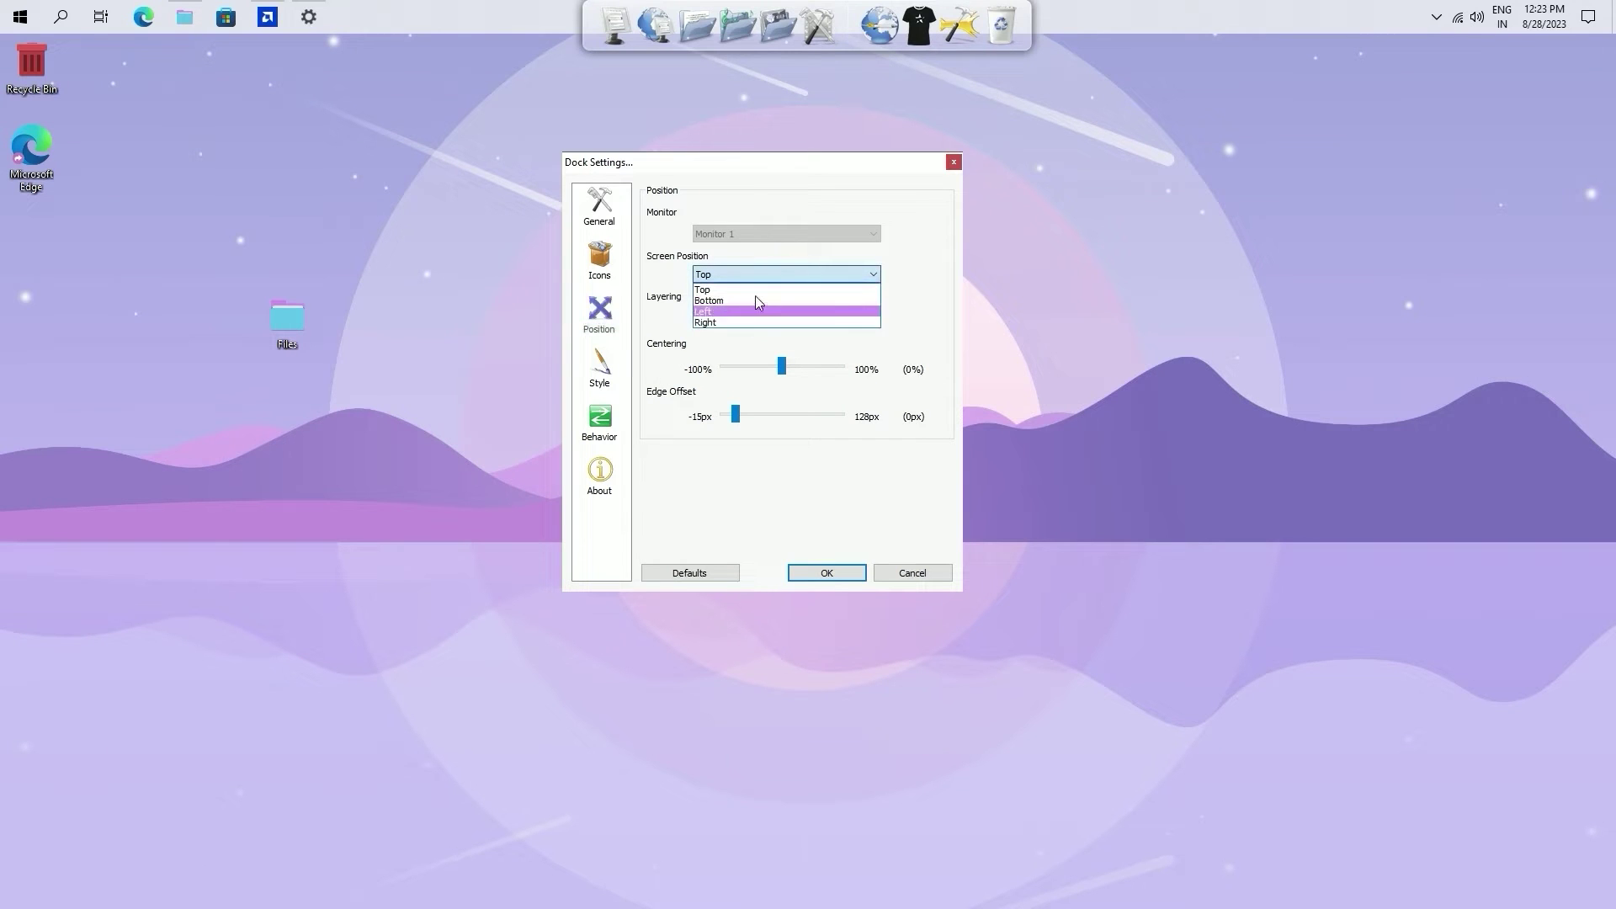
click(755, 297)
drag(738, 414, 787, 426)
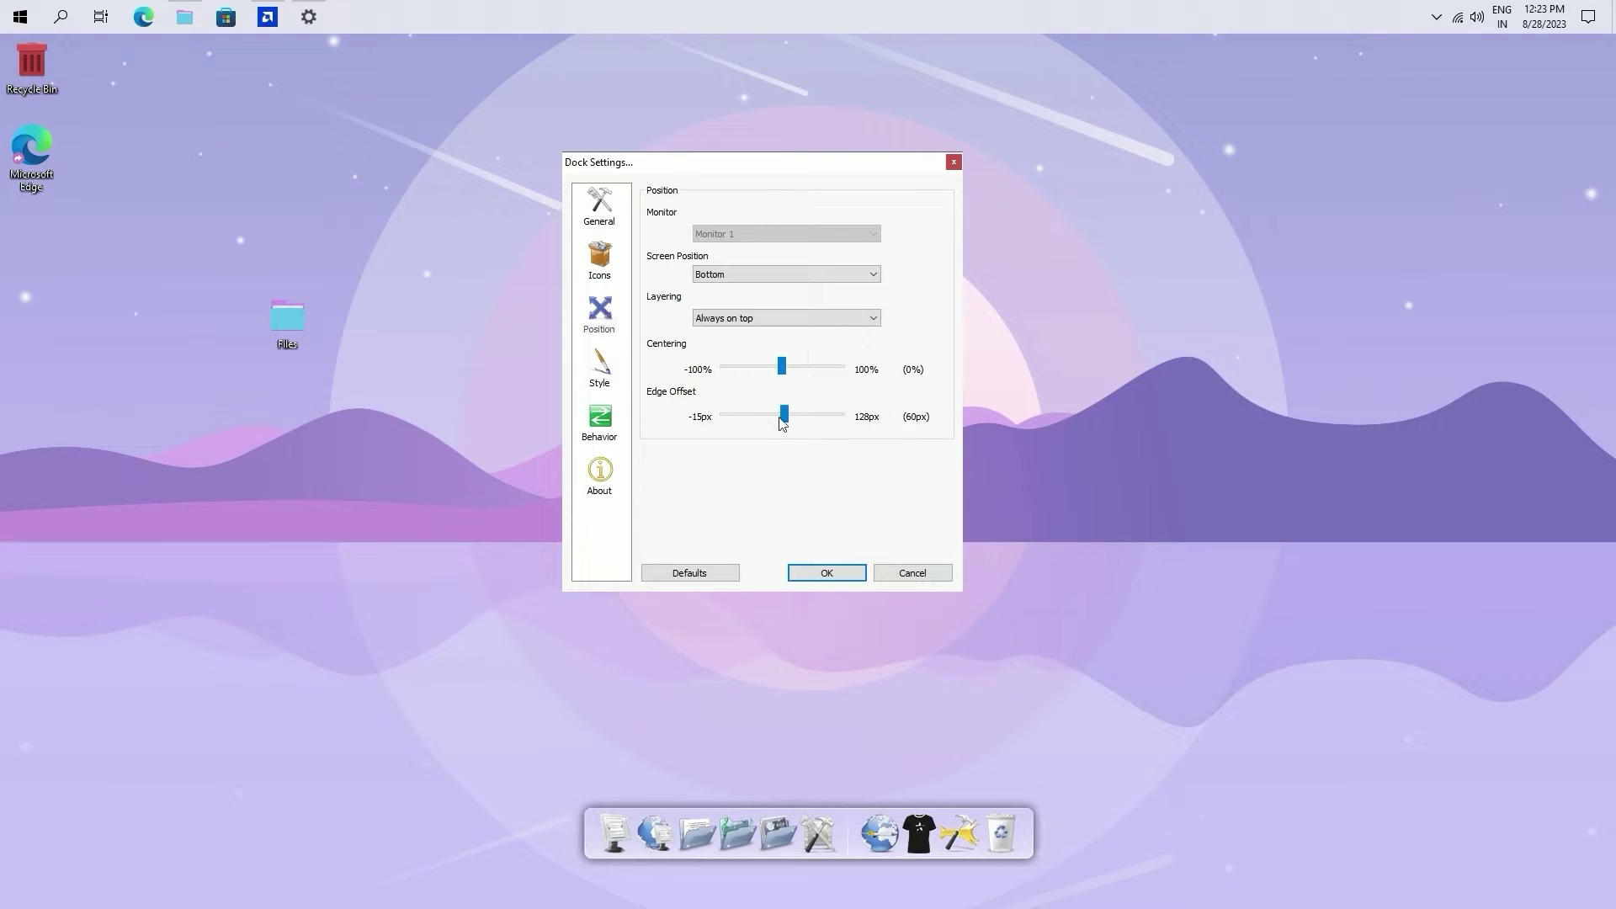
drag(783, 423, 768, 419)
Step: Enlarge the dock icons and apply the Dock Settings
click(599, 256)
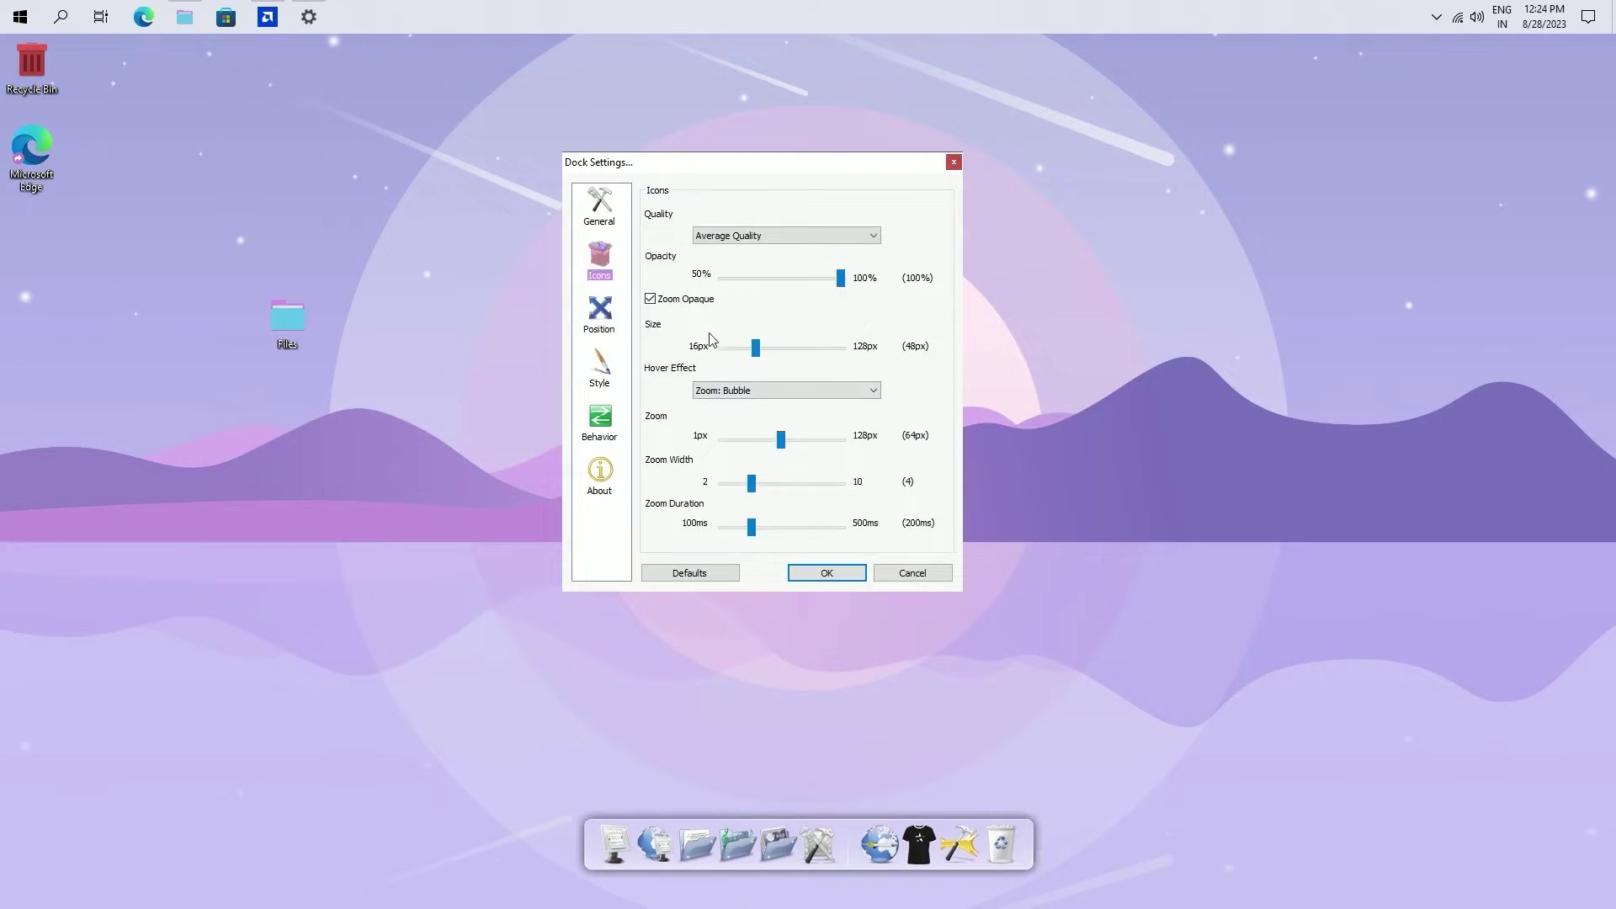
drag(755, 348, 791, 351)
click(599, 311)
click(600, 217)
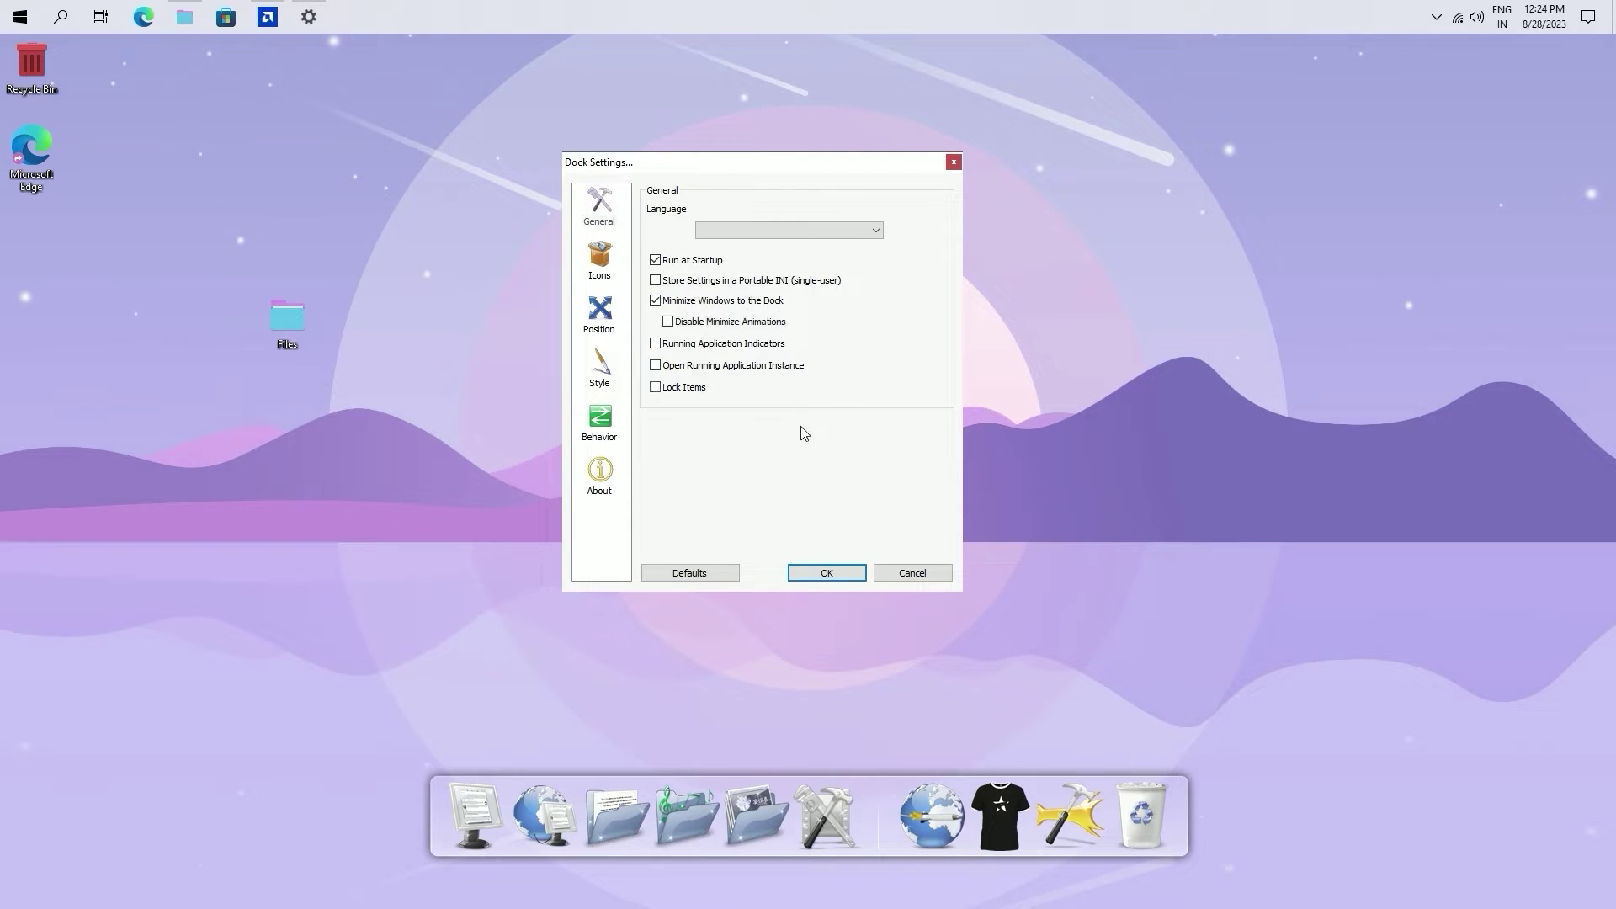
click(828, 573)
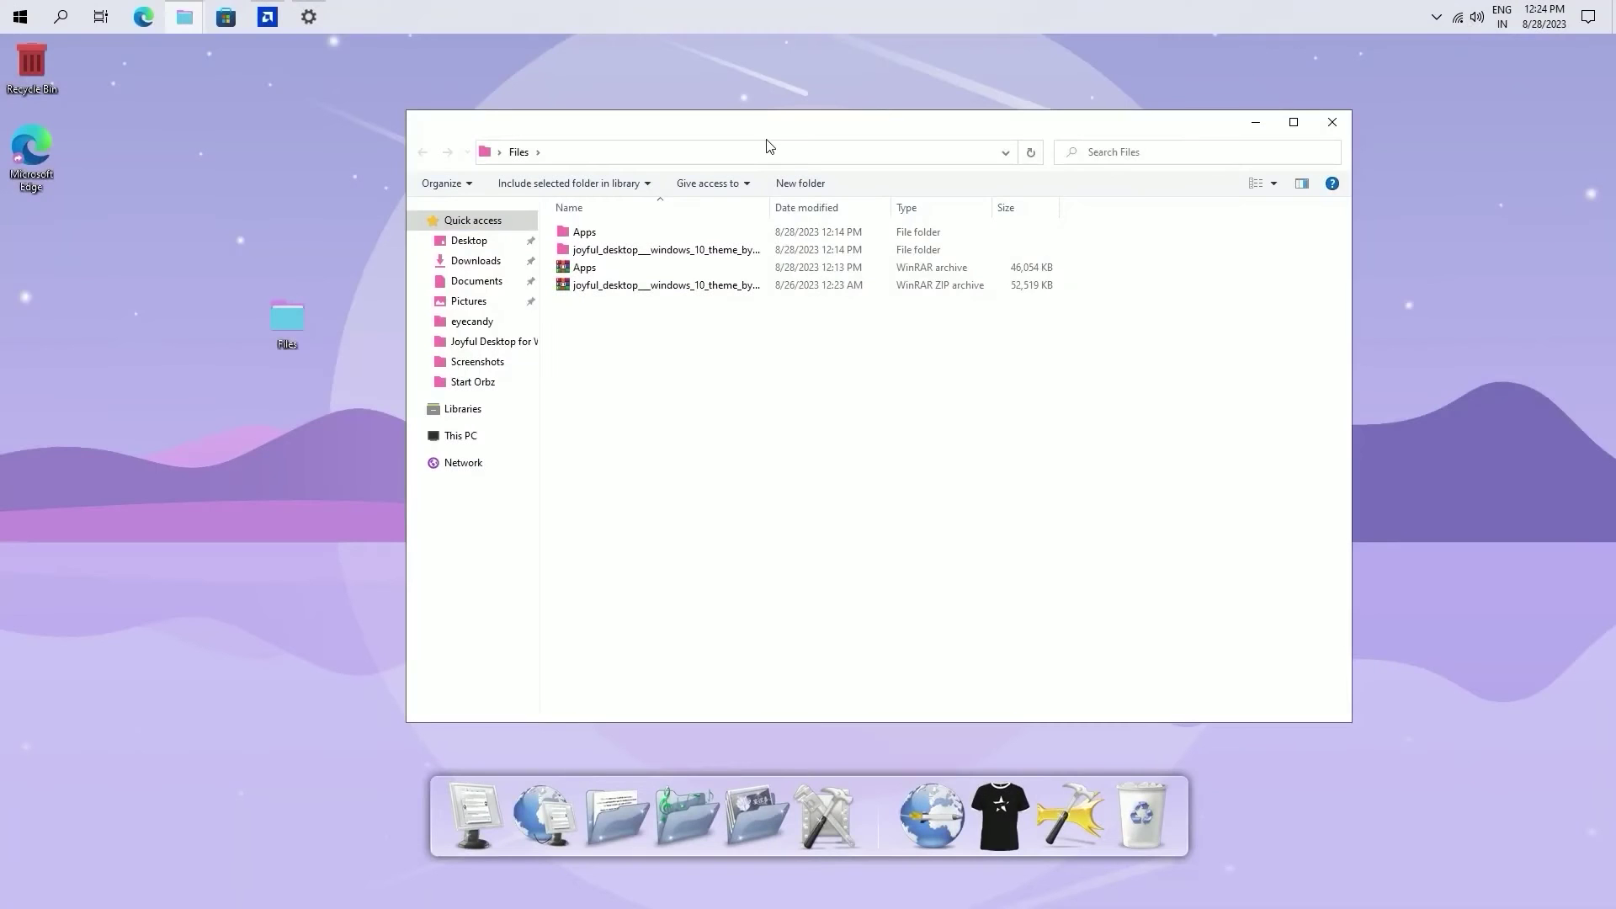
Step: Copy the eyecandy and mechanical skin folders from Joyful Desktop's Docks > RocketDock folder
drag(765, 144, 829, 134)
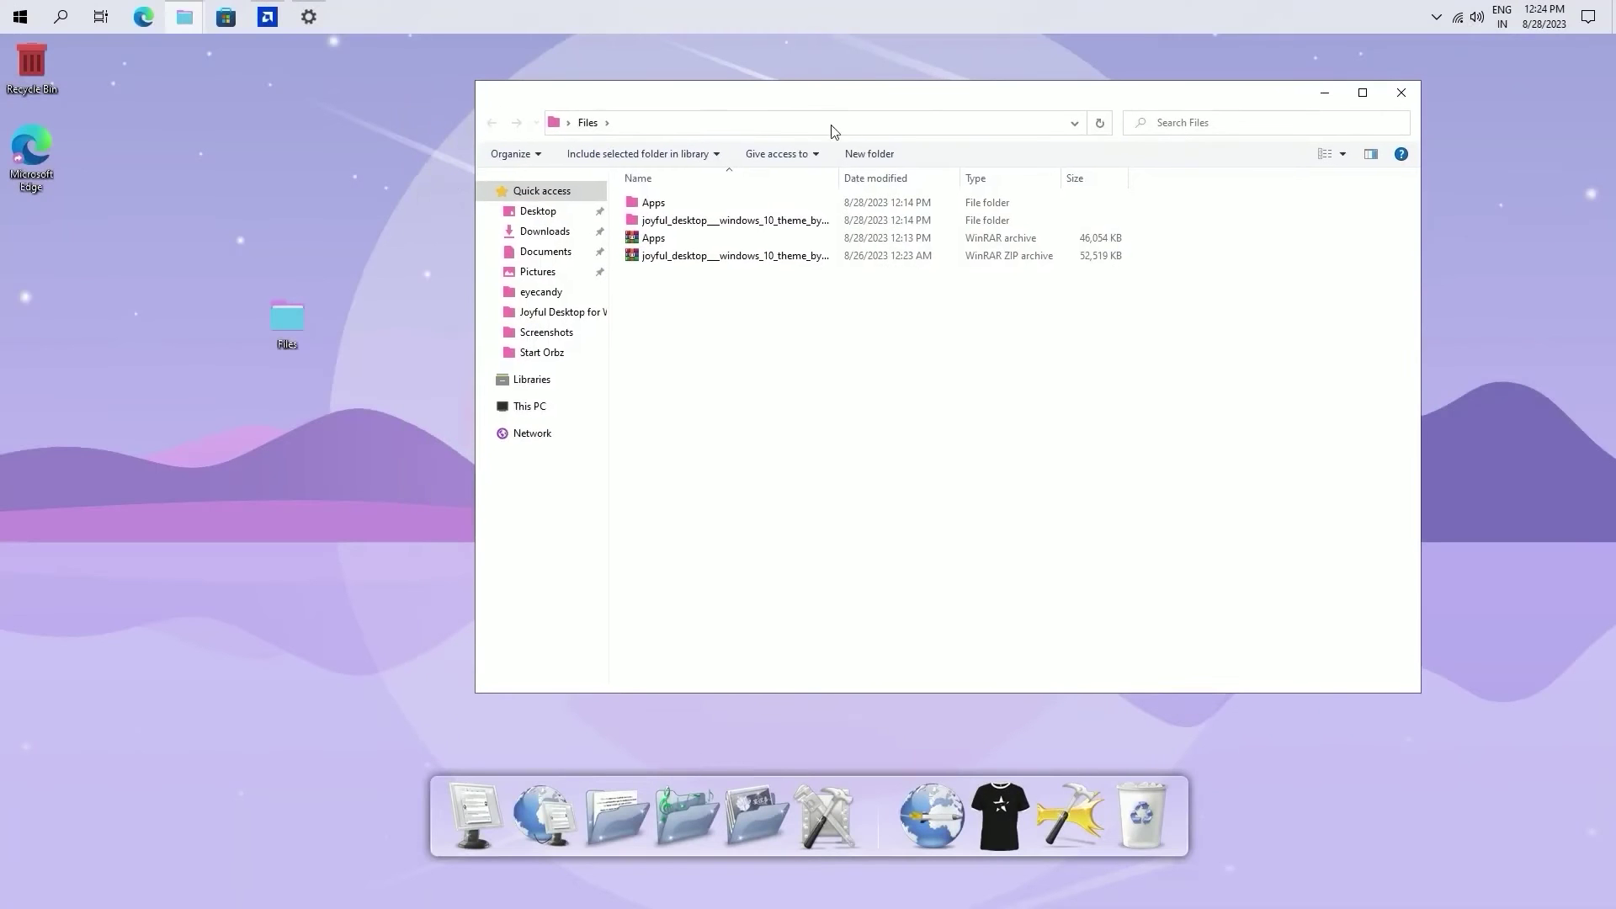
double_click(743, 220)
double_click(711, 203)
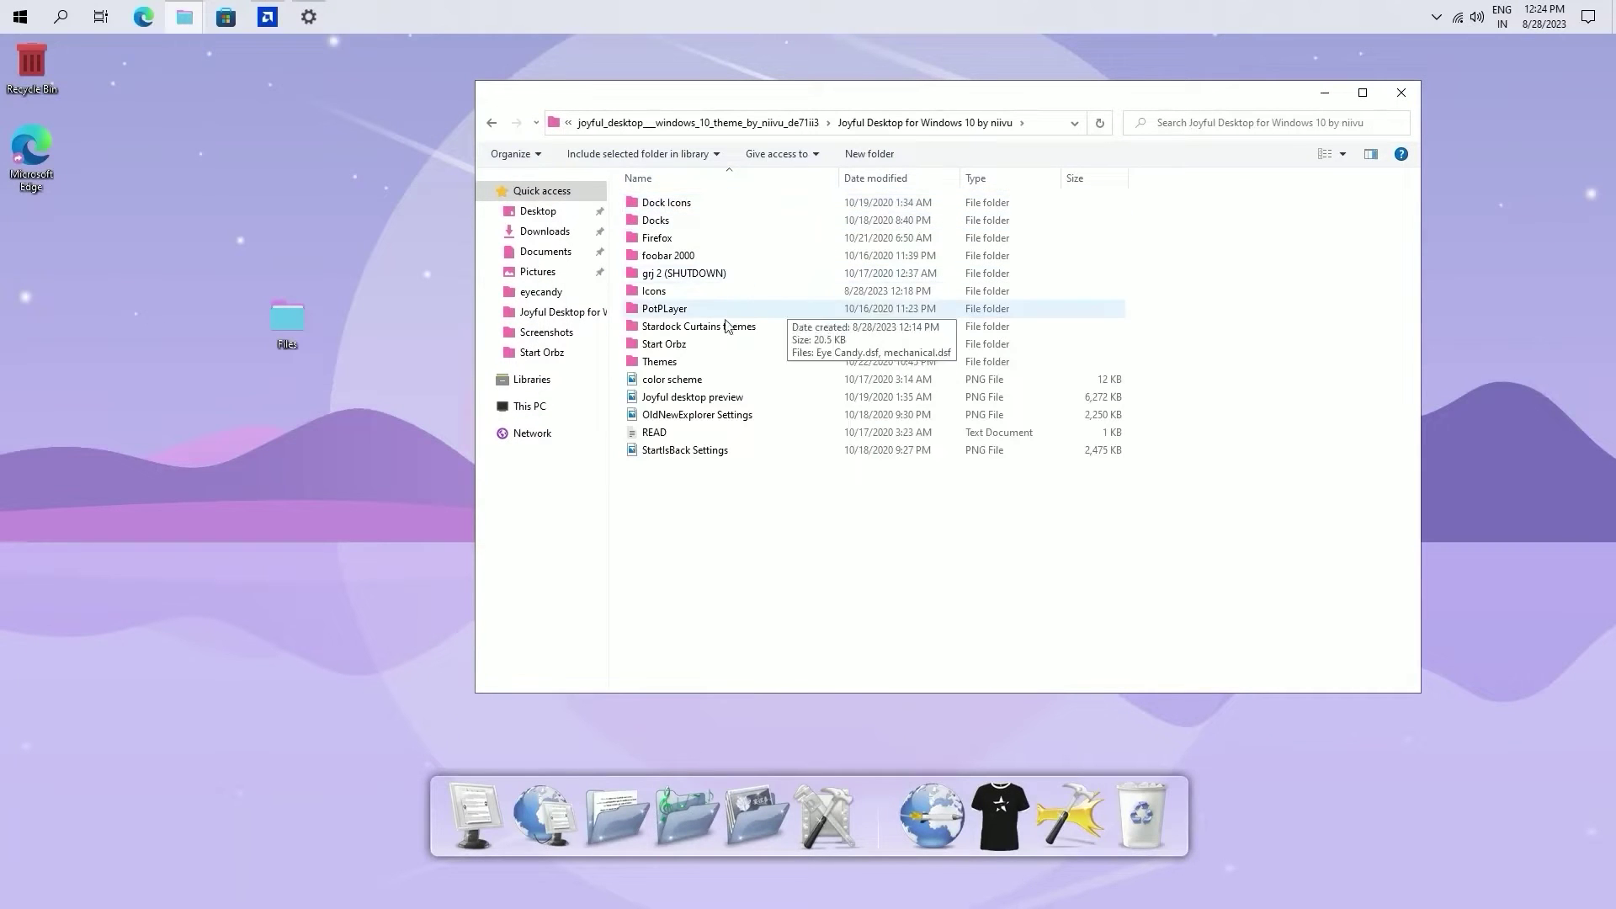
double_click(682, 221)
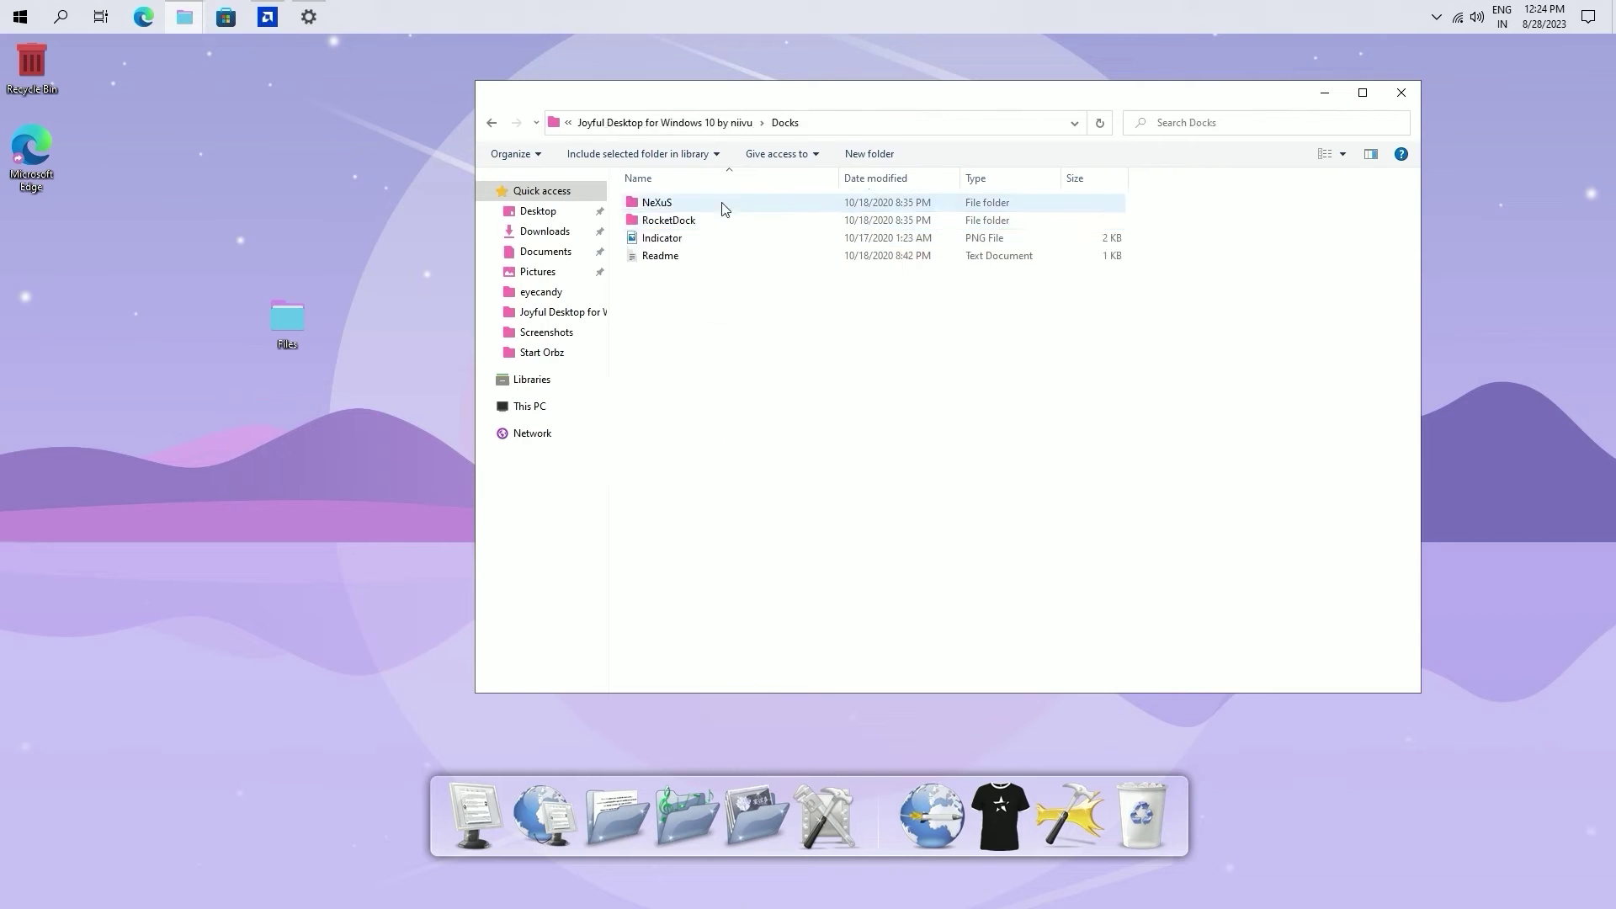
double_click(695, 221)
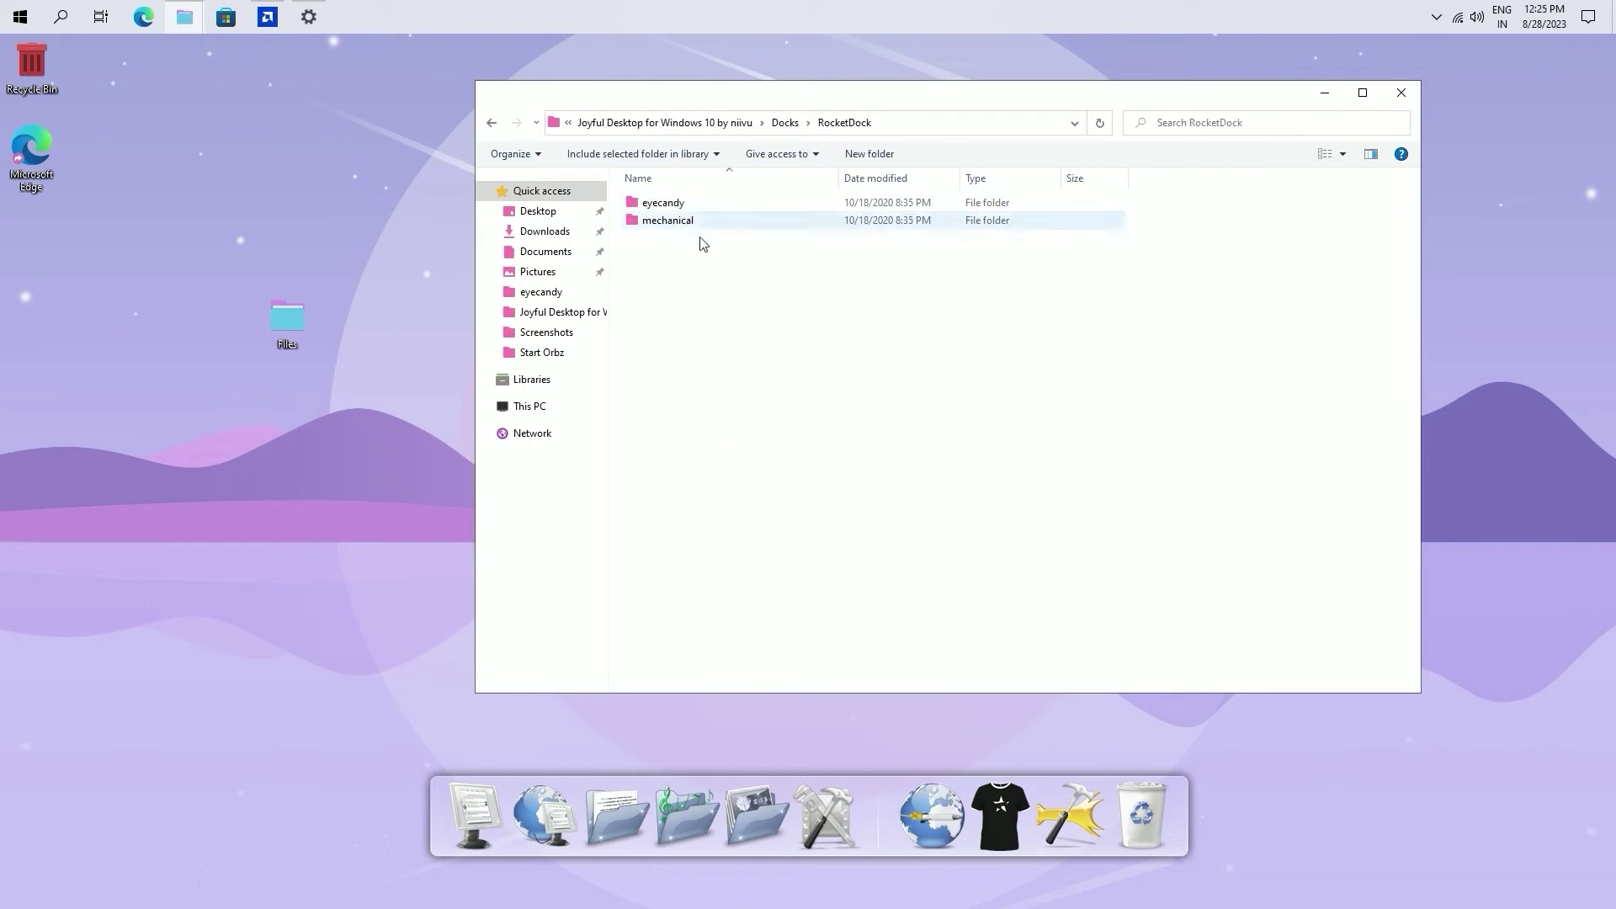
click(693, 219)
shift+click(689, 206)
right_click(693, 216)
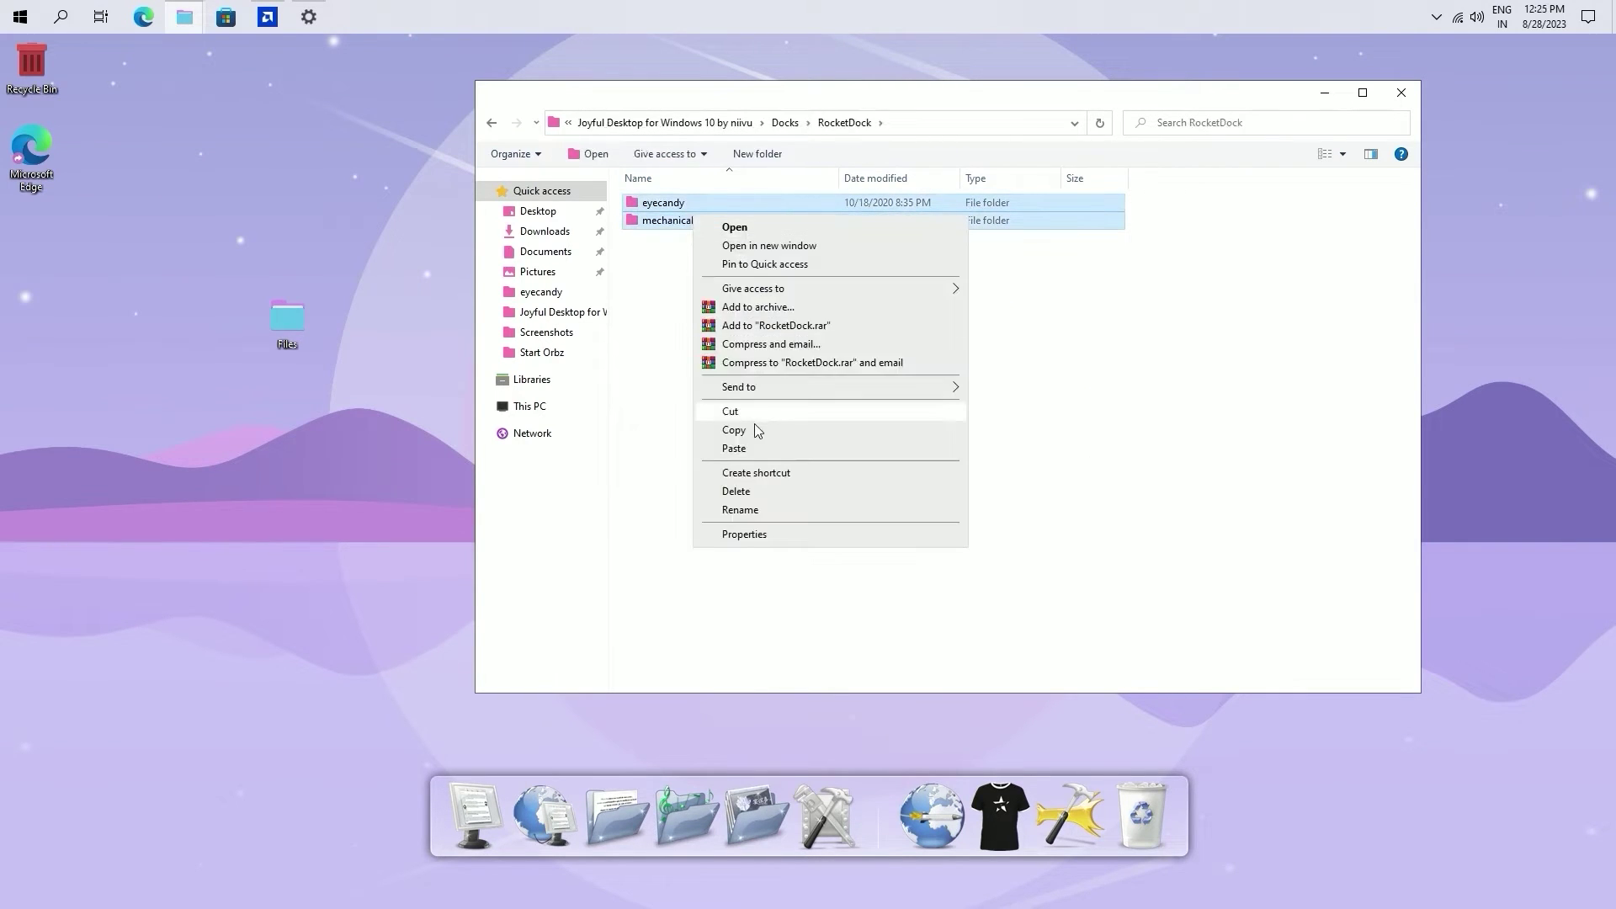
click(751, 428)
Step: Paste them into C:\Program Files (x86)\RocketDock\Skins, replacing existing files, and close Explorer
click(538, 407)
double_click(732, 221)
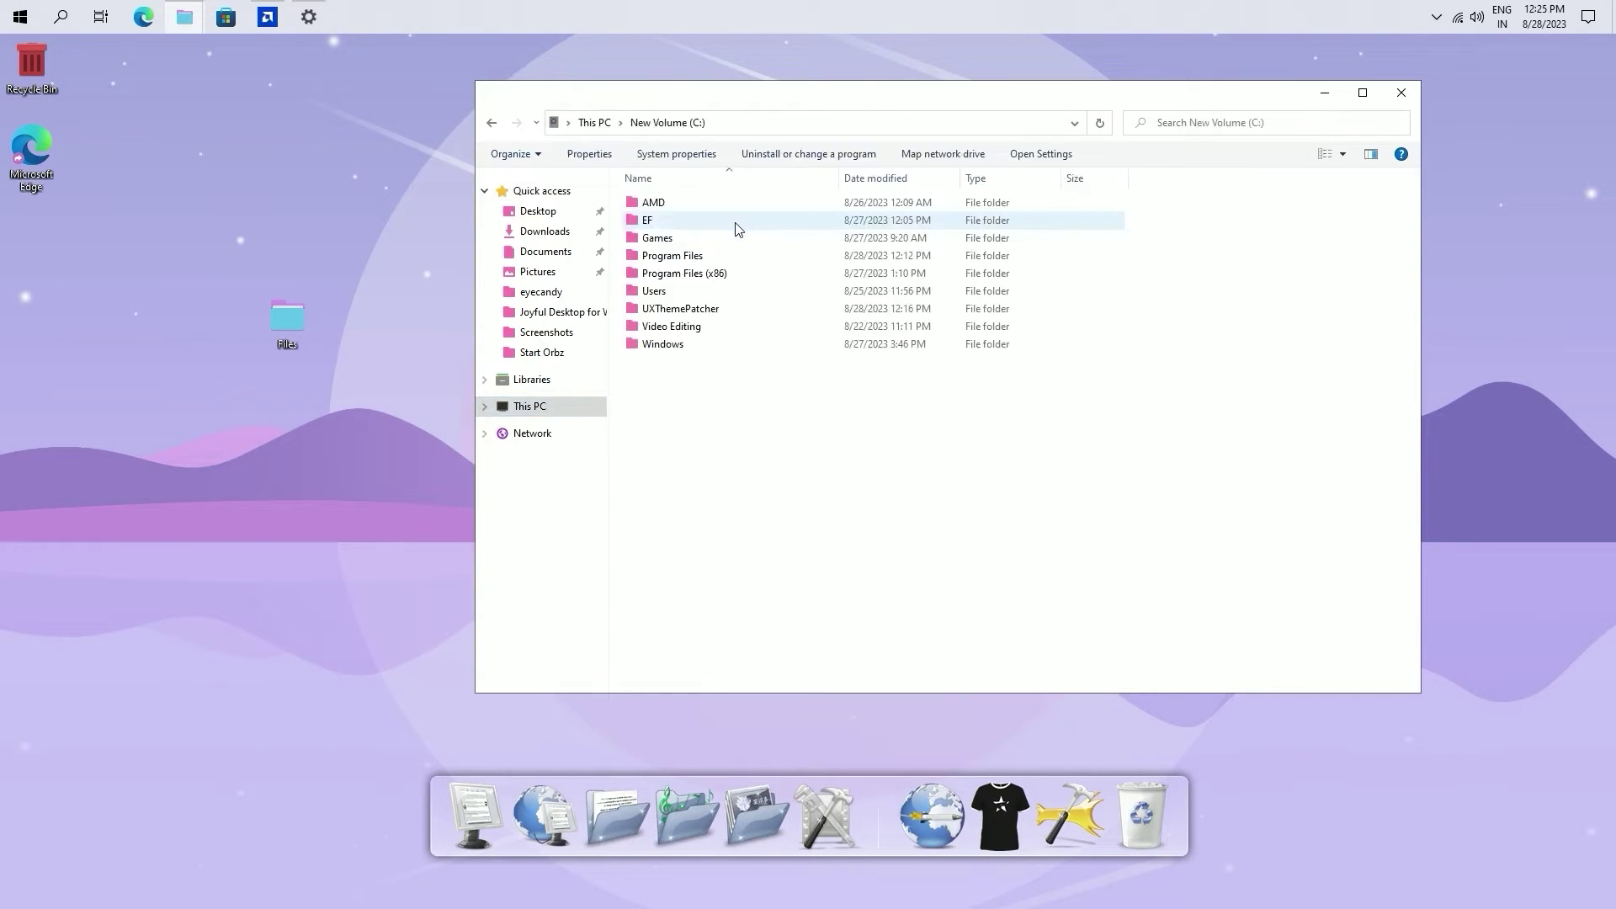
double_click(717, 285)
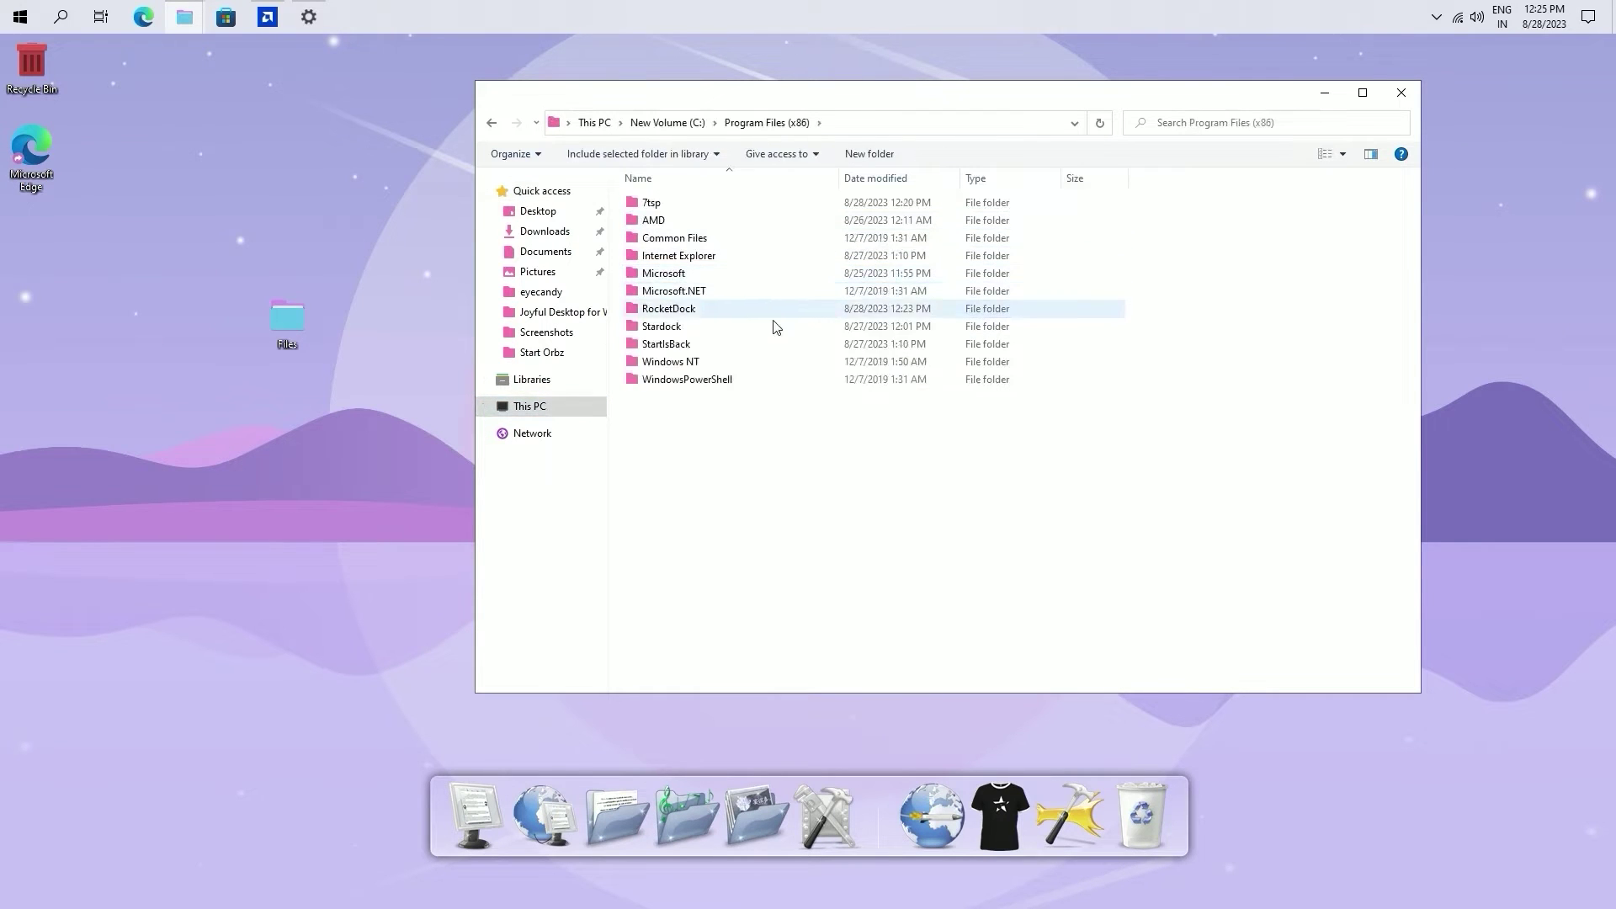
double_click(698, 310)
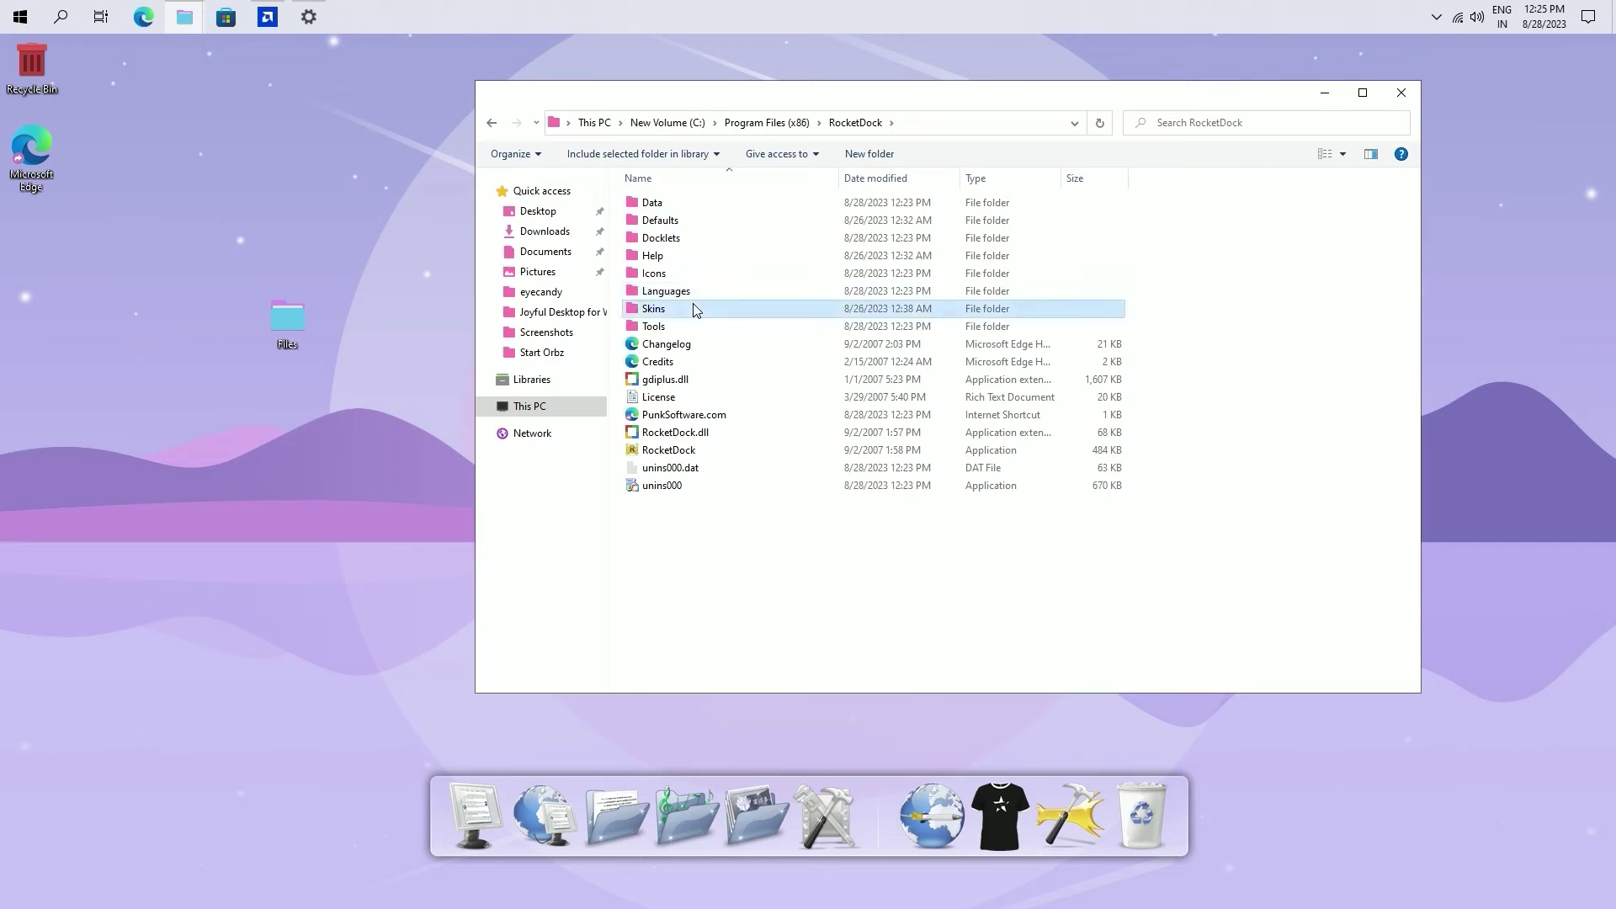
double_click(654, 308)
right_click(1230, 286)
click(1281, 430)
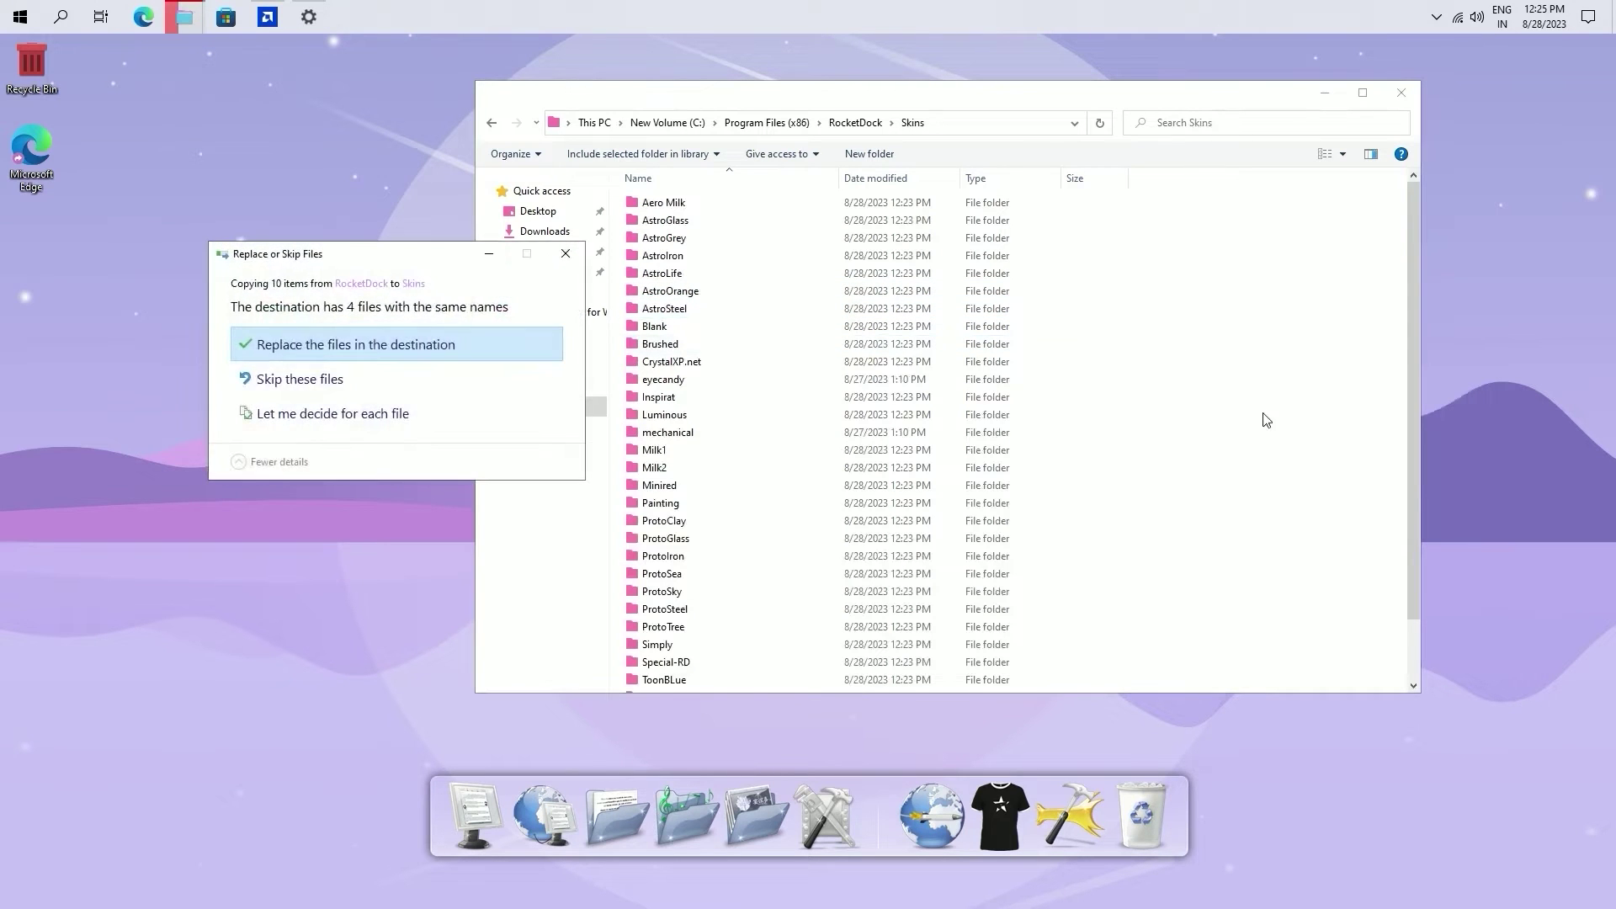
click(420, 346)
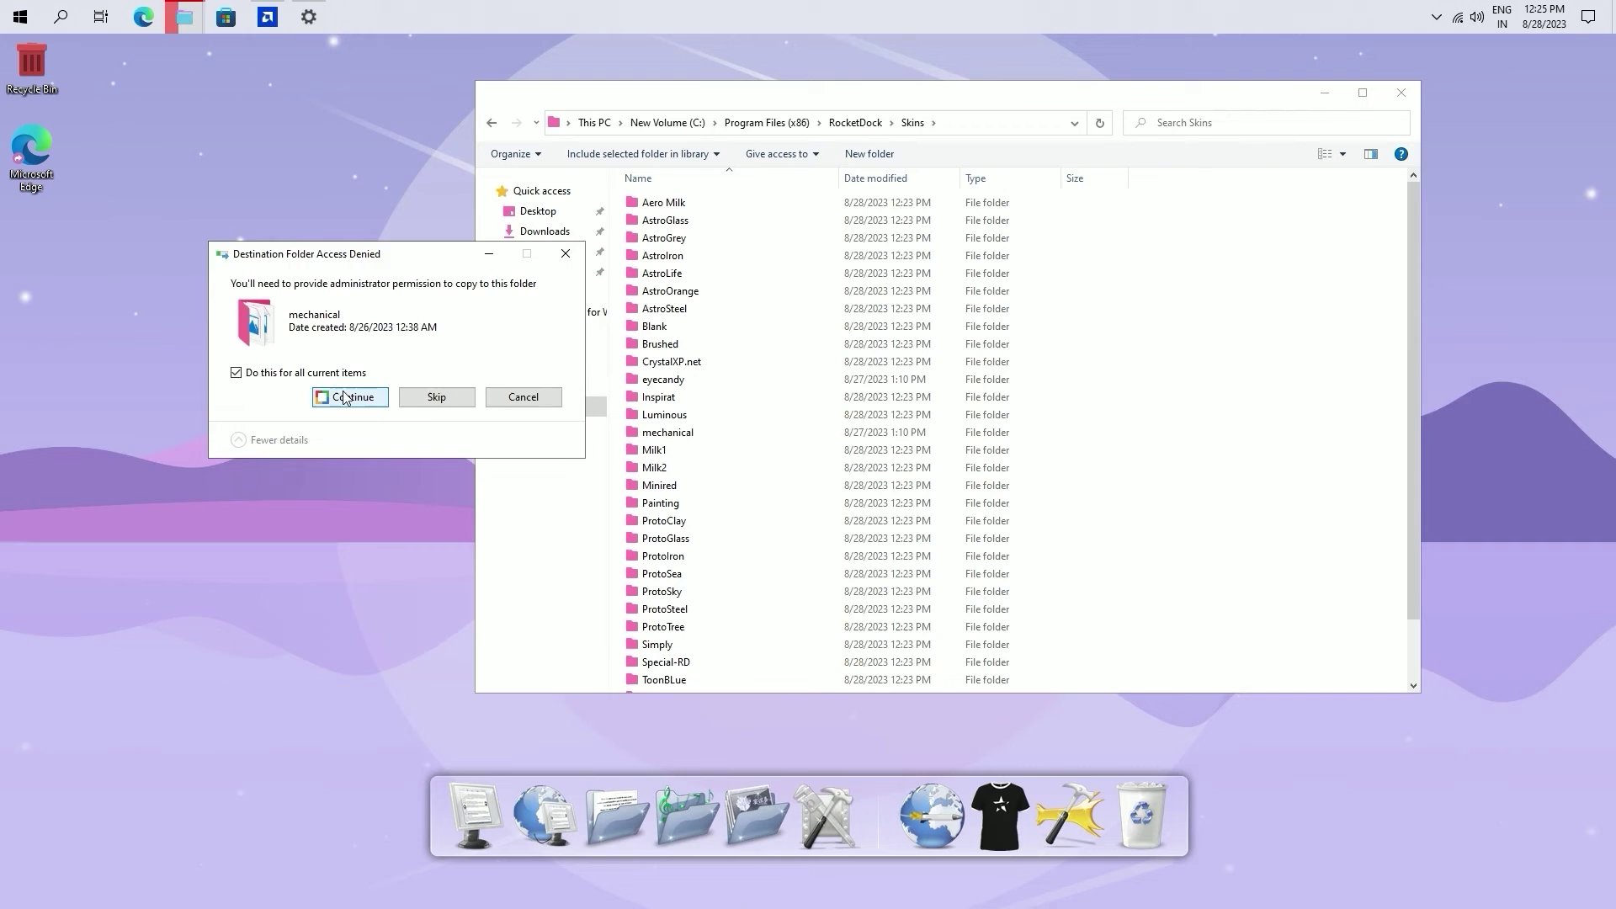
click(344, 397)
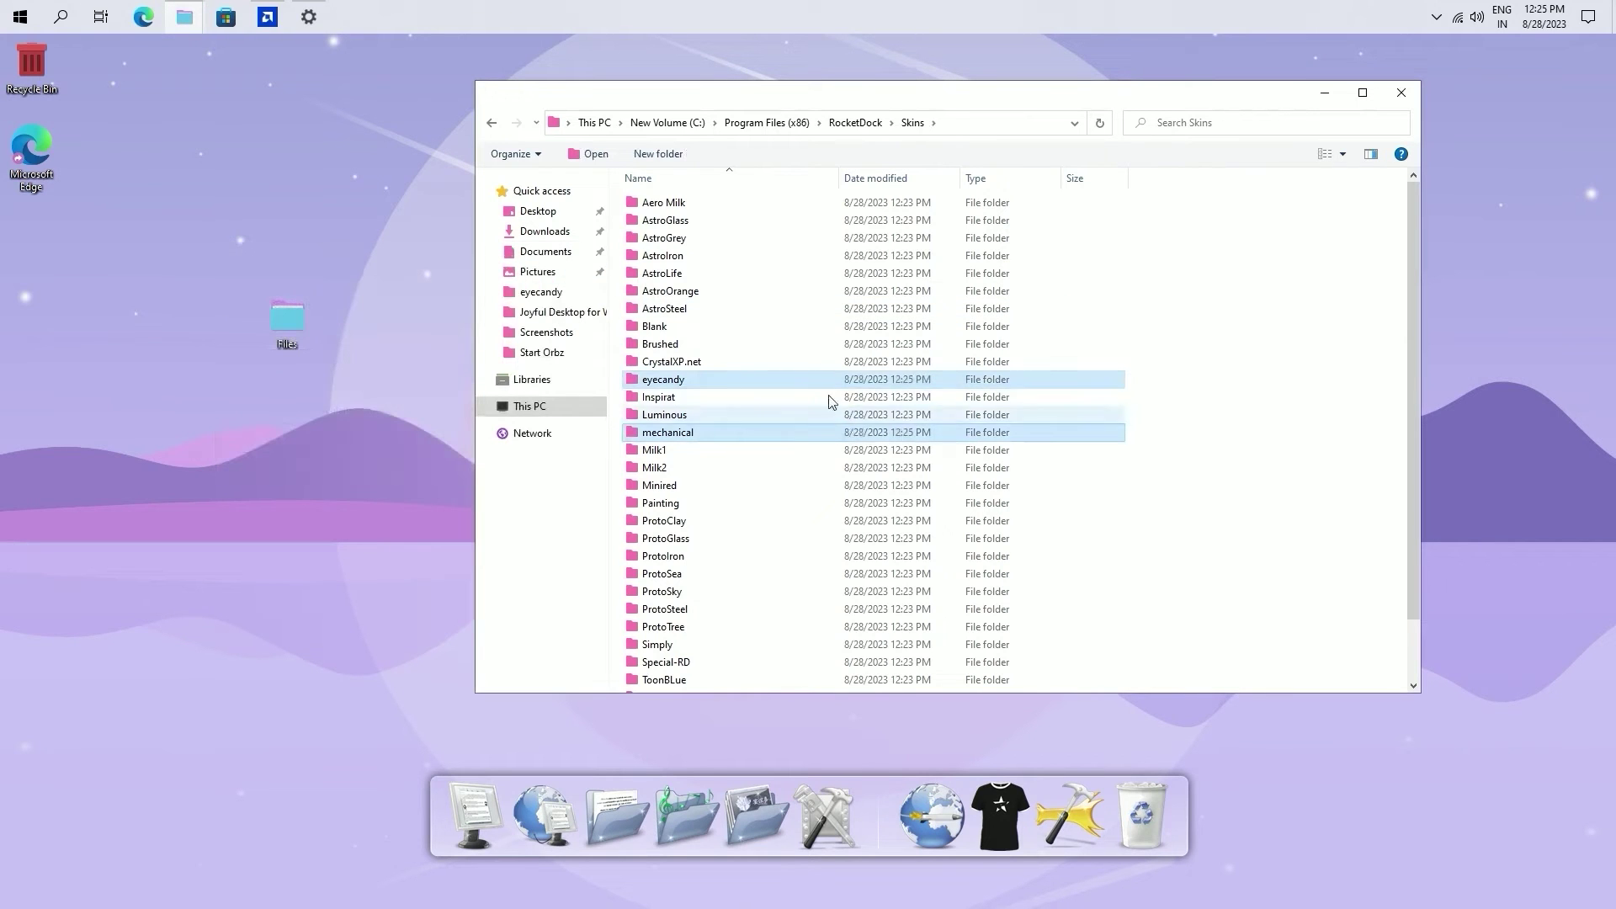
click(1398, 97)
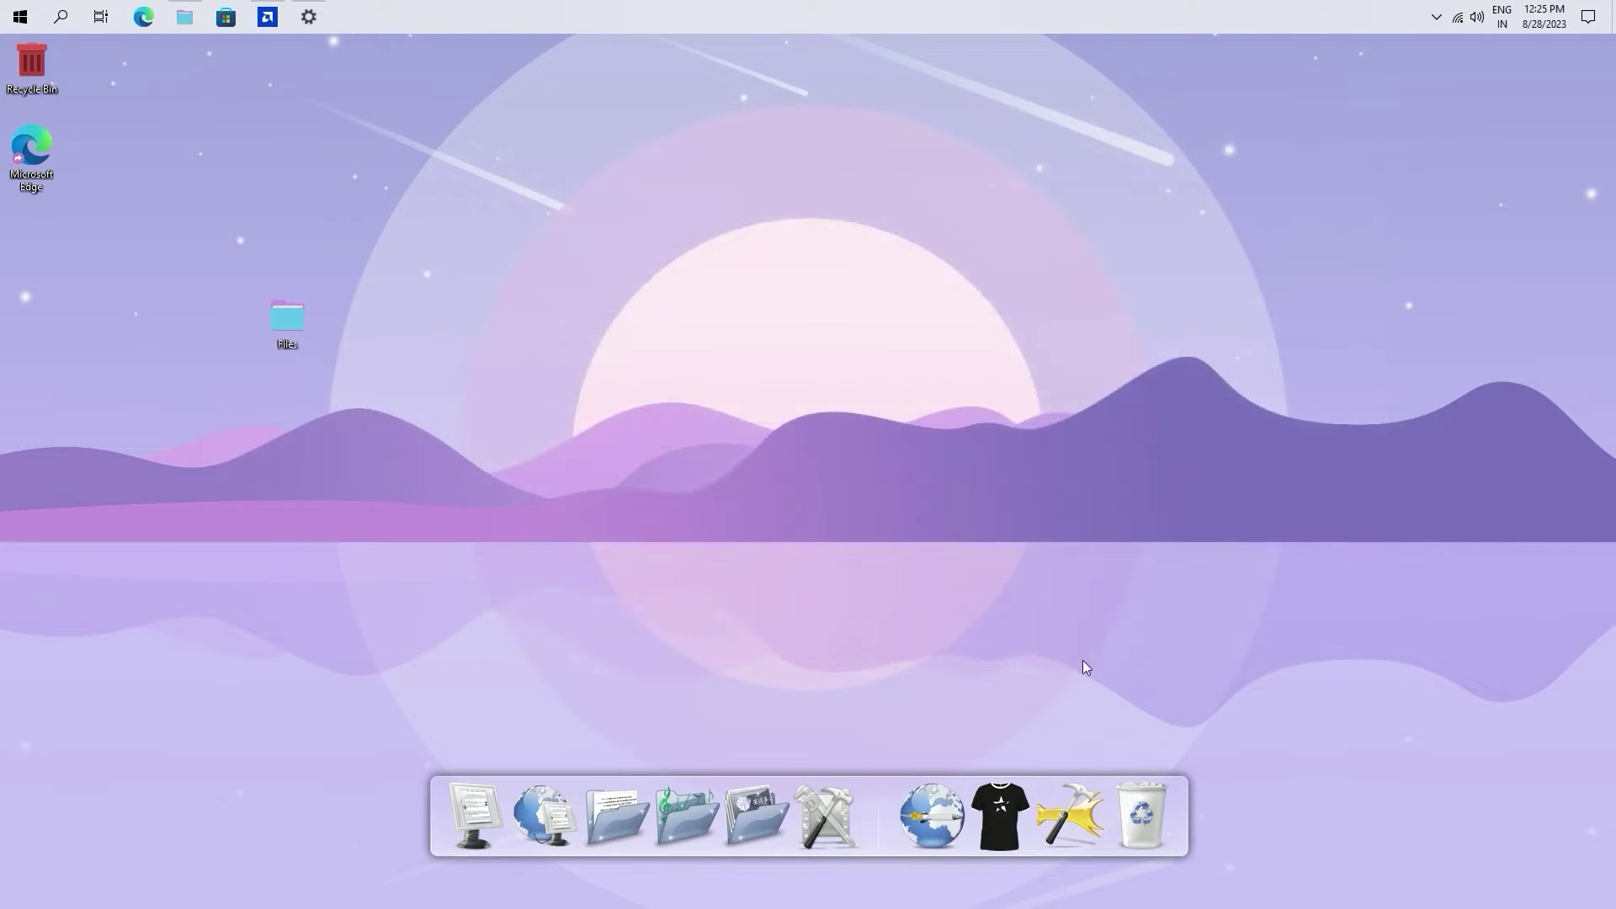
Step: From the shirt item's Icon Settings, add Joyful Desktop for Windows 10's Dock Icons folder and save
right_click(1033, 830)
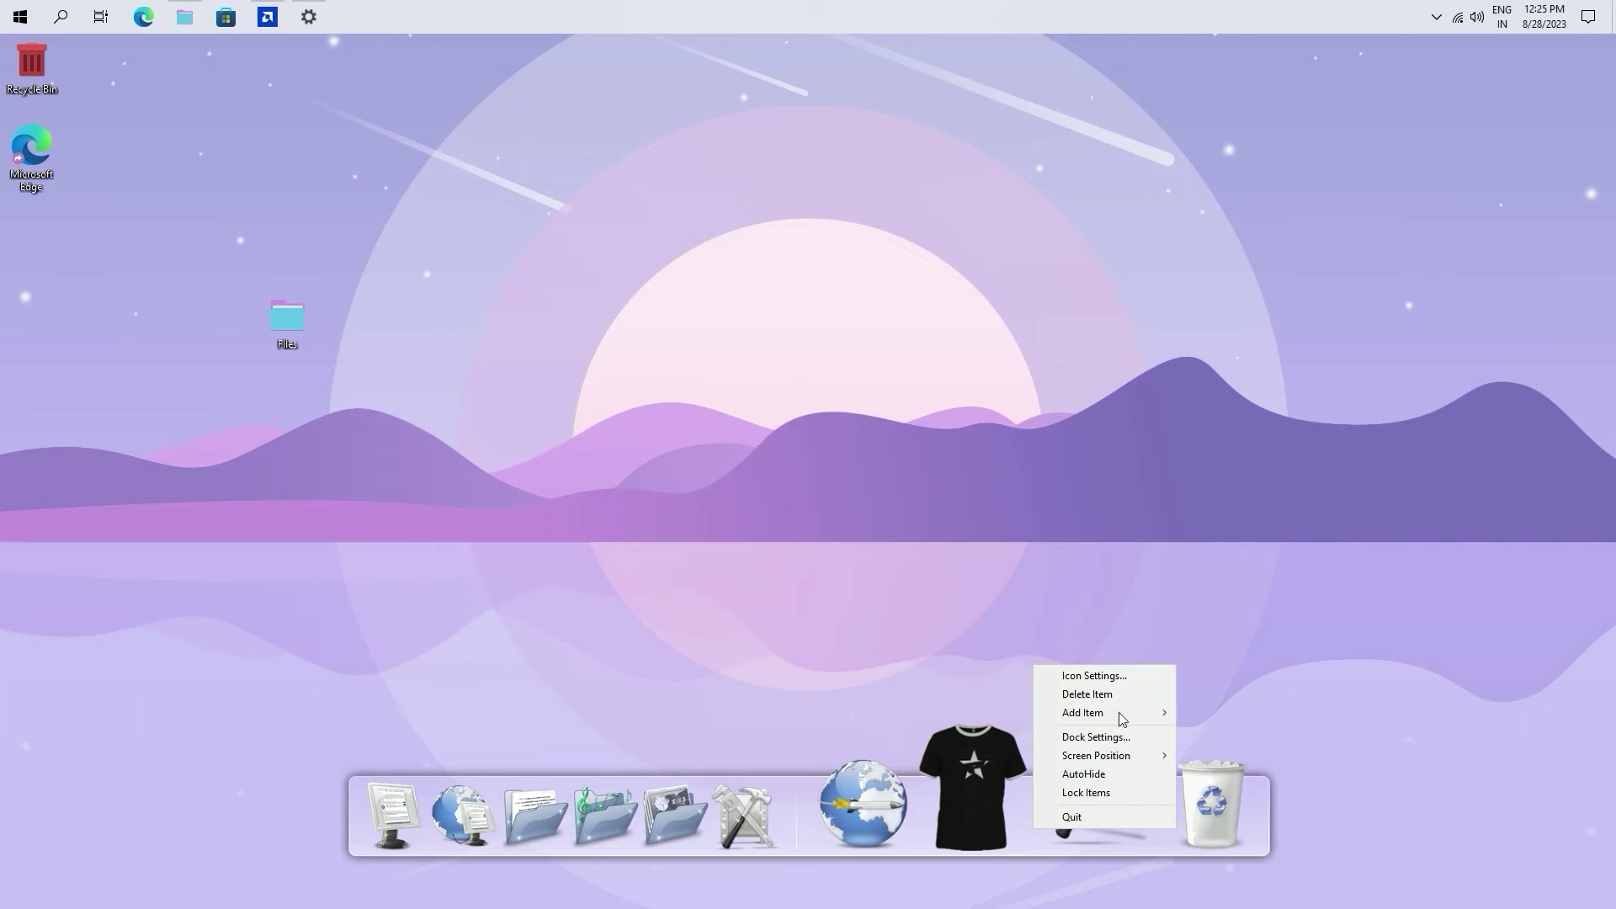
click(1093, 675)
scroll(908, 370, up, 2)
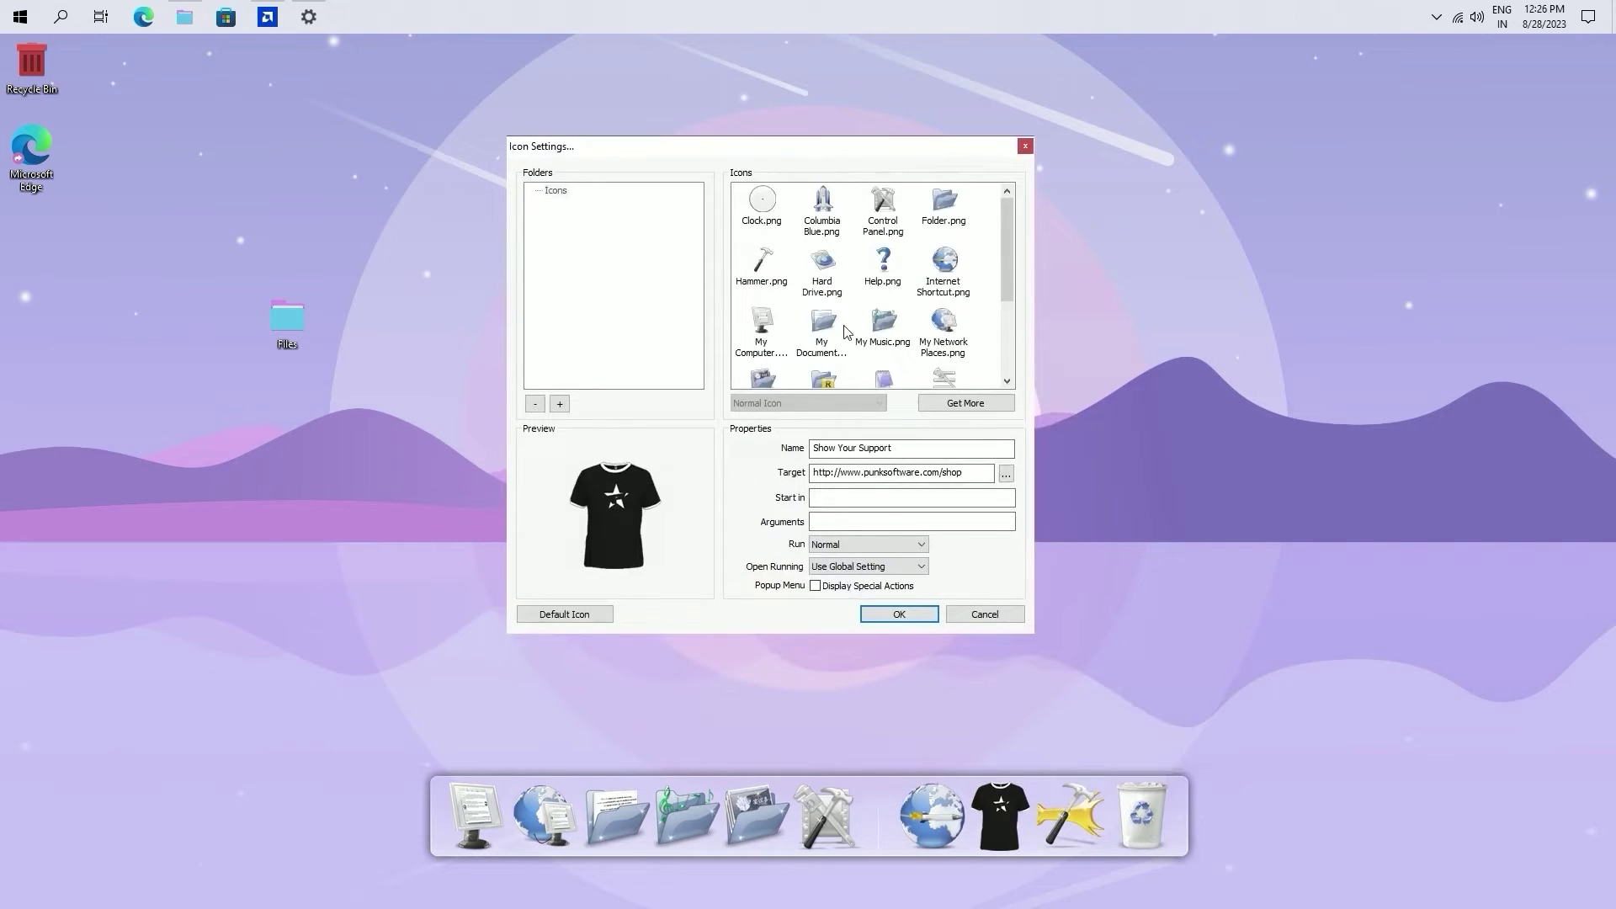
click(561, 404)
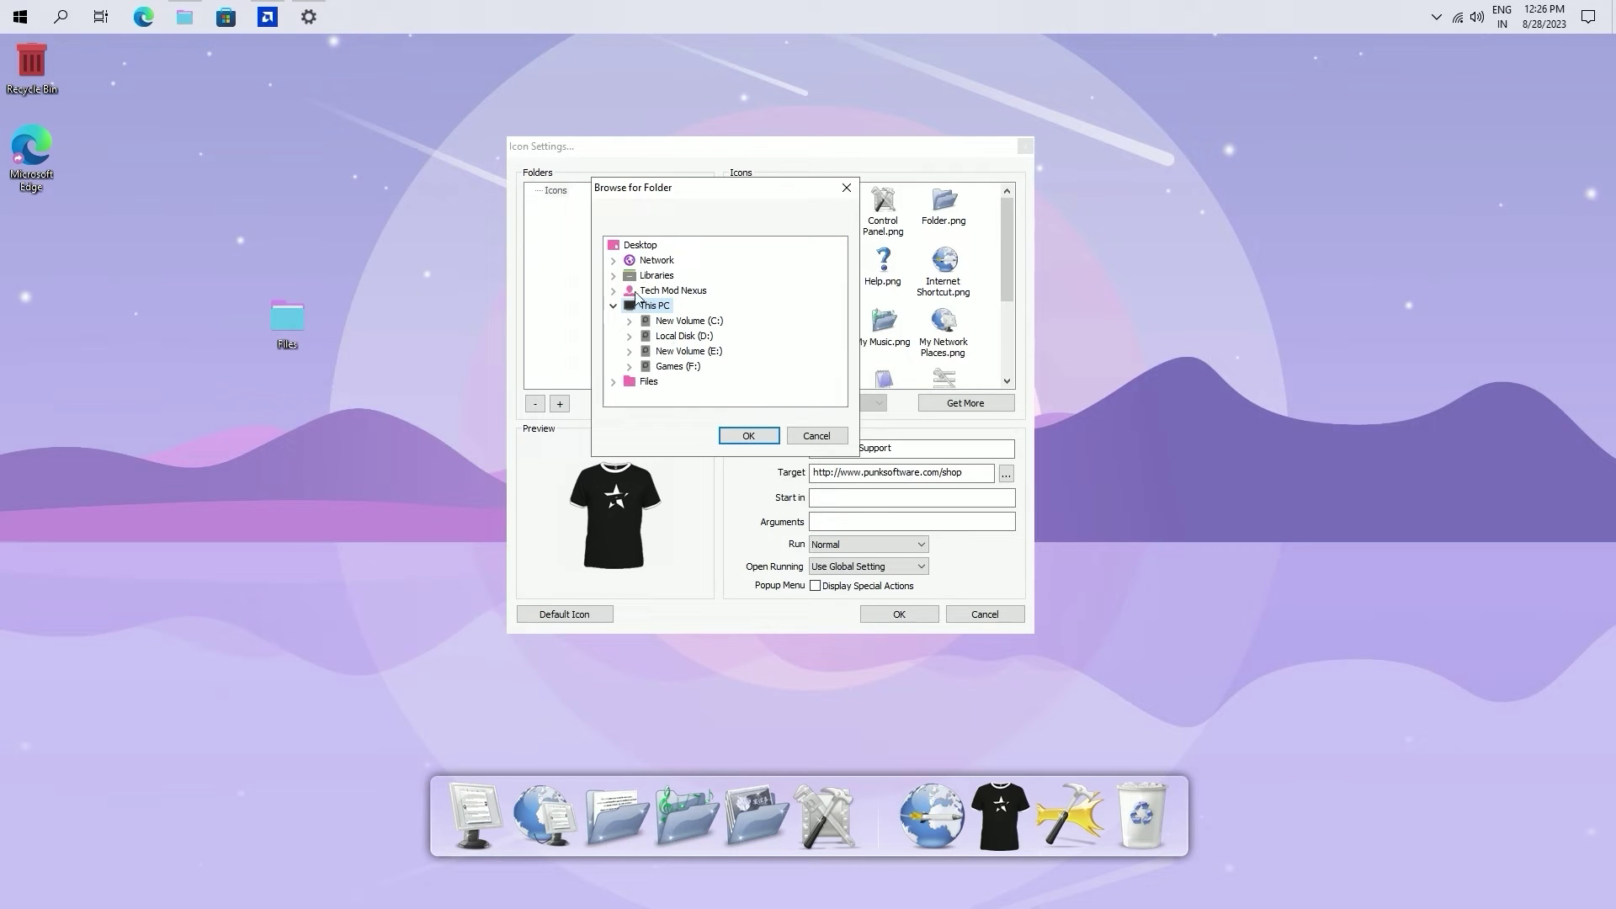
double_click(633, 387)
double_click(677, 354)
double_click(703, 368)
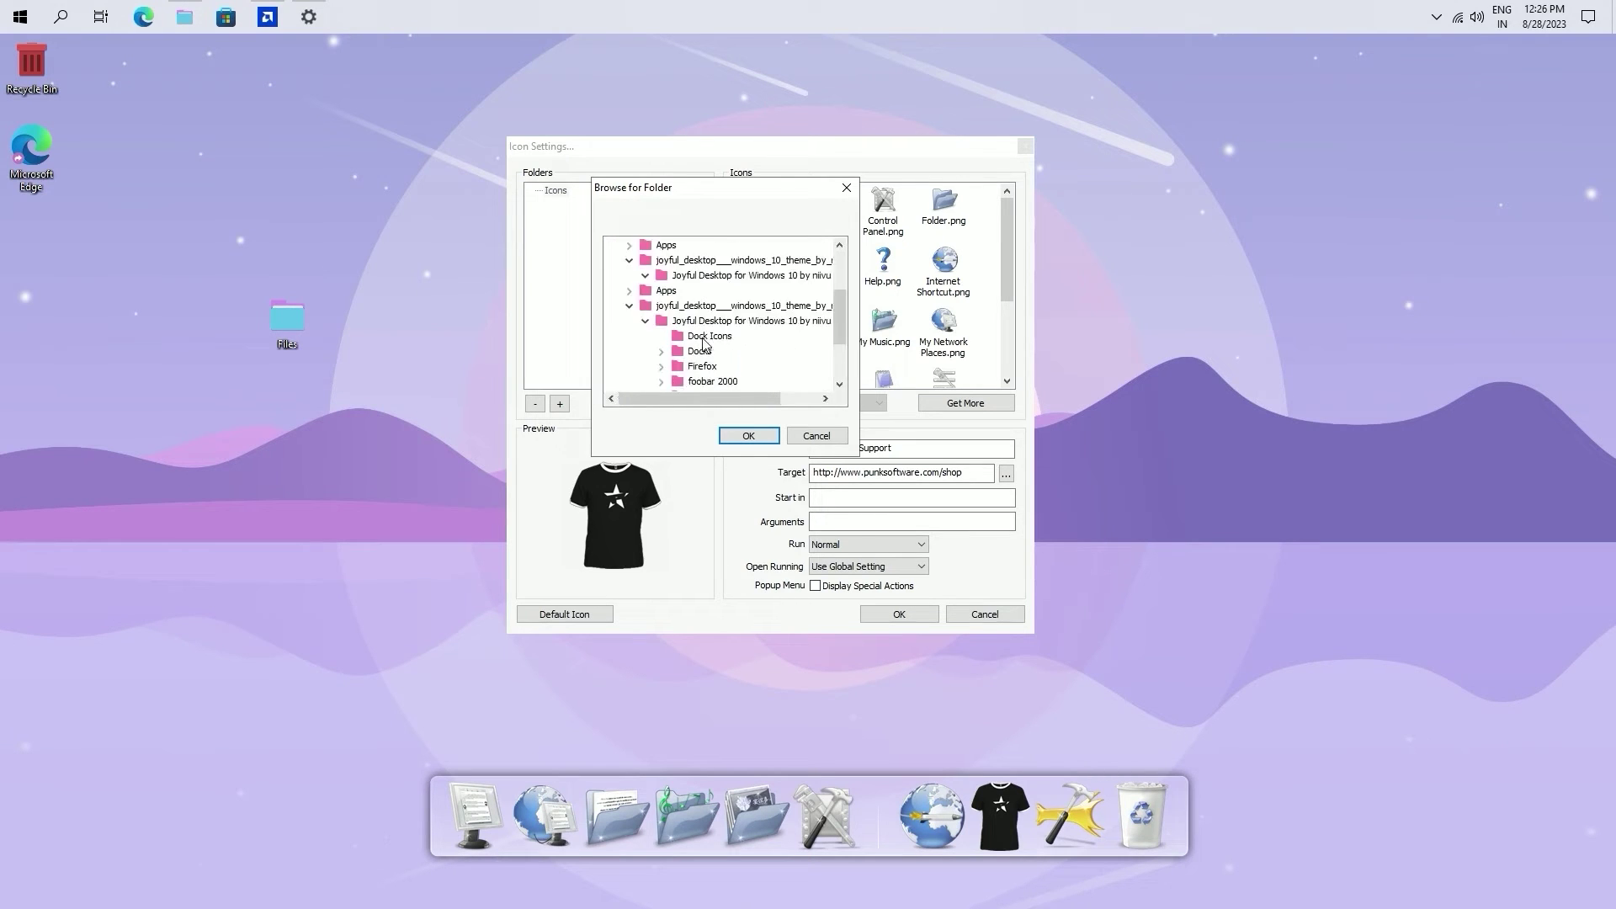
click(749, 435)
click(621, 204)
scroll(911, 331, up, 5)
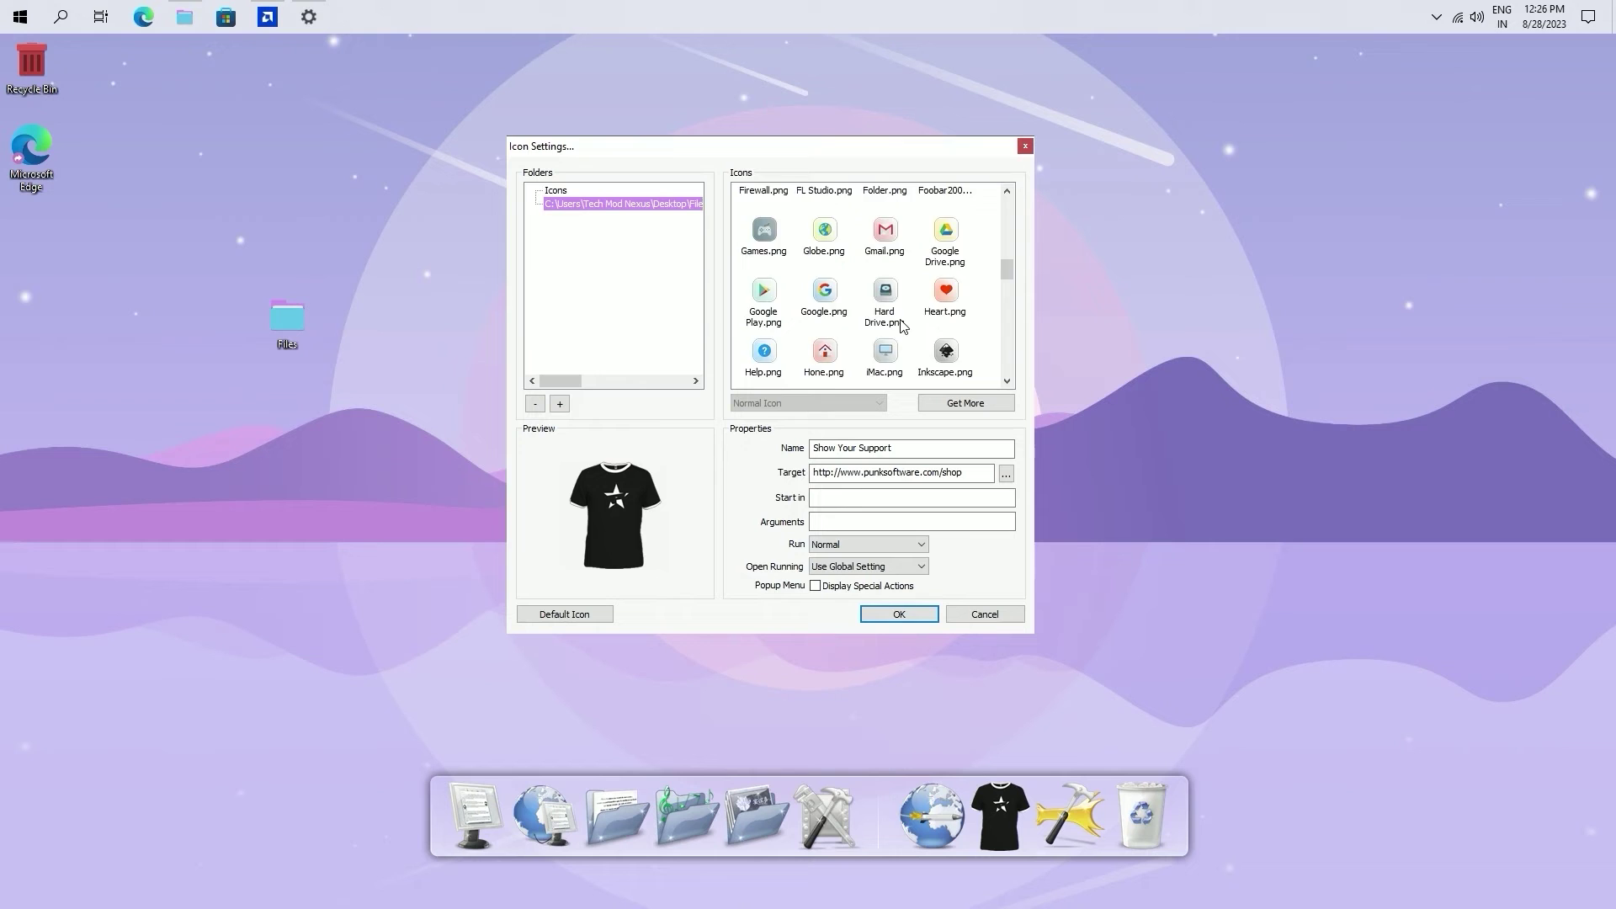
scroll(912, 330, down, 5)
click(912, 608)
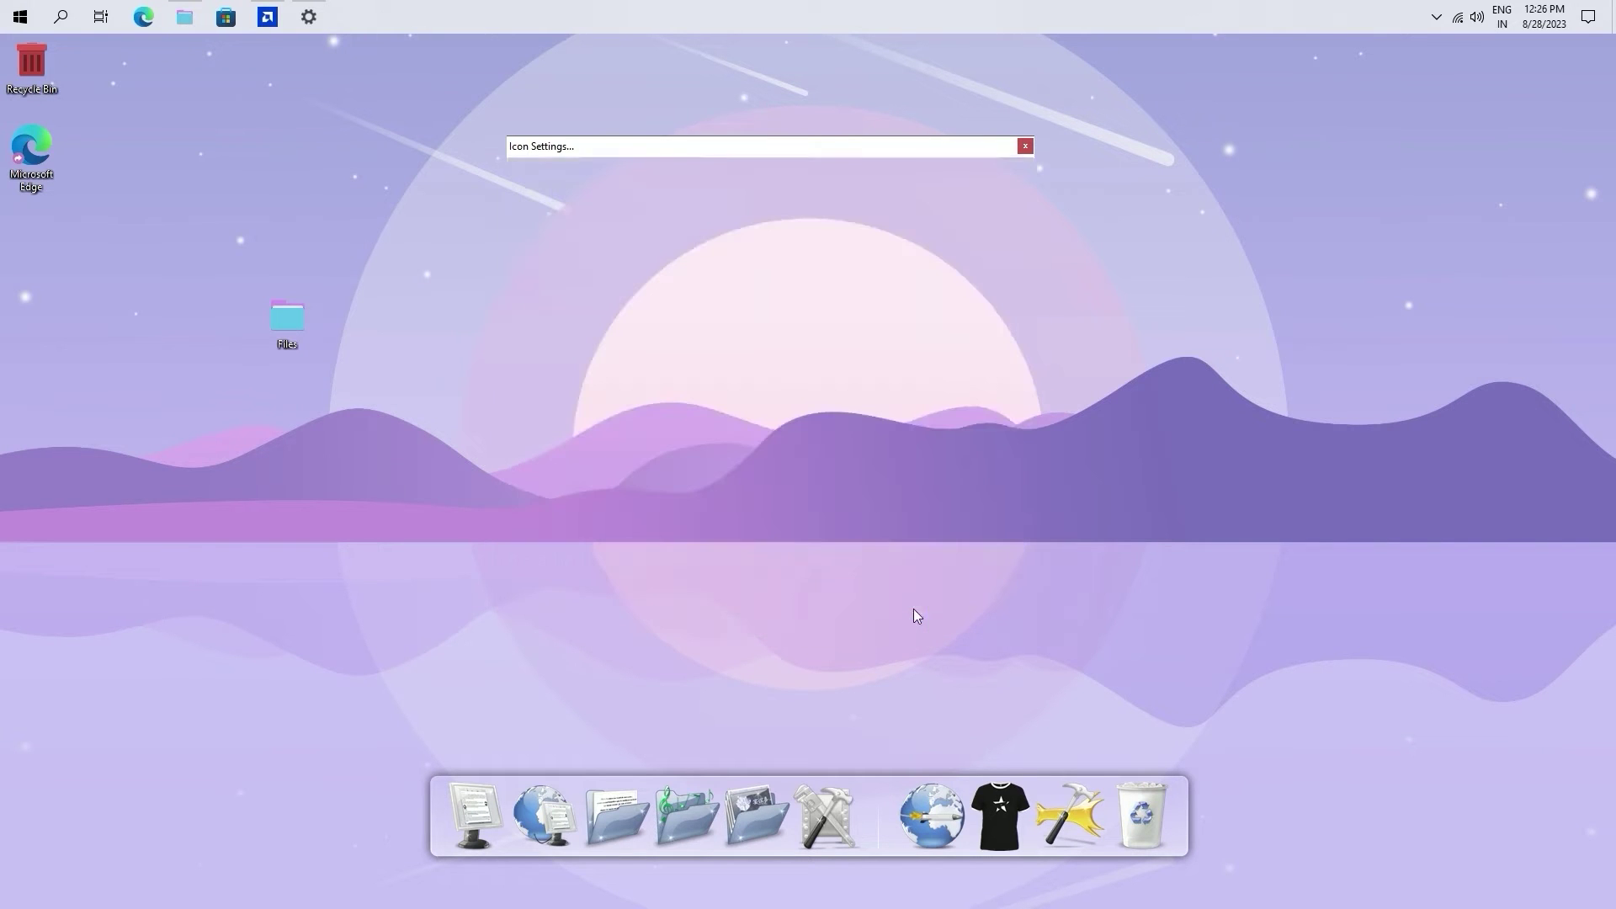
Step: Add a Dock Settings item to the dock
right_click(1077, 778)
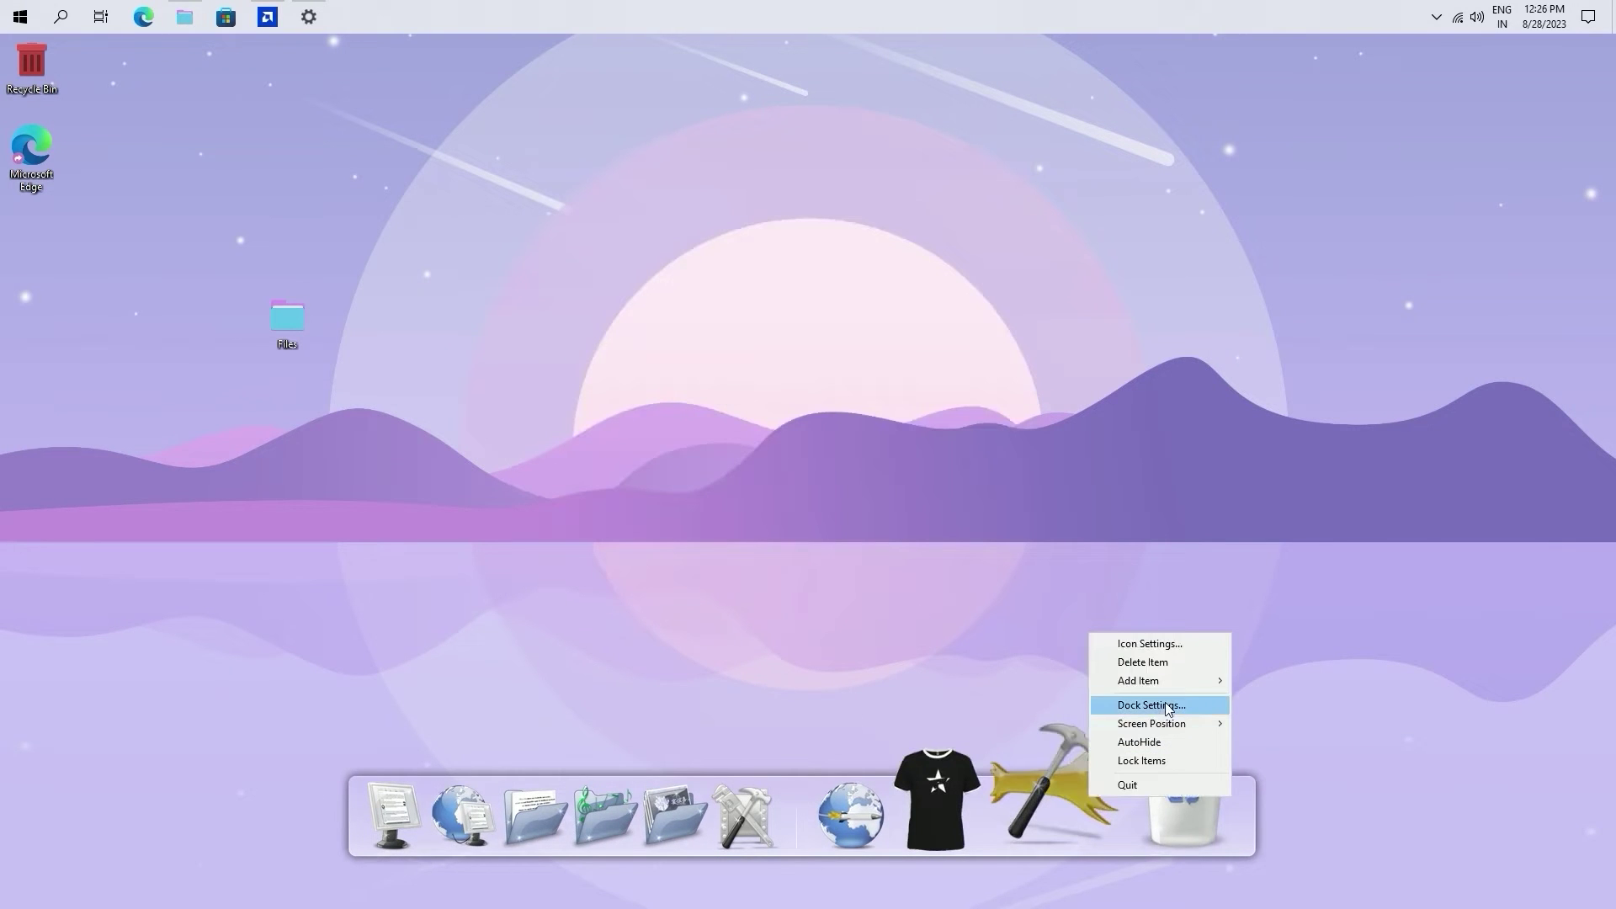
mouse_move(1164, 684)
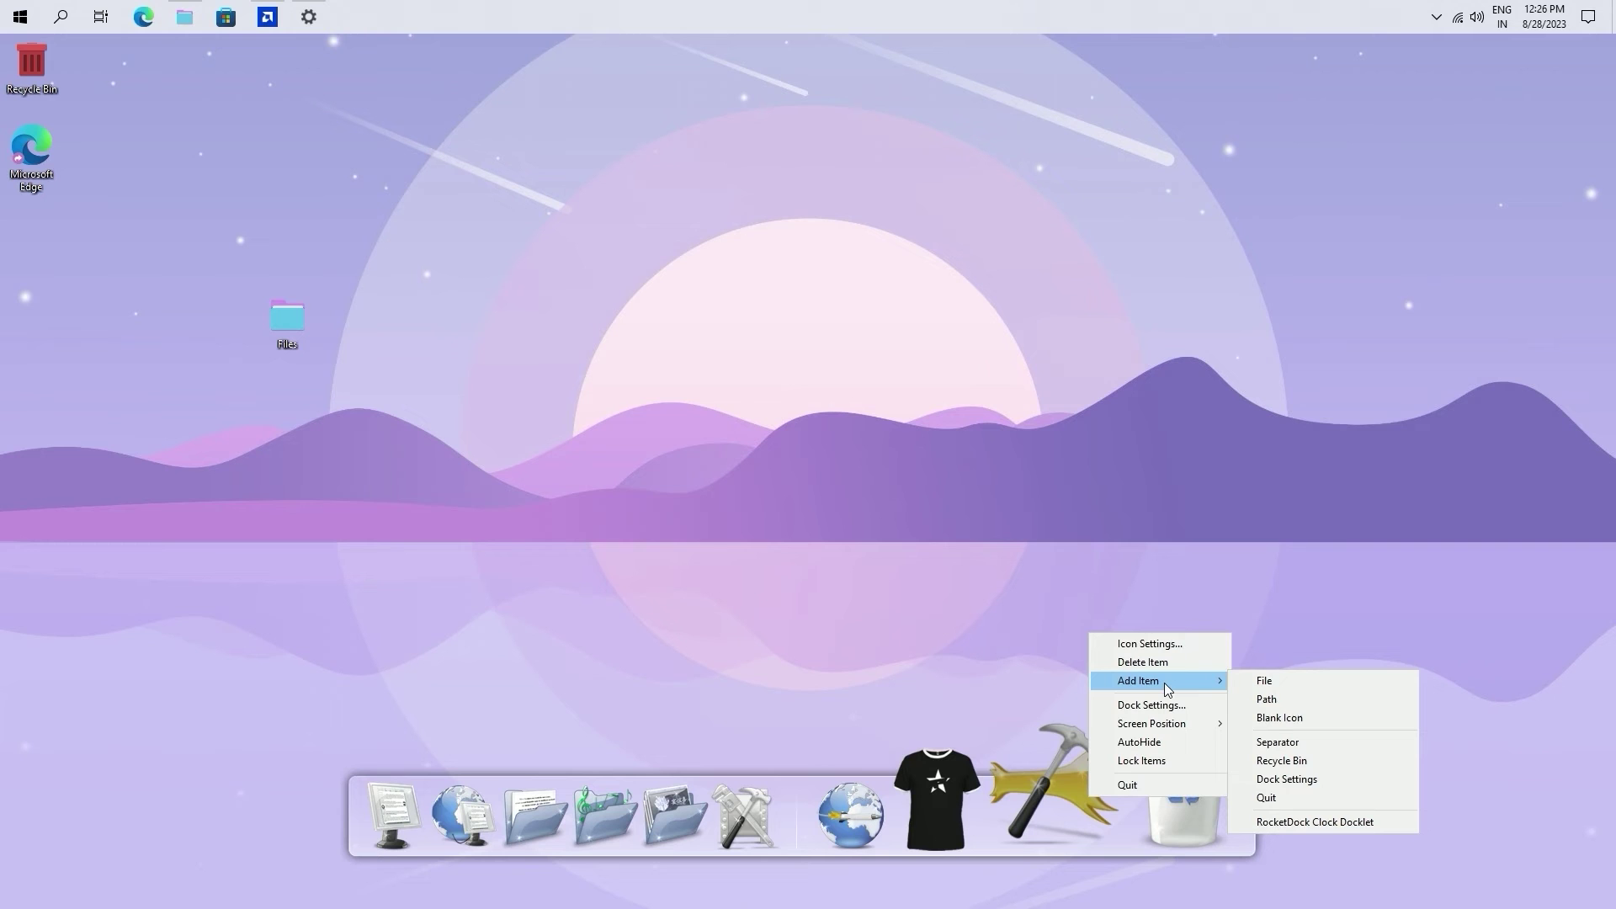
click(1290, 779)
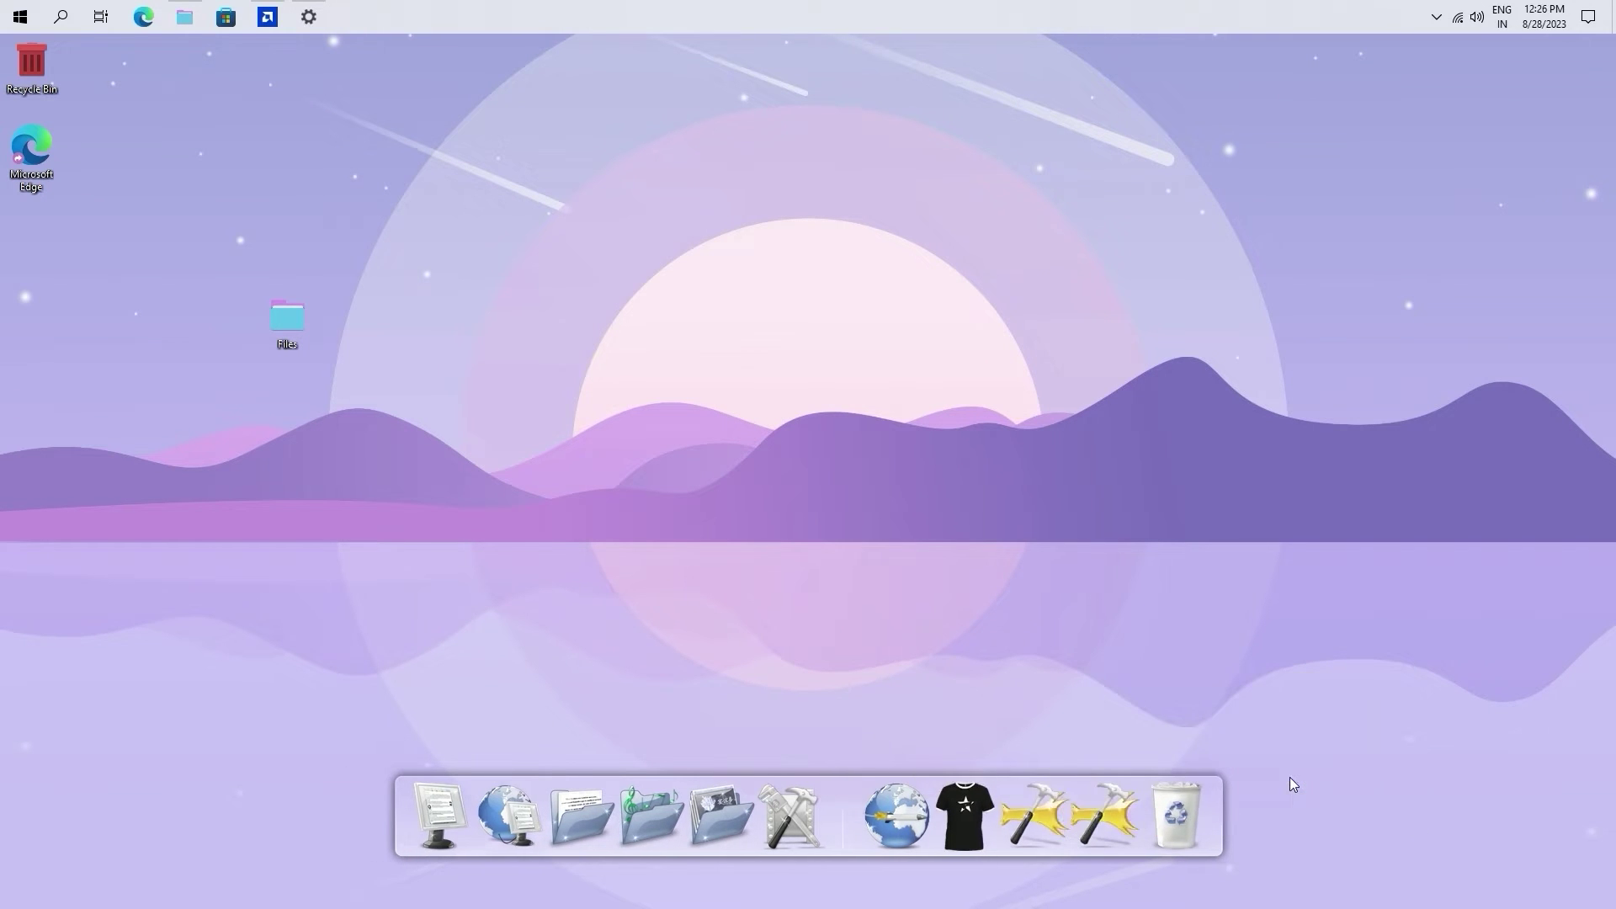
Step: Pick a dock theme from the Style page's theme list and apply the settings
click(1083, 802)
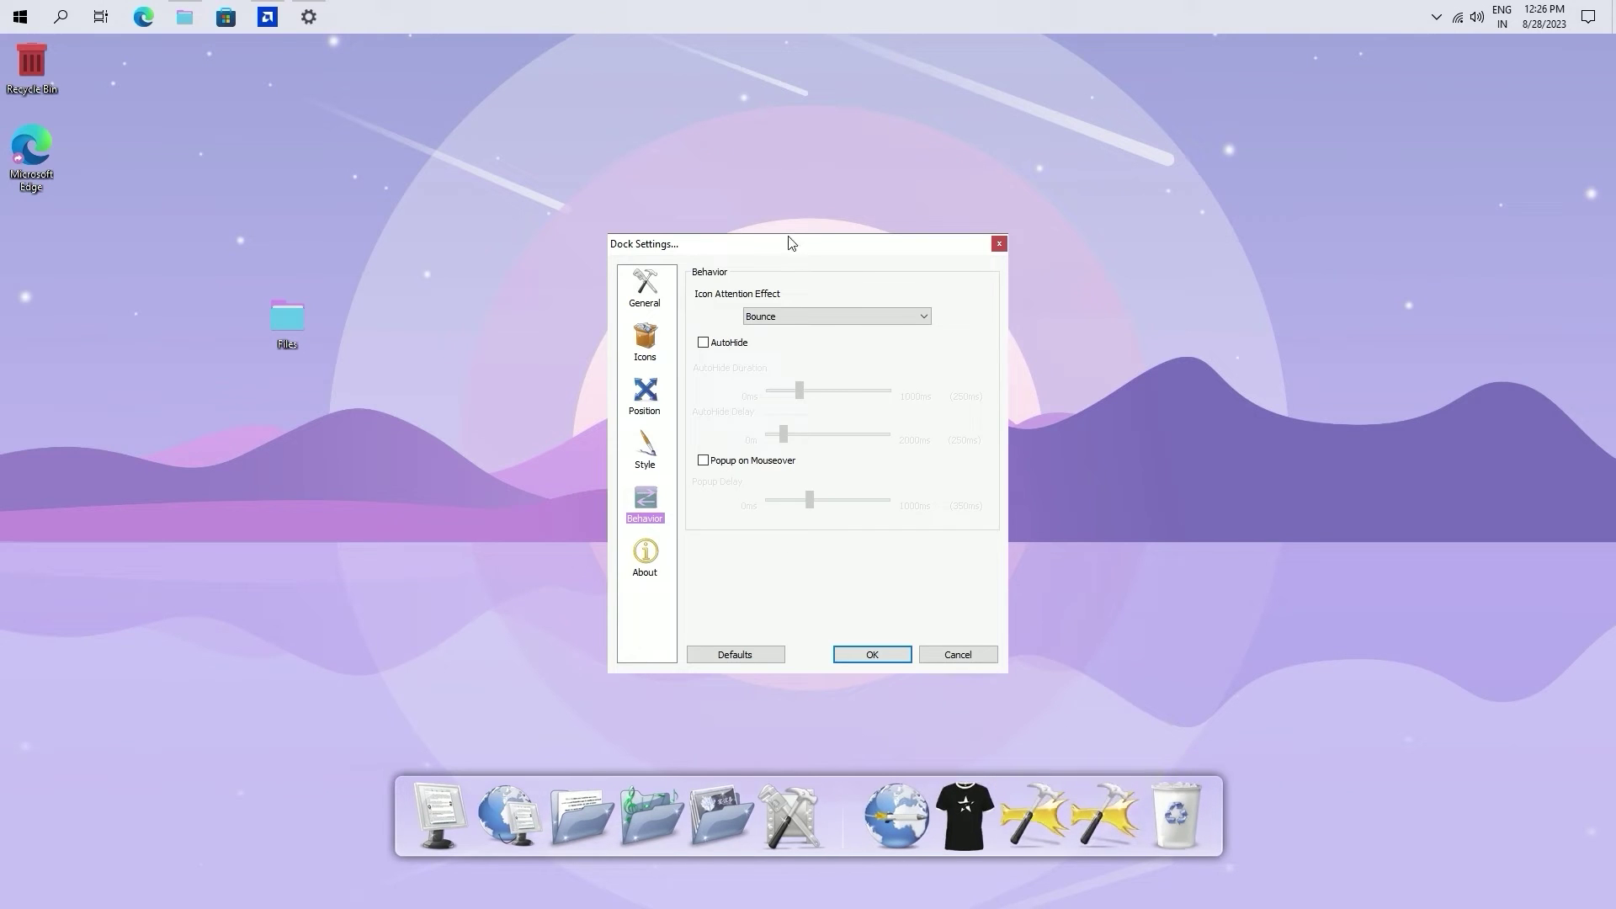
drag(791, 243, 733, 190)
click(586, 395)
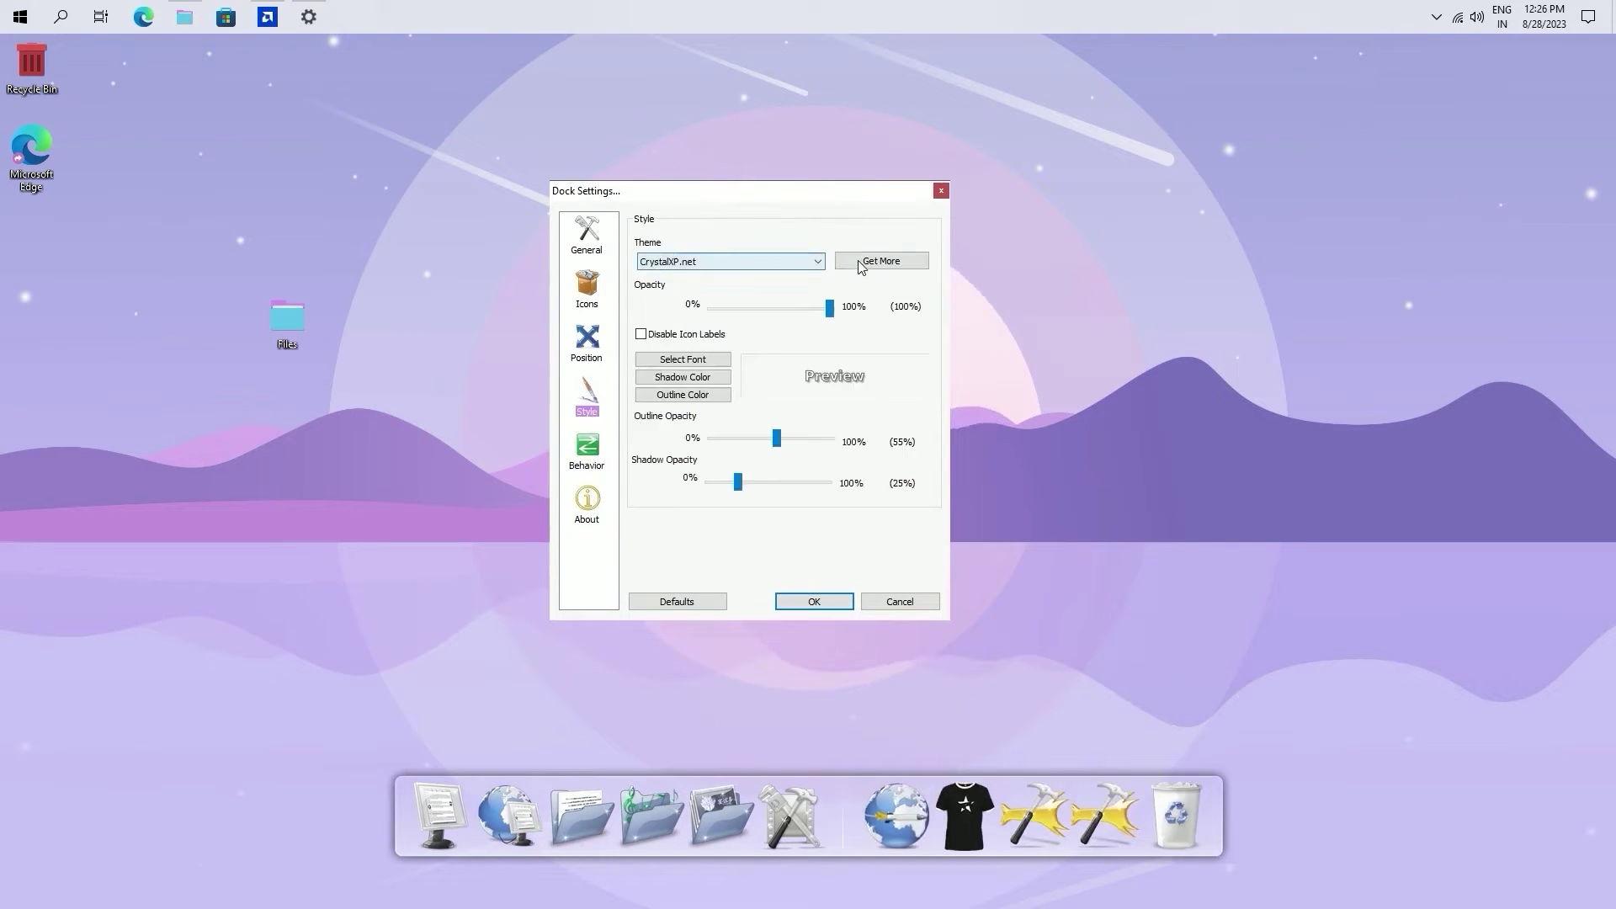
click(790, 262)
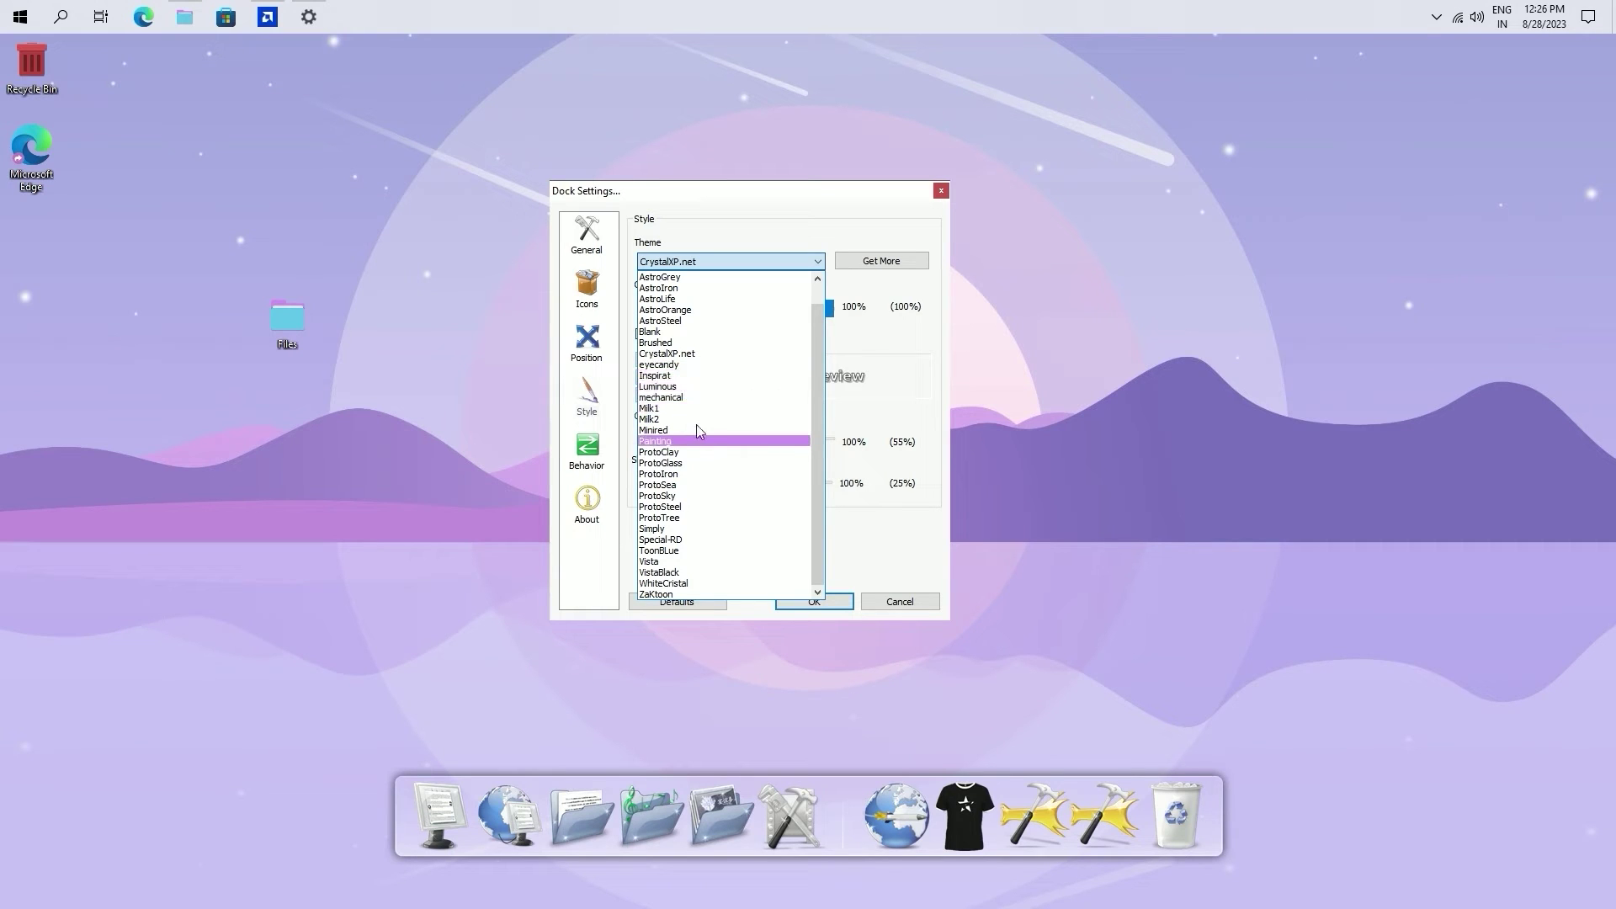
scroll(695, 430, up, 2)
click(665, 394)
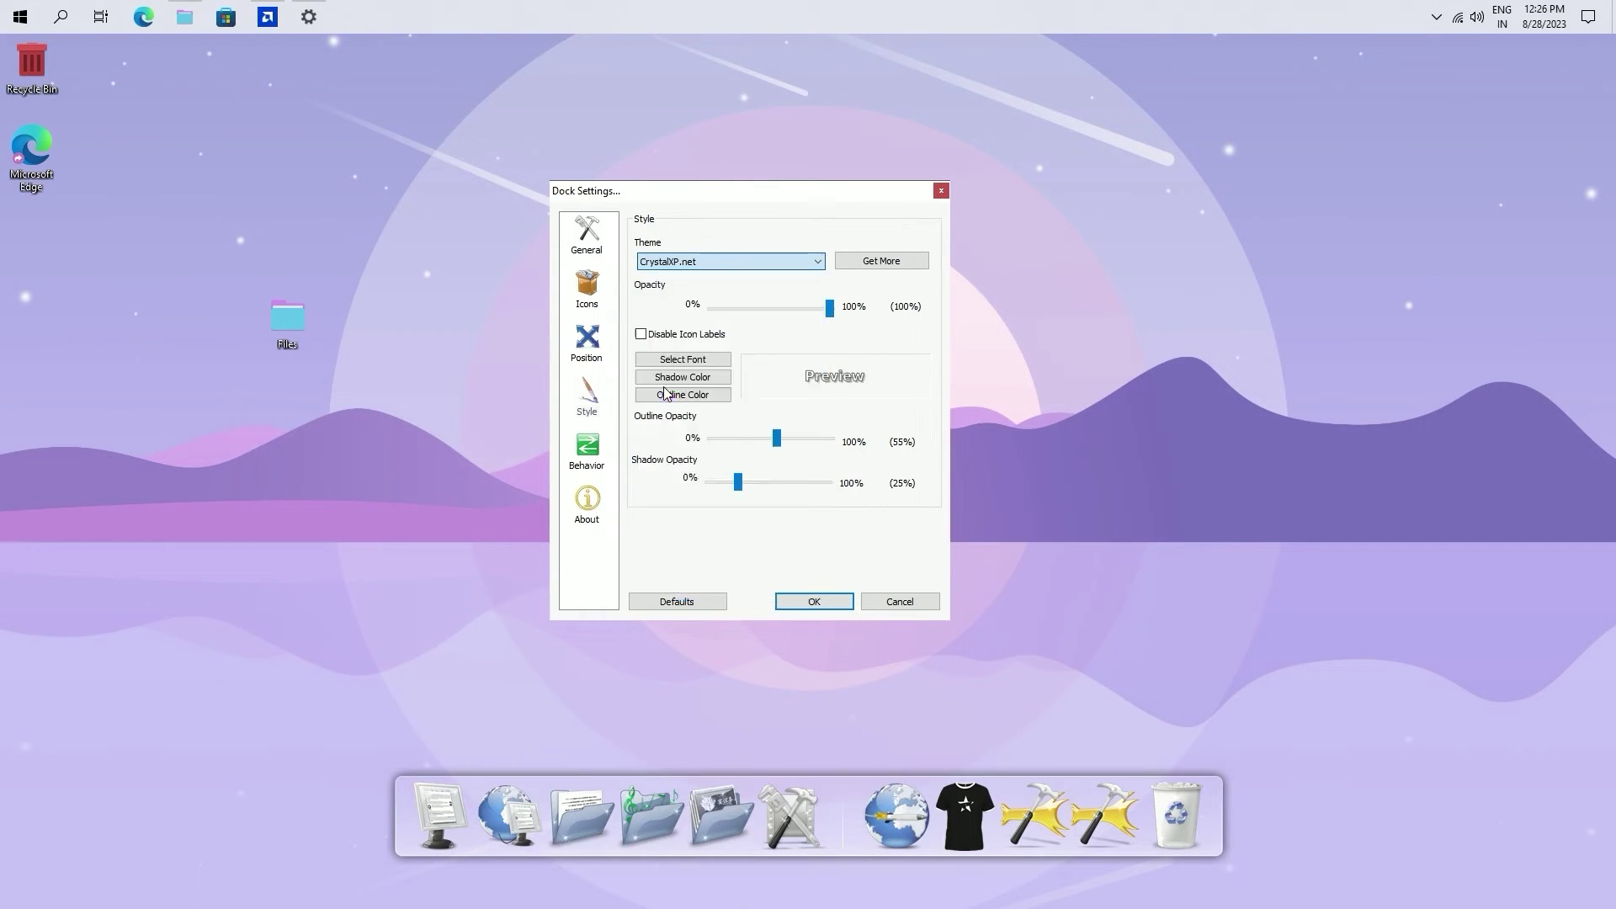
click(814, 603)
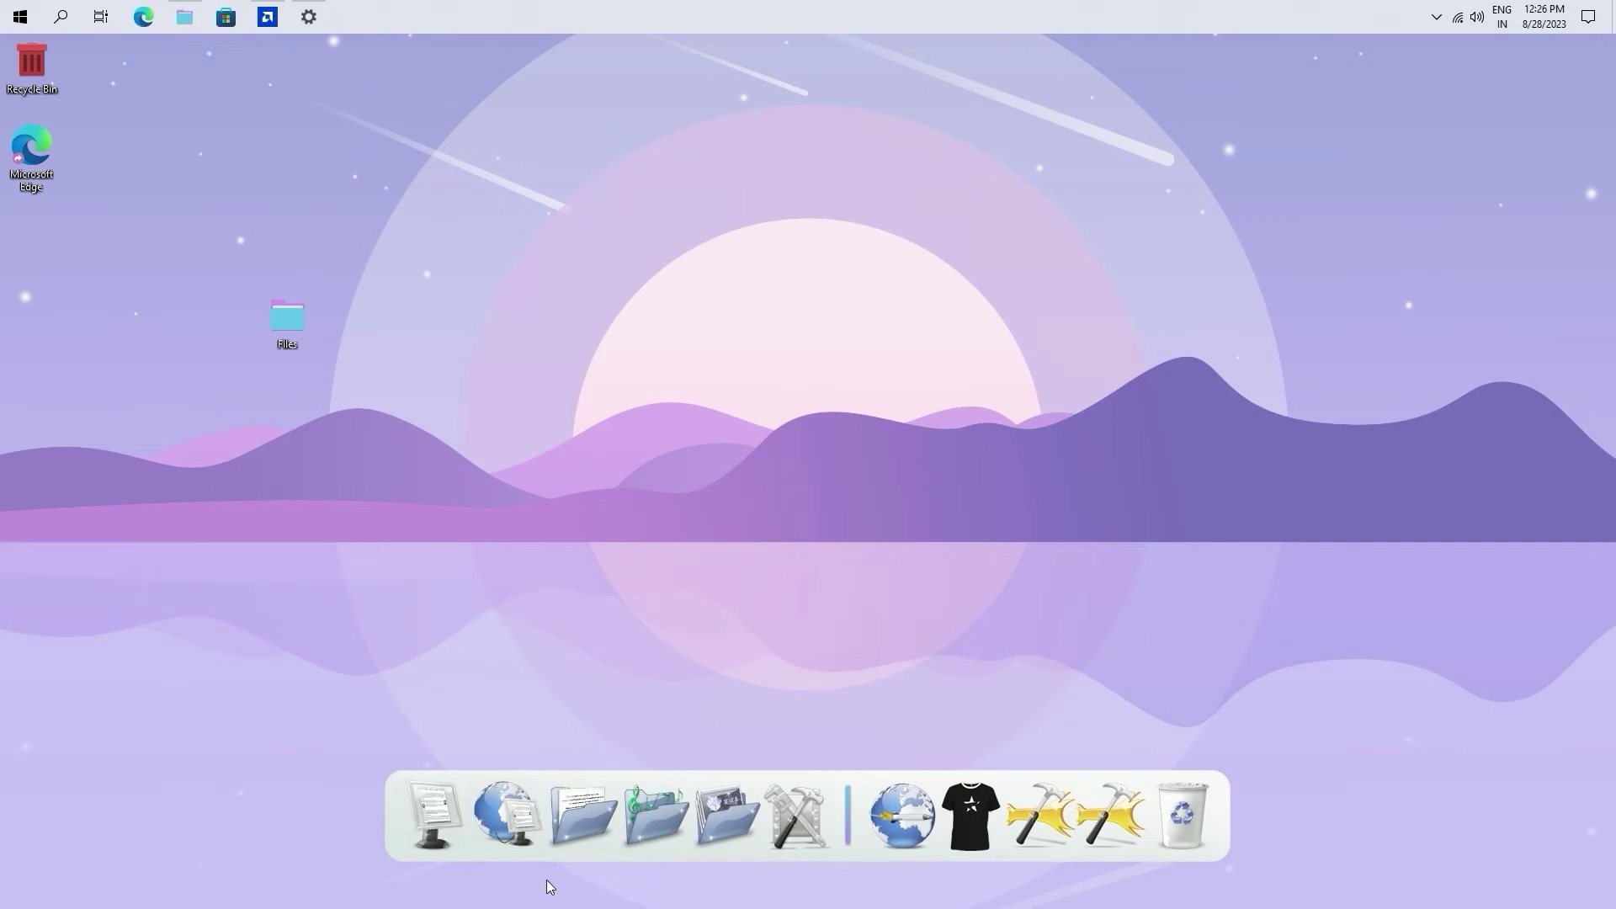
Step: Give the This PC item the iMac icon and the Network item the Chrome icon
right_click(442, 789)
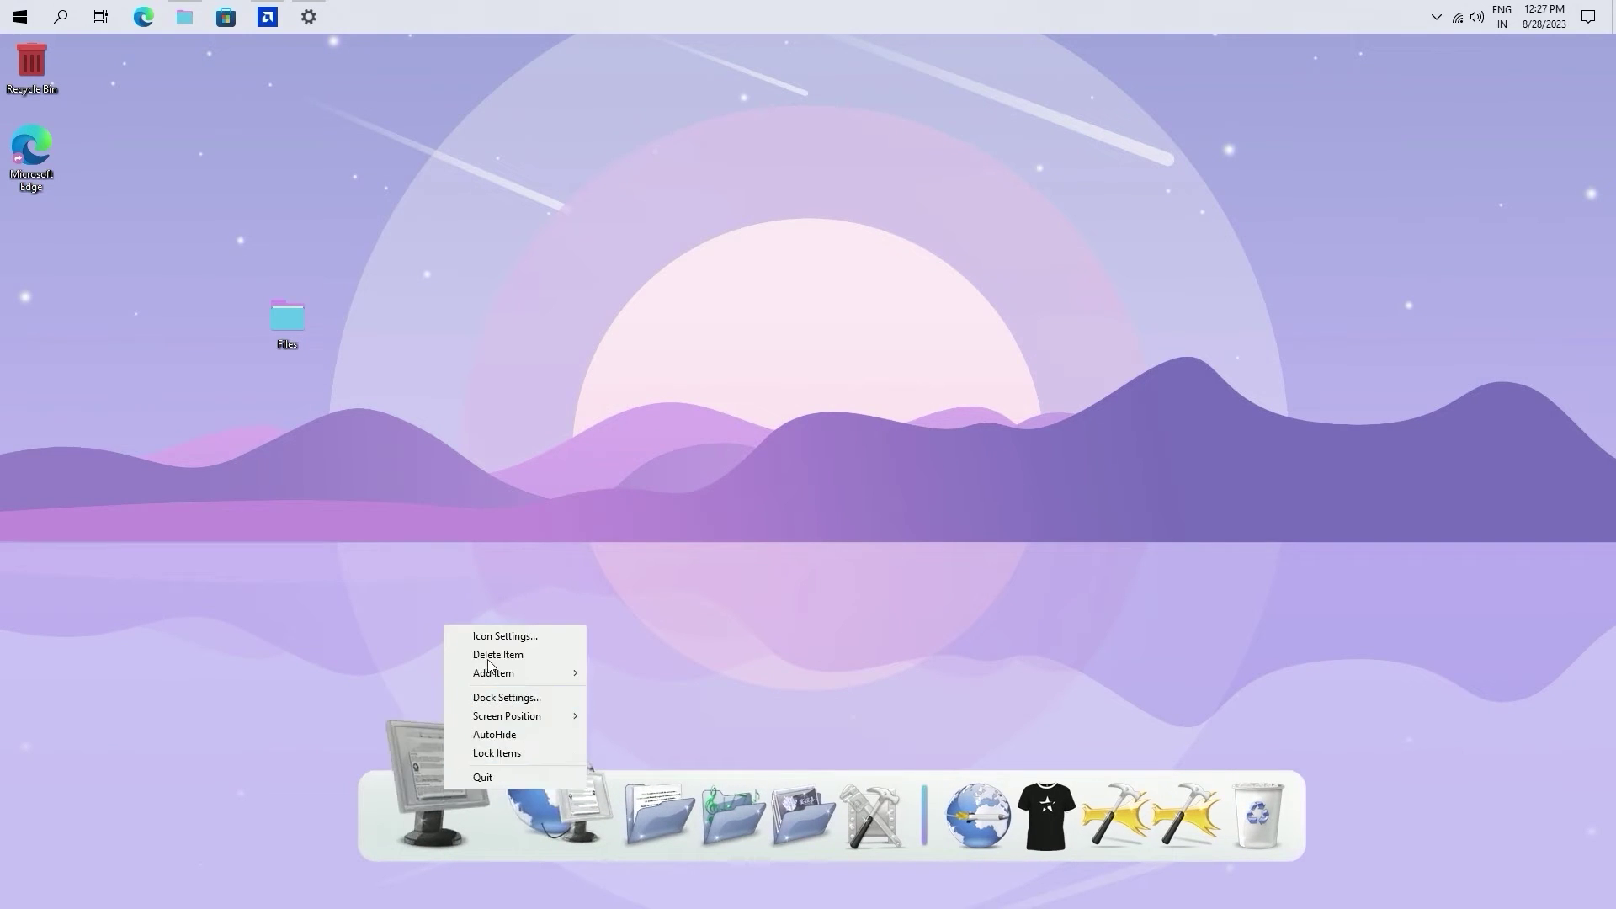
click(493, 637)
click(639, 287)
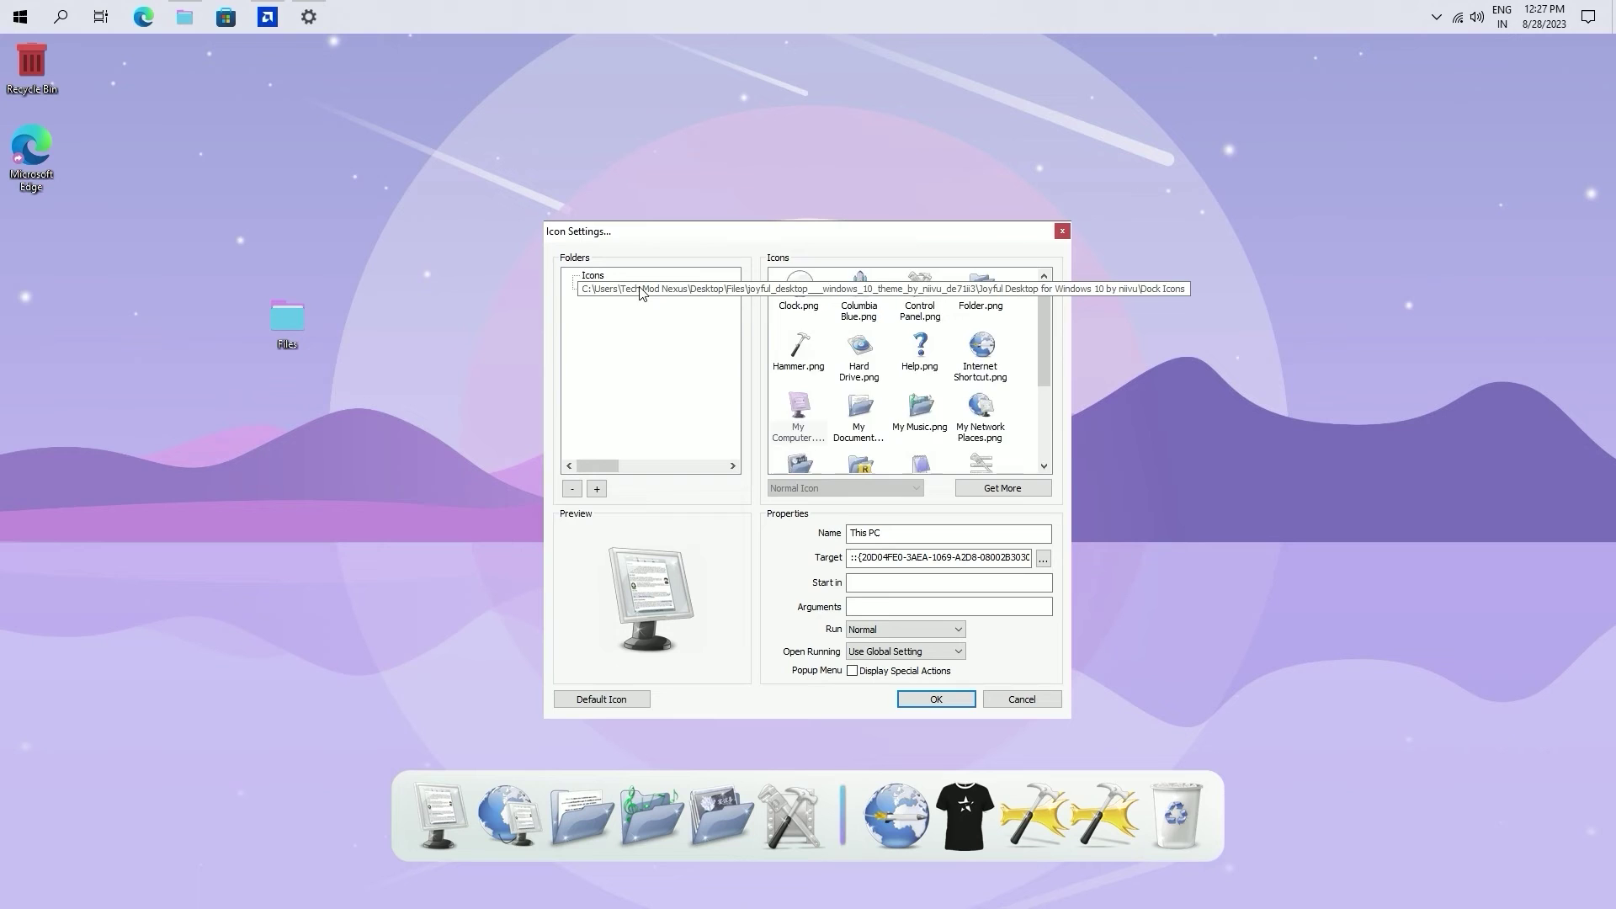
drag(1046, 297, 1042, 352)
scroll(1042, 354, down, 5)
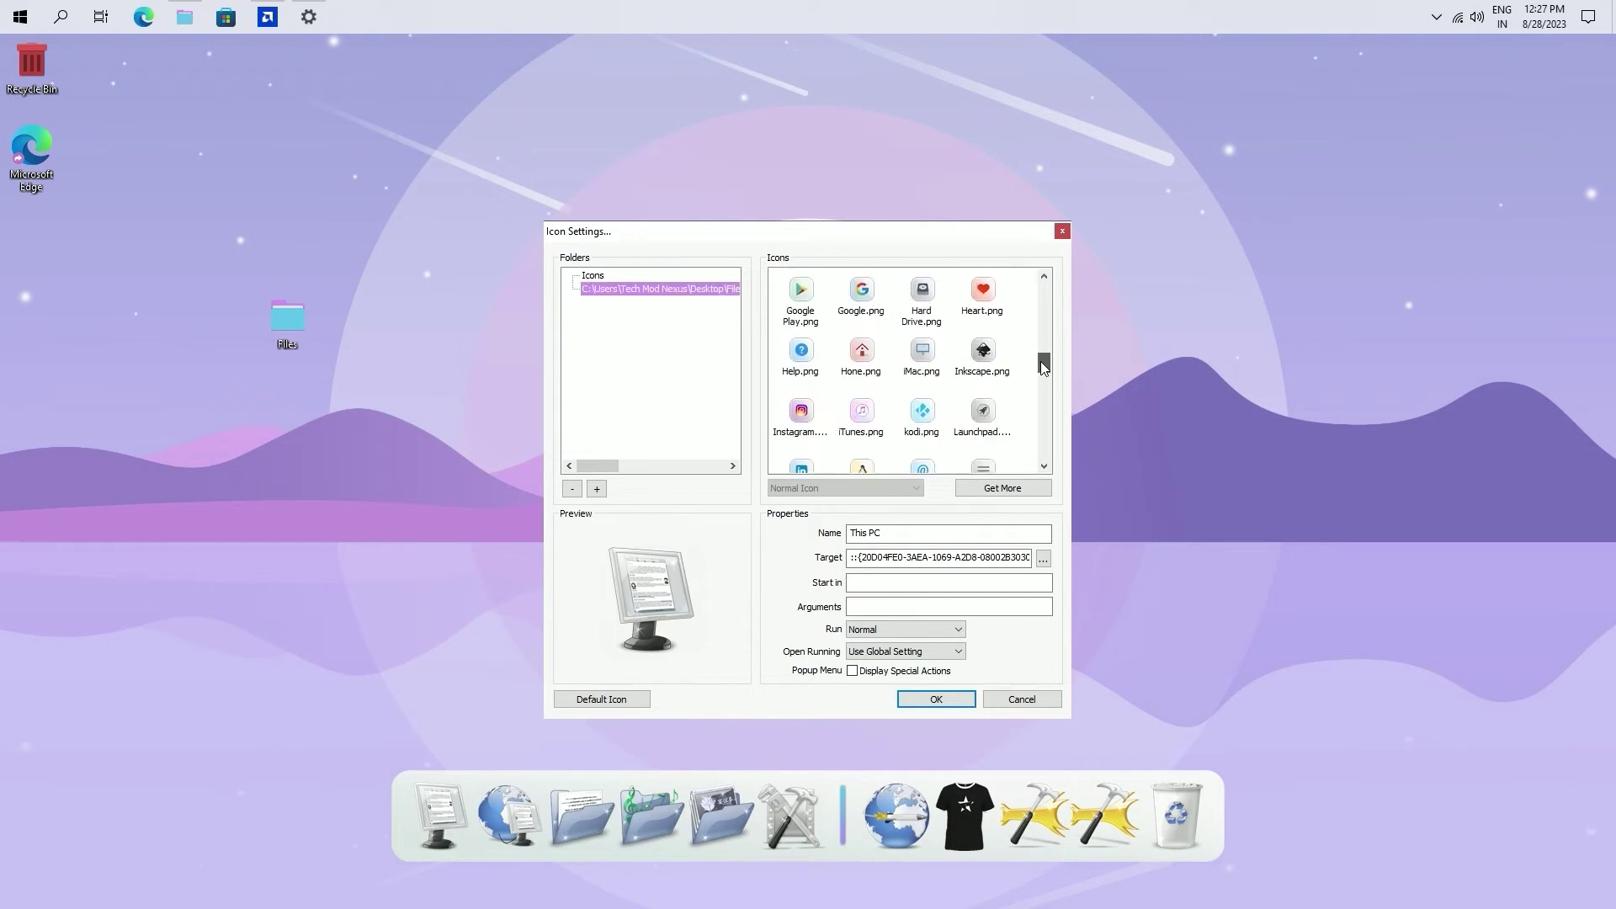
click(920, 350)
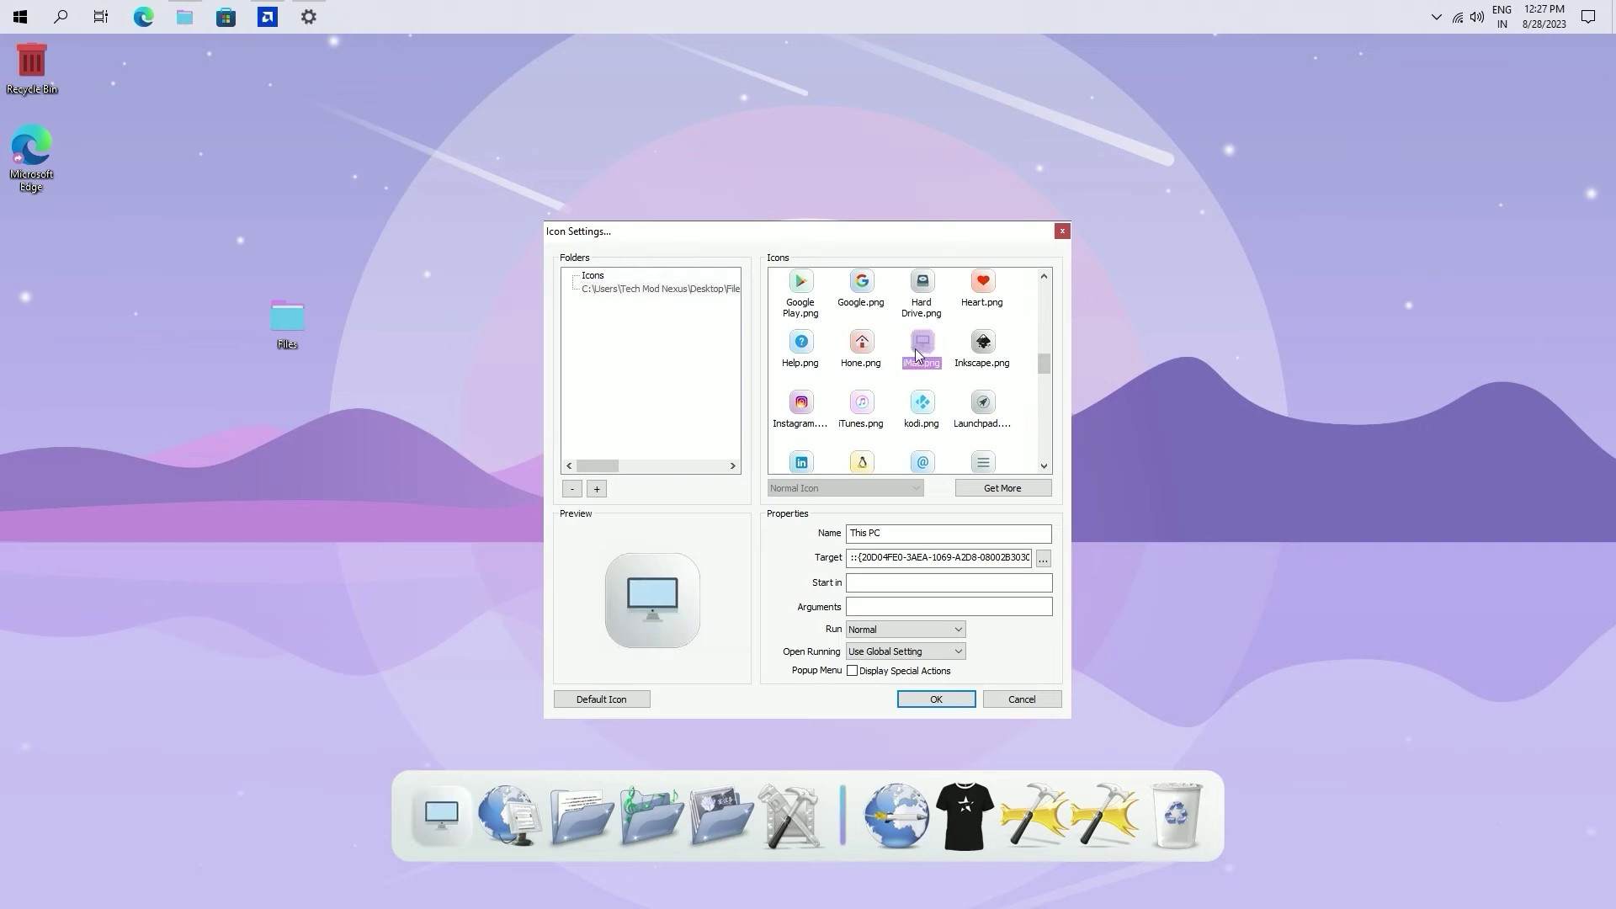
scroll(928, 362, down, 5)
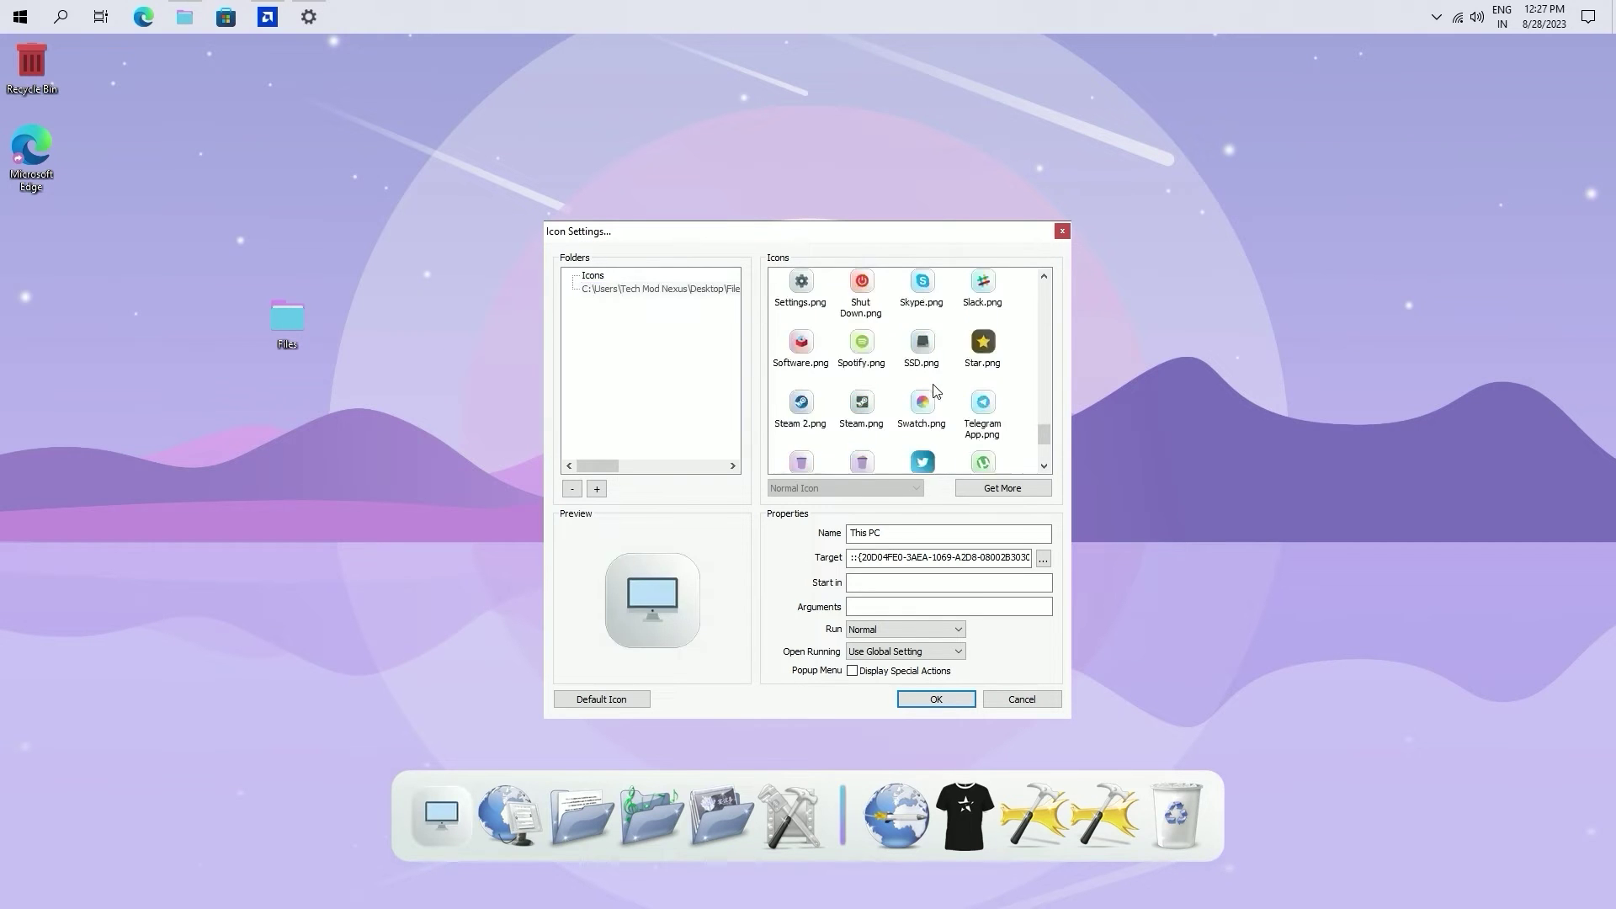
click(931, 698)
right_click(508, 795)
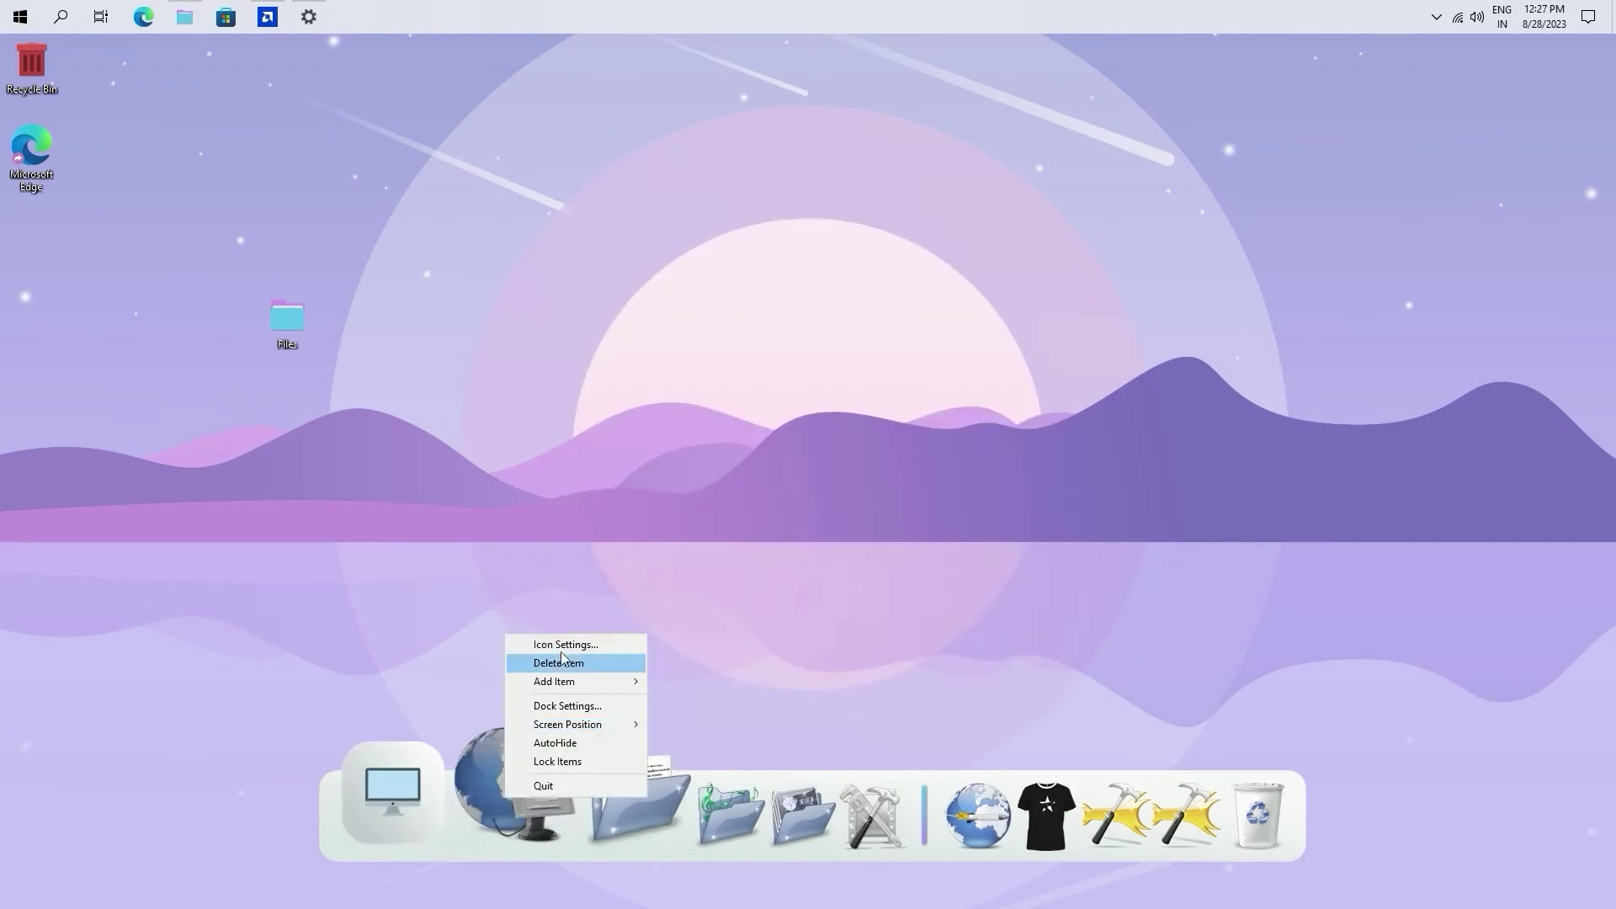
click(557, 641)
scroll(1049, 317, down, 2)
click(860, 317)
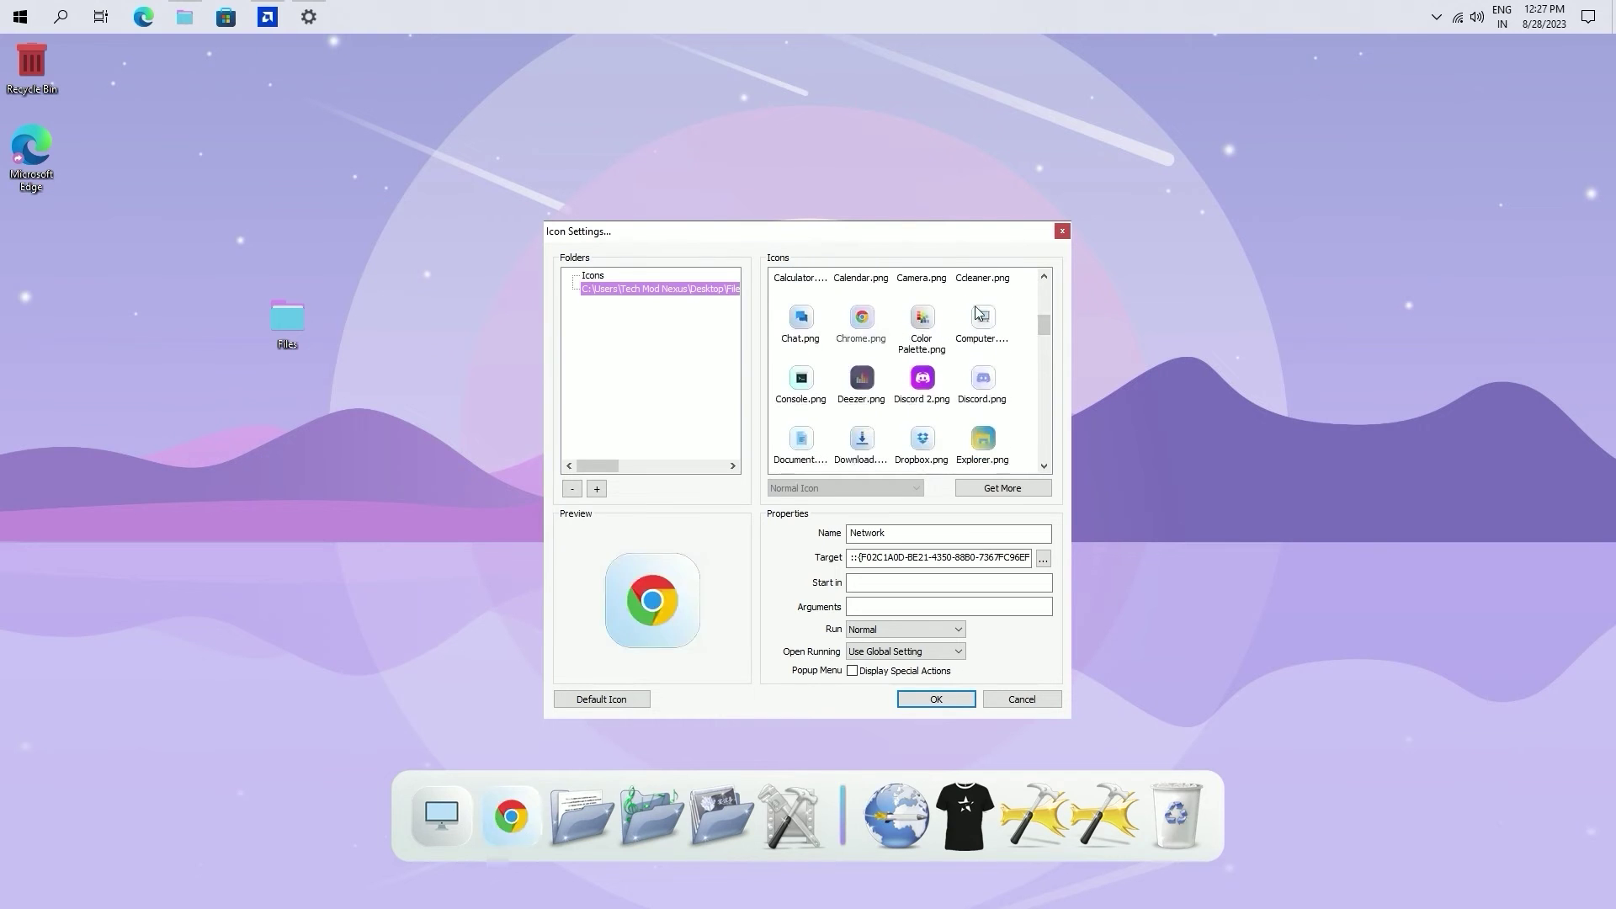
click(936, 698)
Step: Give the Documents item the blue document icon and the Music item the Music icon
right_click(581, 808)
click(630, 654)
click(661, 288)
scroll(909, 370, down, 1)
click(920, 405)
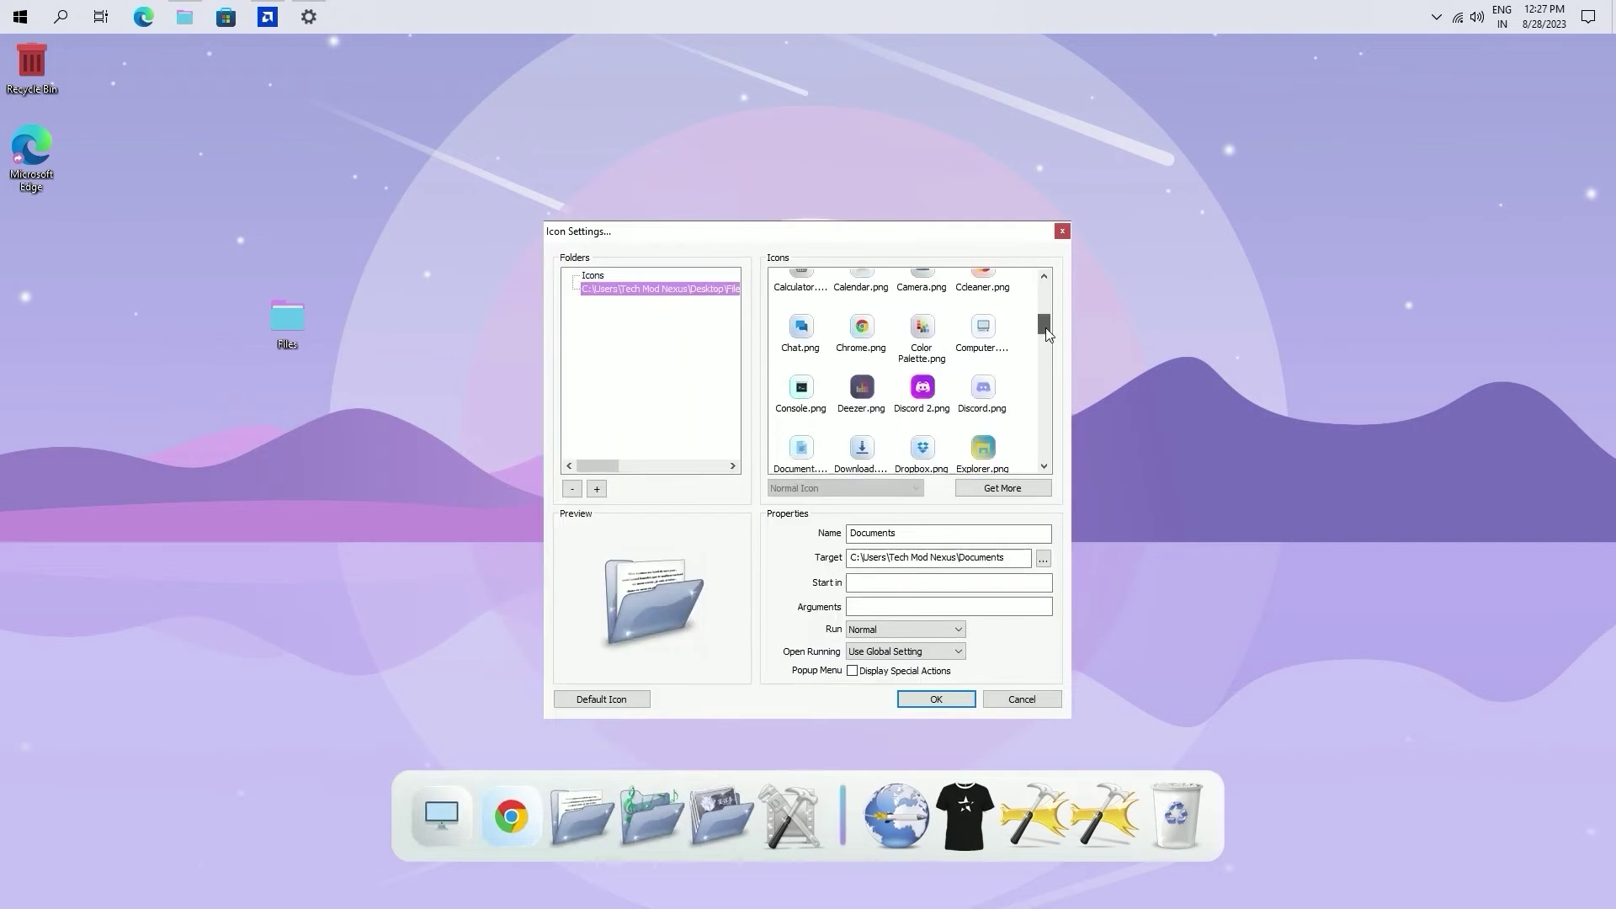
click(936, 699)
right_click(653, 812)
click(702, 656)
click(661, 289)
scroll(1050, 394, down, 5)
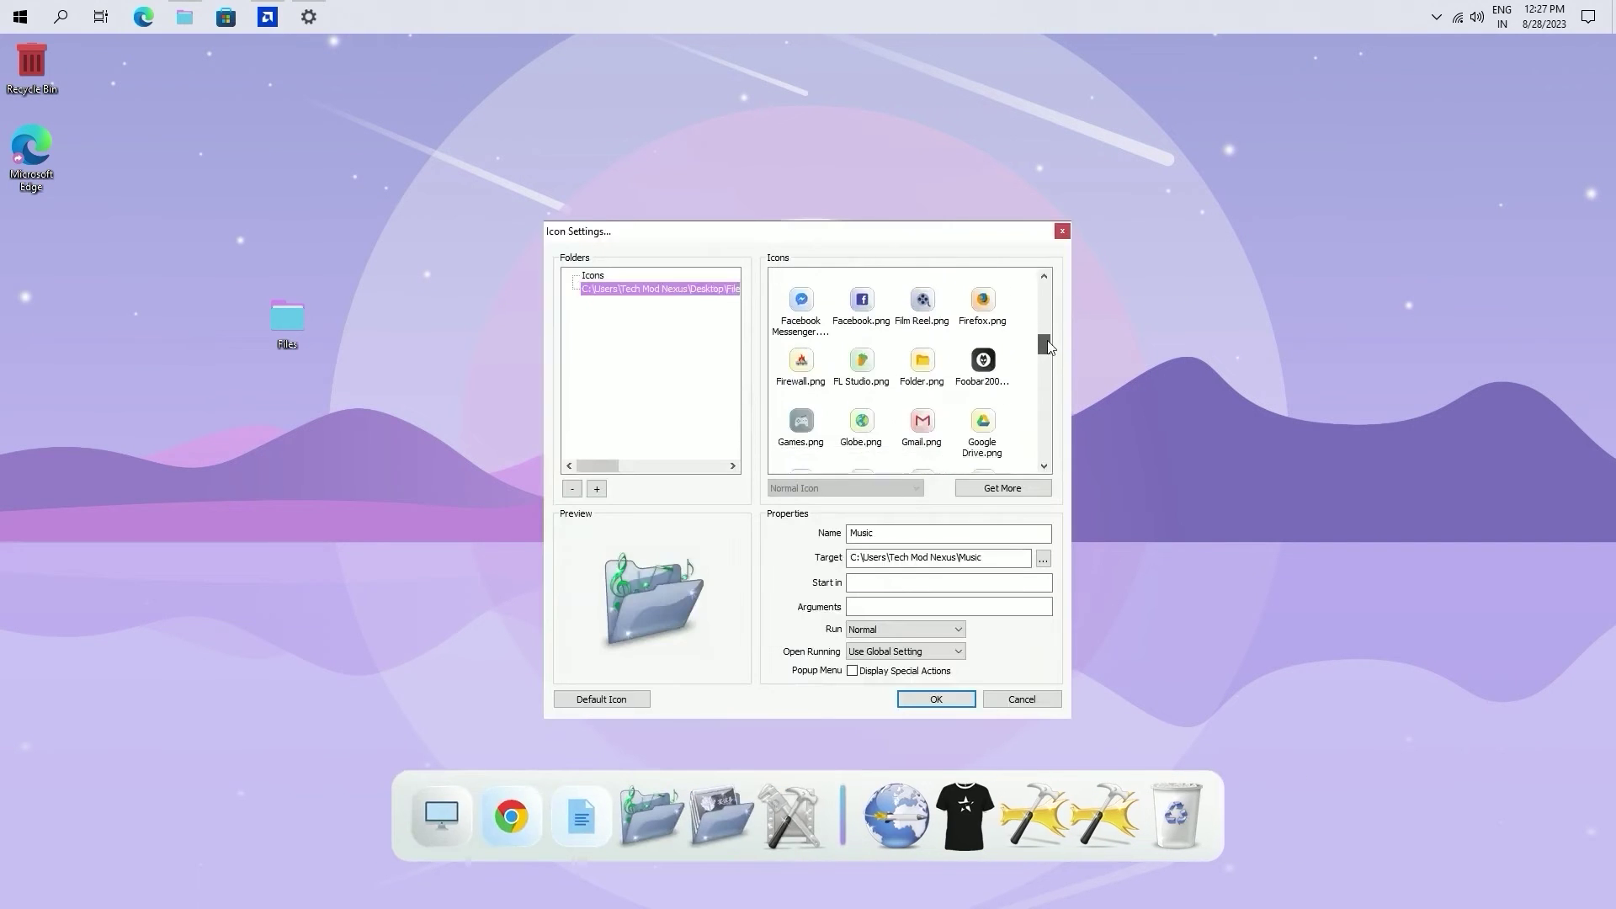
click(982, 410)
click(936, 699)
Step: Give the Pictures item the Photos icon and the Control Panel item the gear icon
right_click(720, 812)
click(769, 655)
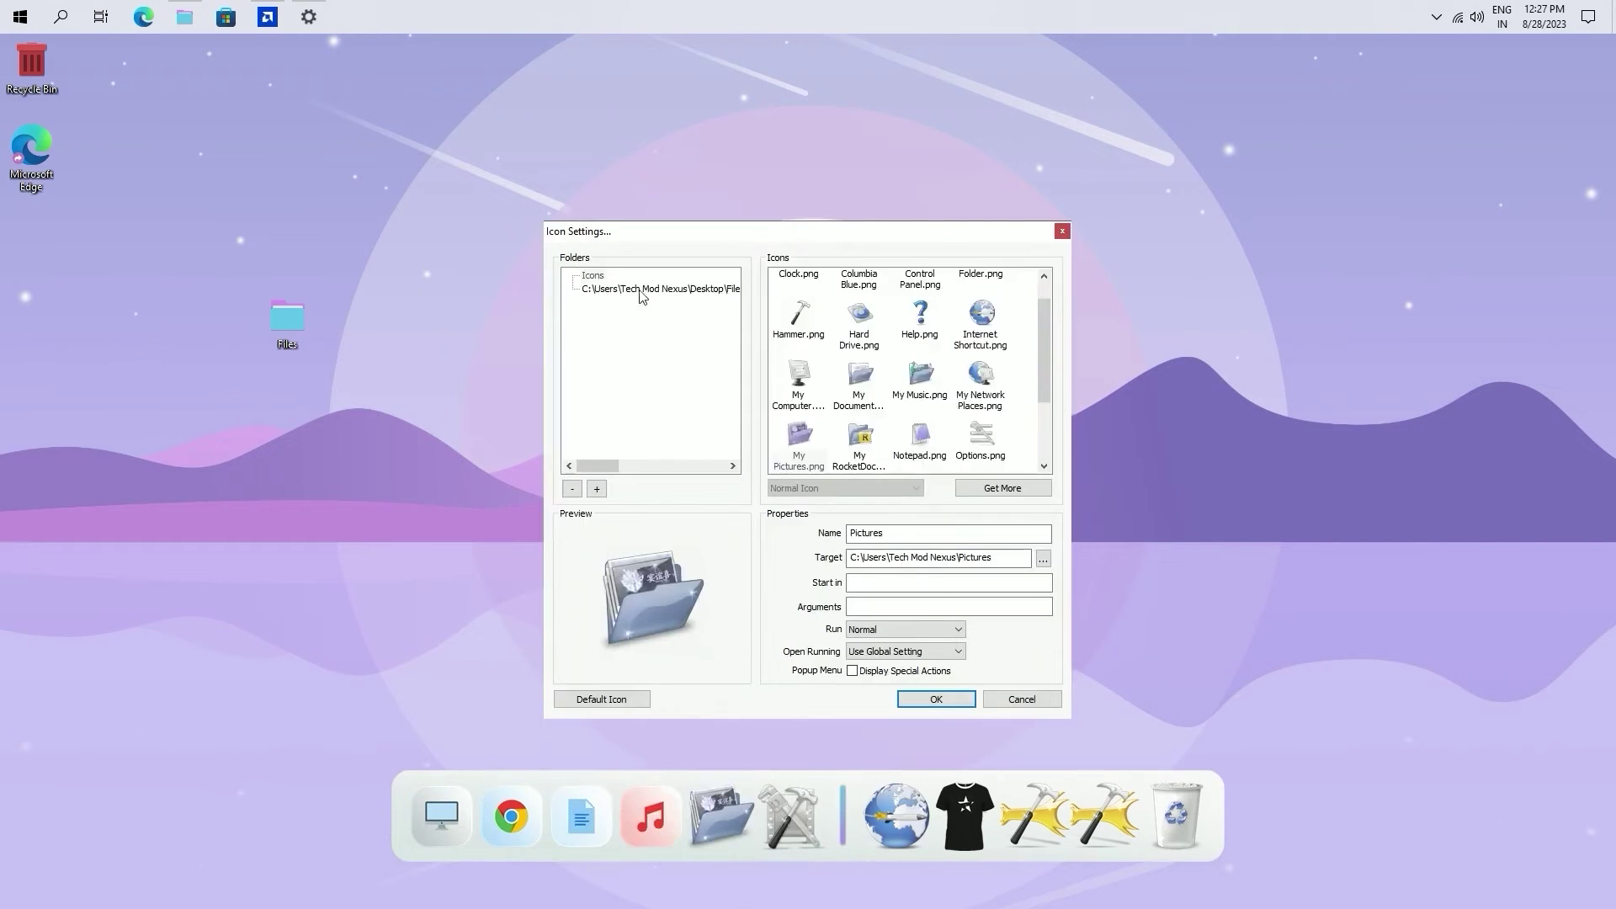
click(661, 289)
scroll(909, 385, down, 7)
click(800, 330)
click(936, 698)
right_click(790, 812)
click(839, 655)
click(660, 289)
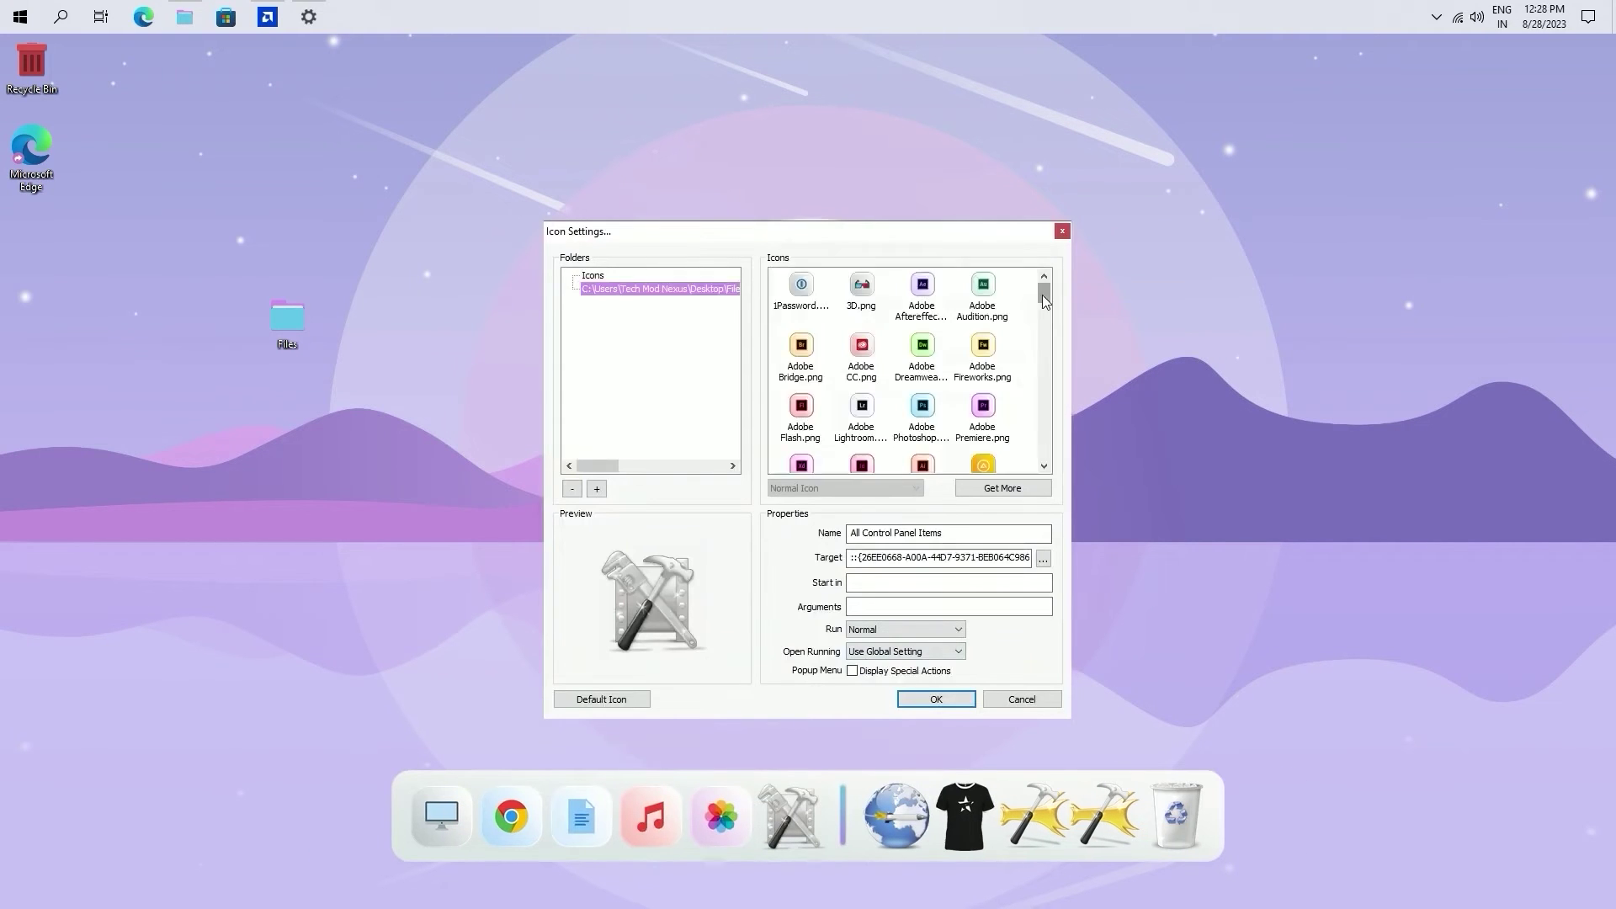
drag(1042, 294, 1046, 425)
click(800, 373)
click(935, 699)
Step: Delete the globe and T-shirt items from the dock
right_click(896, 812)
click(946, 659)
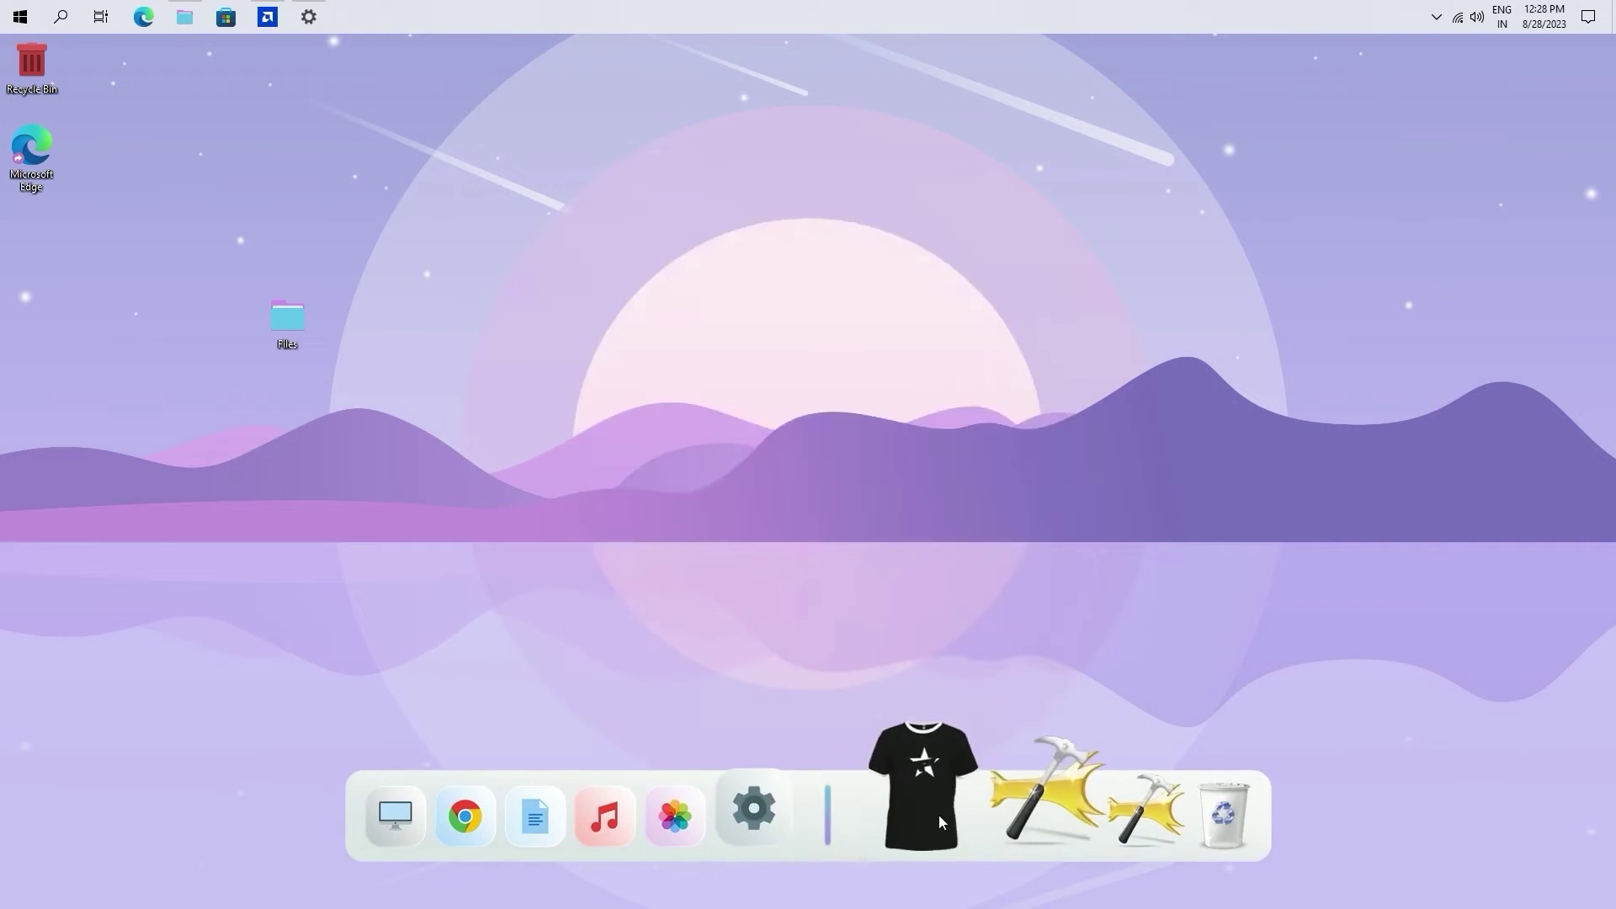
right_click(972, 812)
click(1018, 662)
right_click(998, 807)
key(Escape)
Step: Drag Microsoft Edge from the Start menu's app list onto the dock before the calculator
click(20, 17)
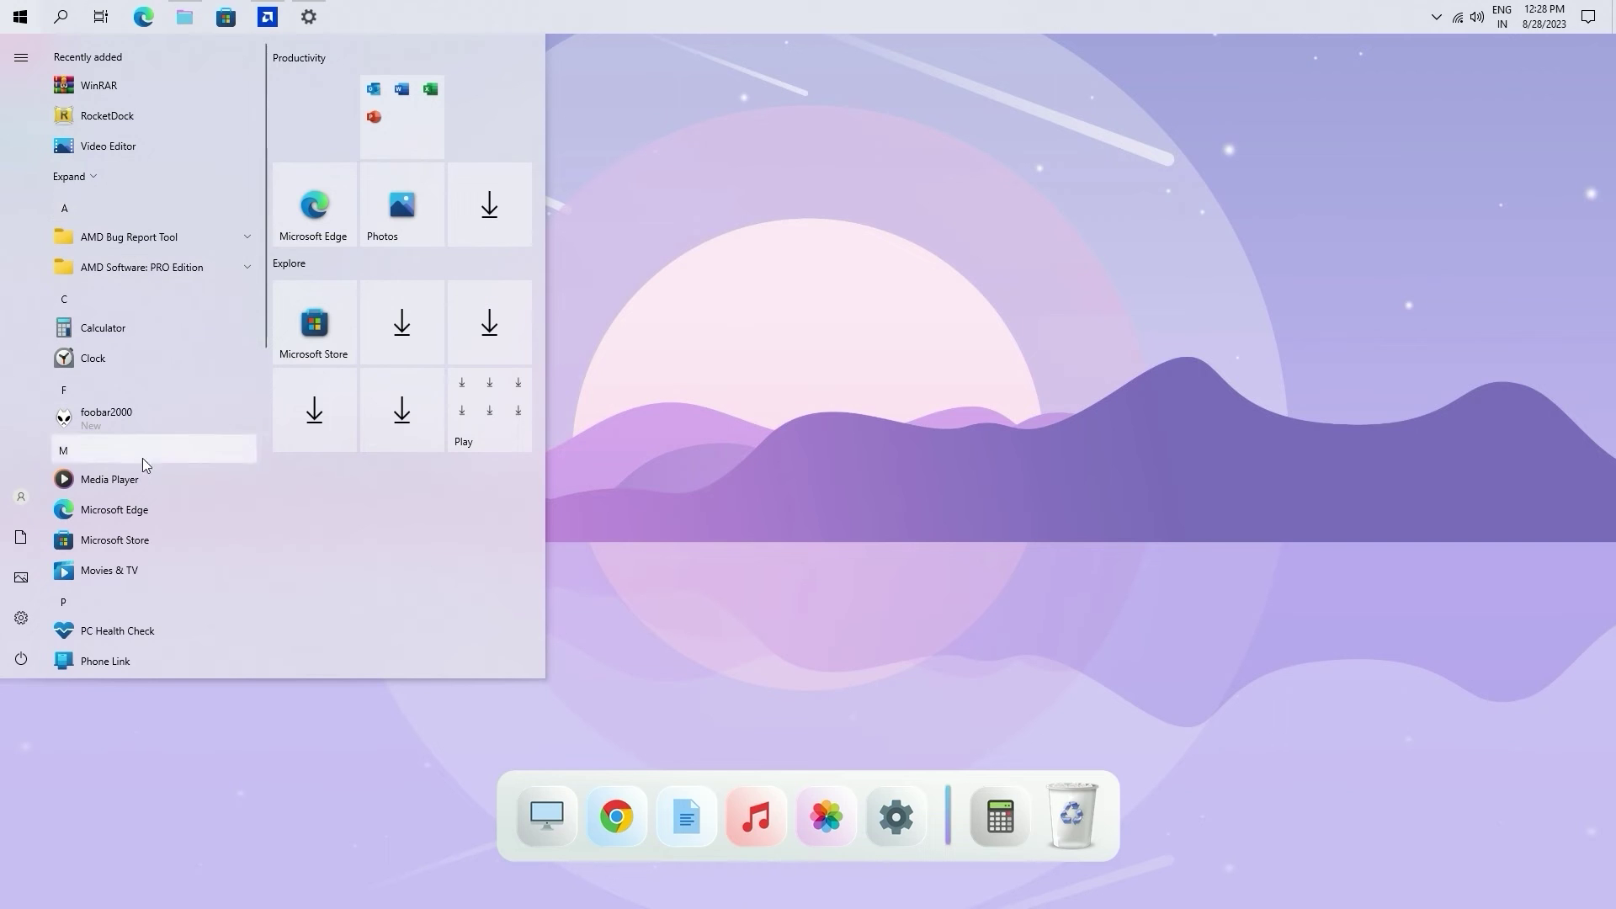
drag(65, 522, 755, 543)
drag(886, 748, 951, 803)
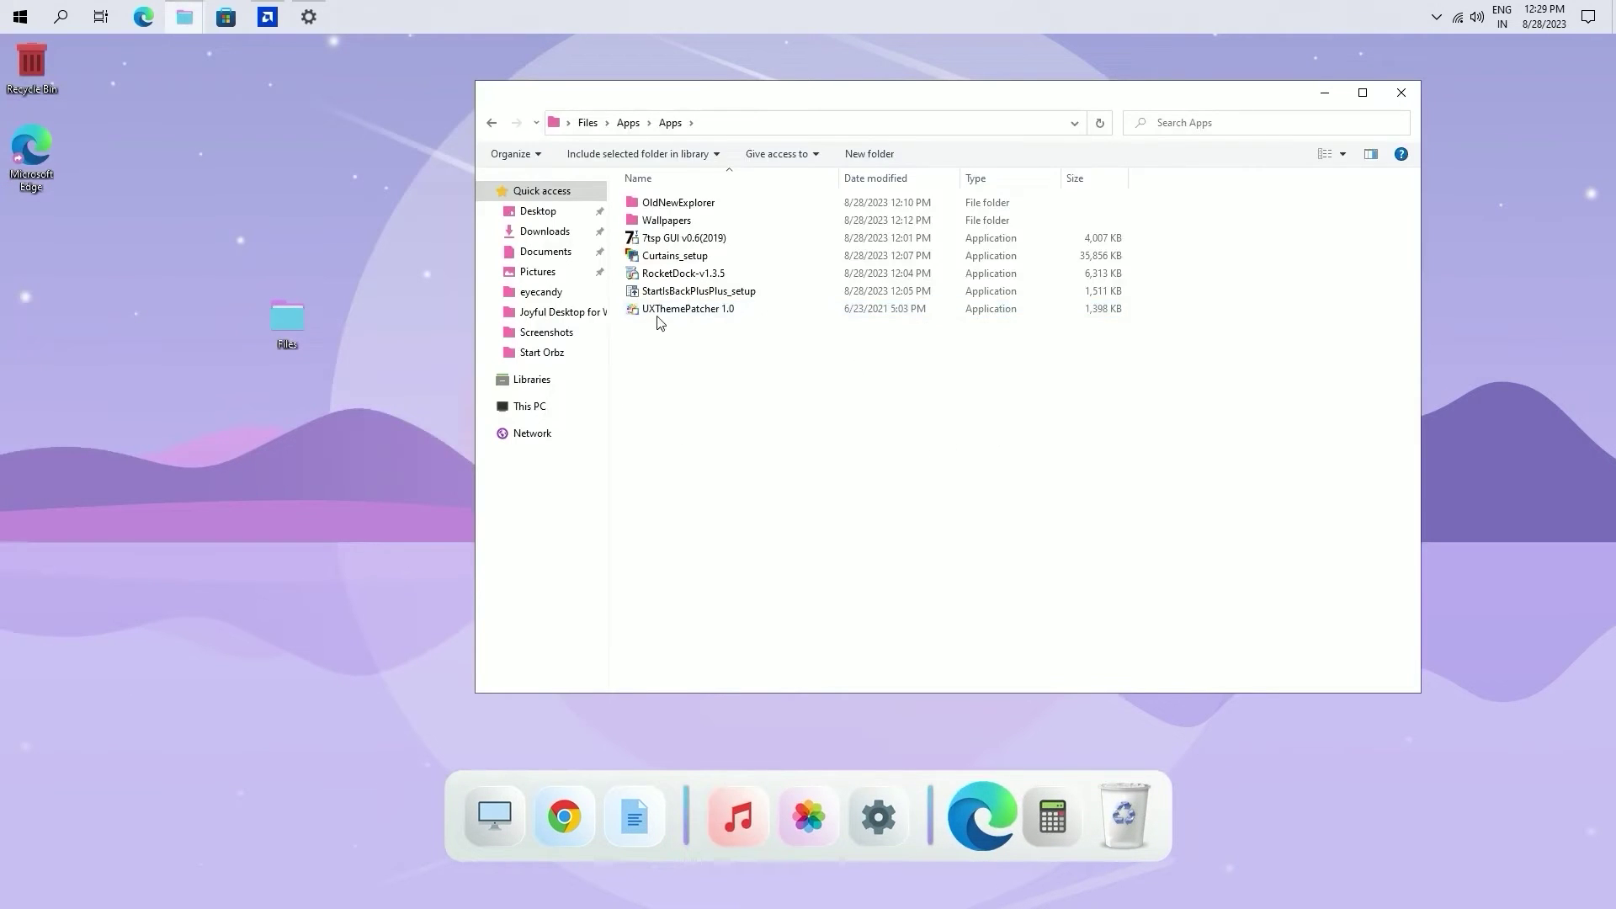
Step: Run the StartIsBack installer for all users, targeting C:\Program Files (x86)\StartIsBack
double_click(670, 291)
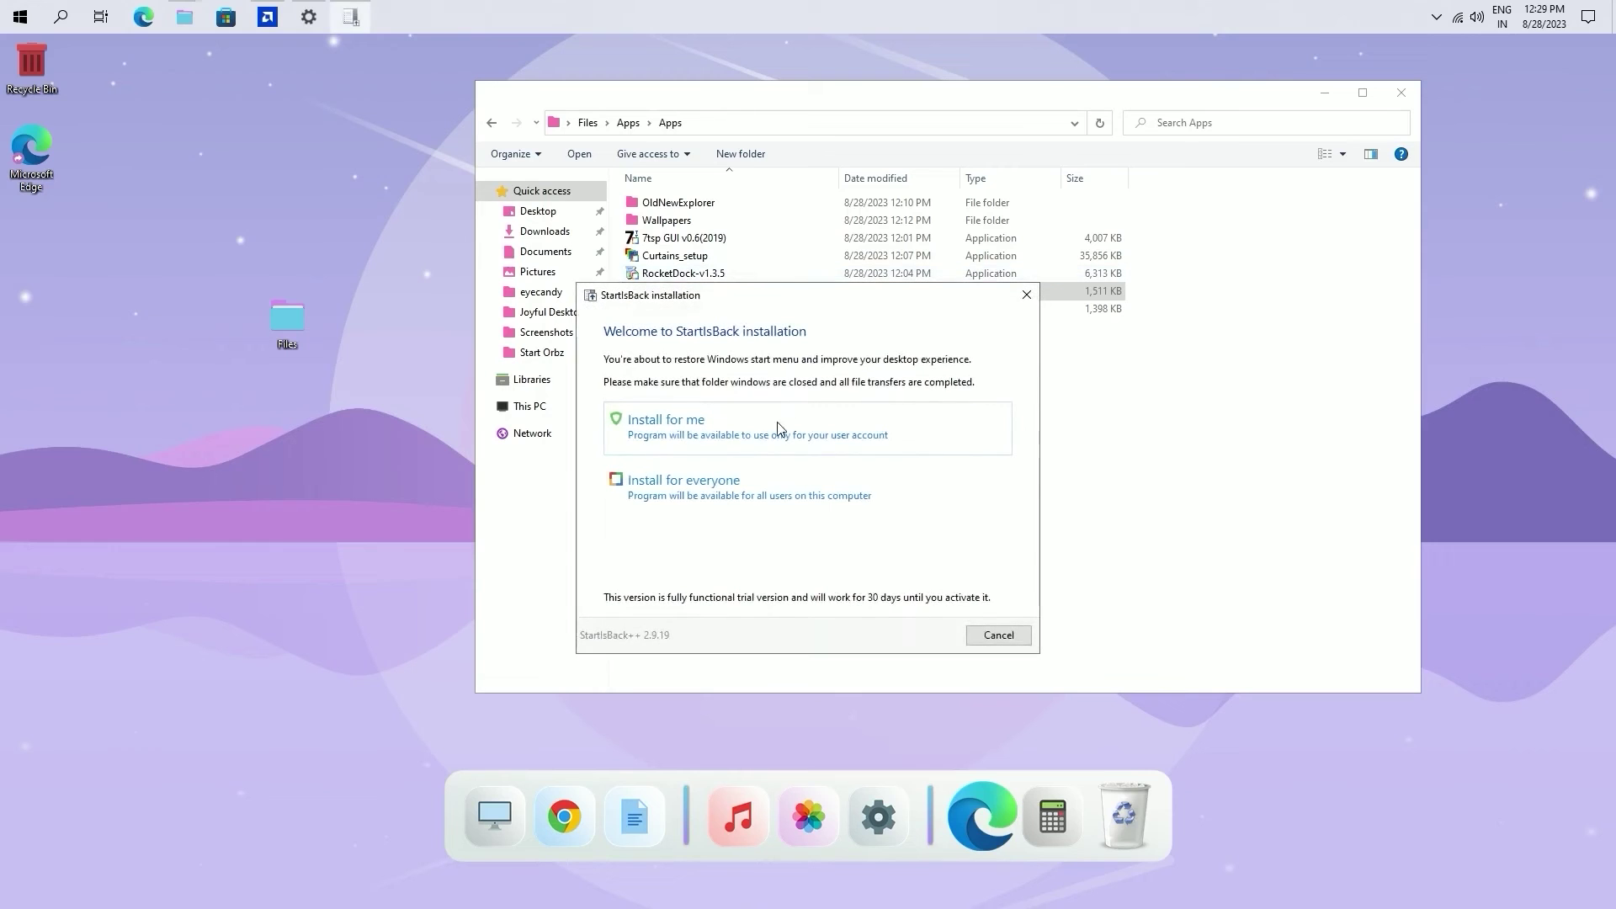
click(717, 479)
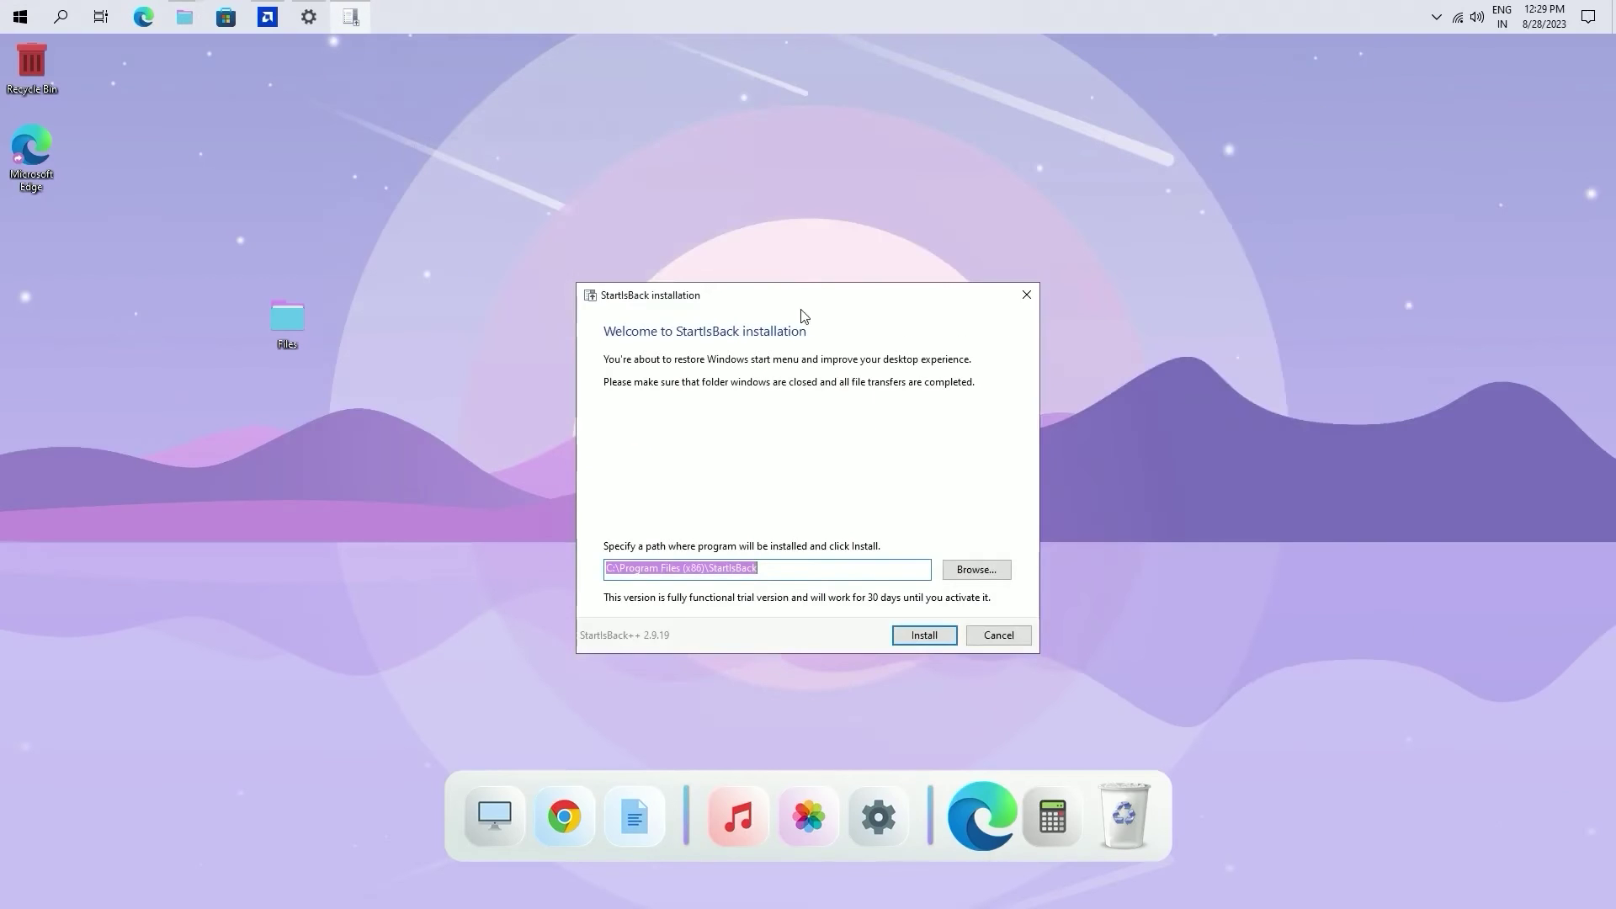
click(933, 559)
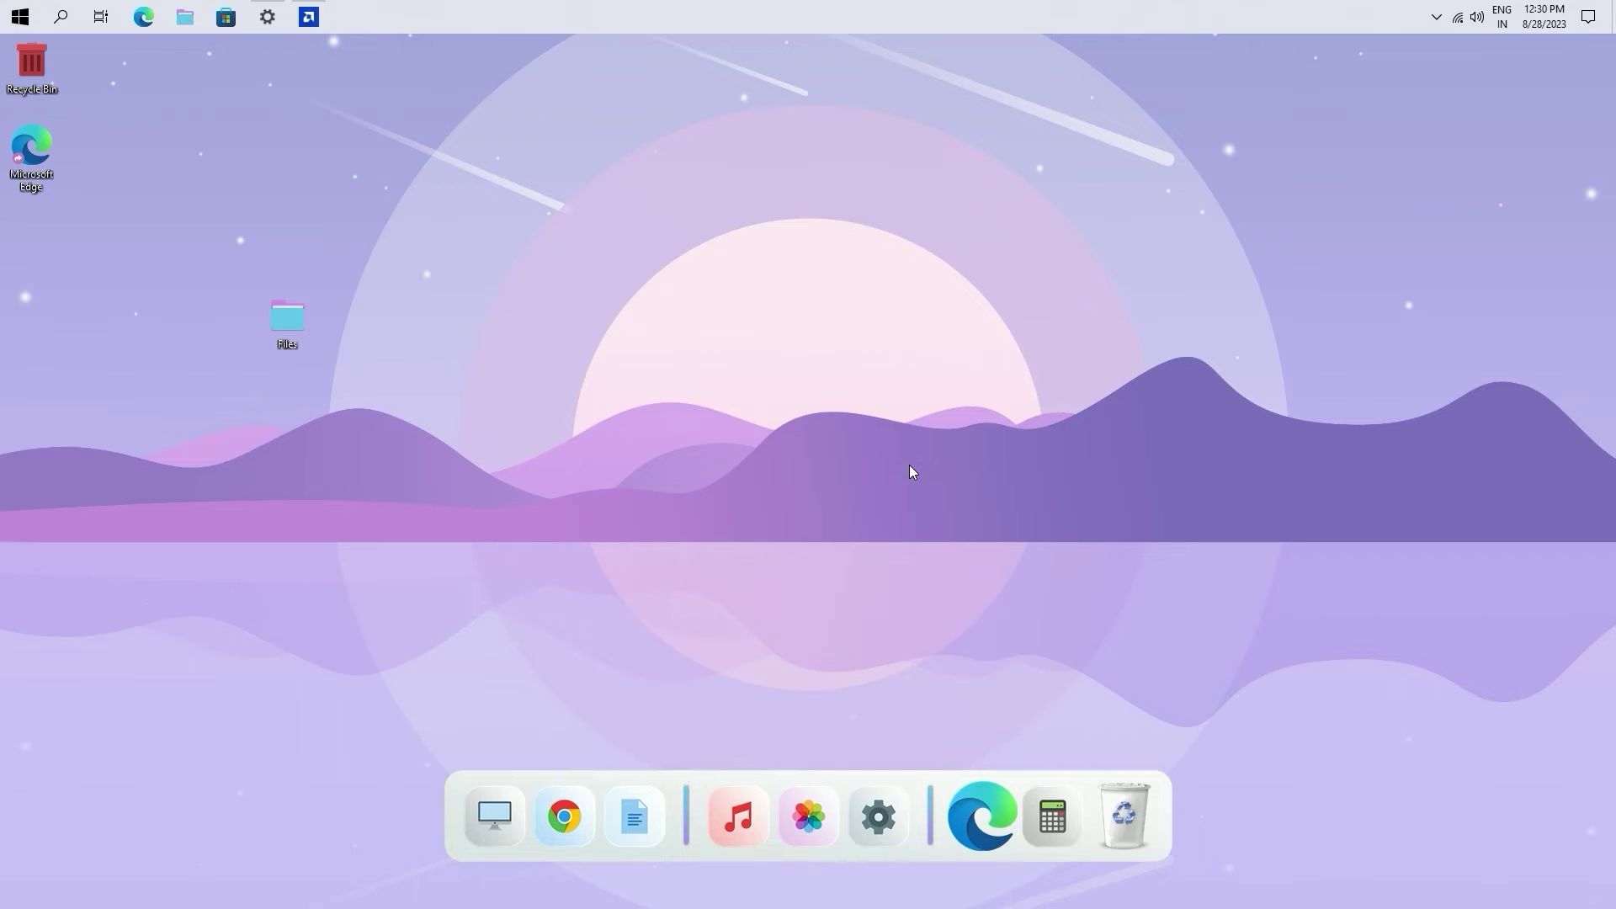
Step: Load orb 2 from Desktop > Files > joyful_desktop's Start Orbz folder as a custom Start button
click(707, 525)
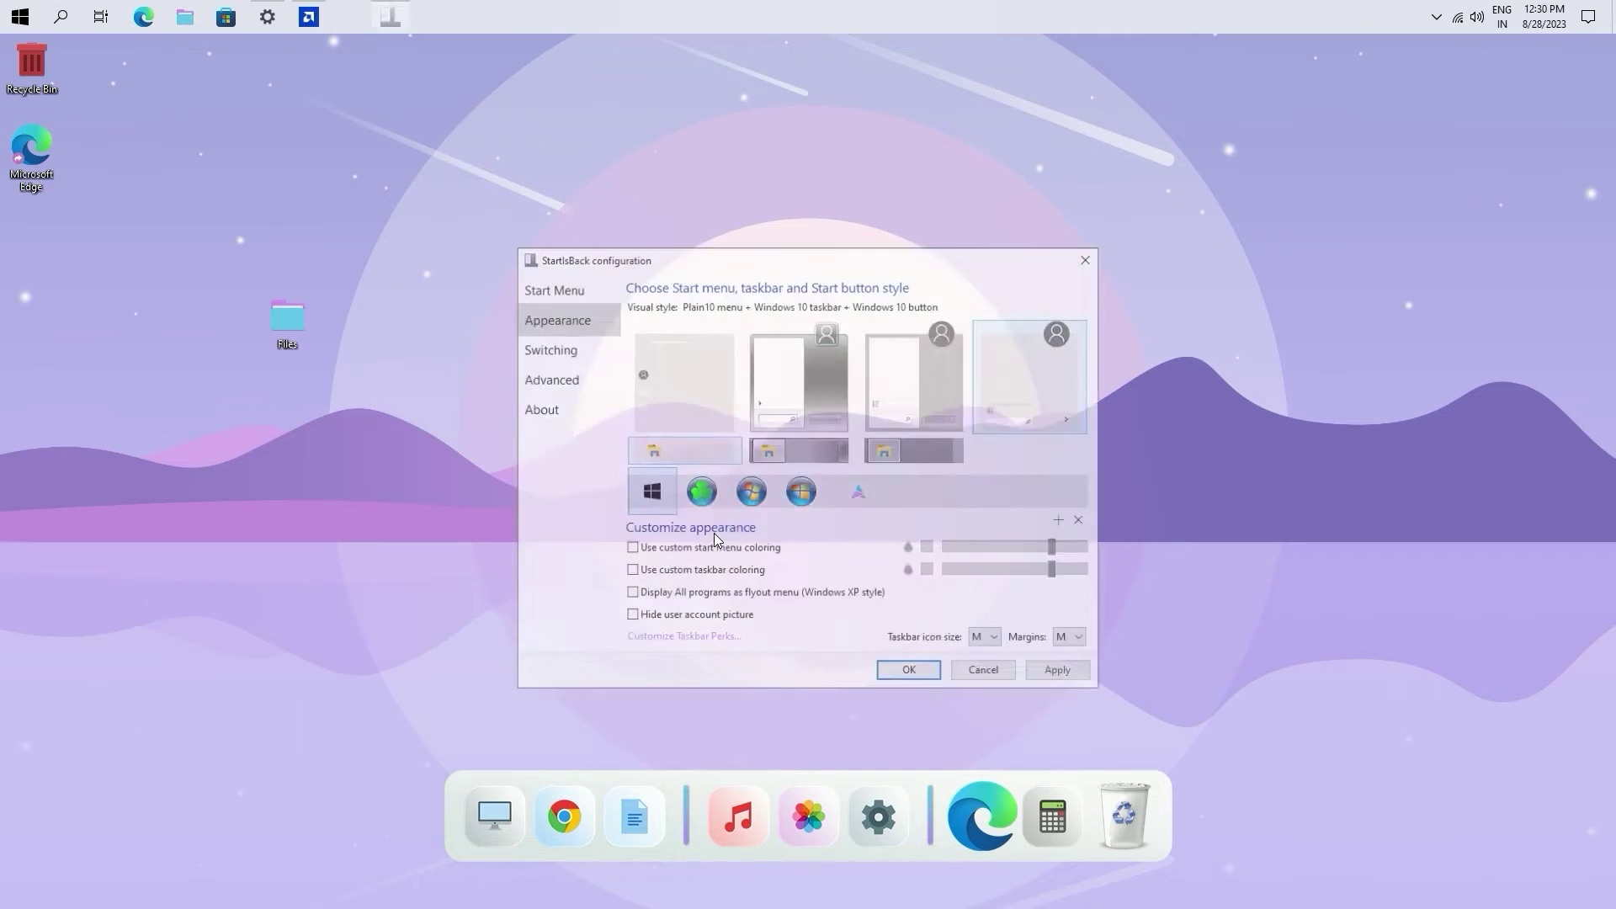
drag(843, 264, 869, 202)
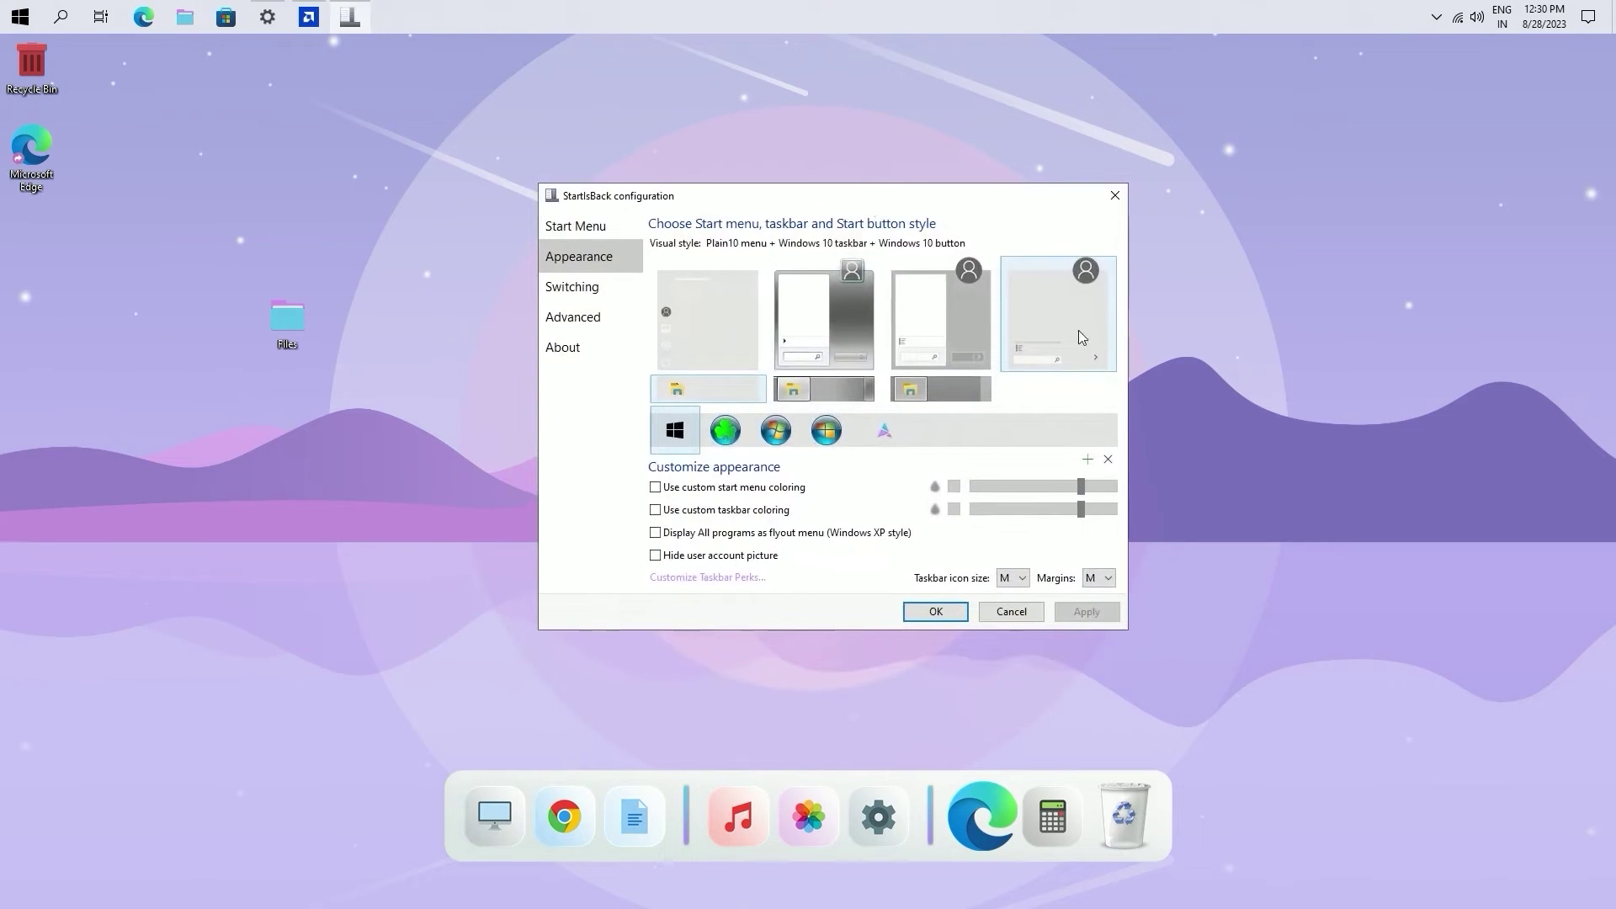
click(1089, 465)
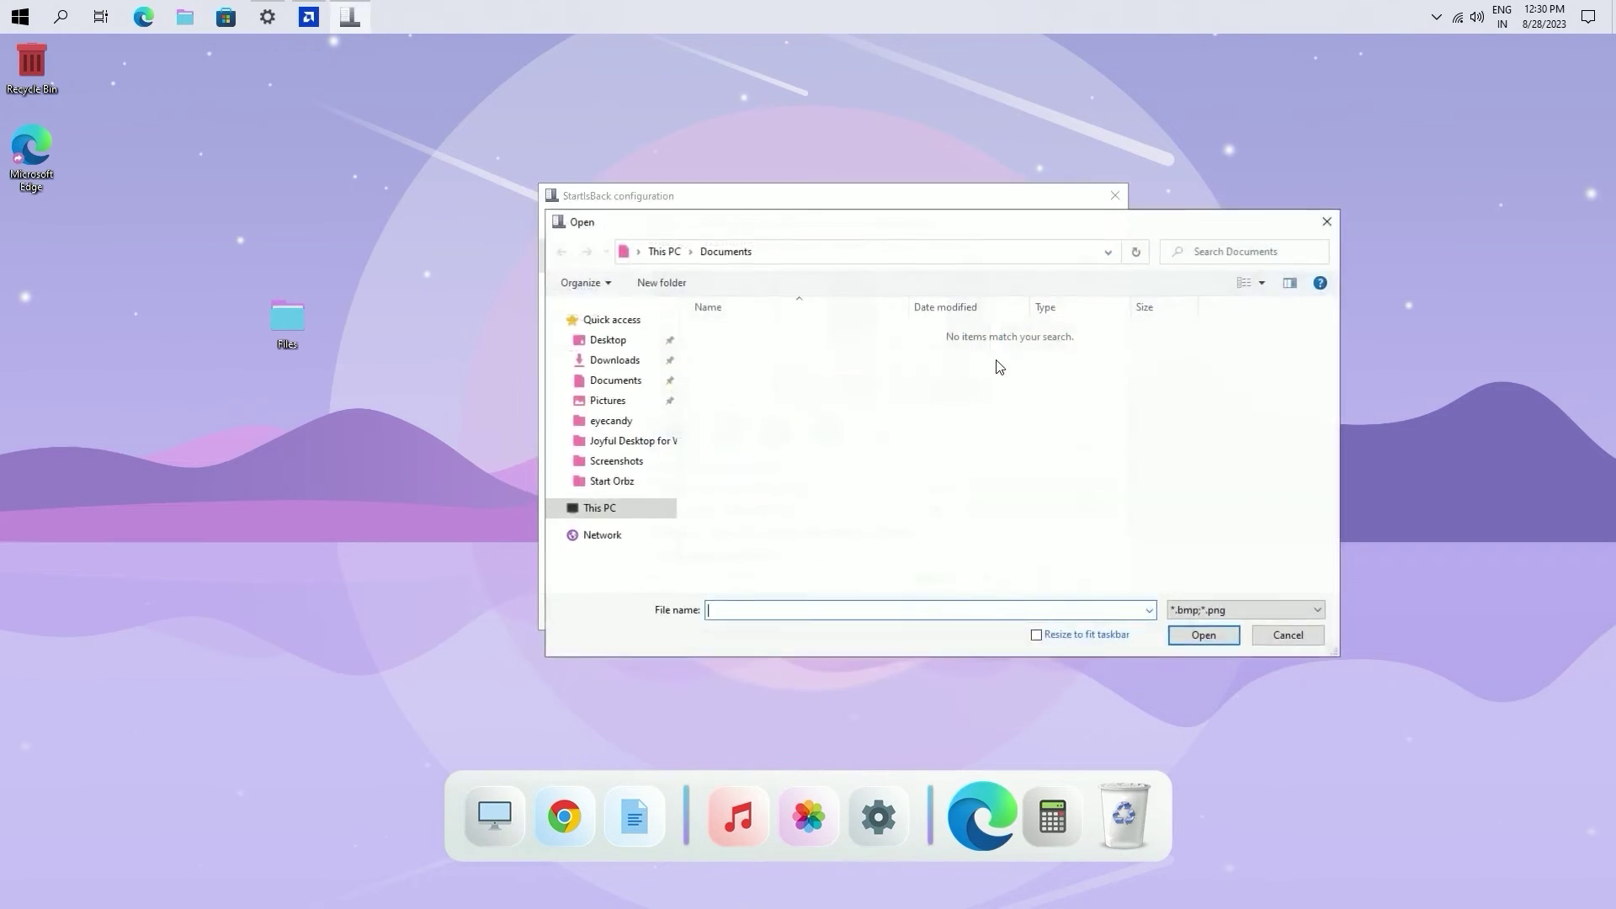
click(622, 367)
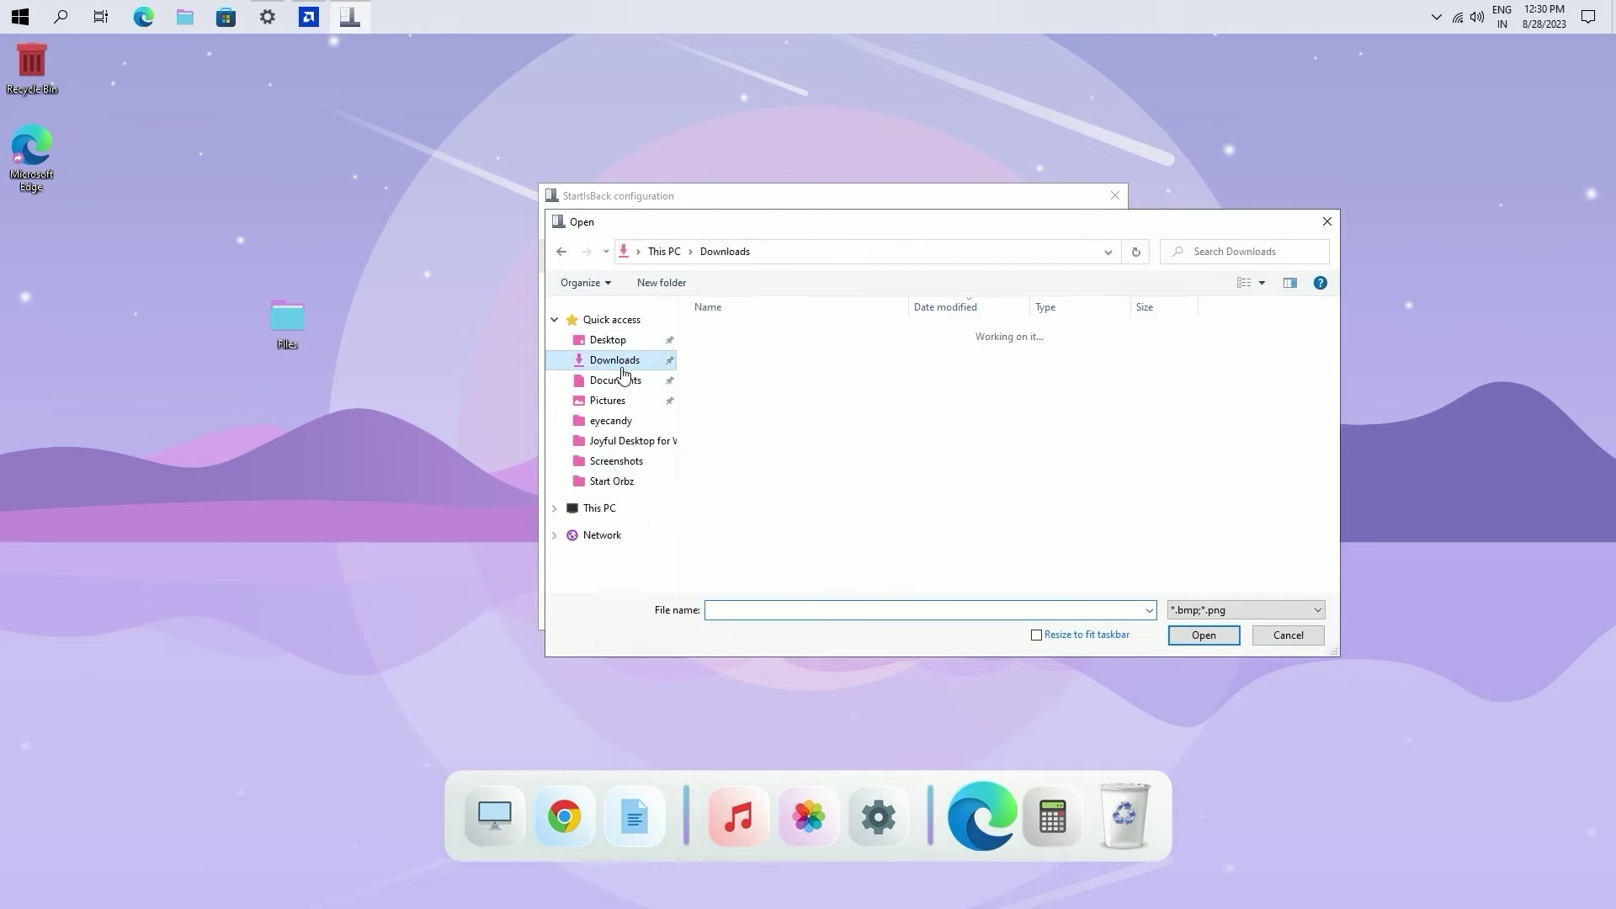
click(620, 344)
double_click(713, 334)
double_click(749, 349)
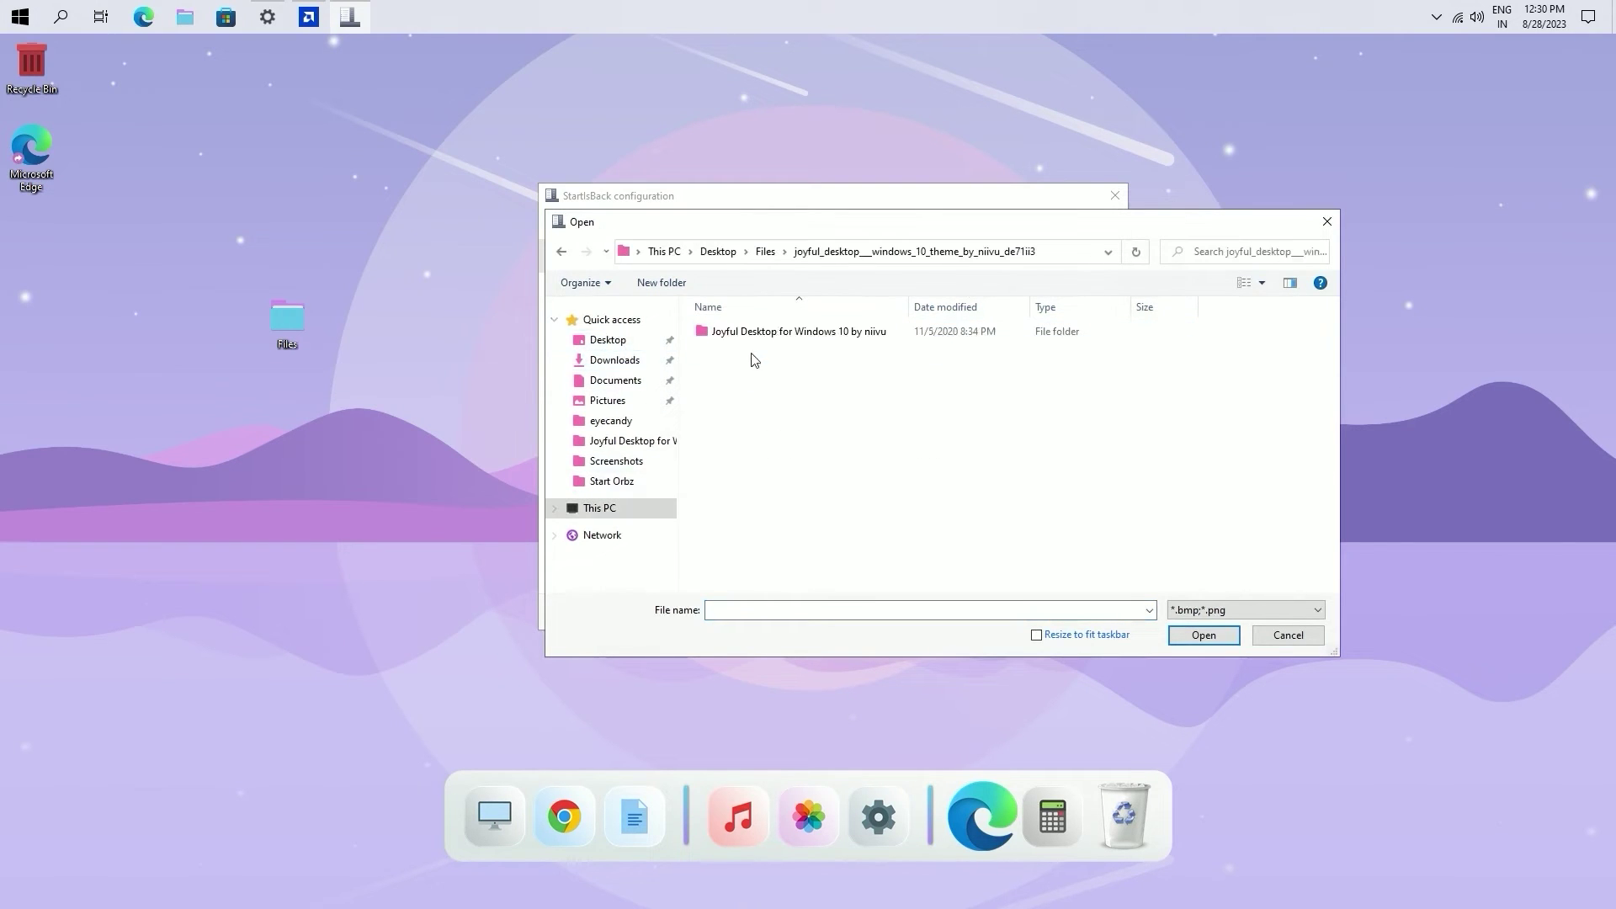
double_click(786, 332)
double_click(734, 473)
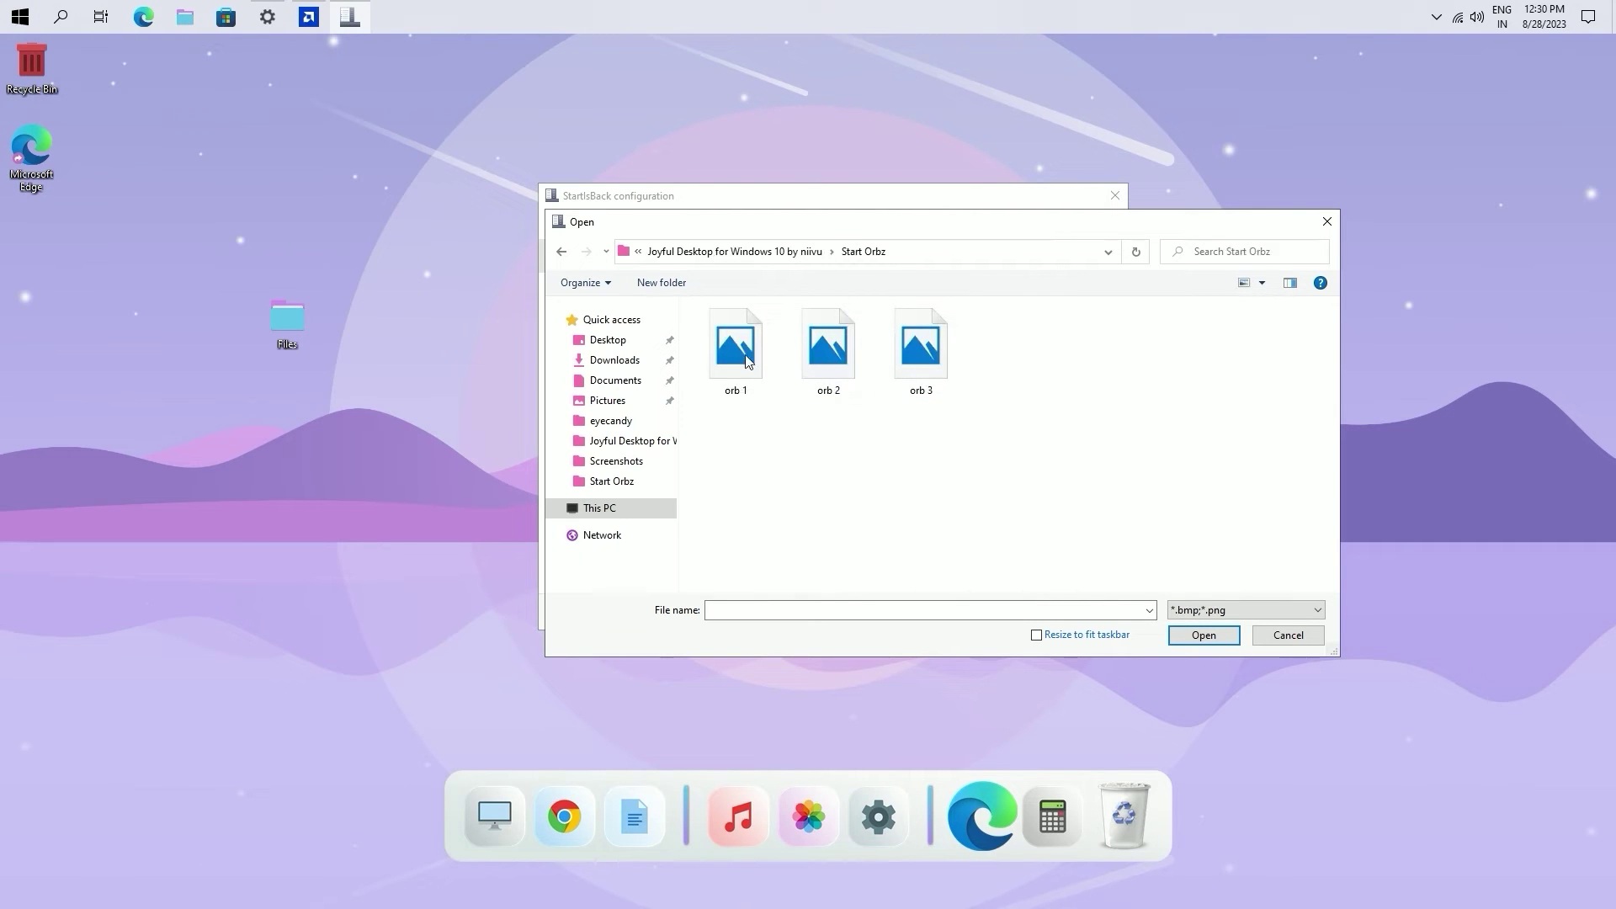
click(836, 353)
click(1203, 636)
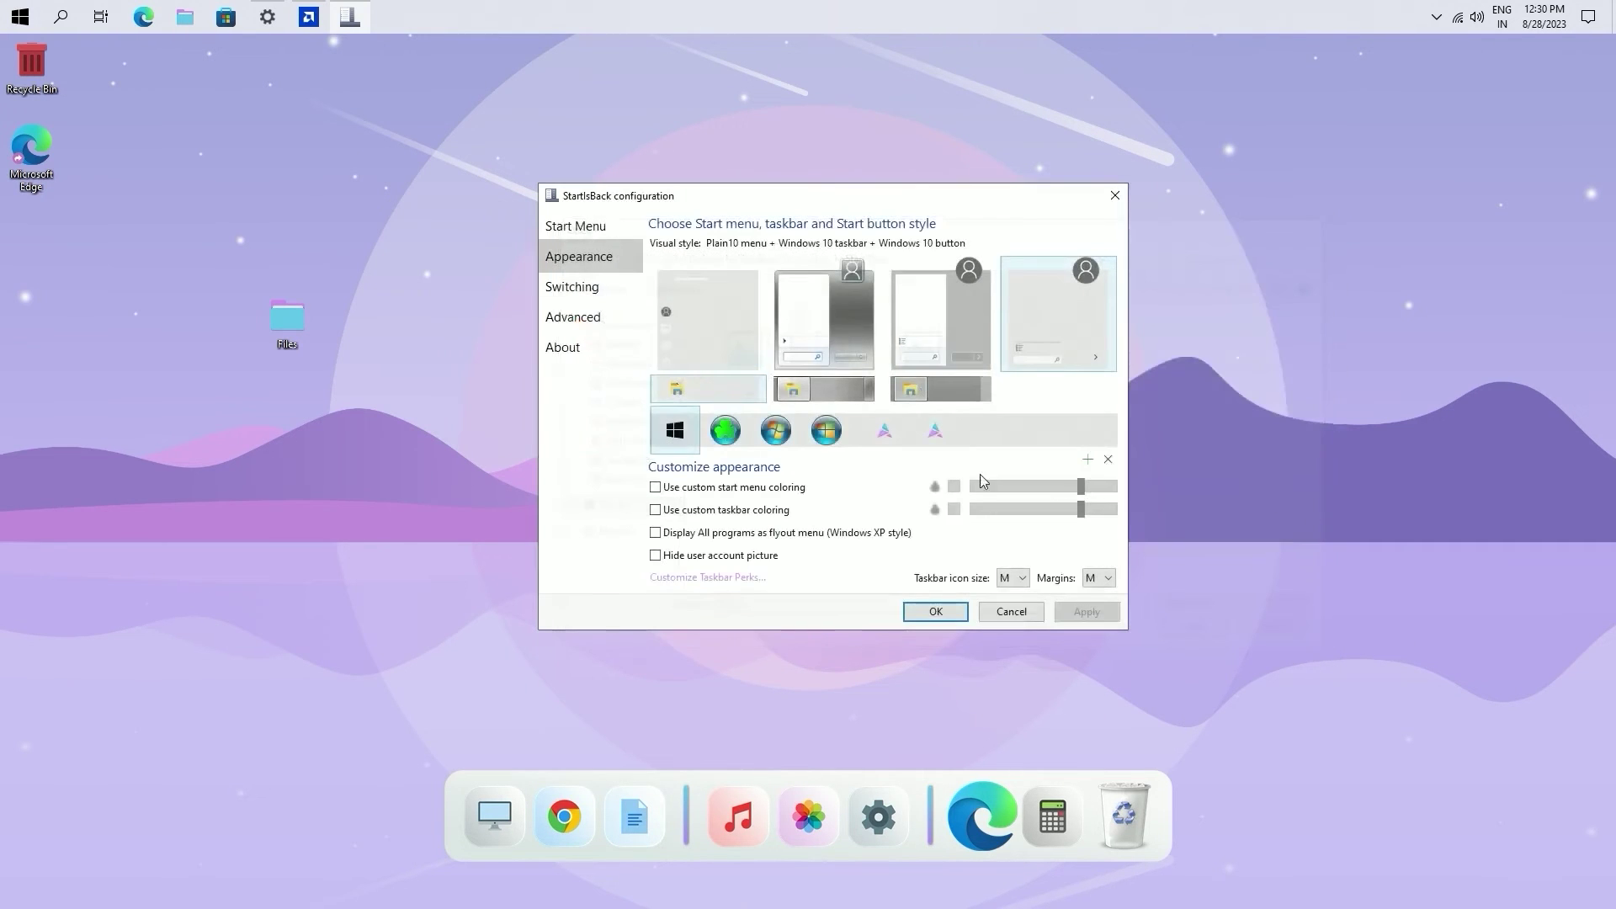
Step: Select the orb 2 Start button and enable custom taskbar colouring, trying purple then magenta
click(936, 433)
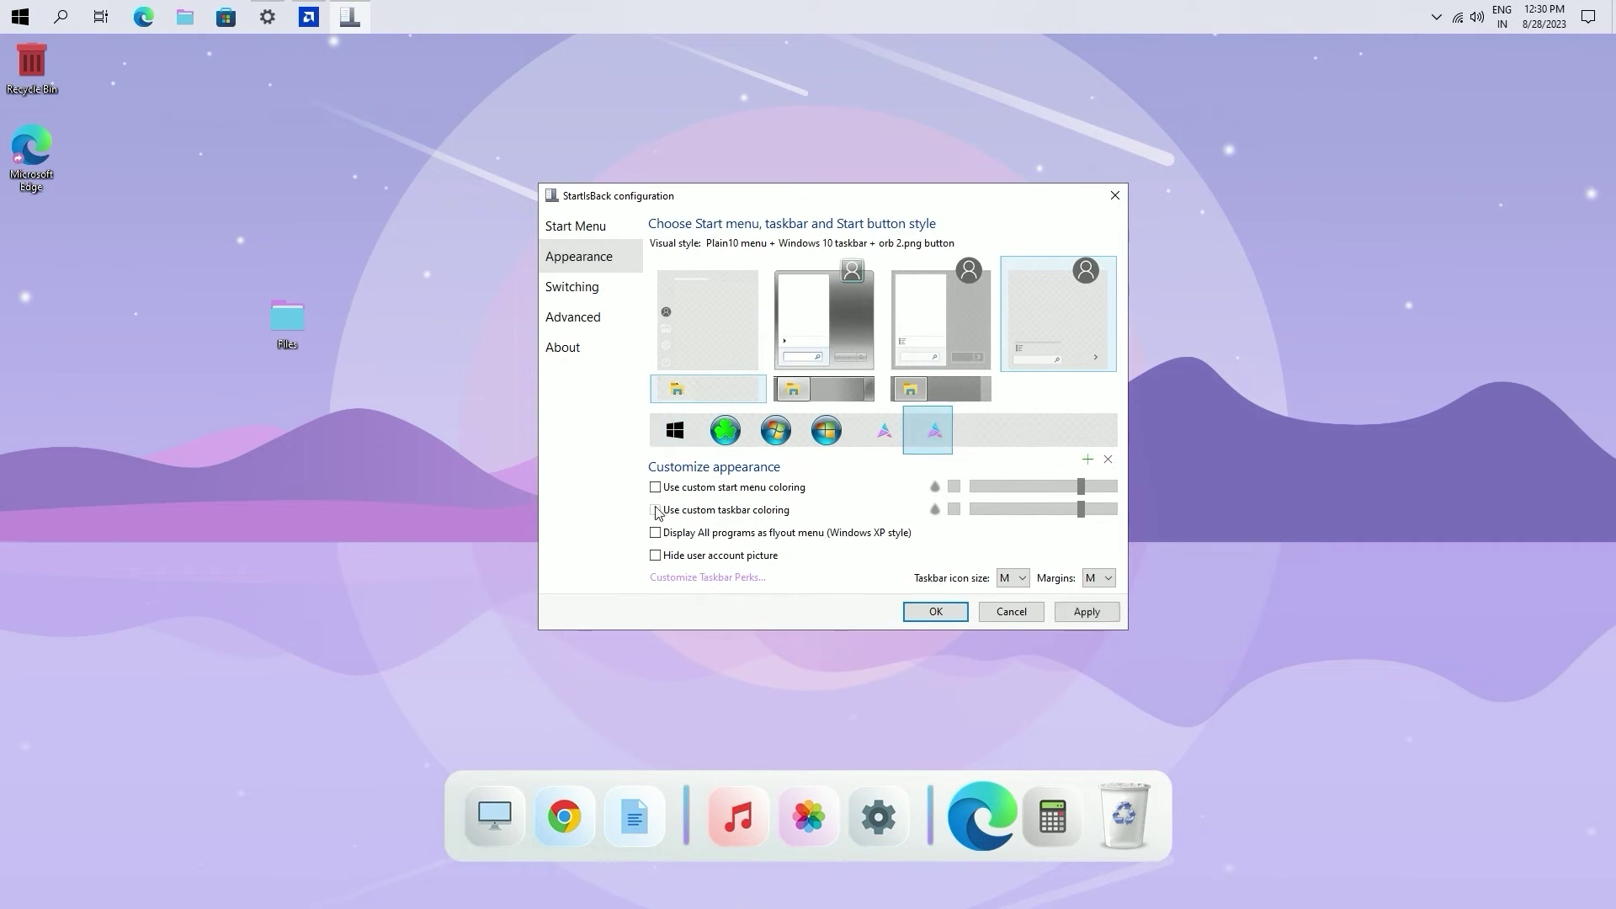
click(954, 509)
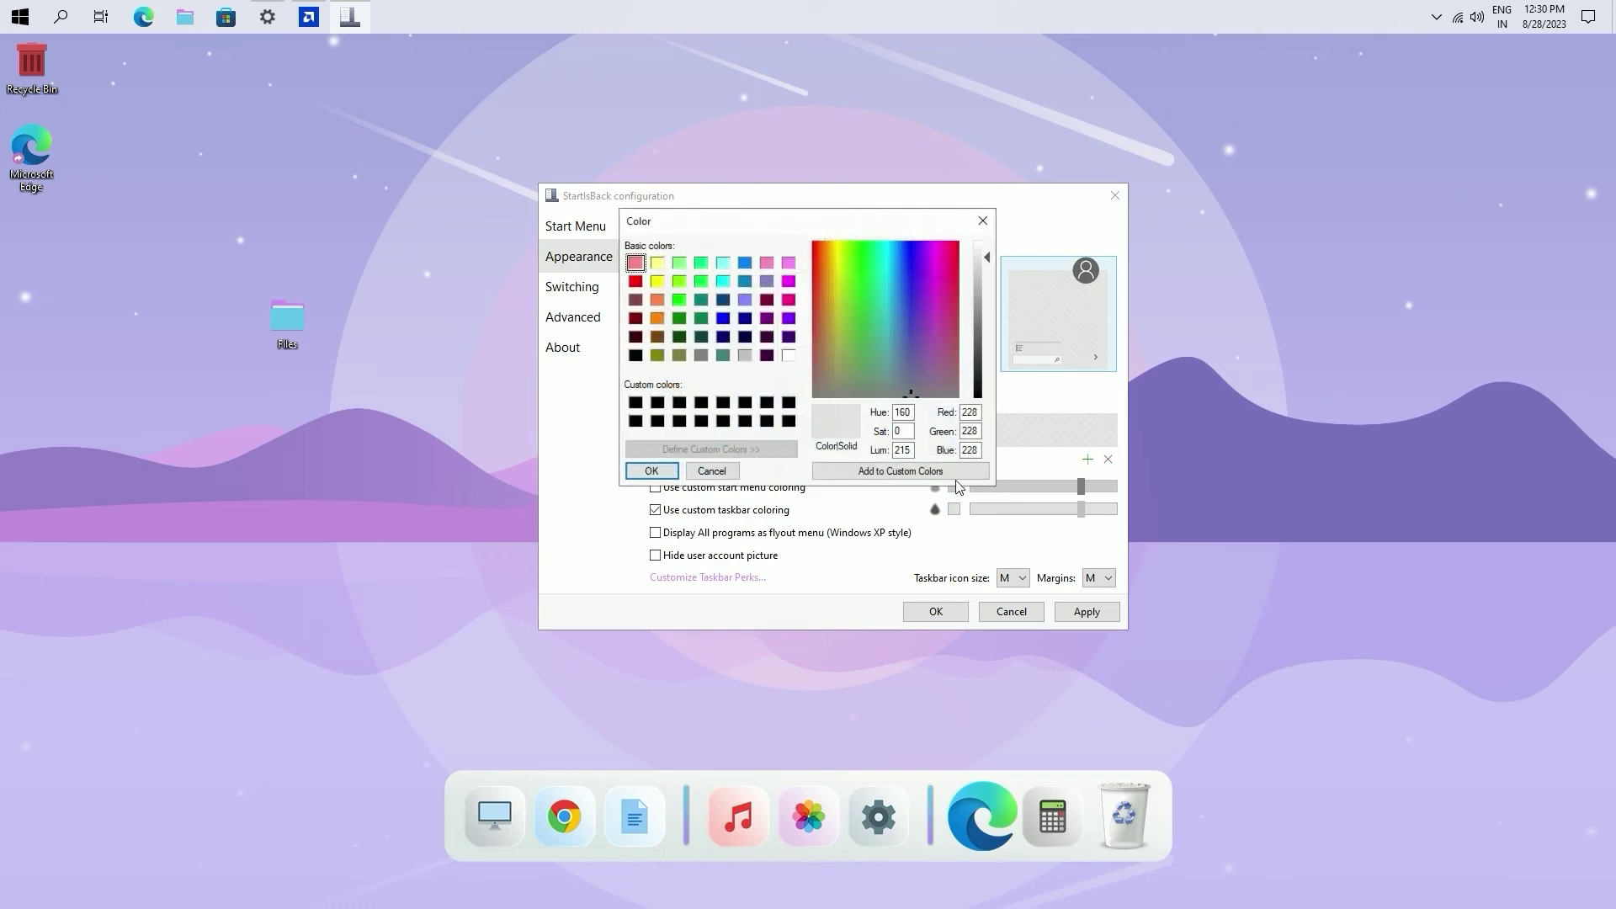
click(649, 471)
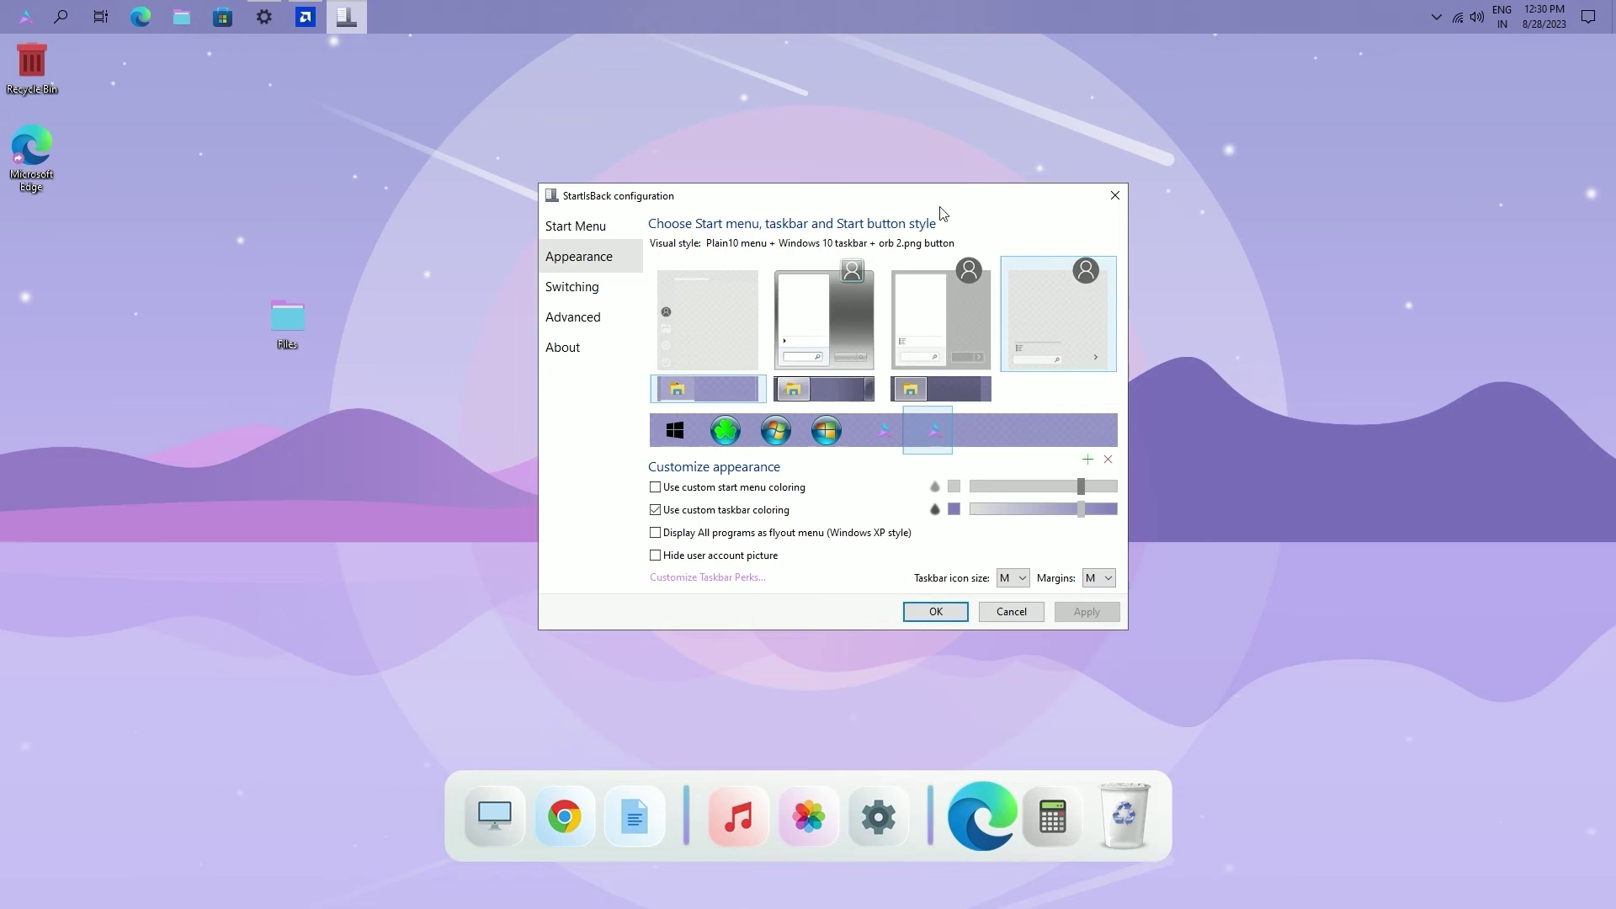
drag(940, 207, 1062, 178)
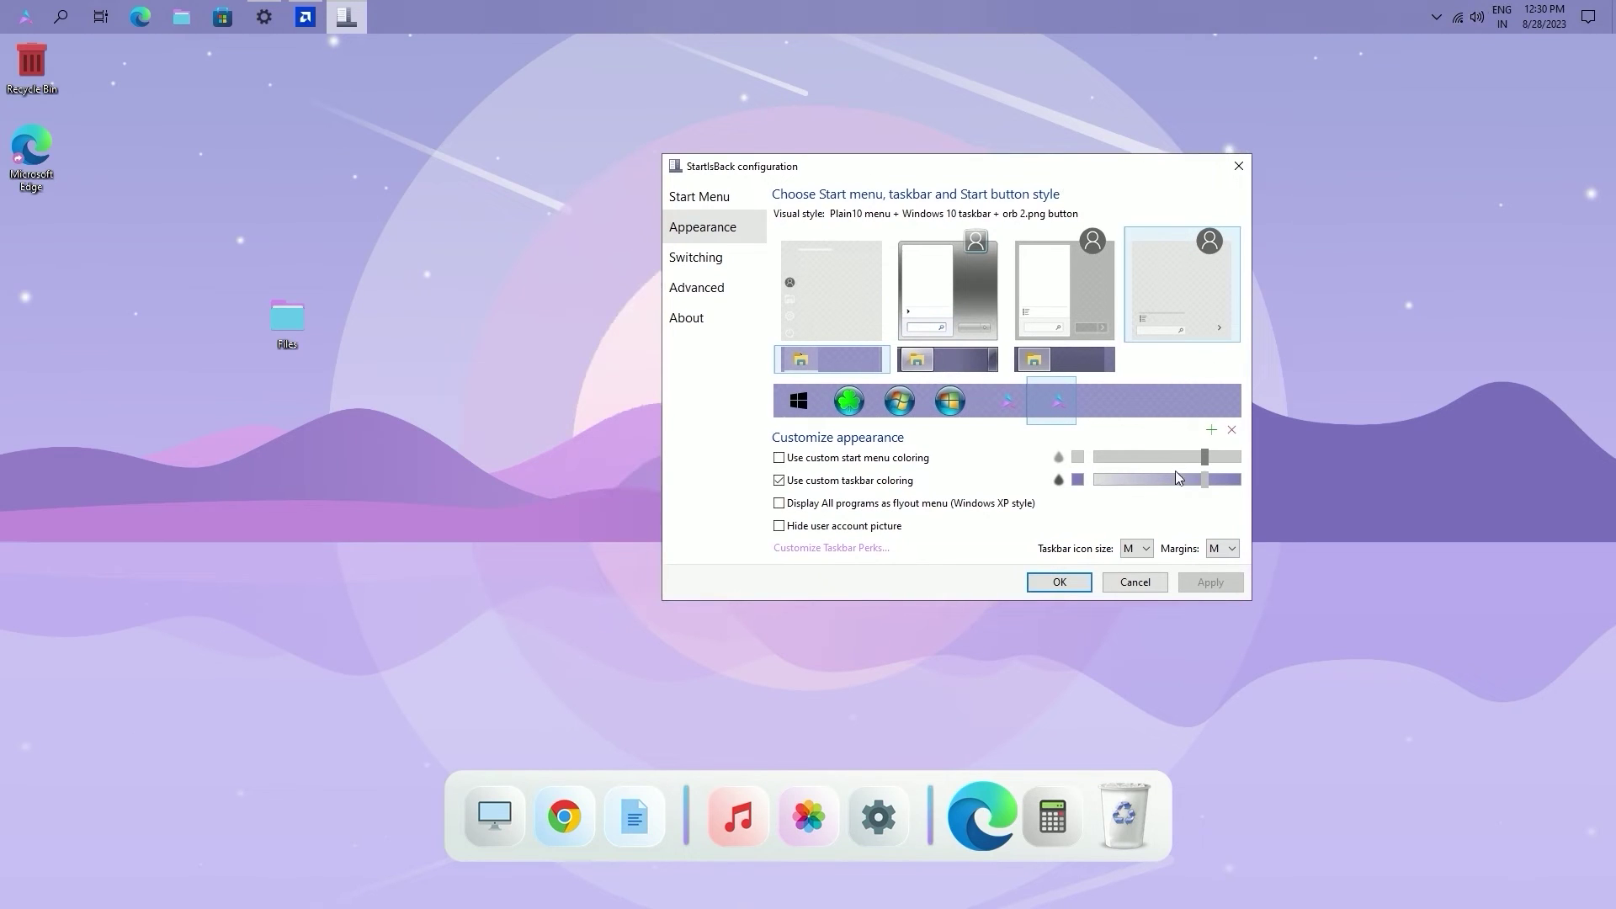
click(1078, 480)
click(930, 252)
key(Return)
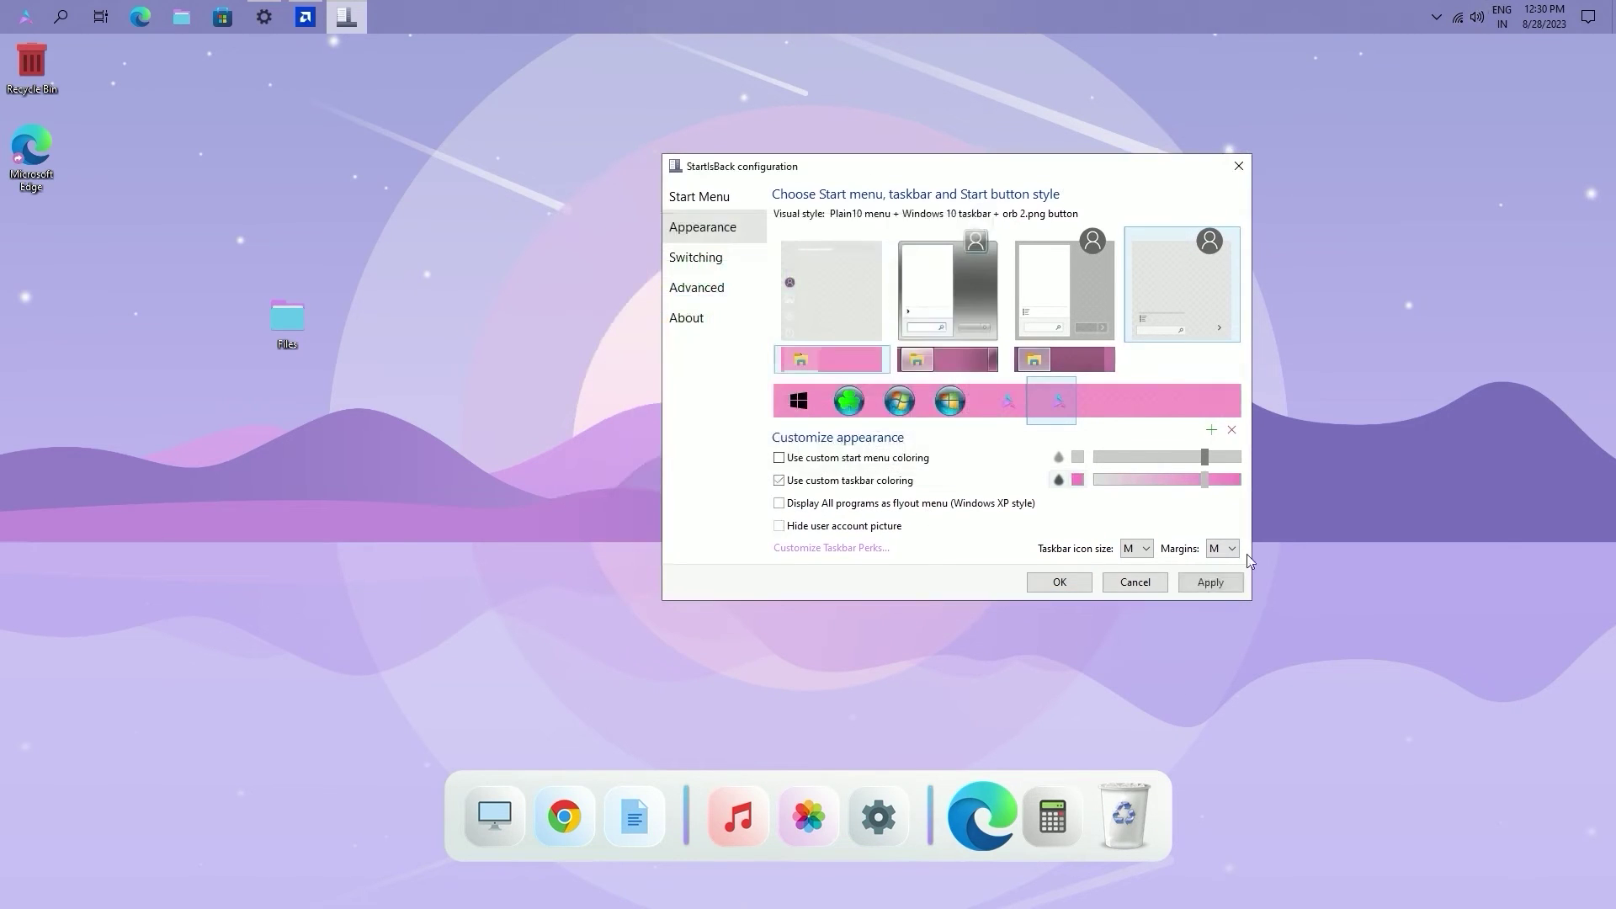
Step: Try dark blue and light cyan, then settle on pink for the taskbar and apply
drag(1059, 174, 967, 210)
click(984, 516)
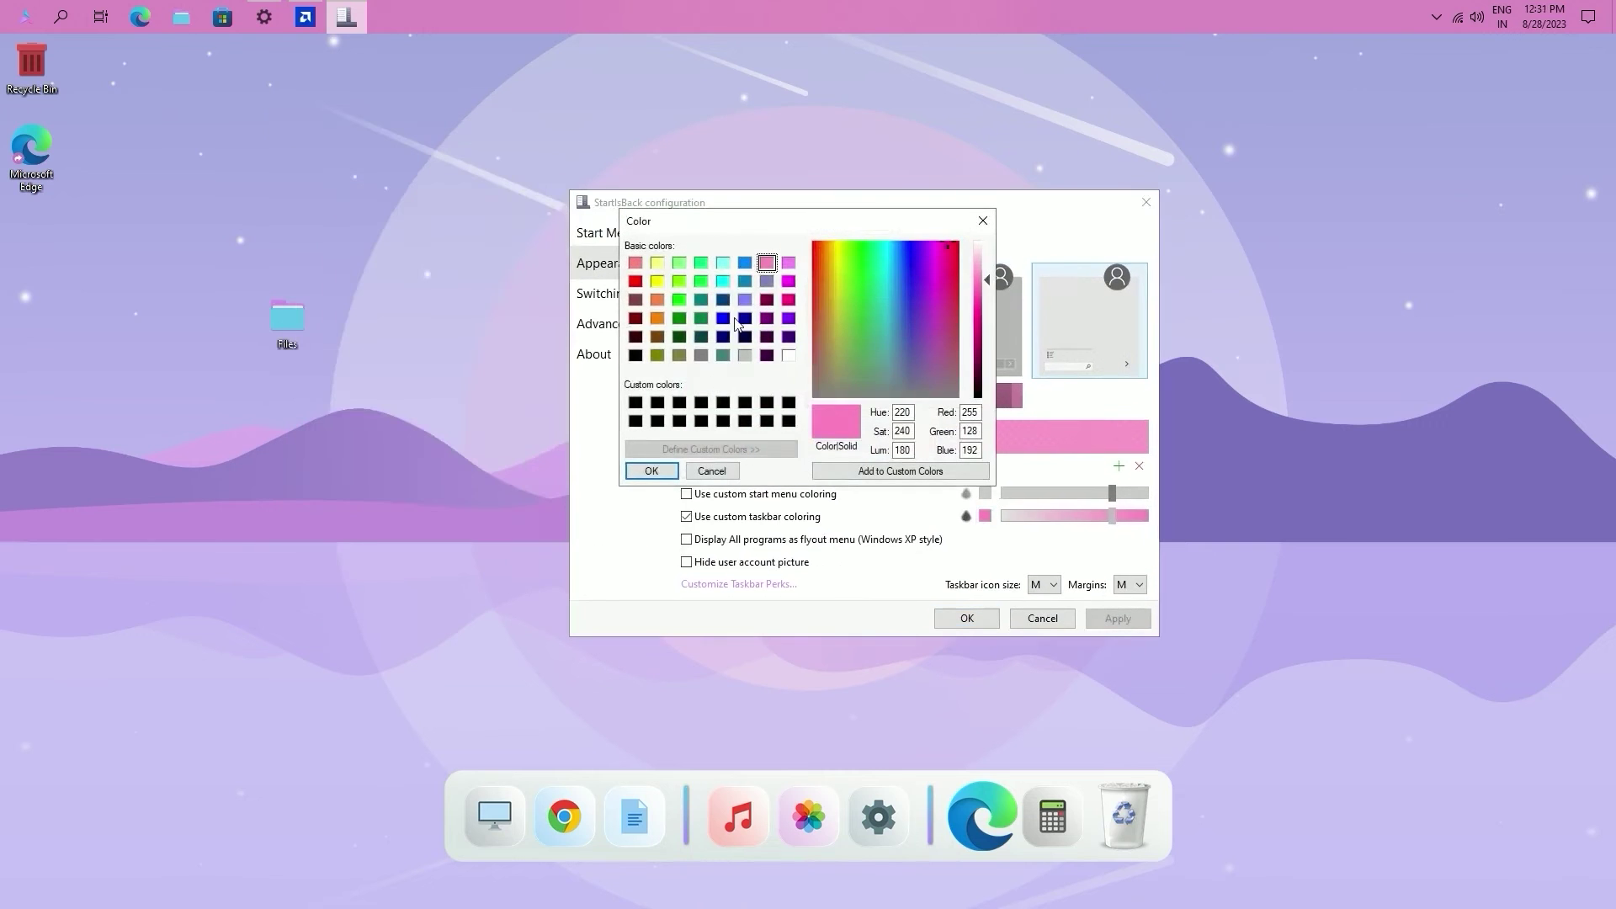
double_click(744, 320)
click(1104, 619)
drag(958, 207, 906, 161)
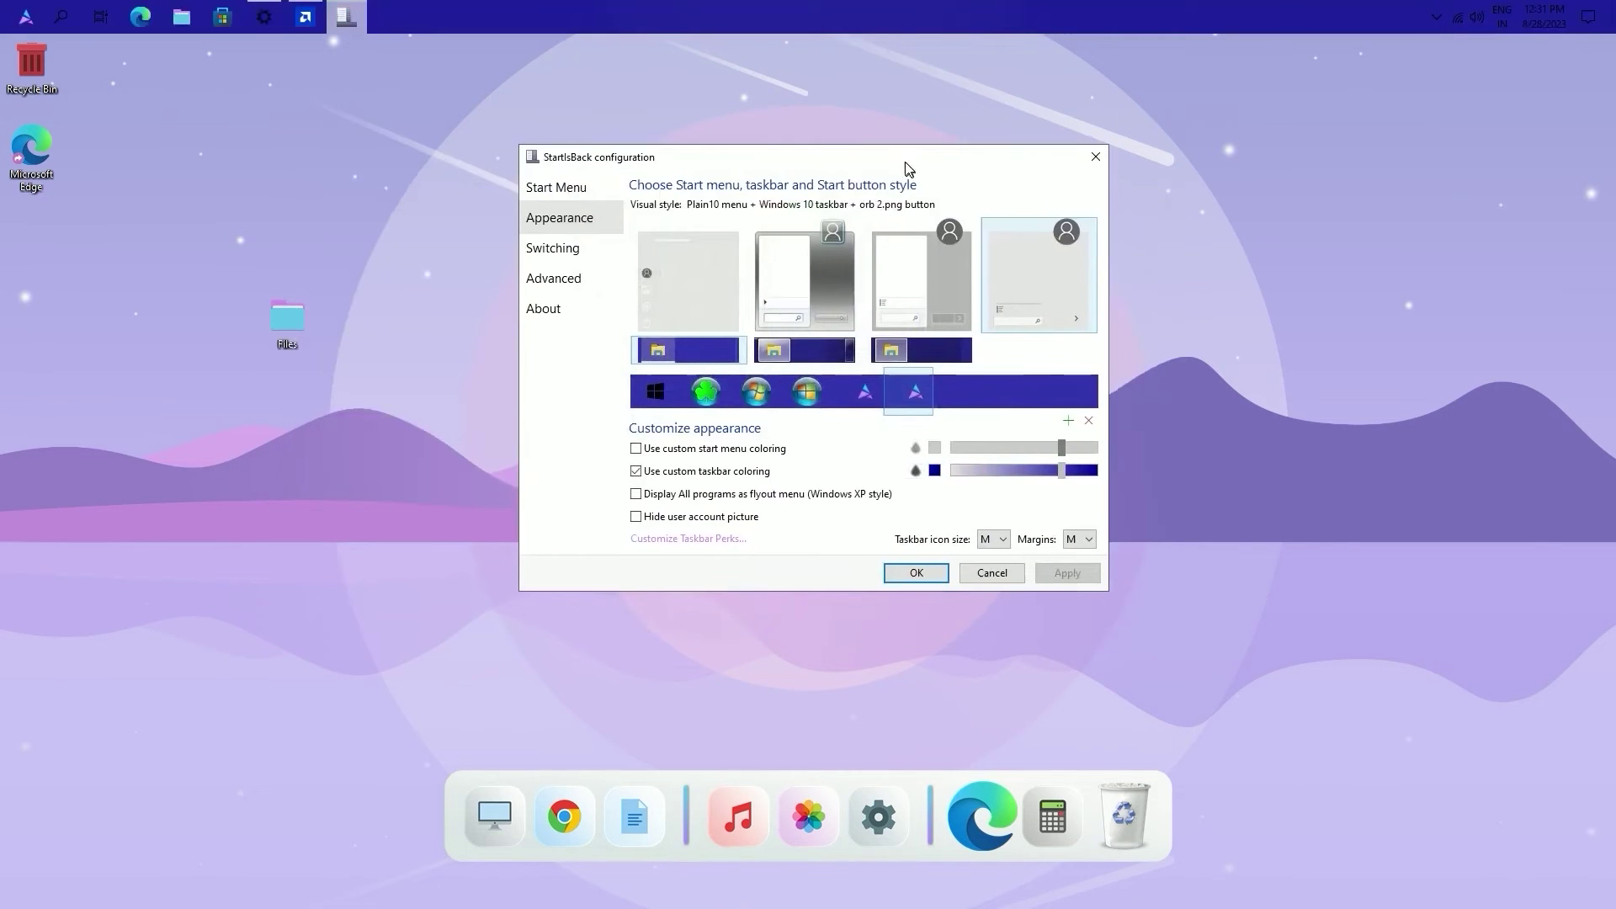
click(934, 470)
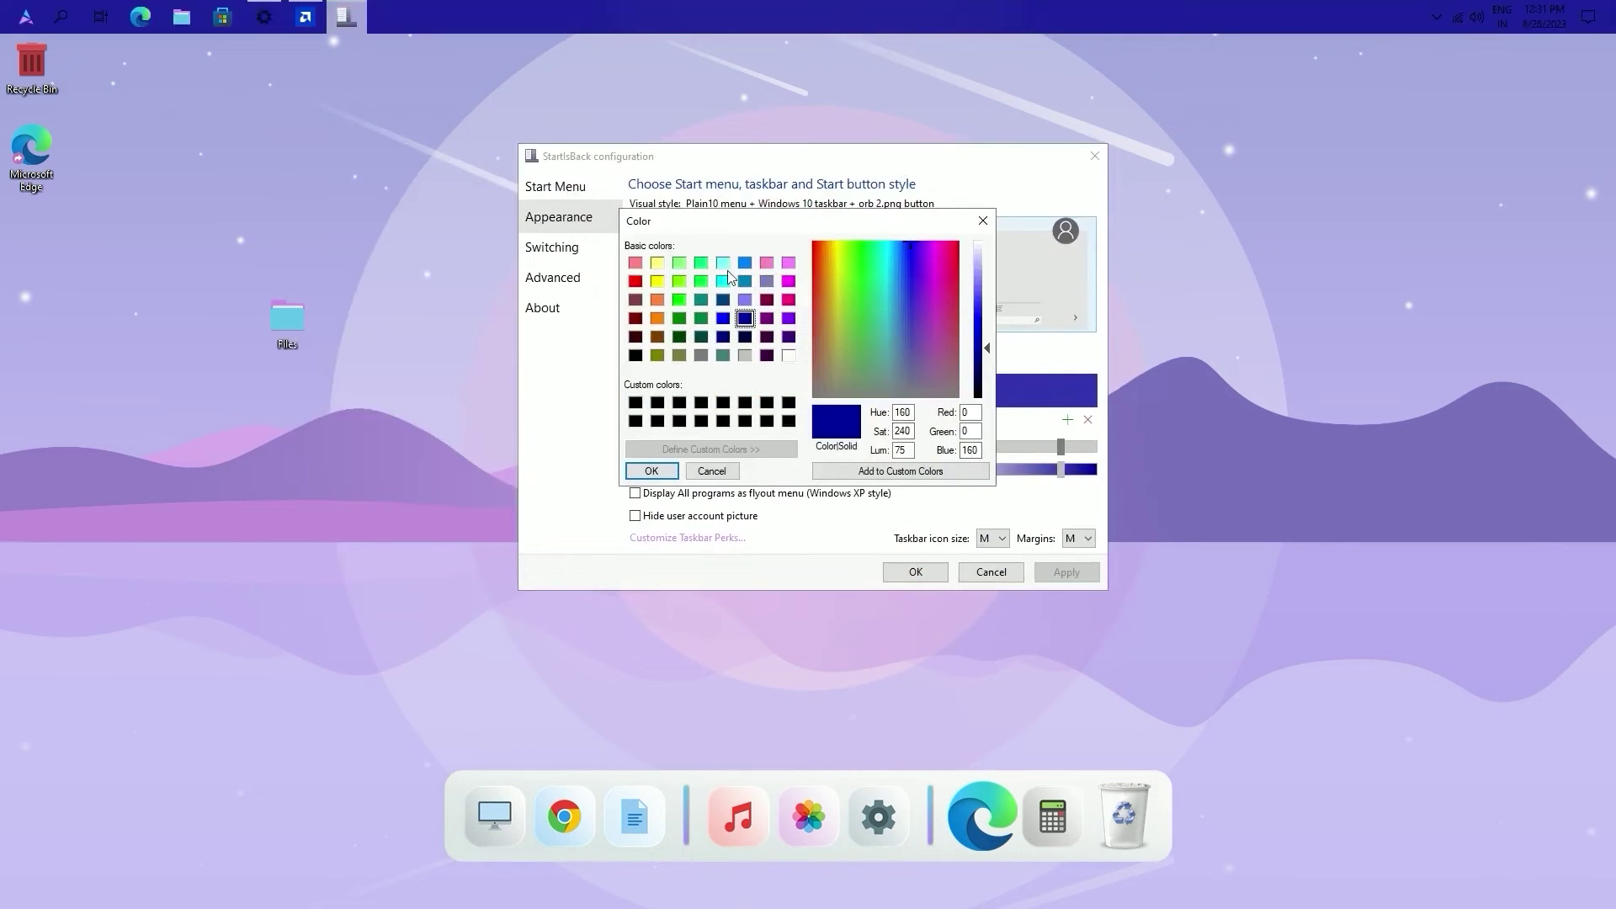
double_click(723, 263)
drag(640, 156, 597, 151)
click(891, 465)
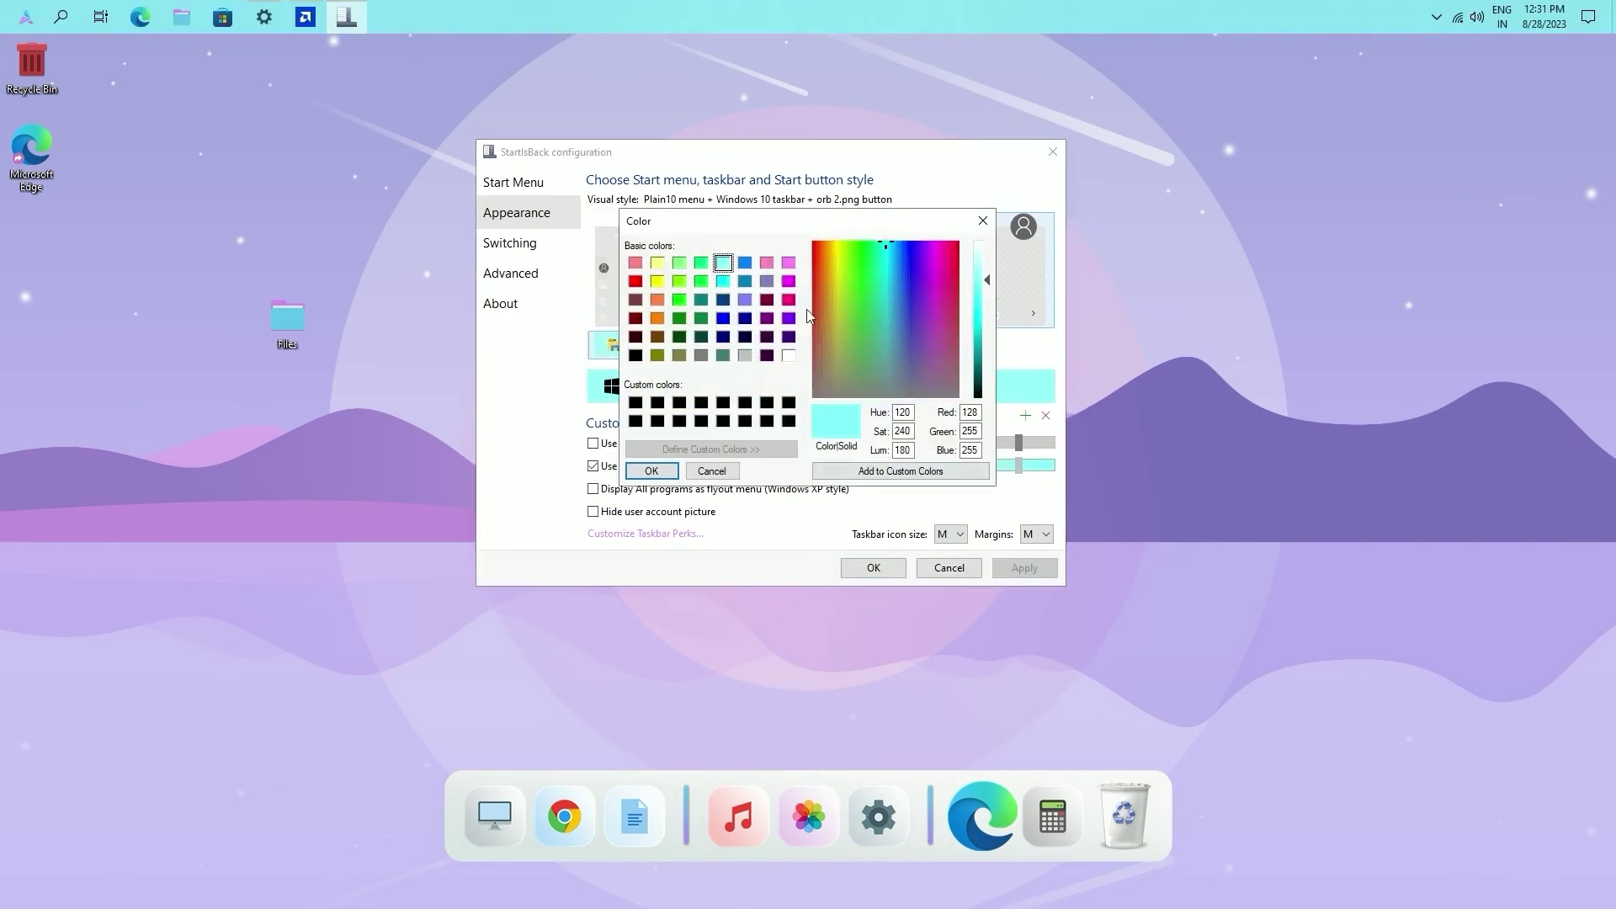
click(636, 263)
click(651, 470)
click(1024, 567)
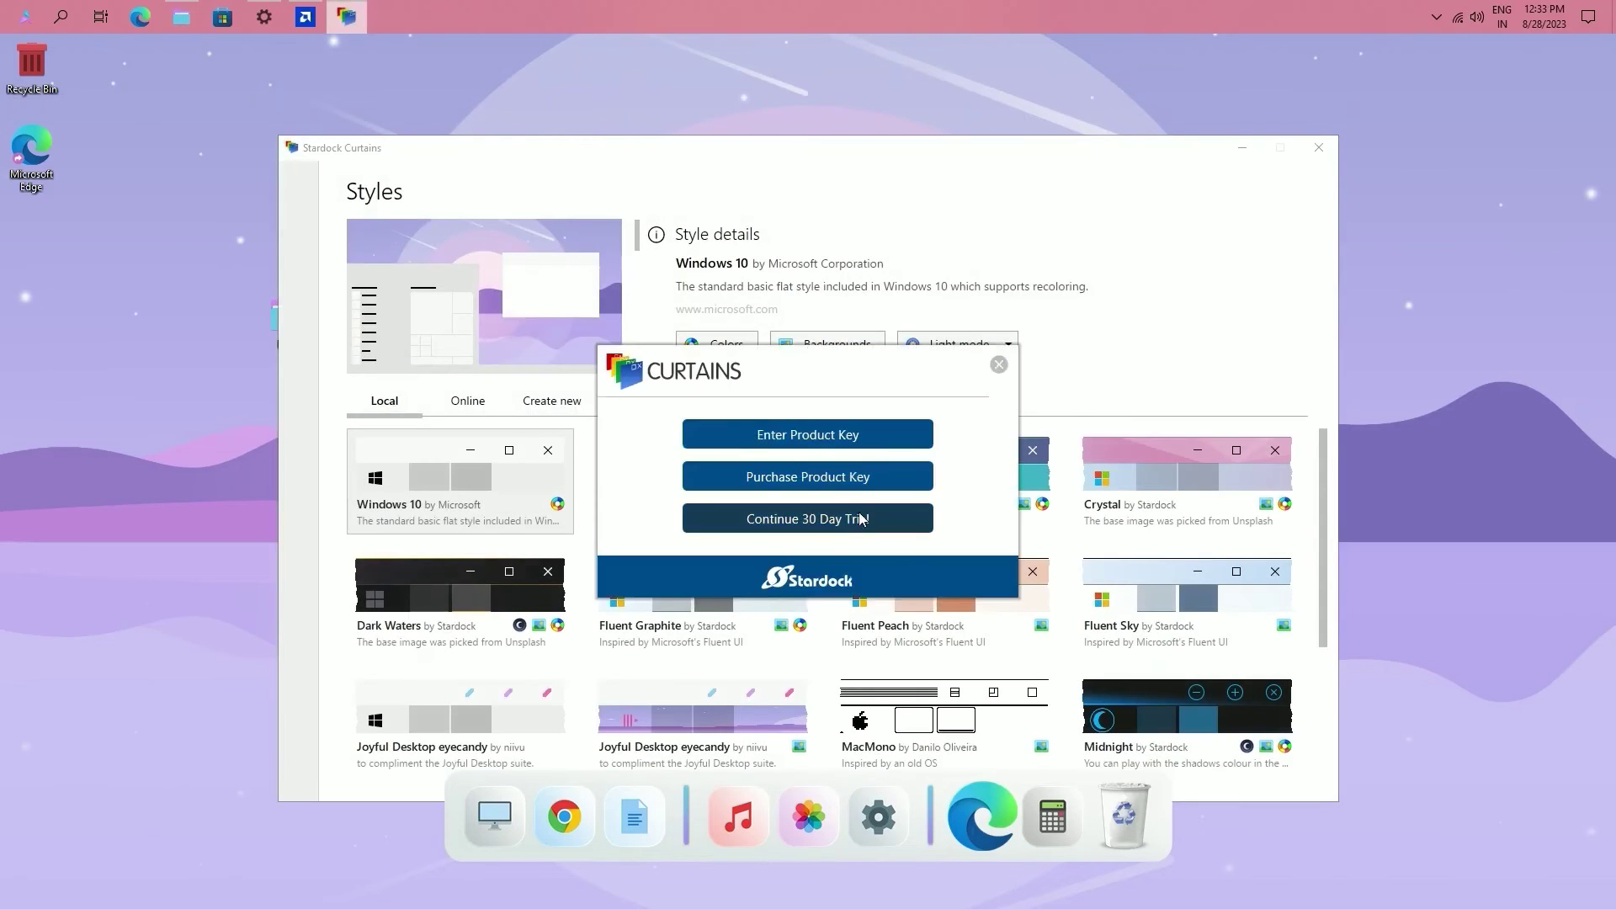
Step: Continue the Curtains 30-day trial, dismiss the welcome screen and browse the style list
click(862, 519)
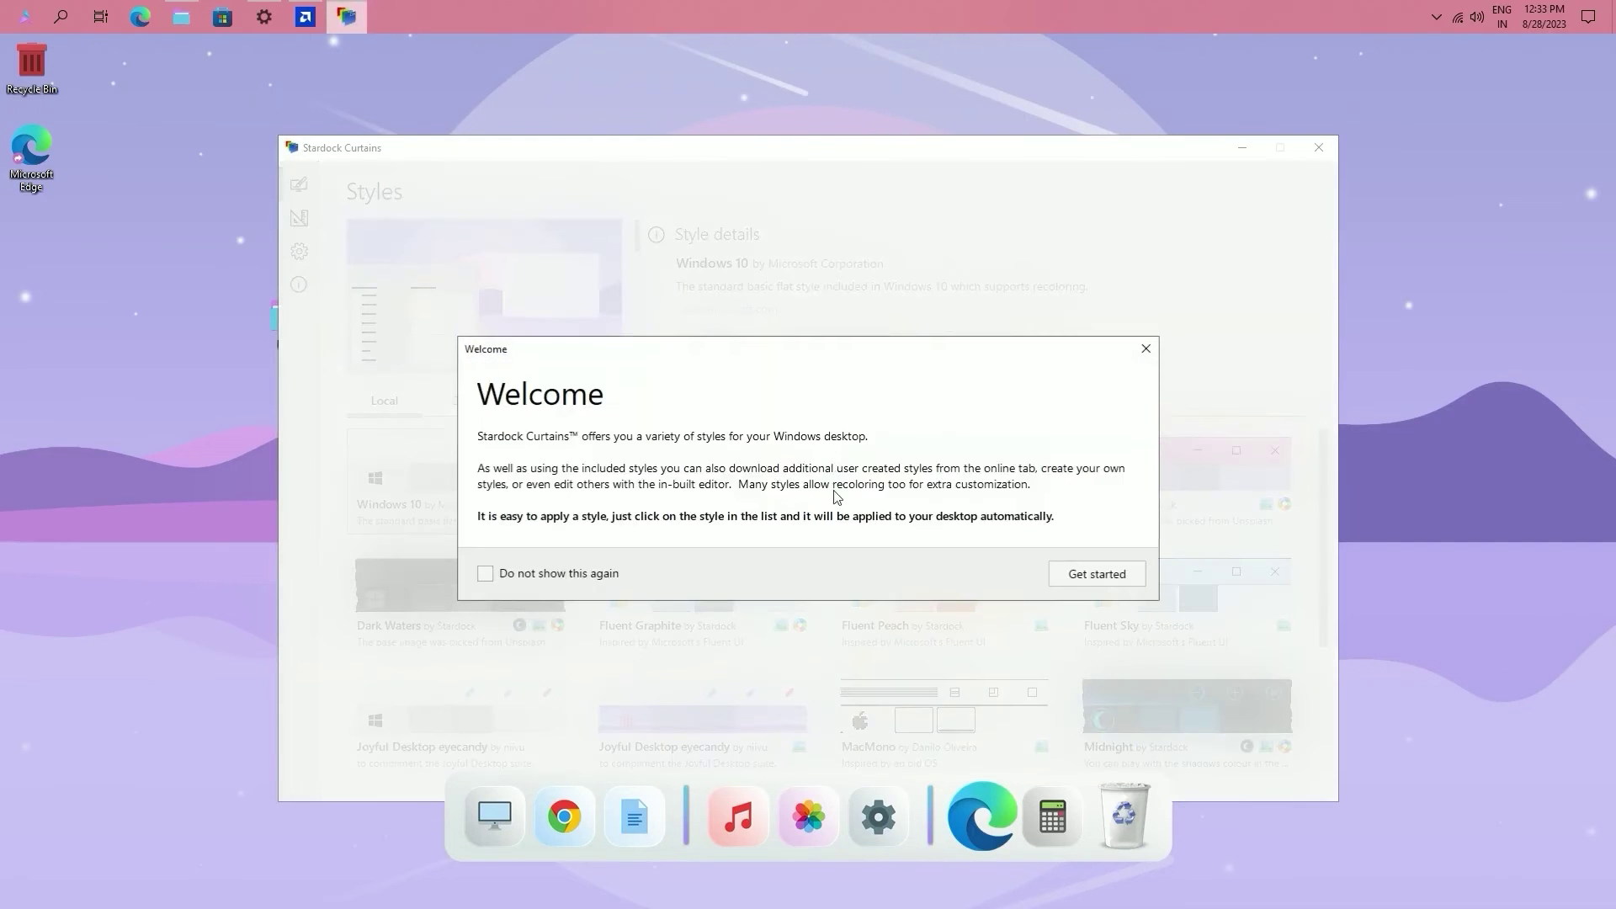
click(1142, 573)
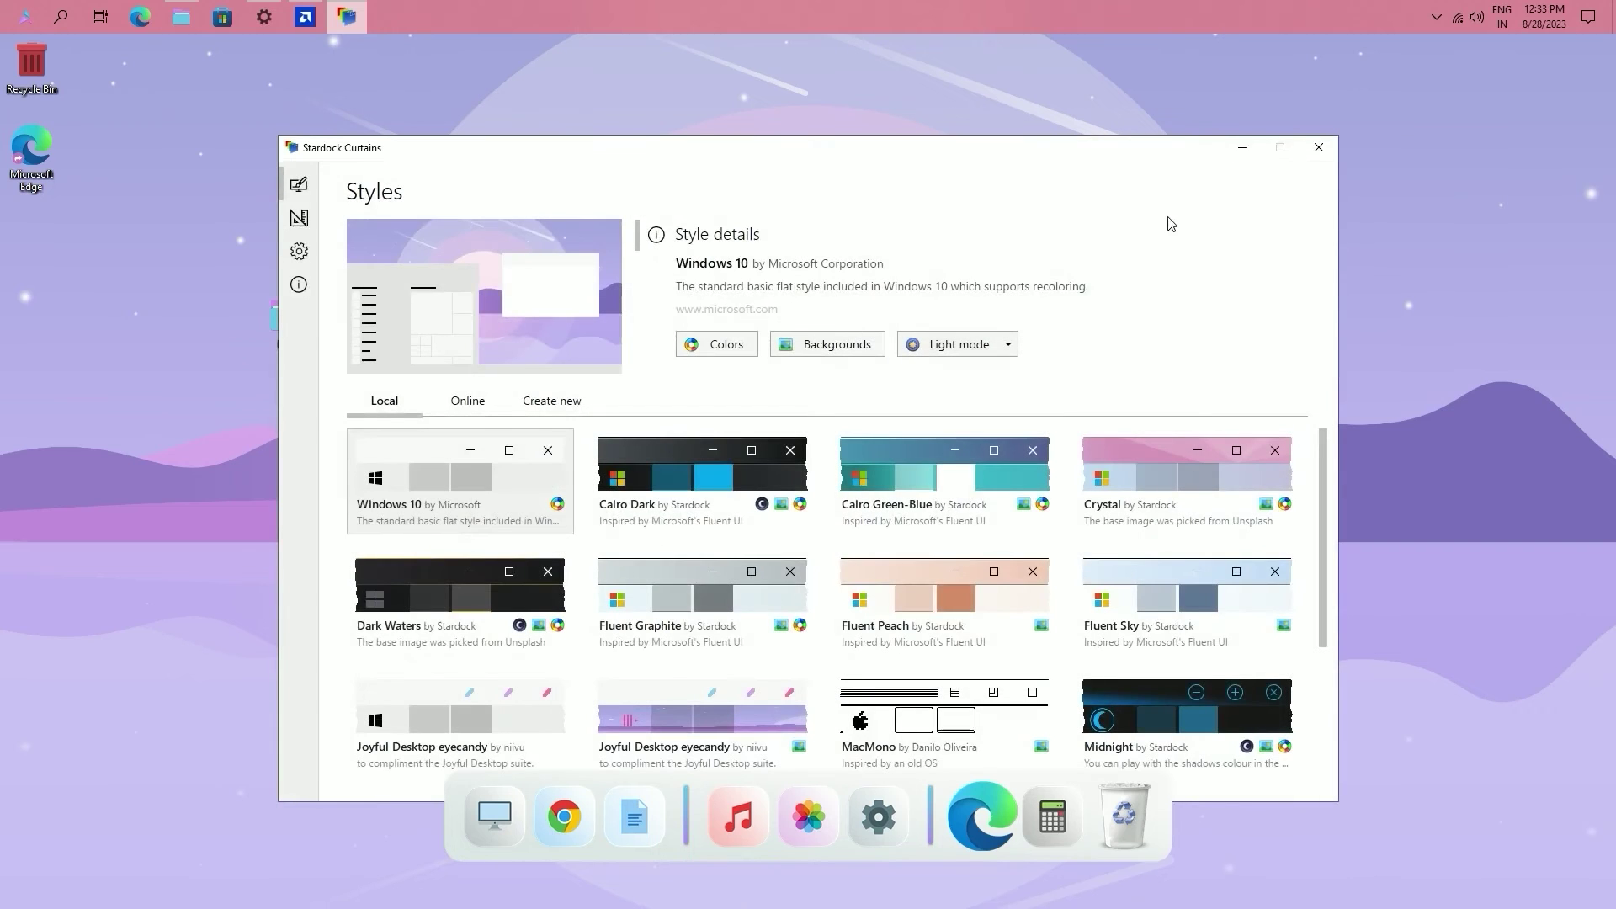
drag(1066, 150, 1044, 76)
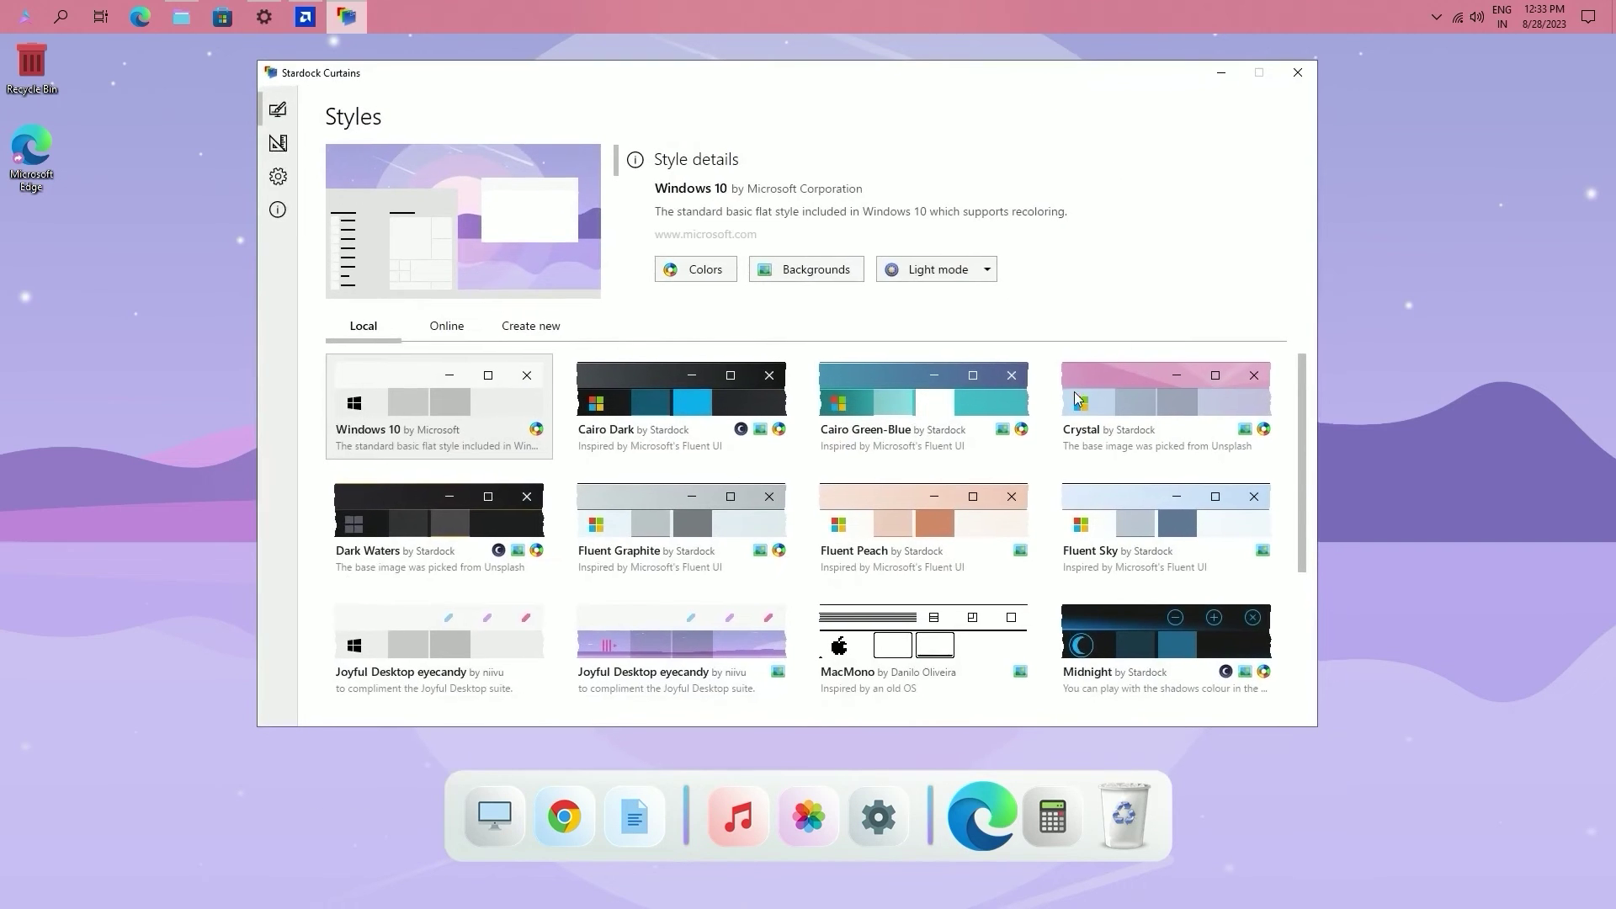
scroll(702, 487, down, 3)
scroll(716, 496, up, 1)
scroll(737, 507, down, 1)
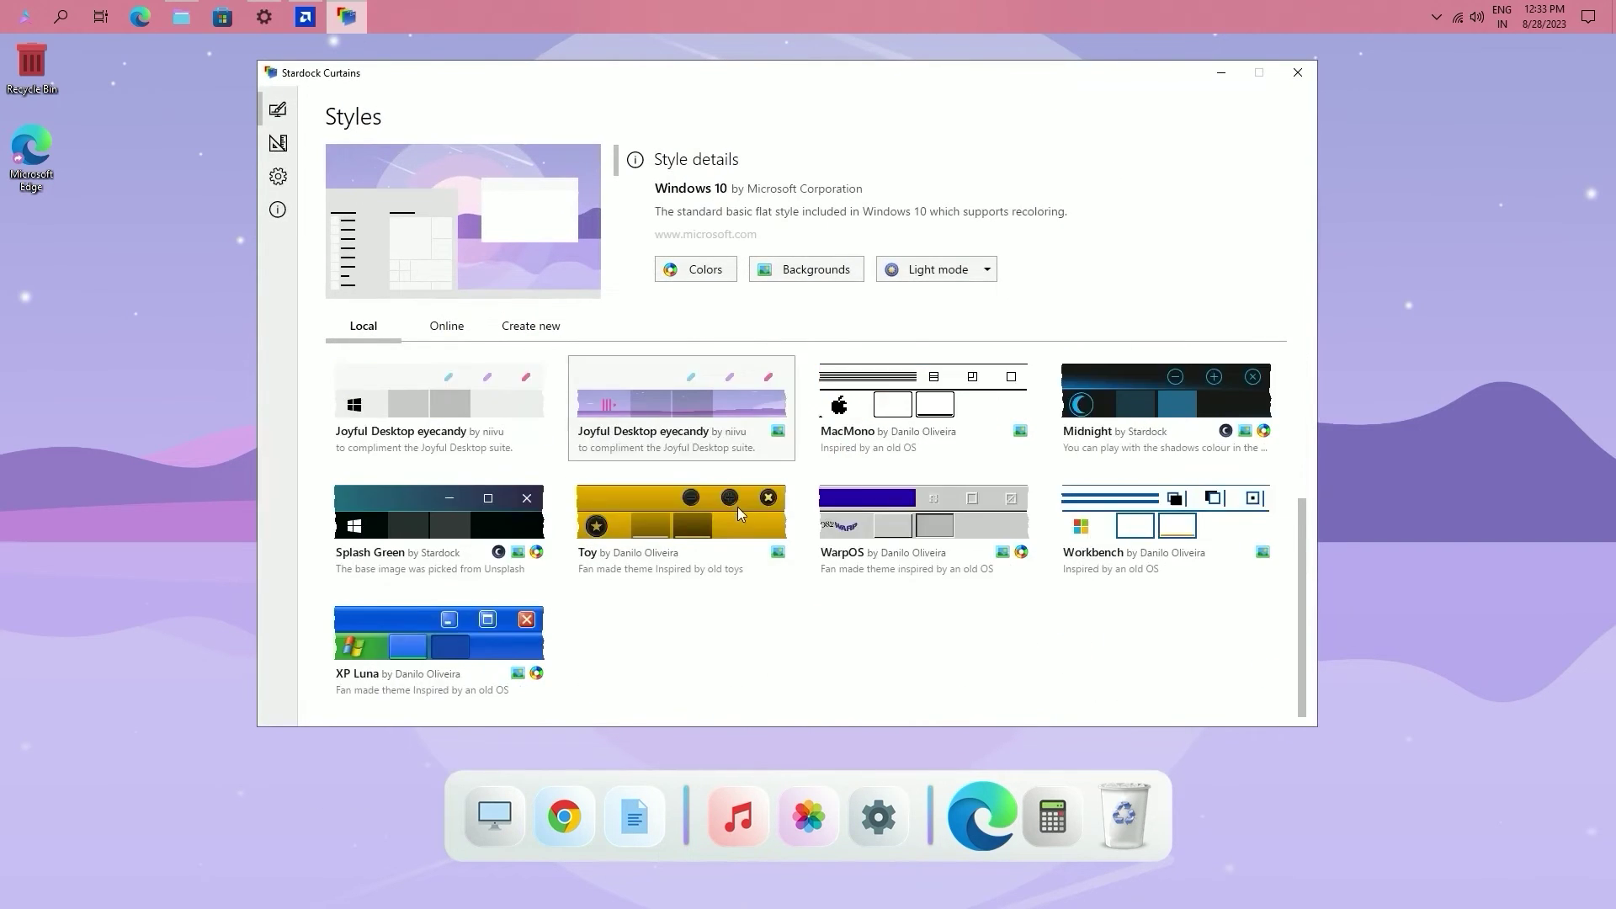
scroll(738, 507, up, 1)
Step: Apply the Joyful Desktop eyecandy style, declining to close universal apps and browsers
double_click(421, 519)
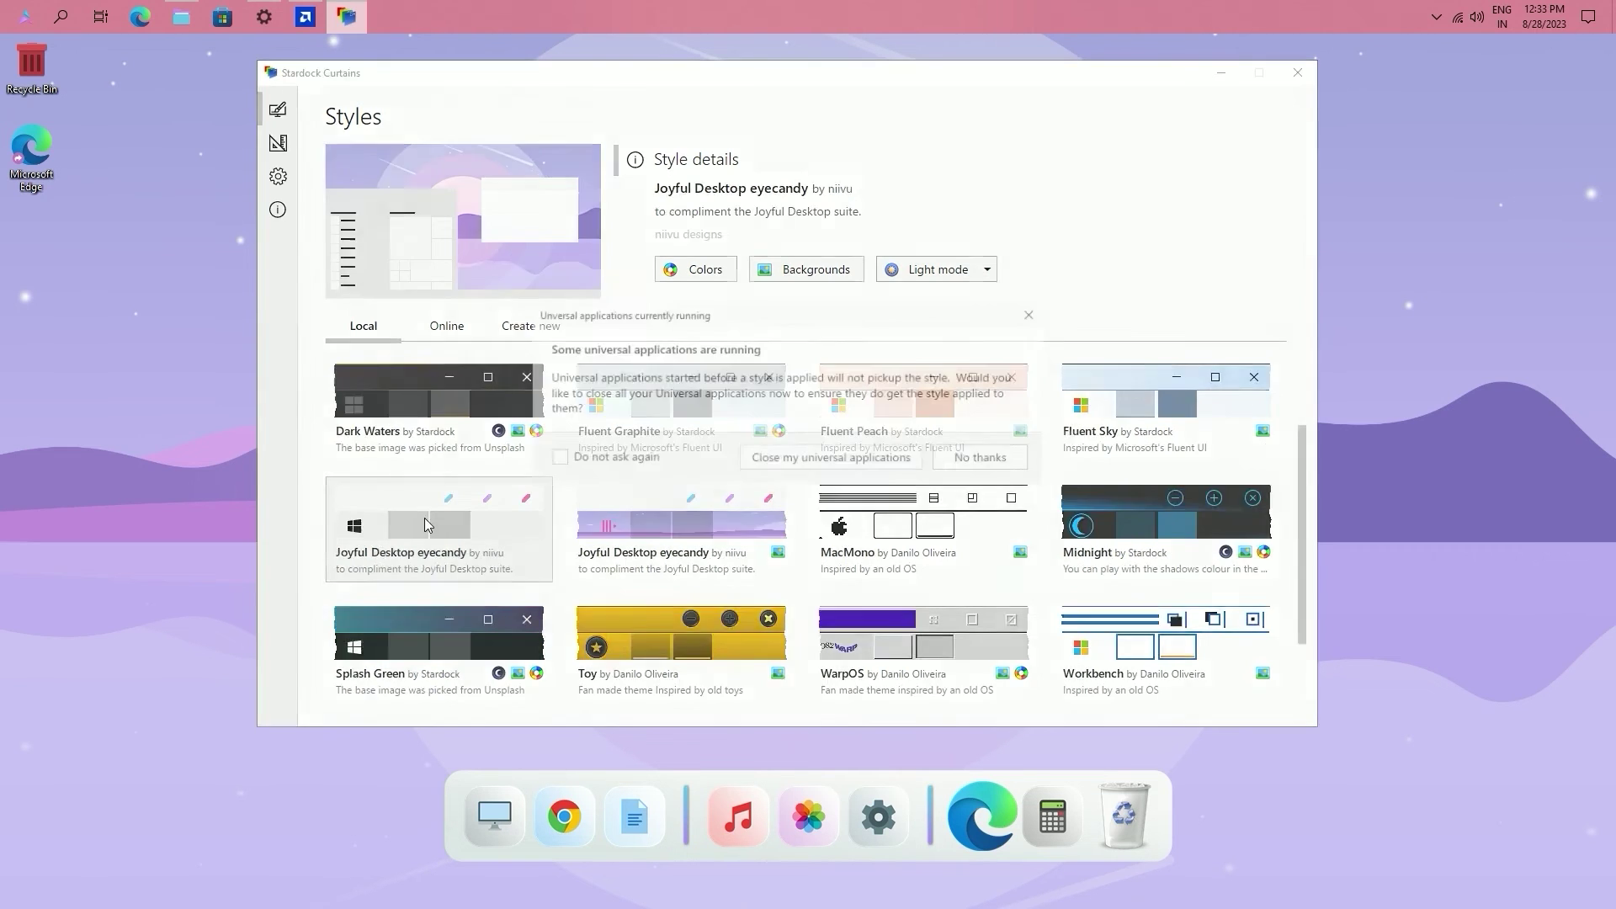
click(971, 460)
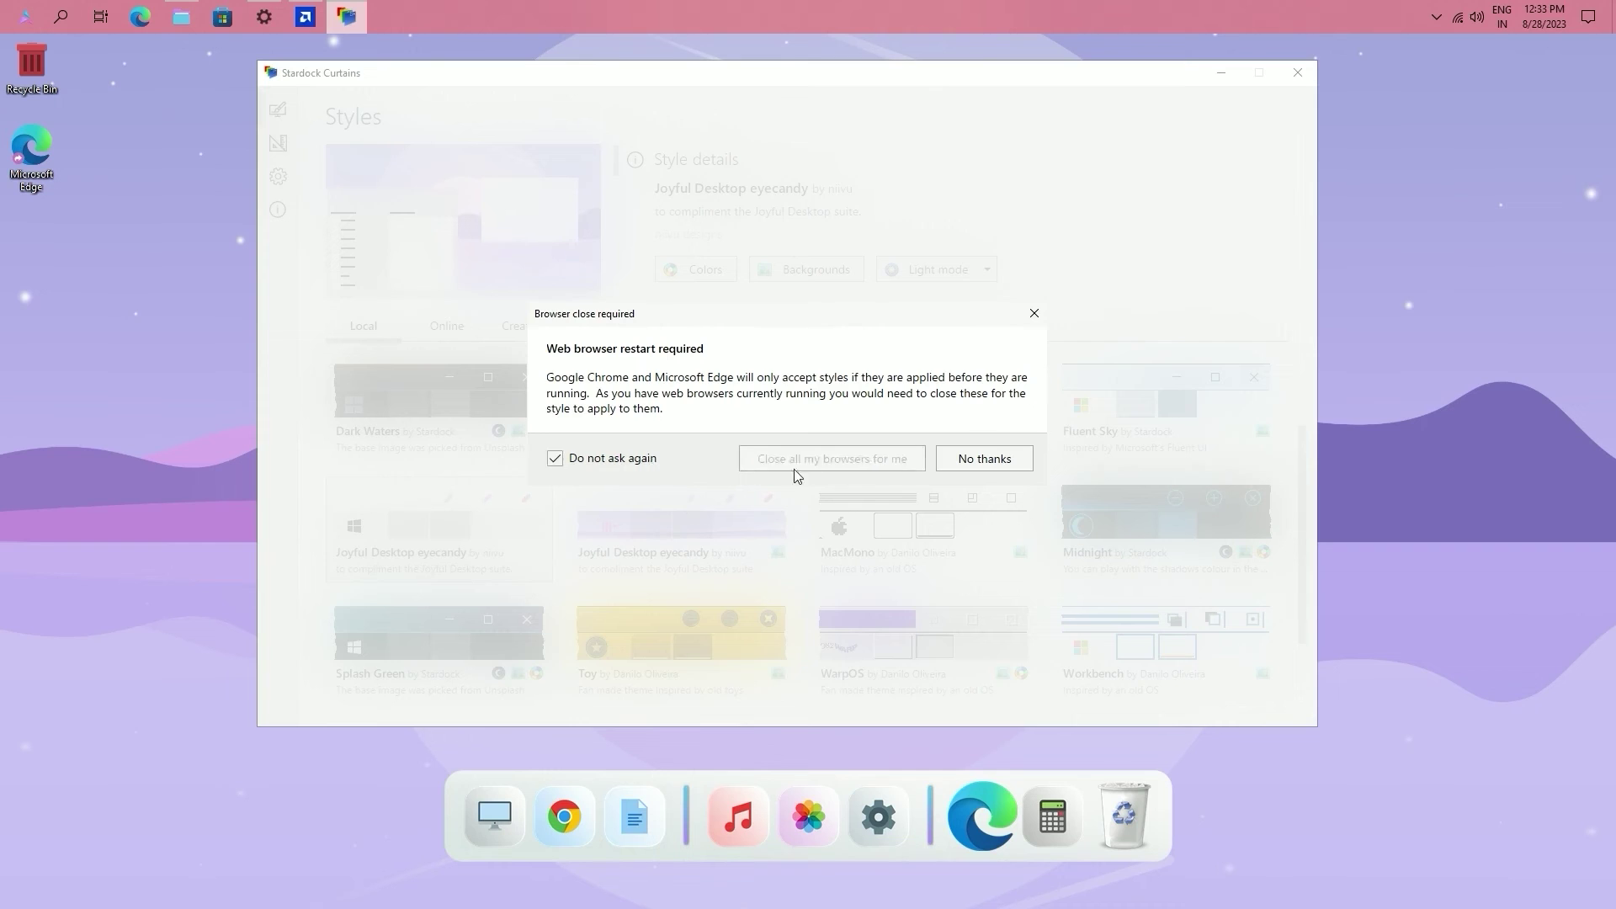
click(962, 461)
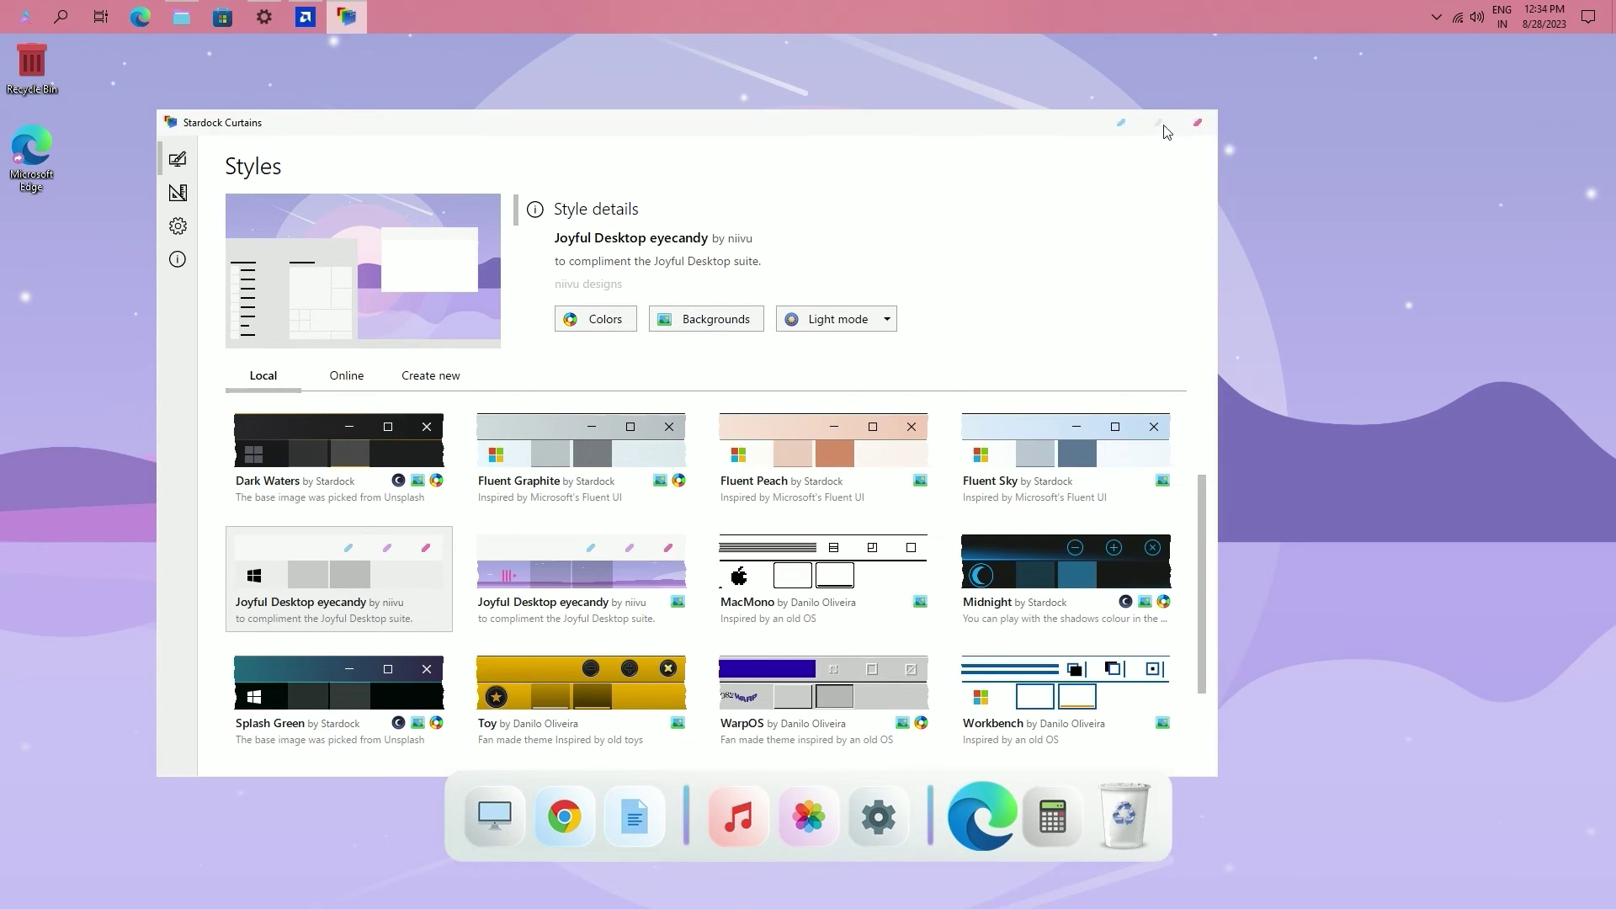
Step: Set the 245281 anime image from Wallpapers as the desktop background, then minimise Photos and the folder
click(1127, 126)
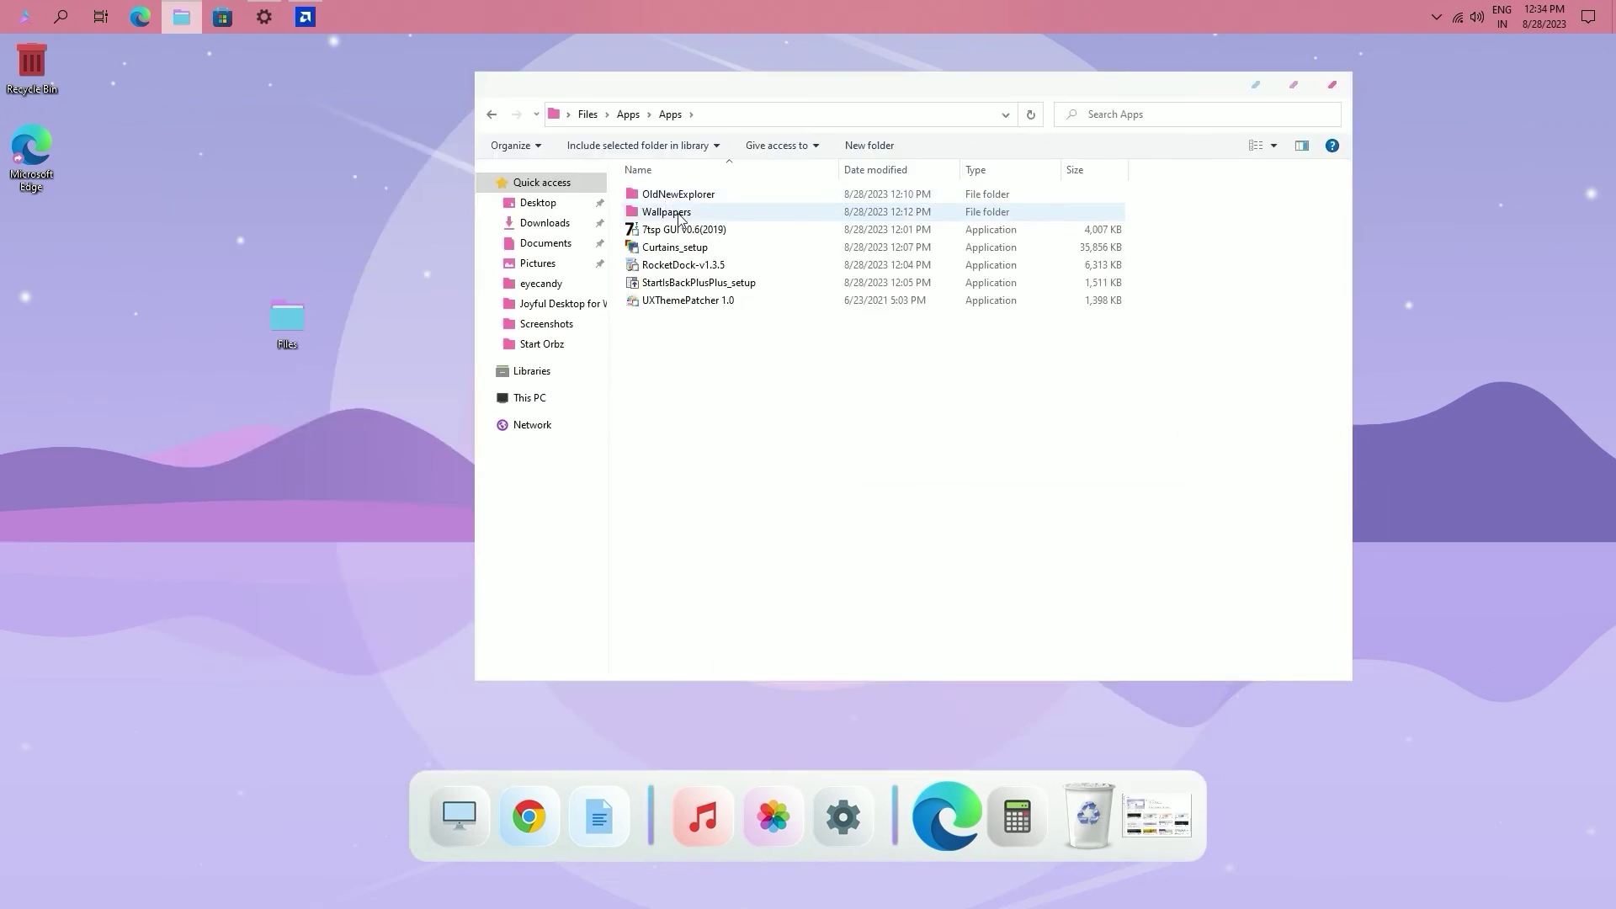
double_click(666, 208)
double_click(817, 217)
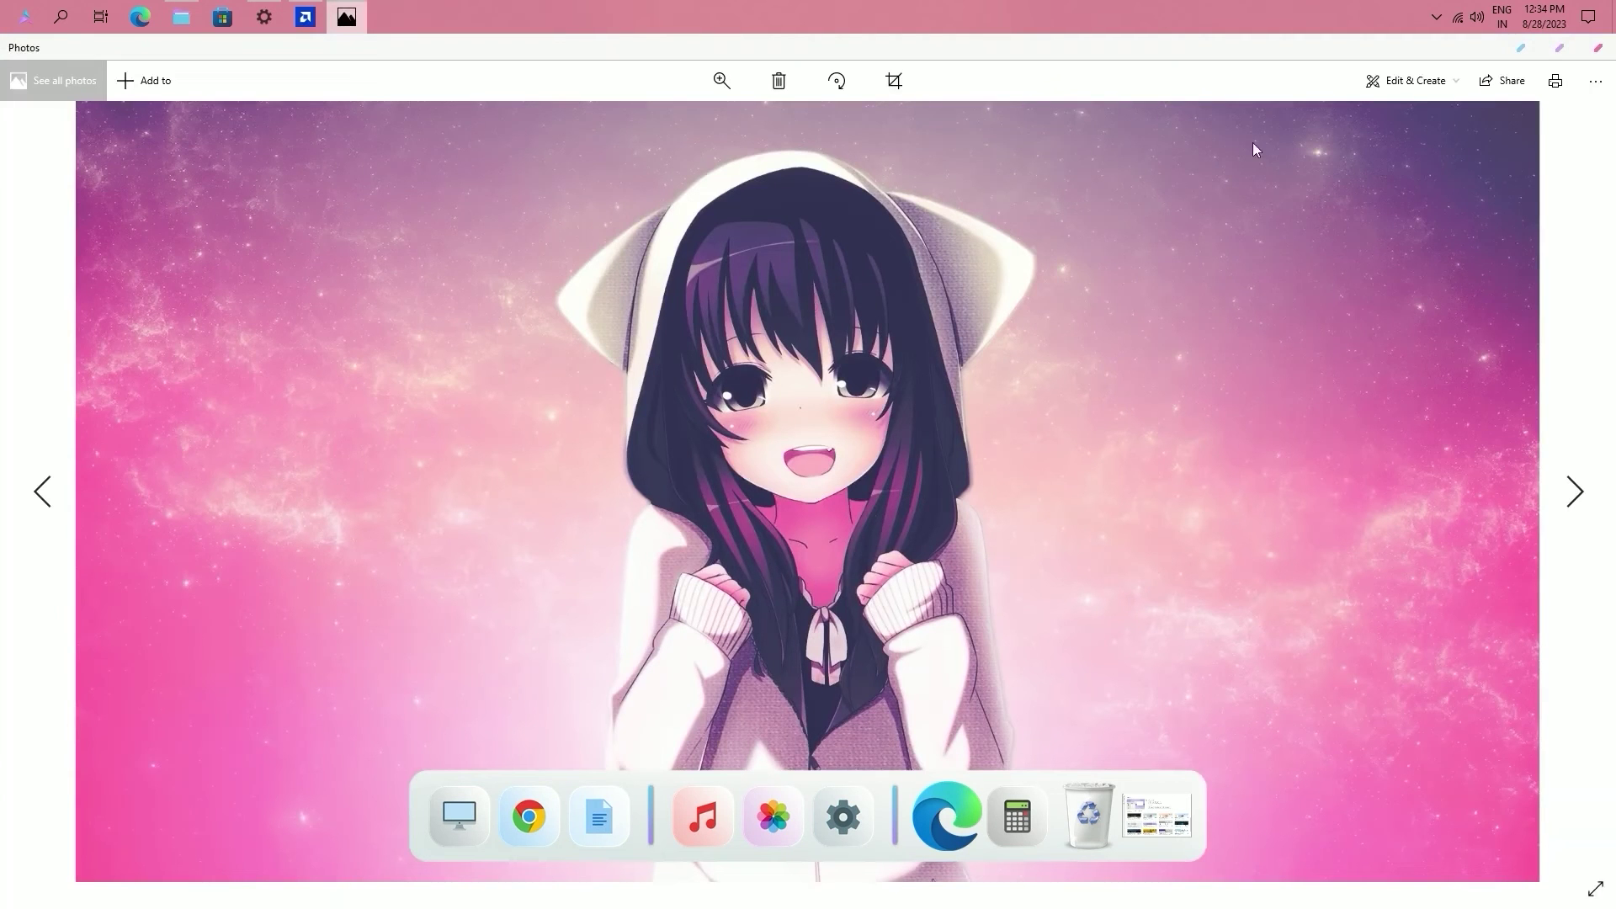
click(1596, 81)
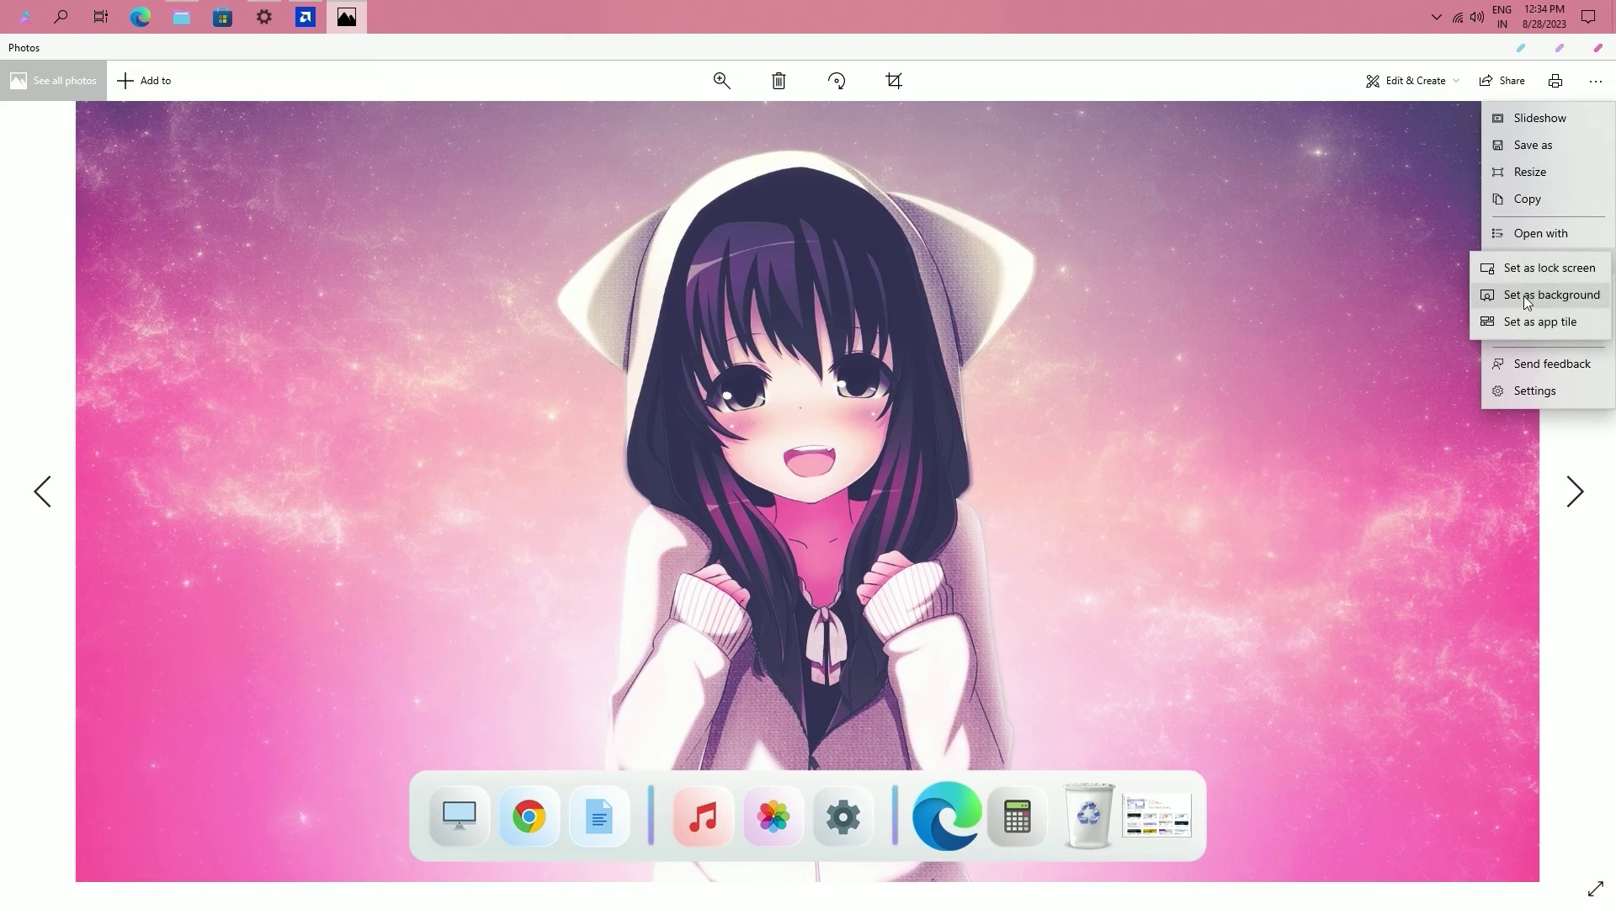
click(1534, 291)
click(1519, 50)
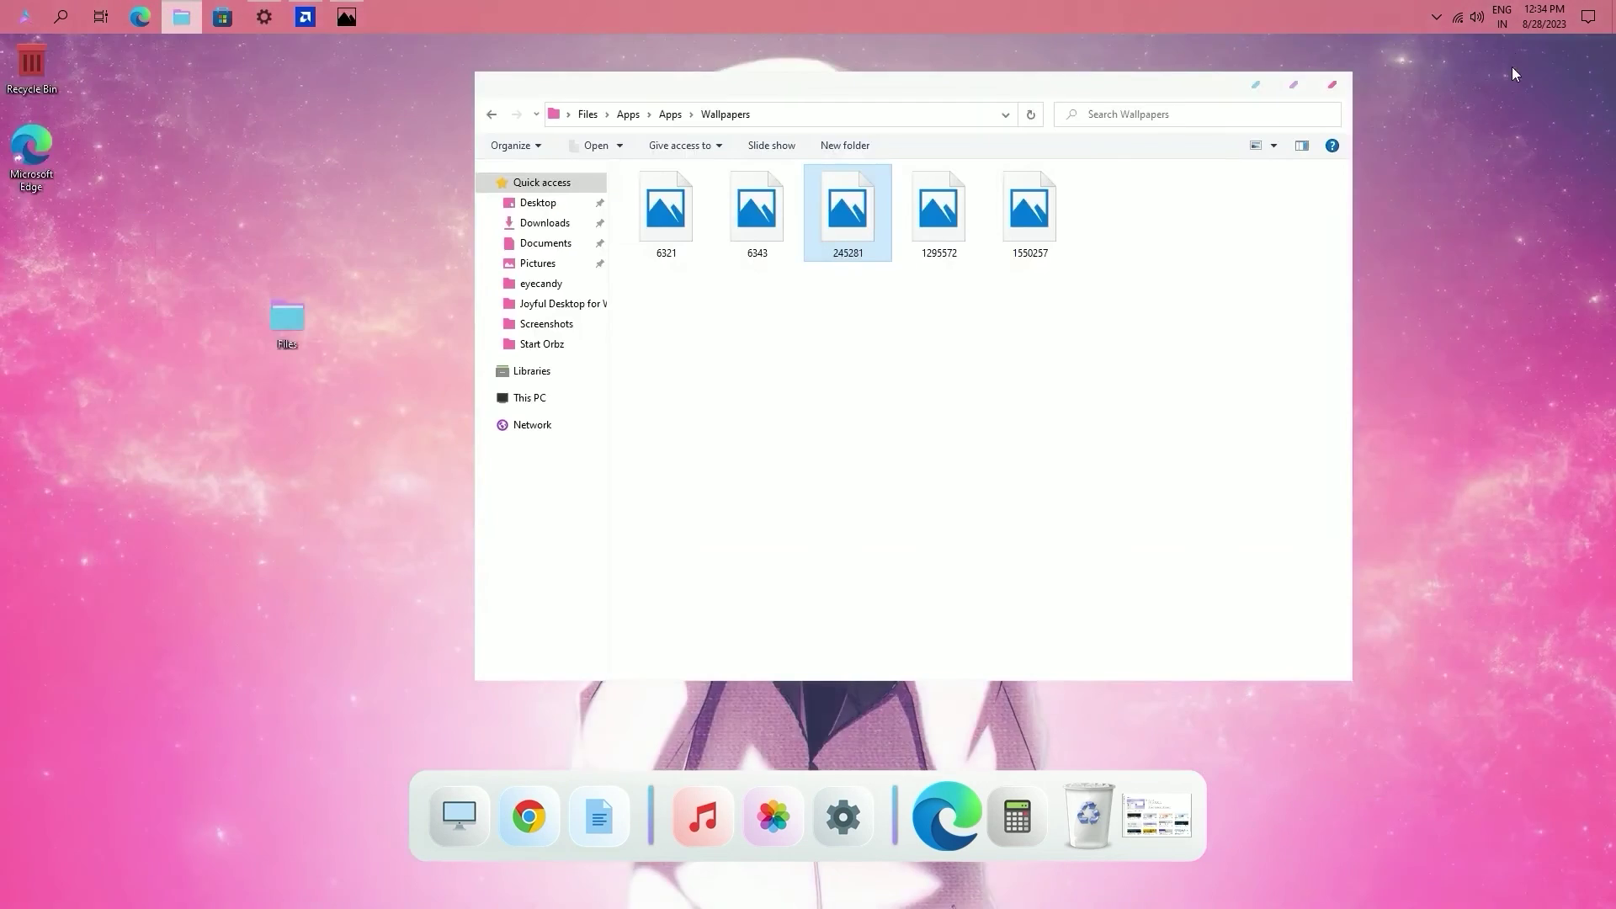
click(1252, 91)
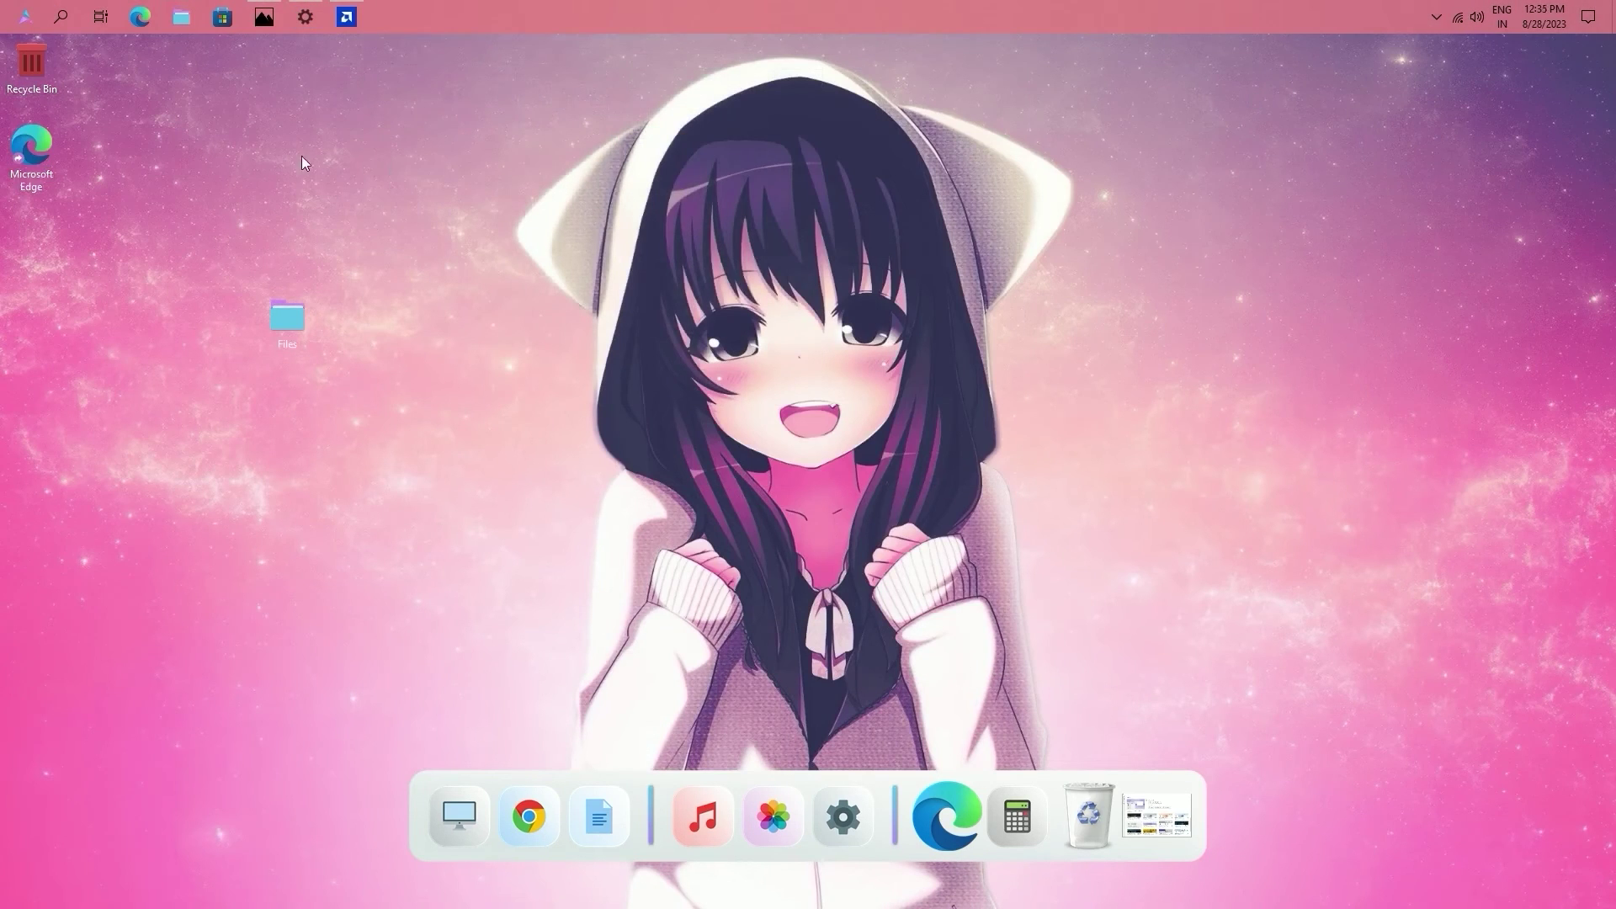
Step: In Edge, re-run the recent 'rounded tb' Bing search
click(141, 18)
drag(739, 107, 859, 95)
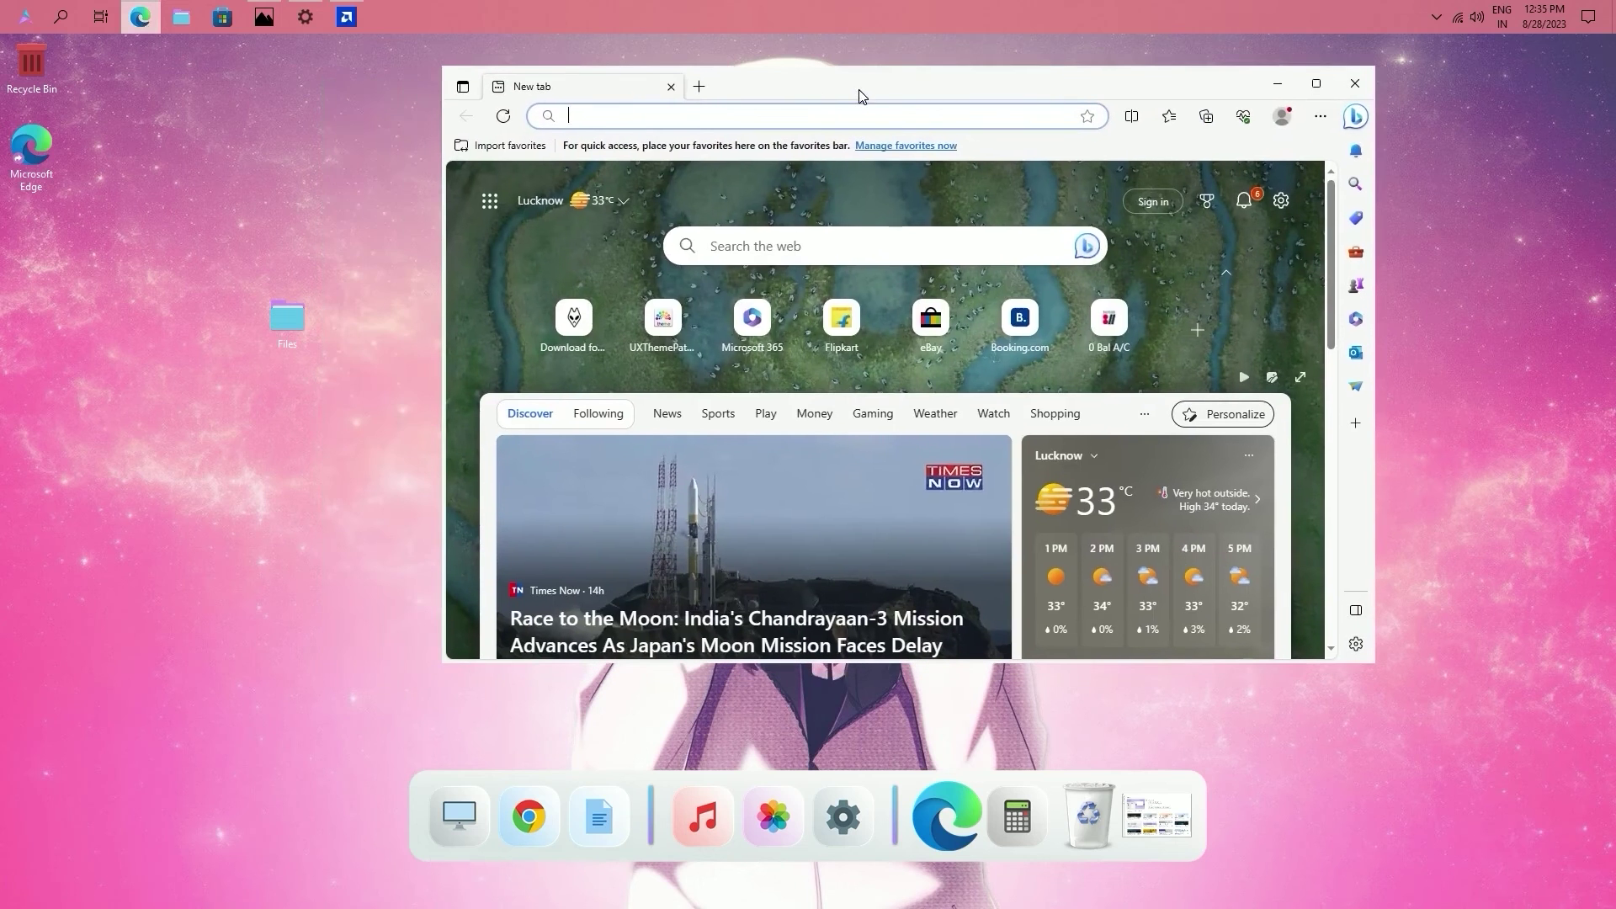
click(746, 127)
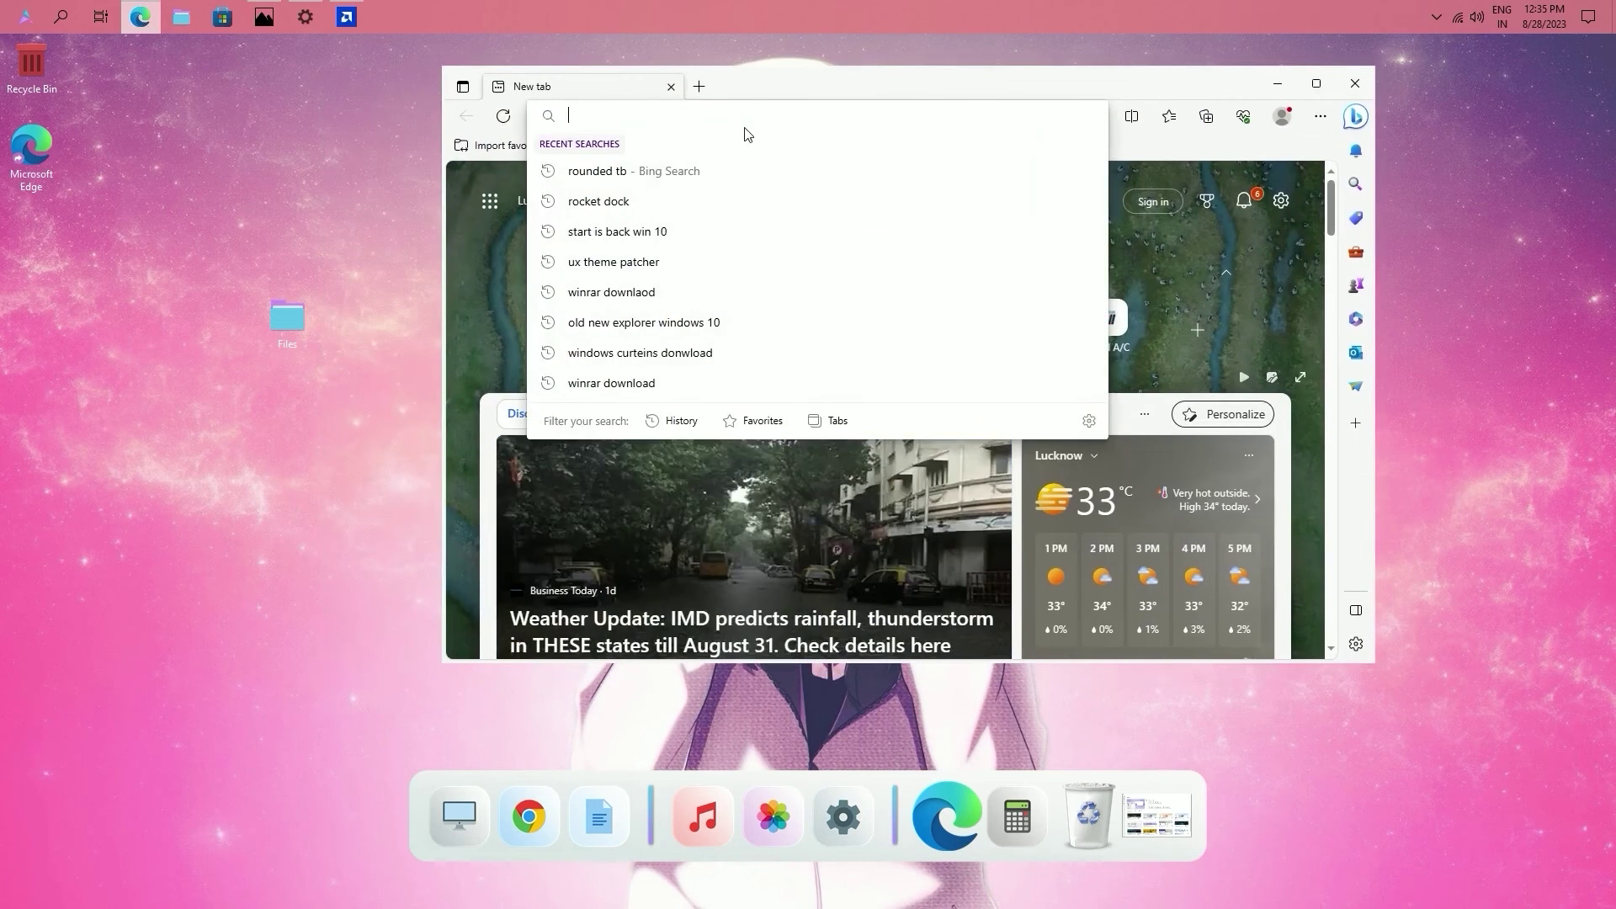
click(695, 174)
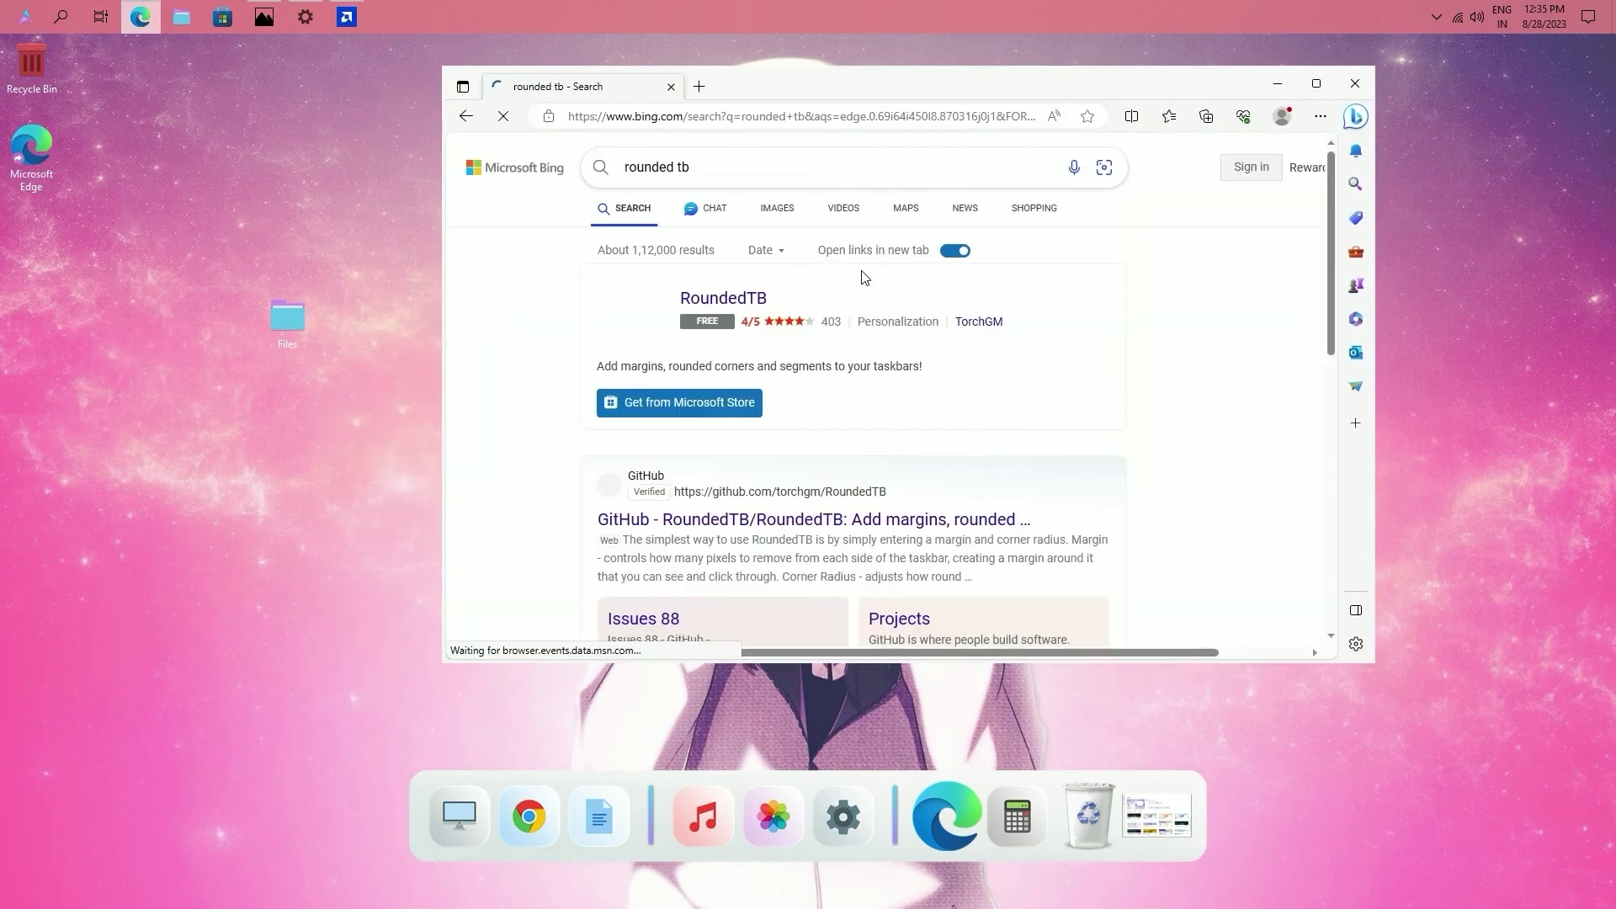
Step: Install RoundedTB through its Microsoft Store listing and launch it
click(705, 401)
click(993, 243)
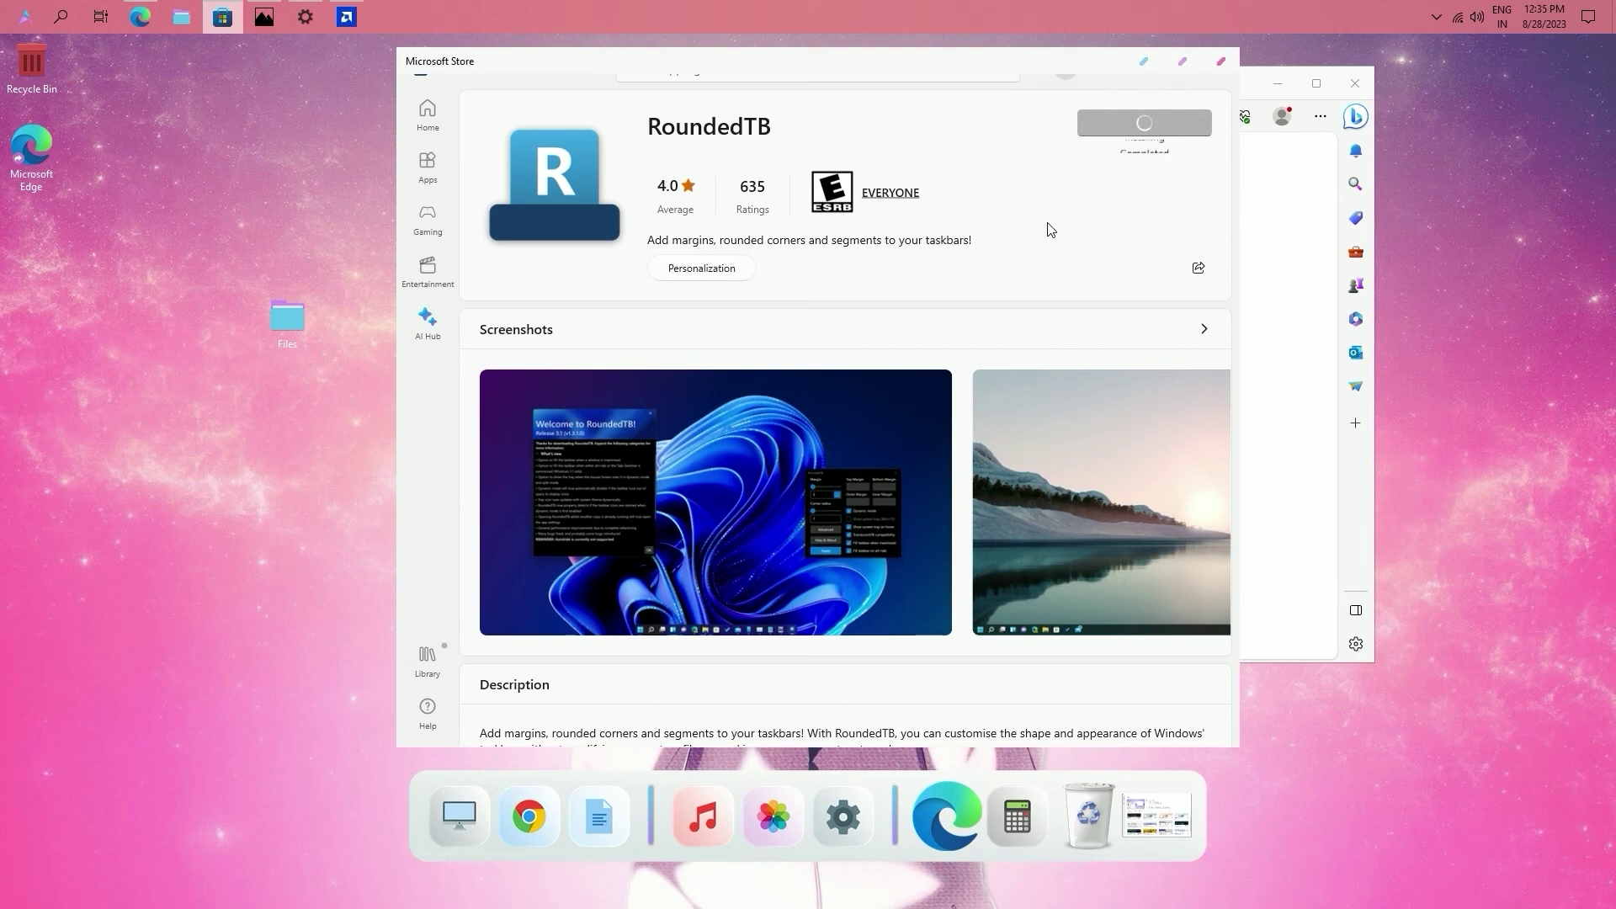
click(1165, 130)
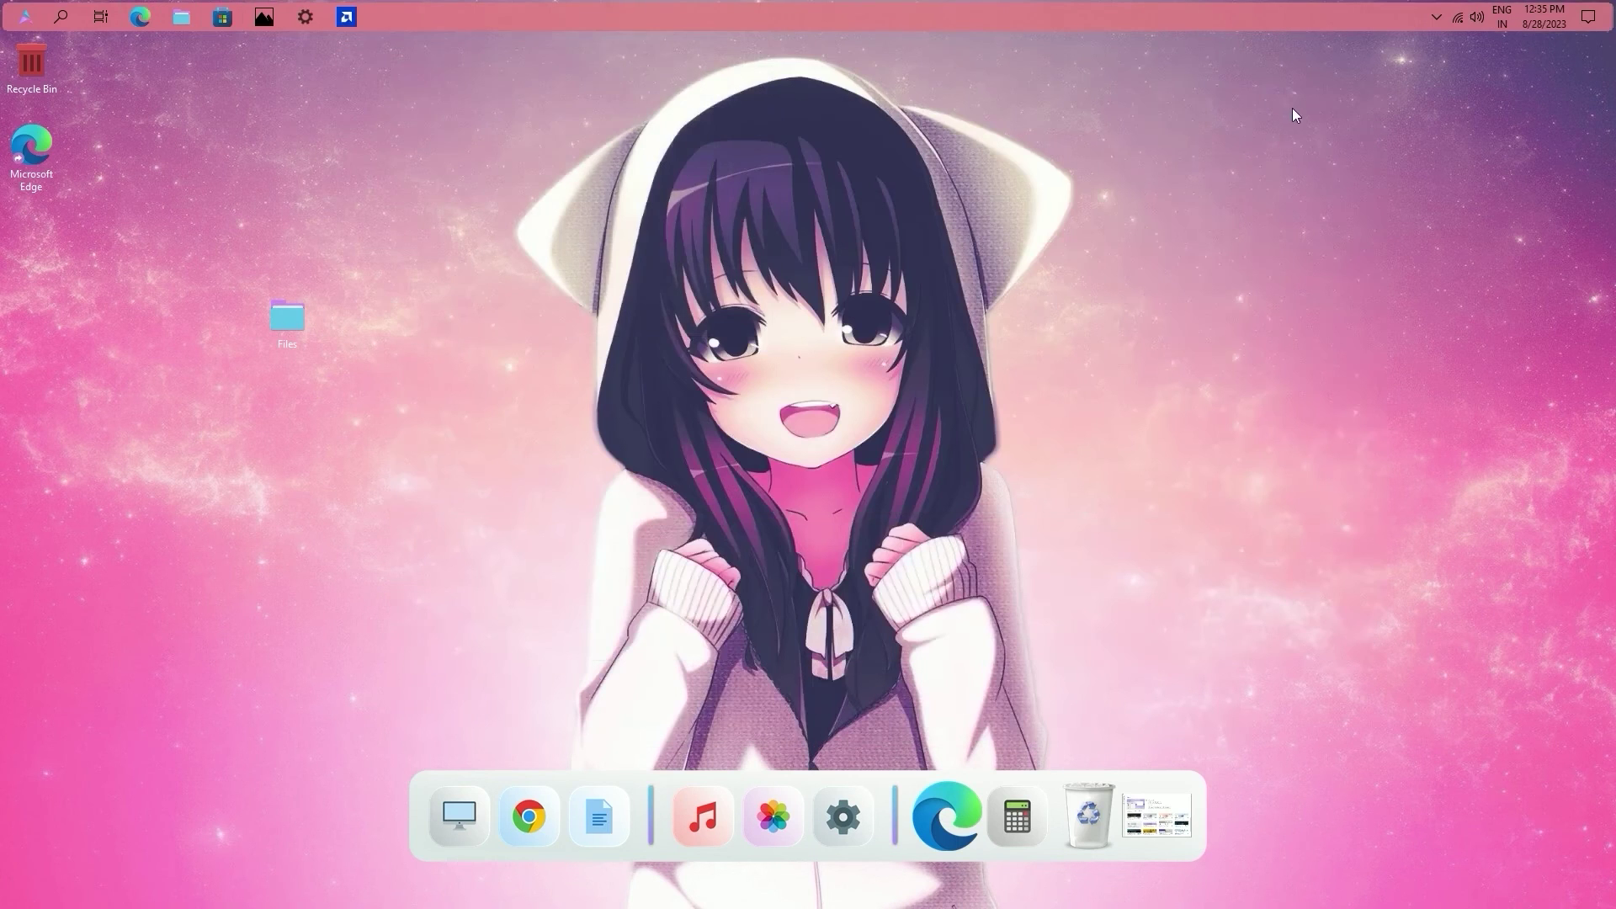
click(1436, 17)
Step: Via the tray icon's Show RoundedTB, set Margin 4 and Corner radius 5, then close the window
right_click(1449, 86)
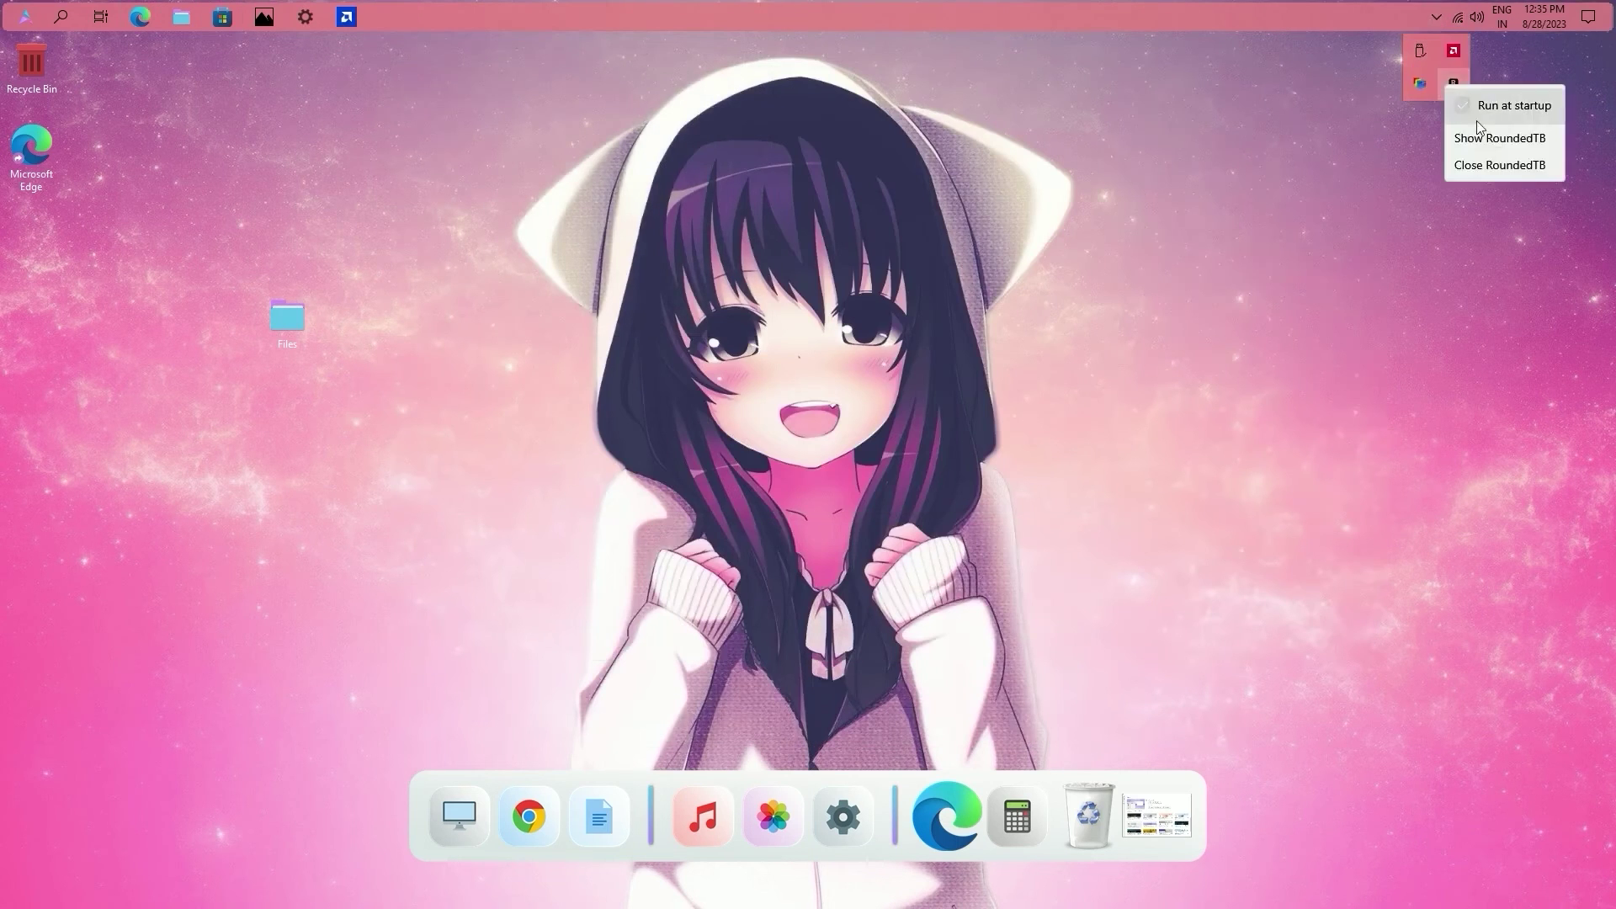
click(1481, 135)
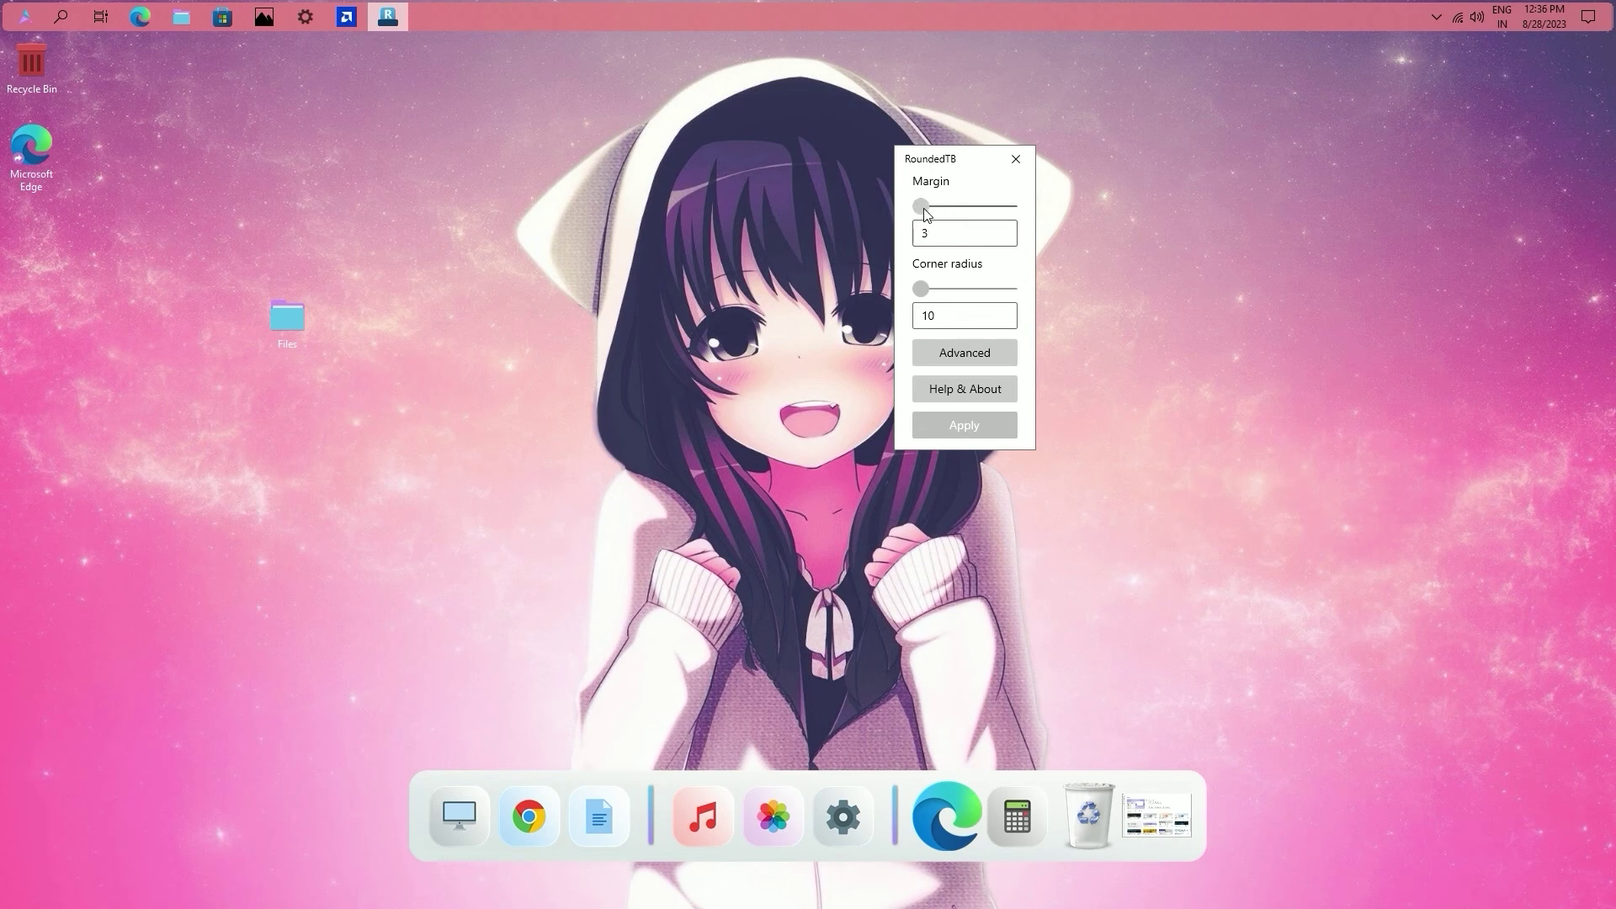
mouse_move(923, 208)
mouse_down()
mouse_move(957, 209)
mouse_move(933, 209)
mouse_up()
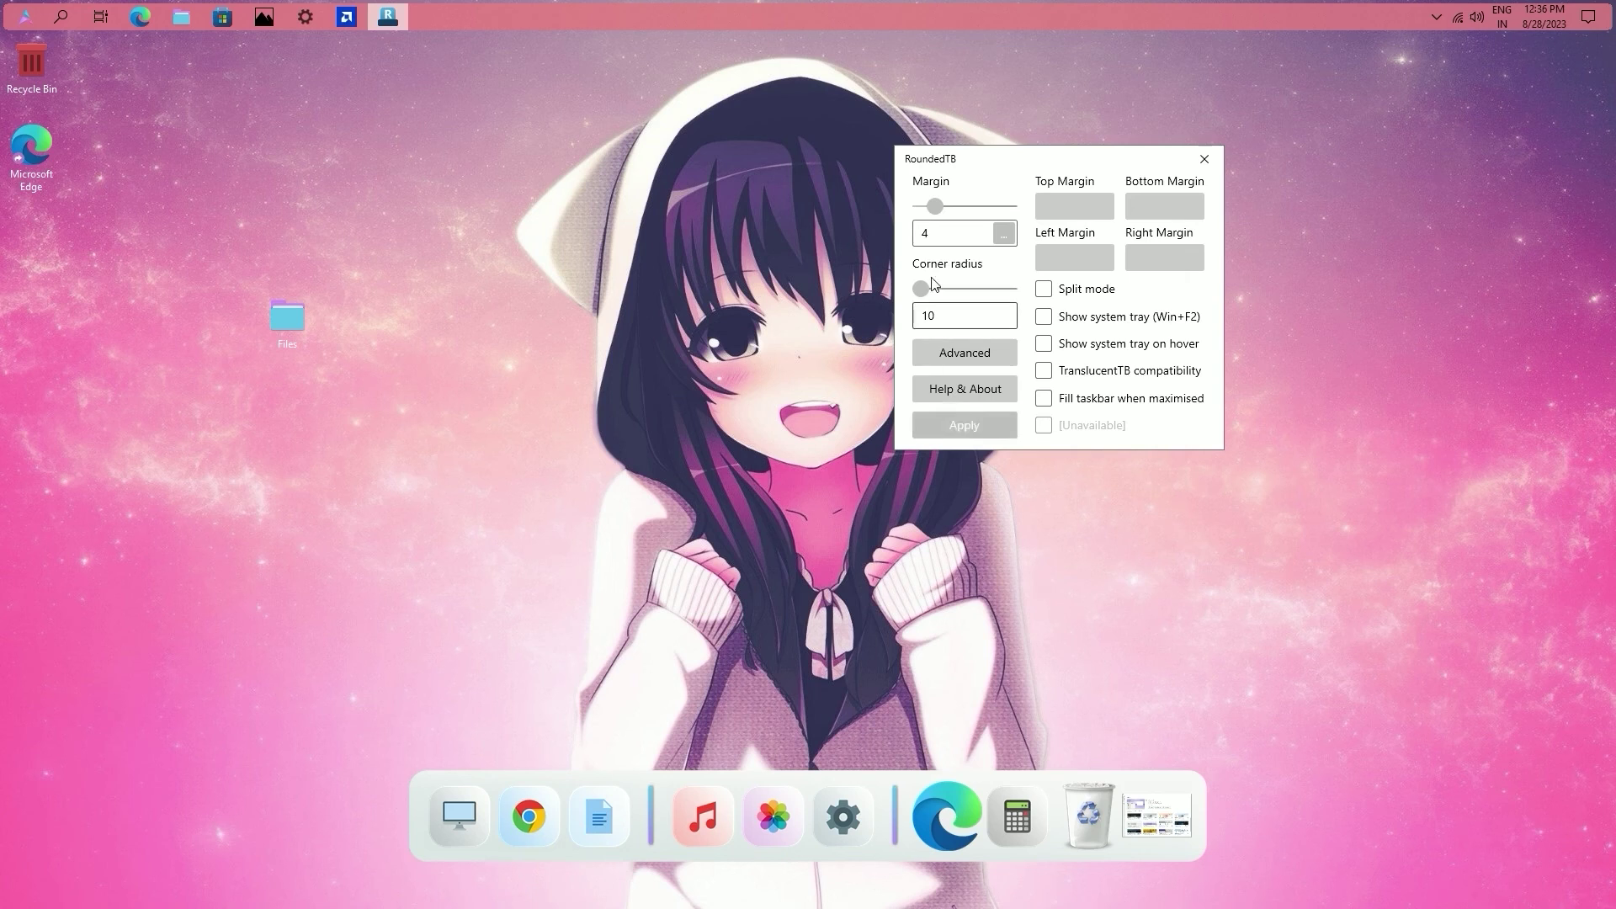
drag(922, 289, 929, 295)
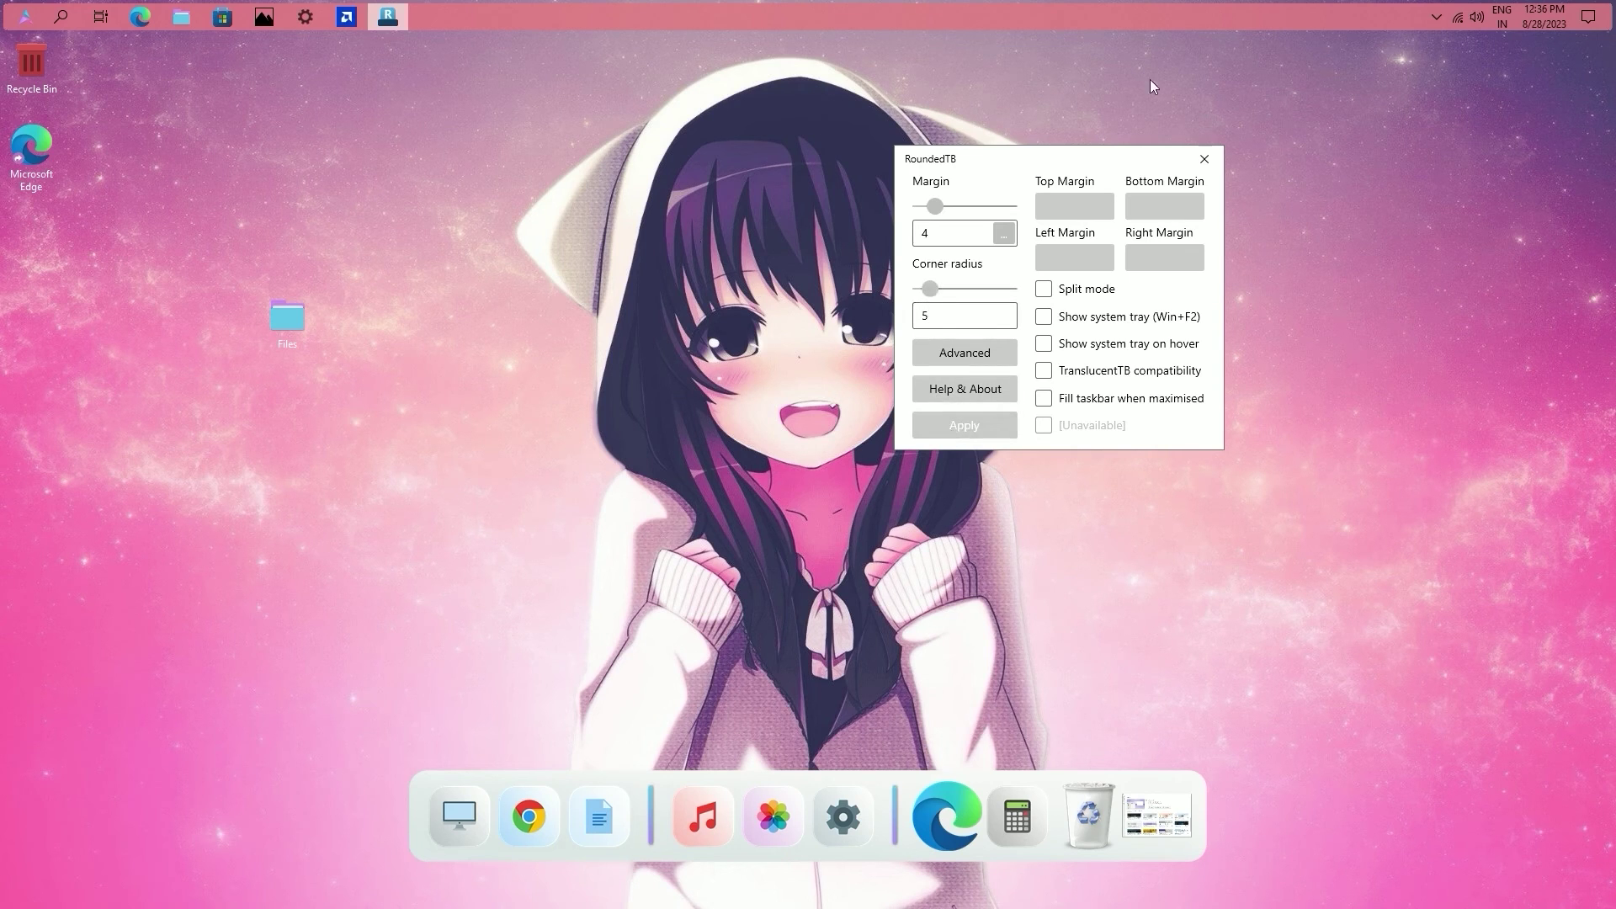
drag(1064, 162, 953, 141)
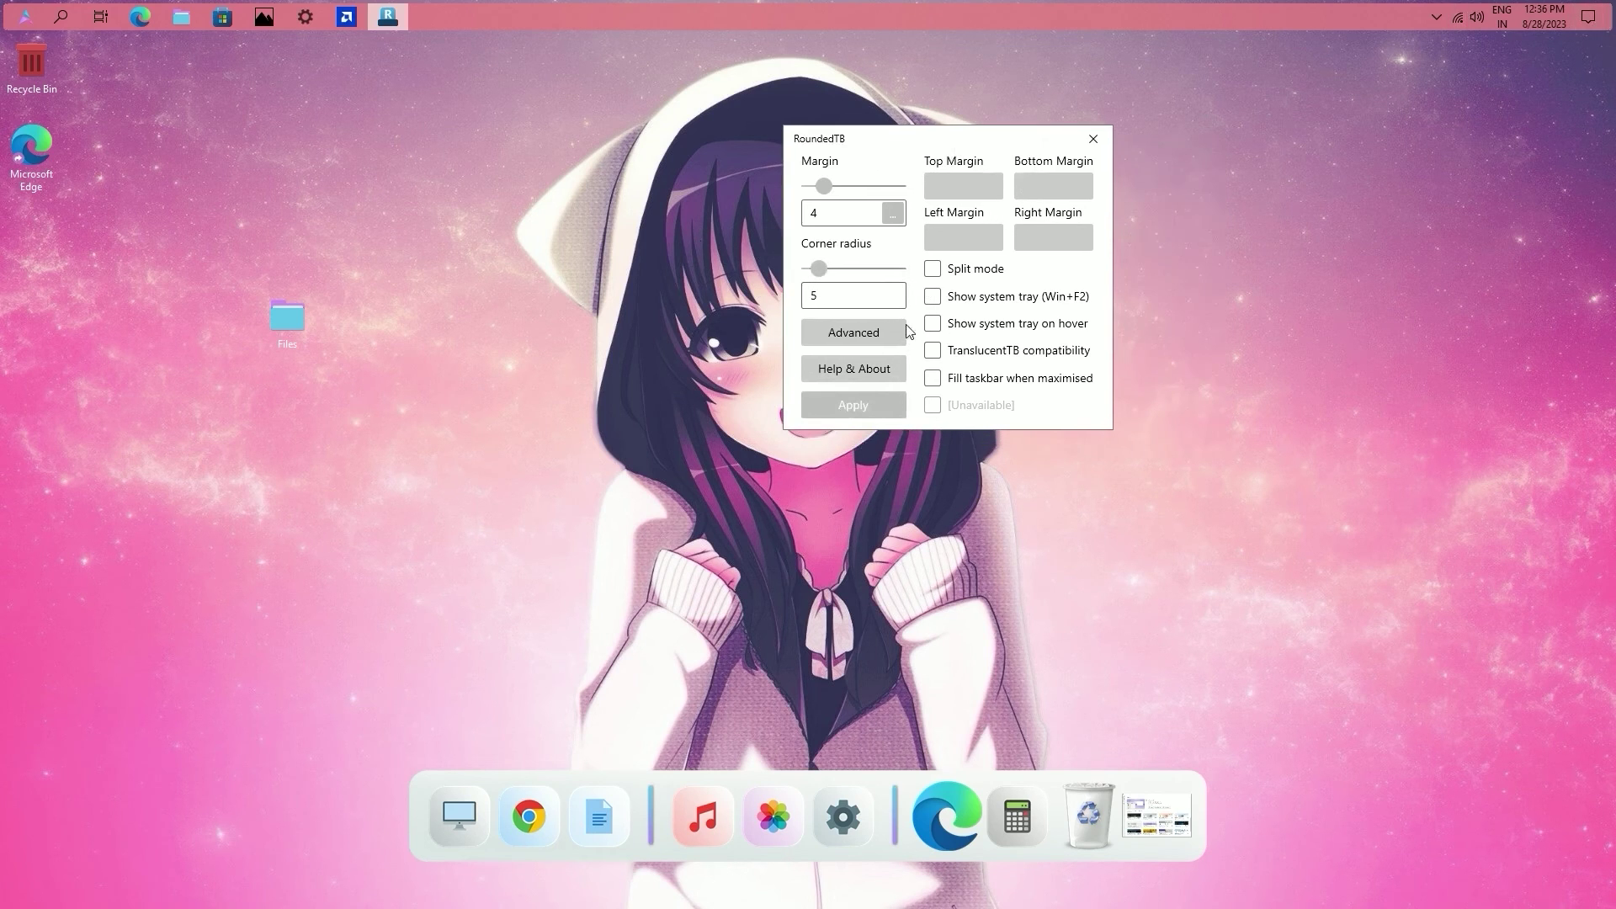
click(1091, 140)
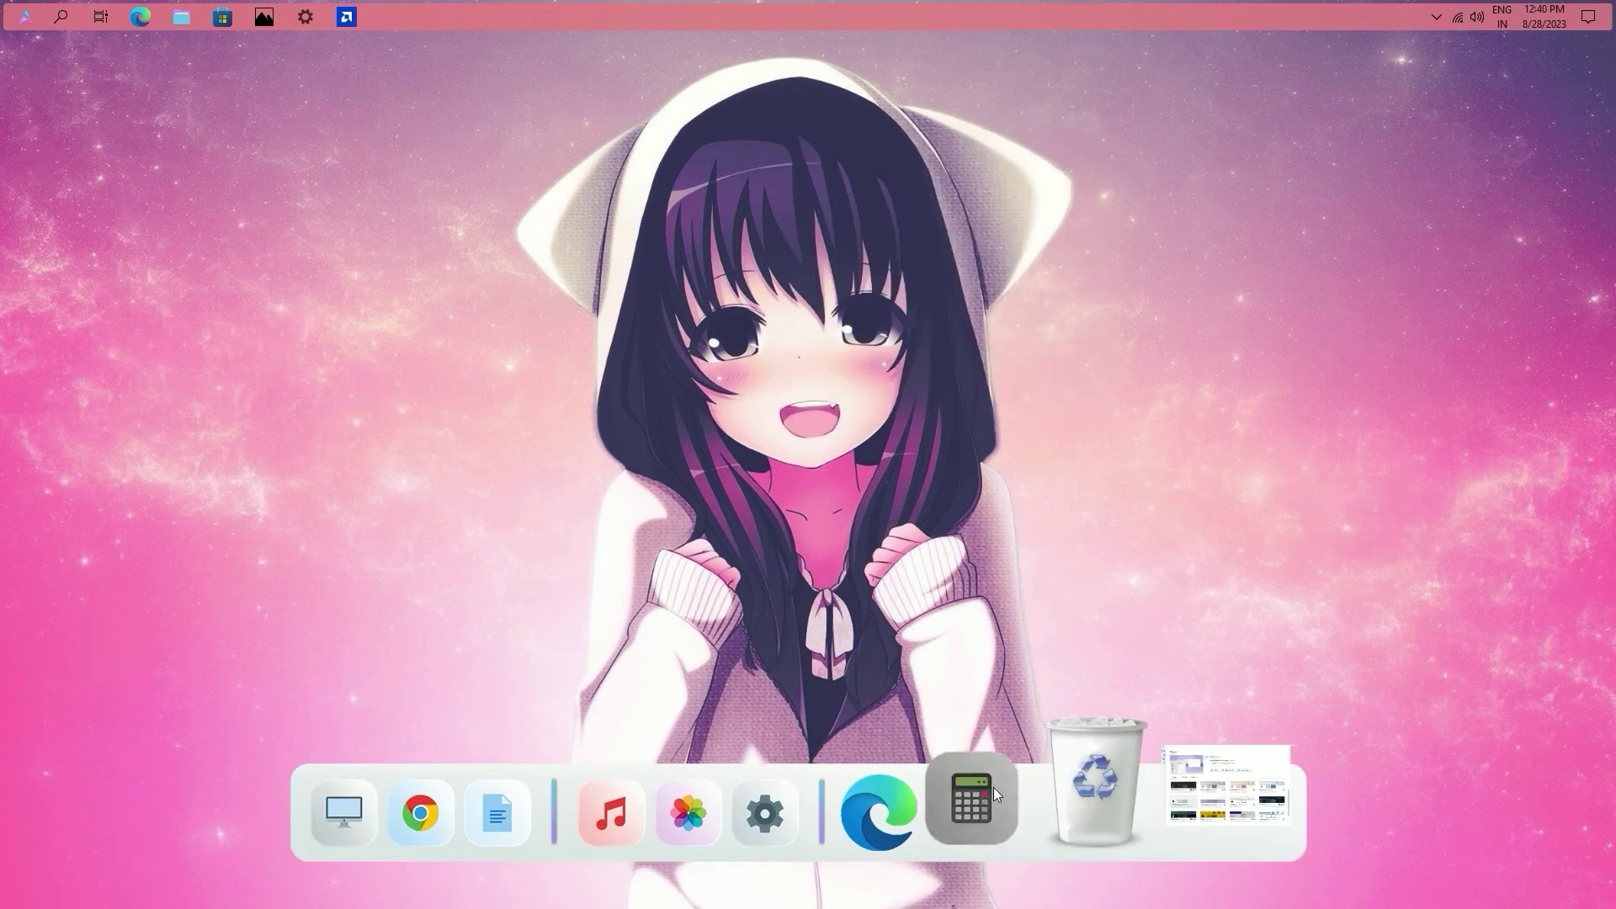
Step: Turn on AutoHide from the dock's right-click menu
right_click(993, 786)
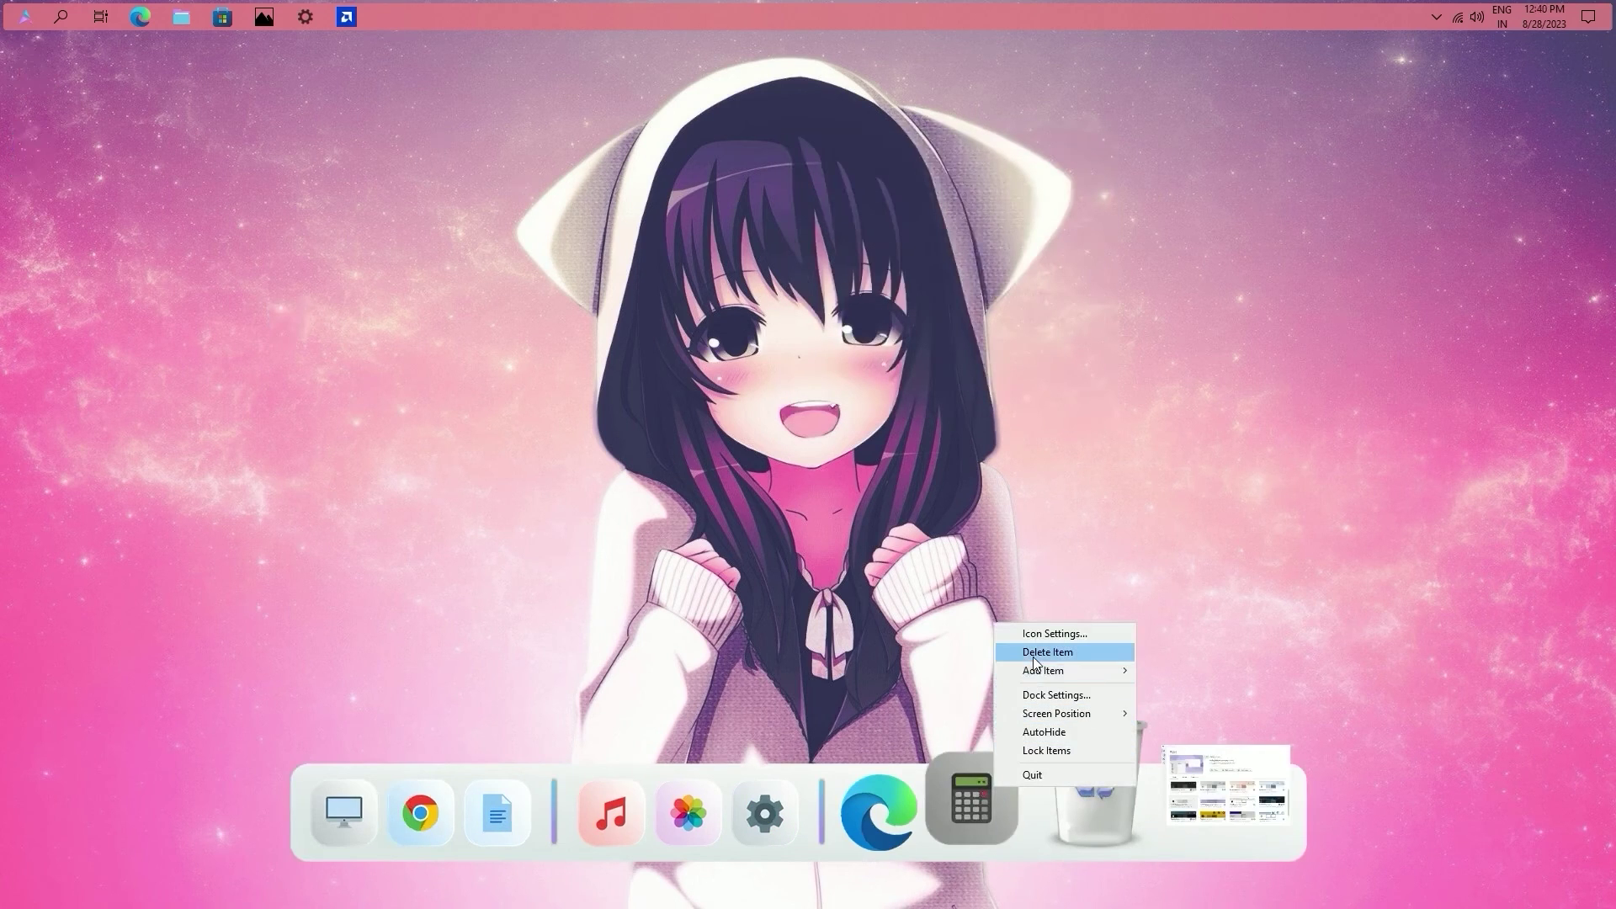
click(1052, 731)
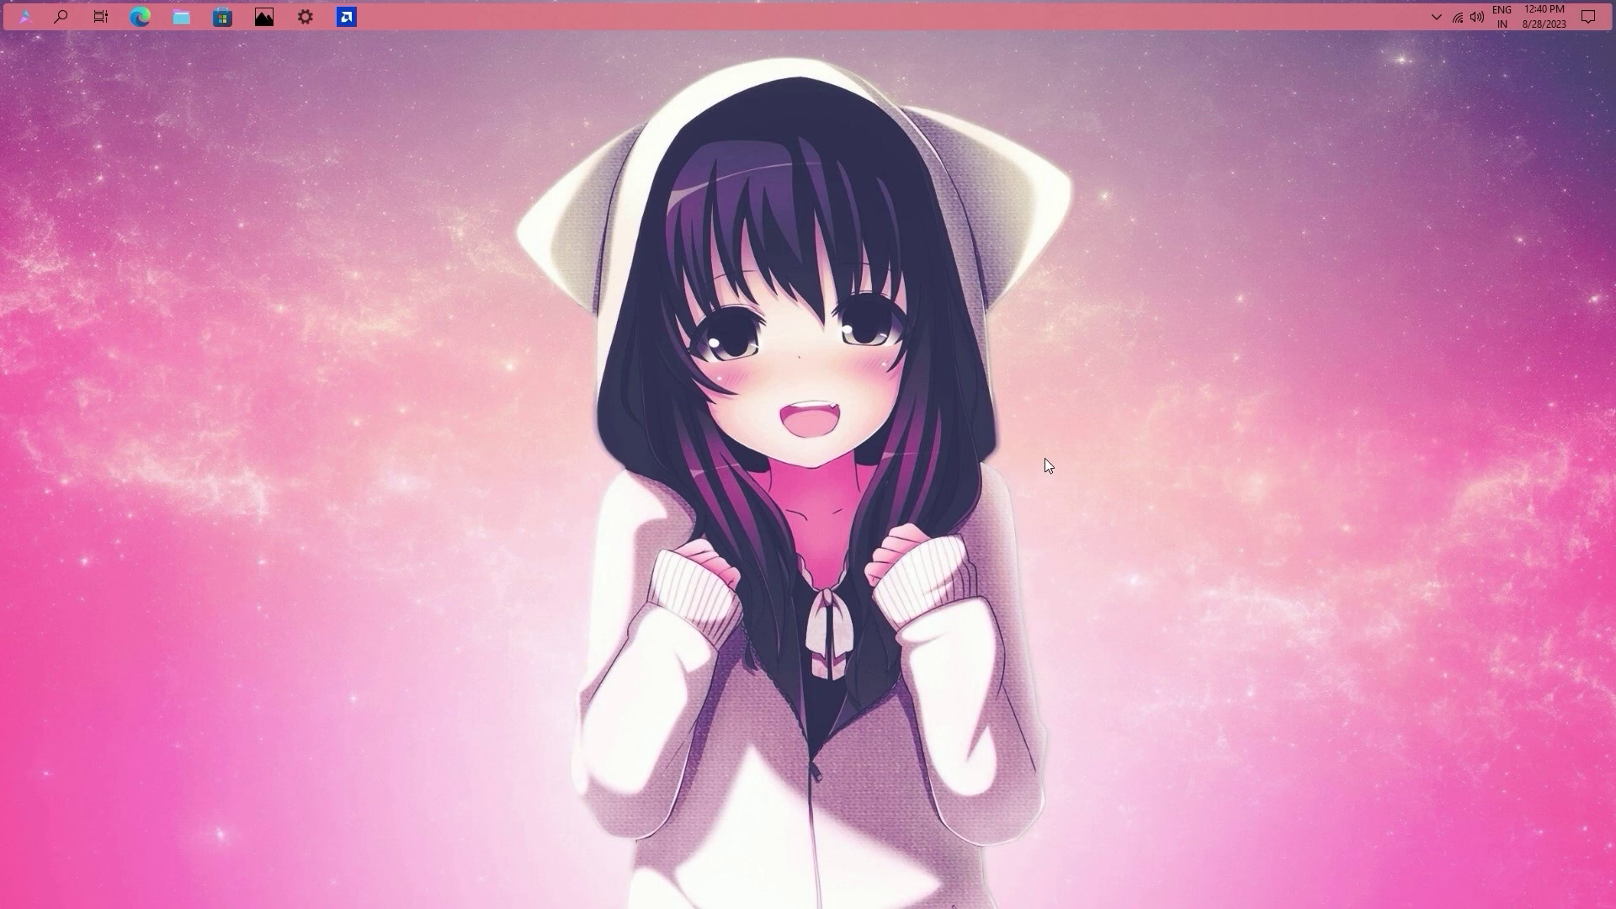
mouse_move(882, 828)
click(173, 21)
drag(851, 98, 808, 34)
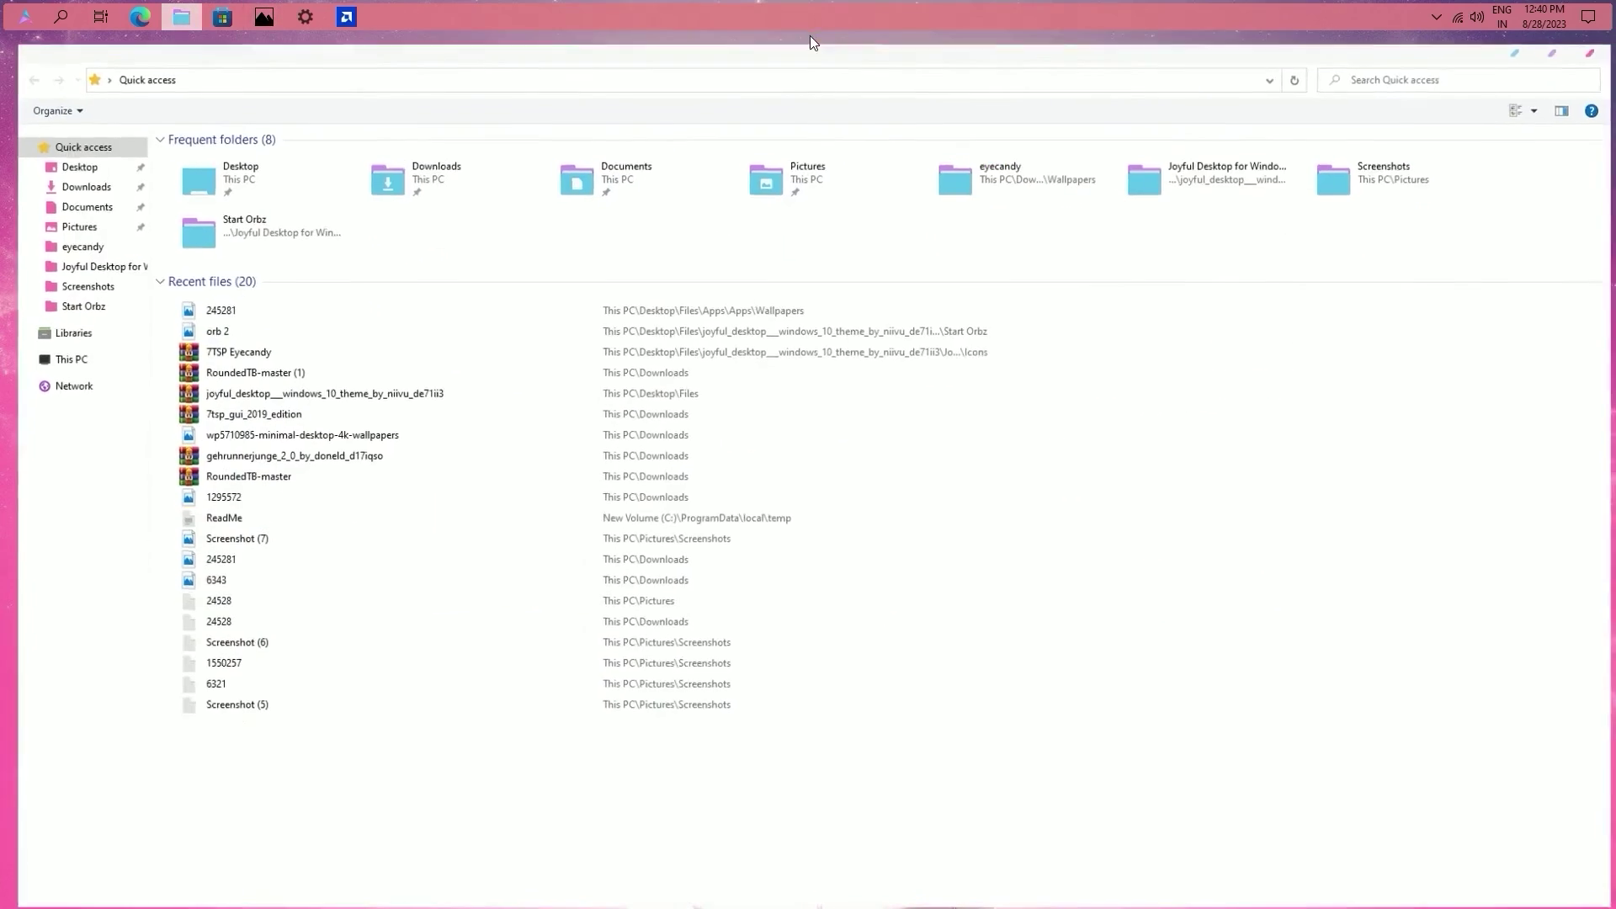
click(72, 353)
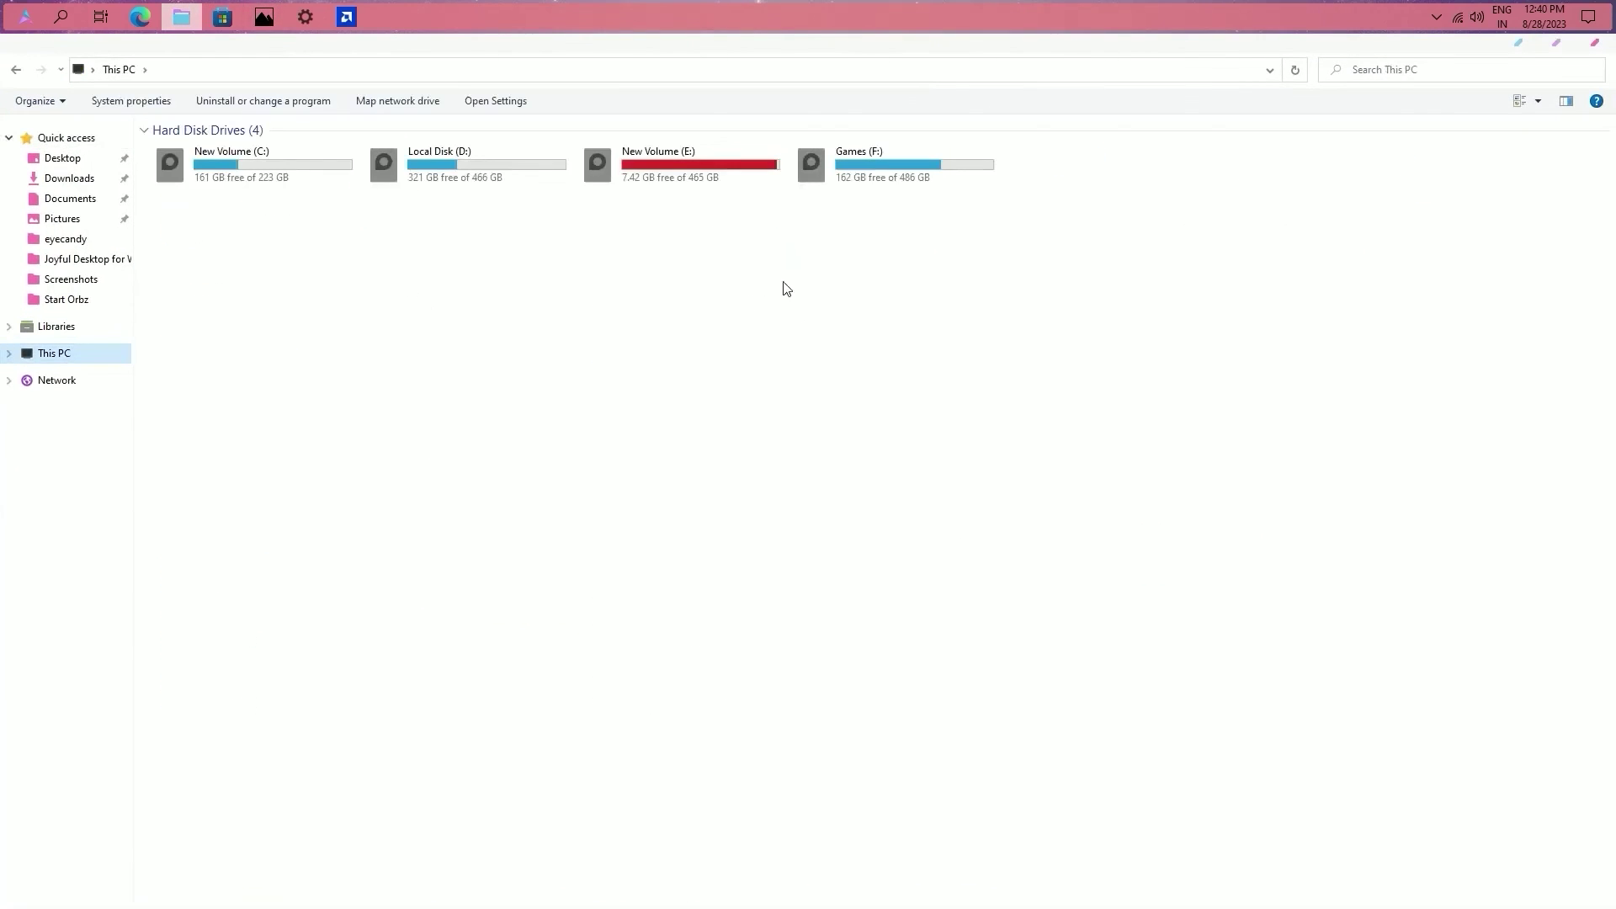
drag(1331, 263, 209, 153)
click(1200, 129)
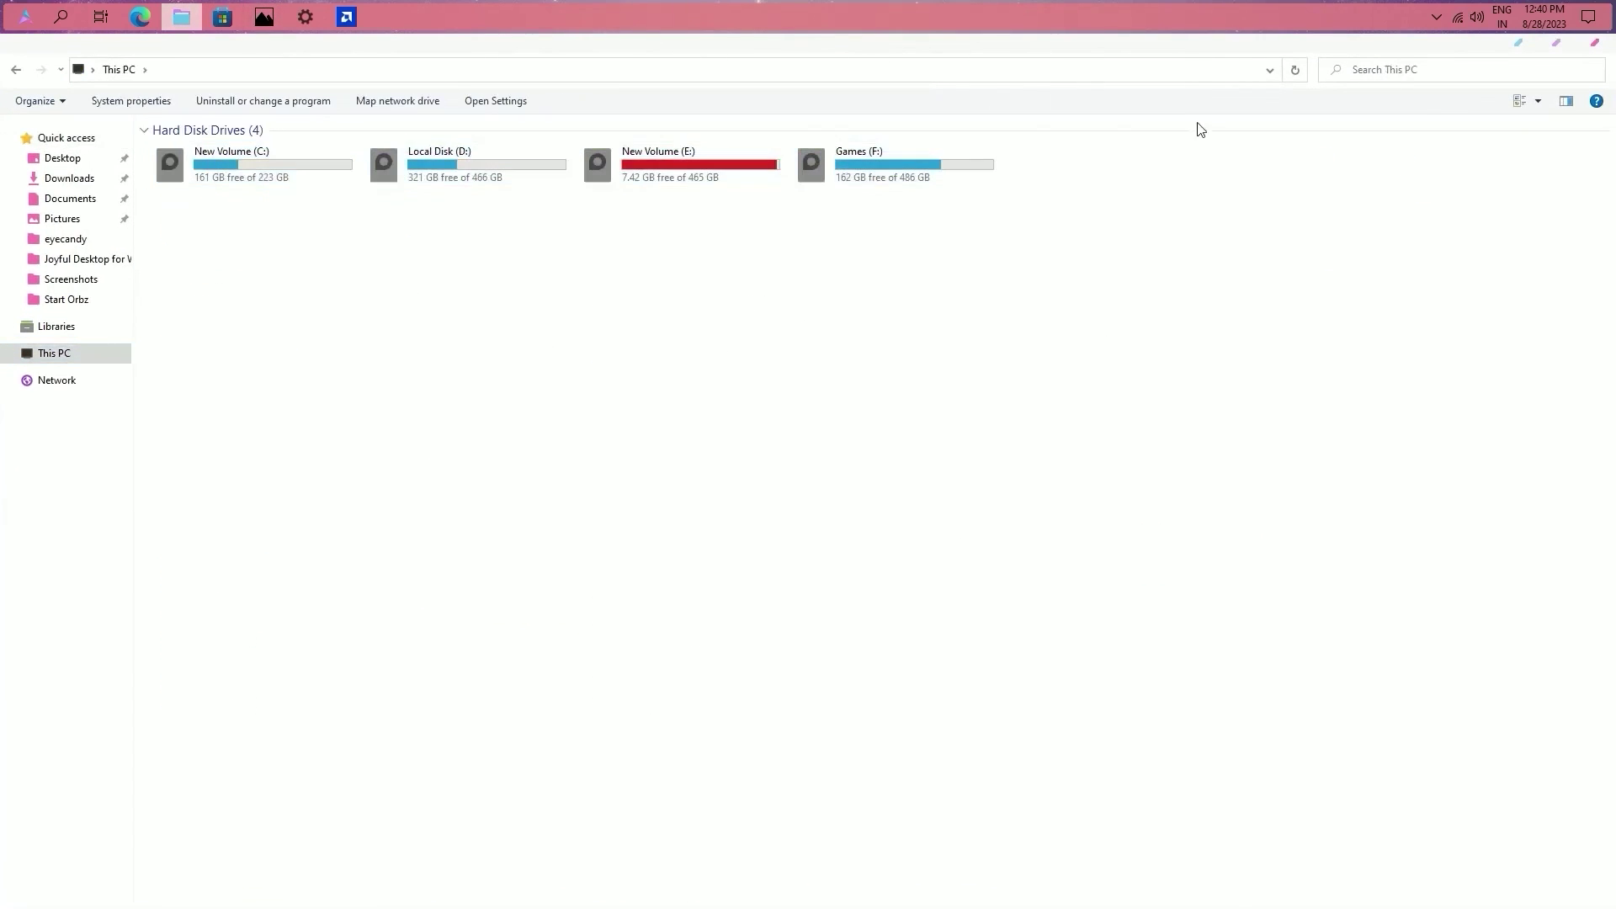
double_click(1201, 49)
click(1345, 168)
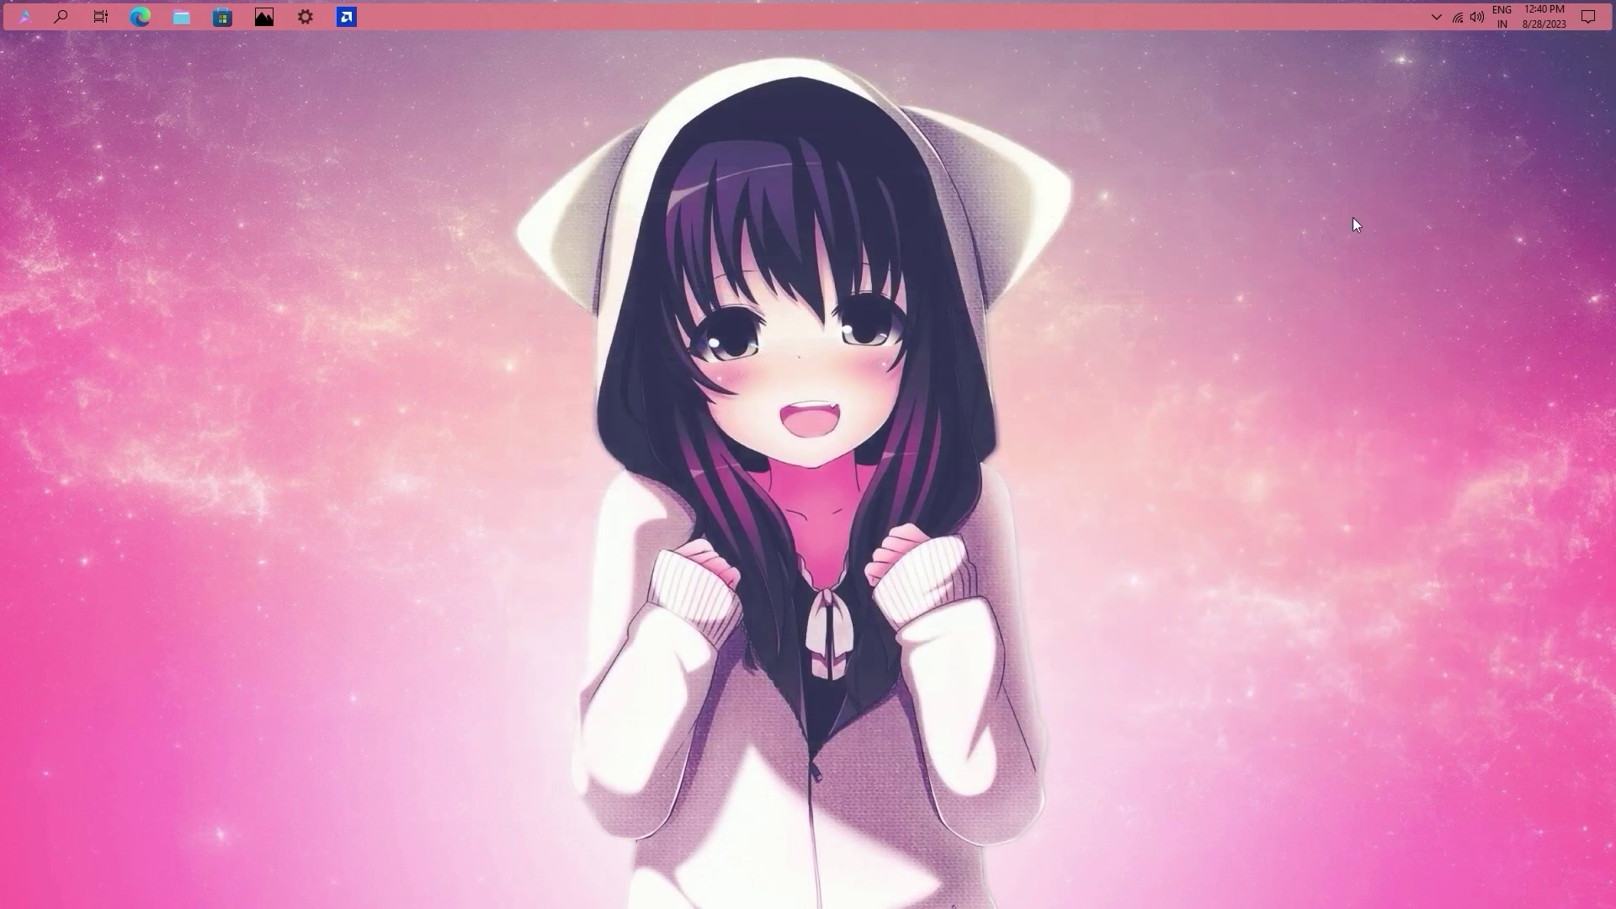
Step: Apply the eyecandy theme under Settings > Personalization > Themes
click(24, 17)
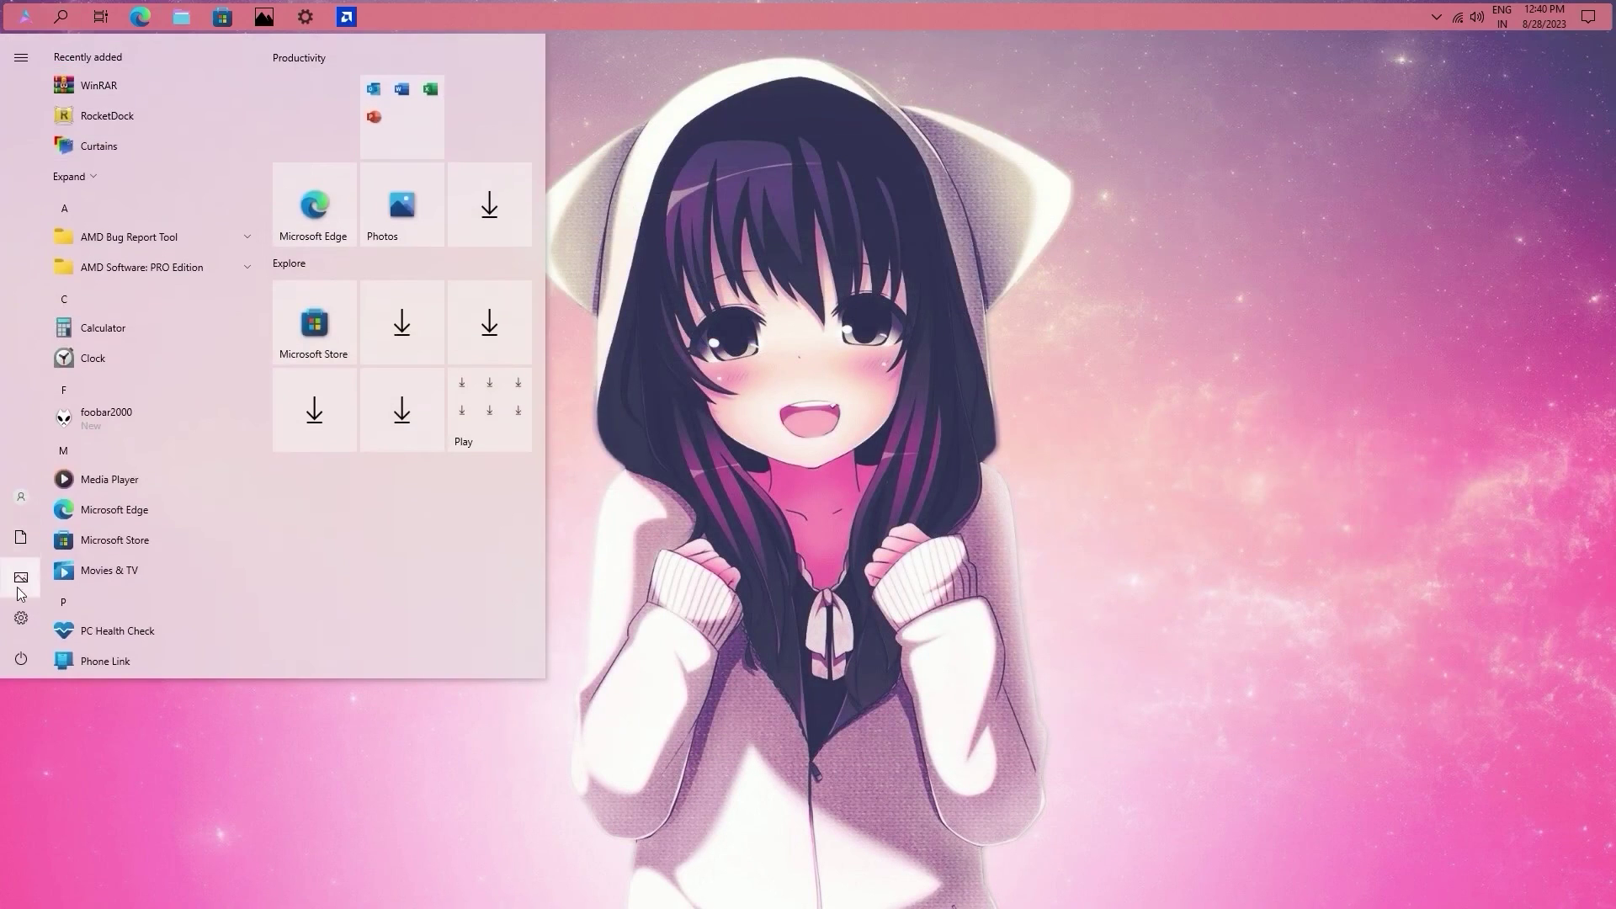
click(22, 581)
click(336, 392)
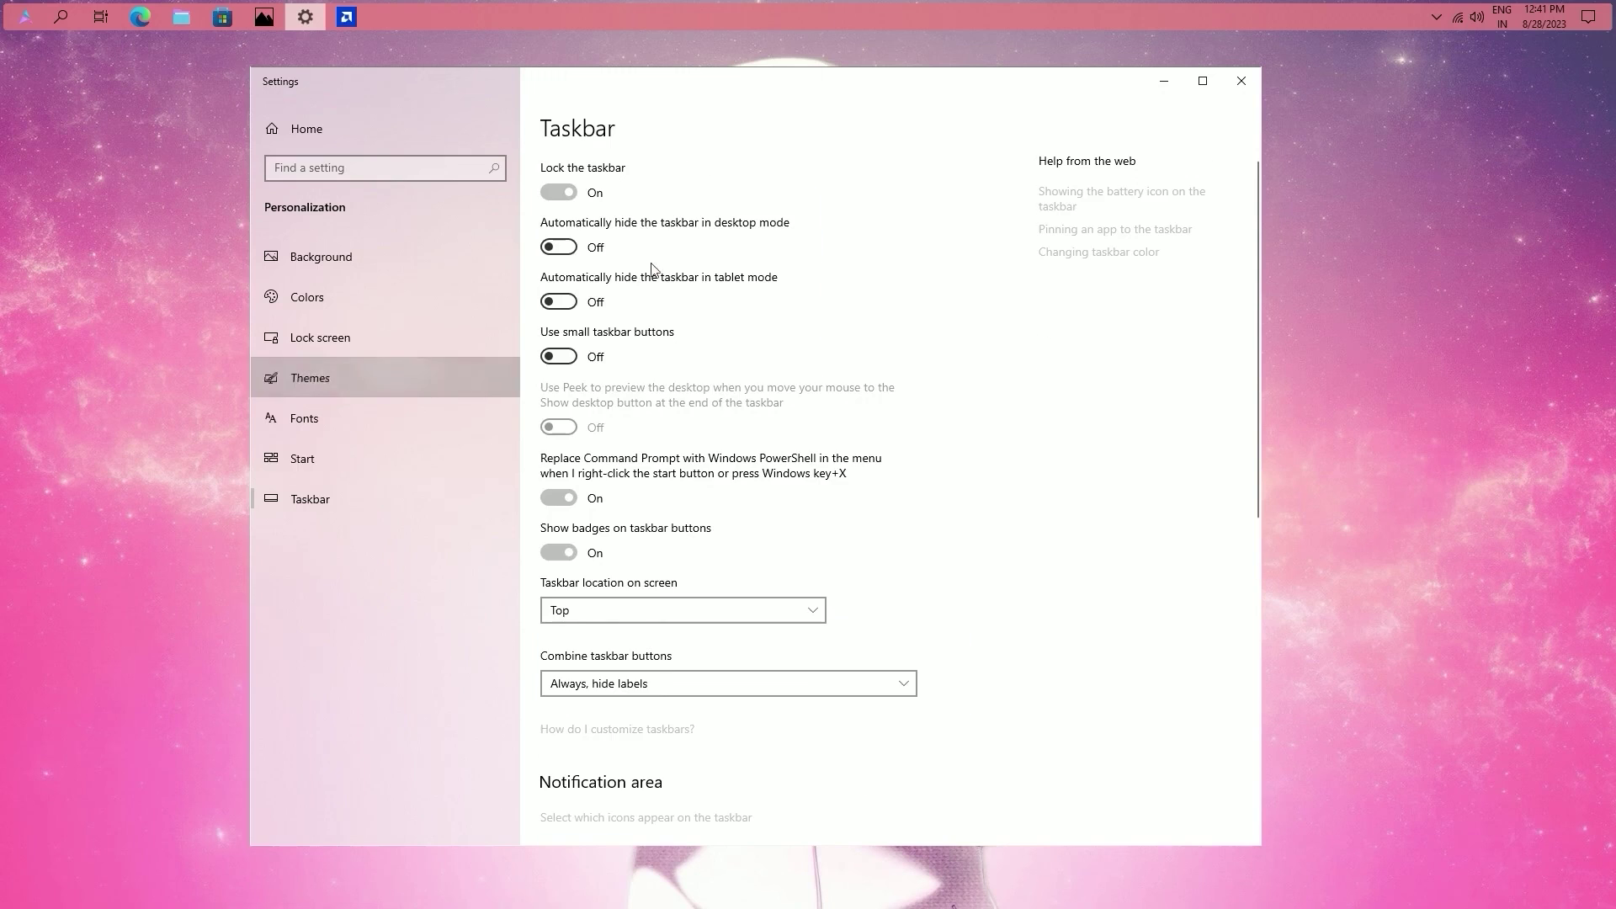
click(930, 323)
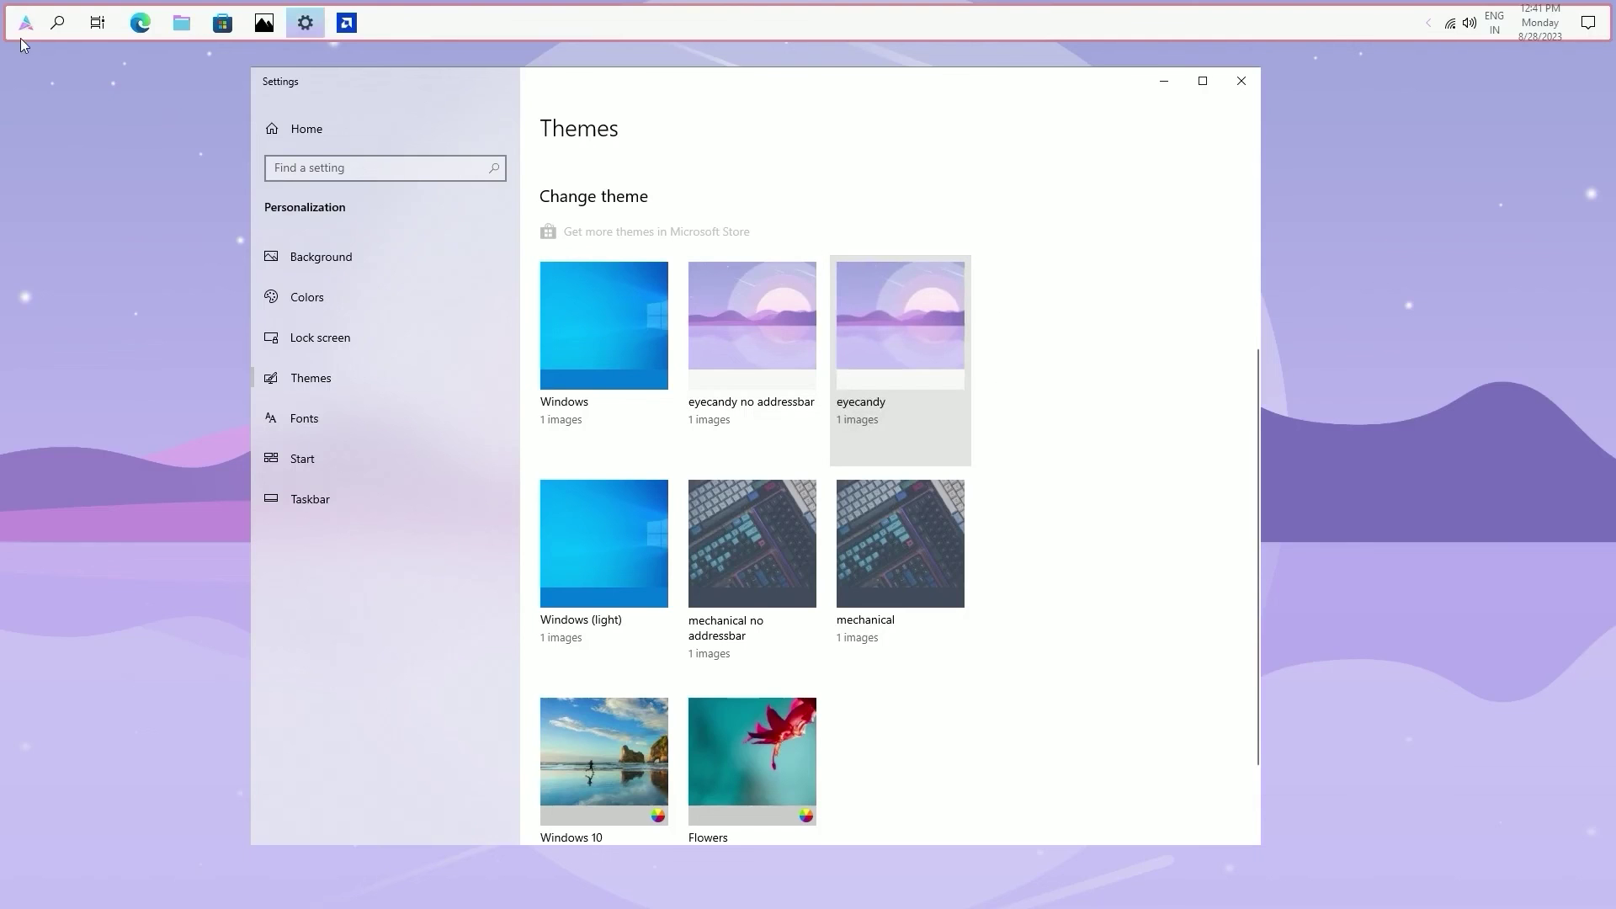
Step: Open File Explorer and pick the 245281 wallpaper image from recent files
click(25, 24)
click(181, 23)
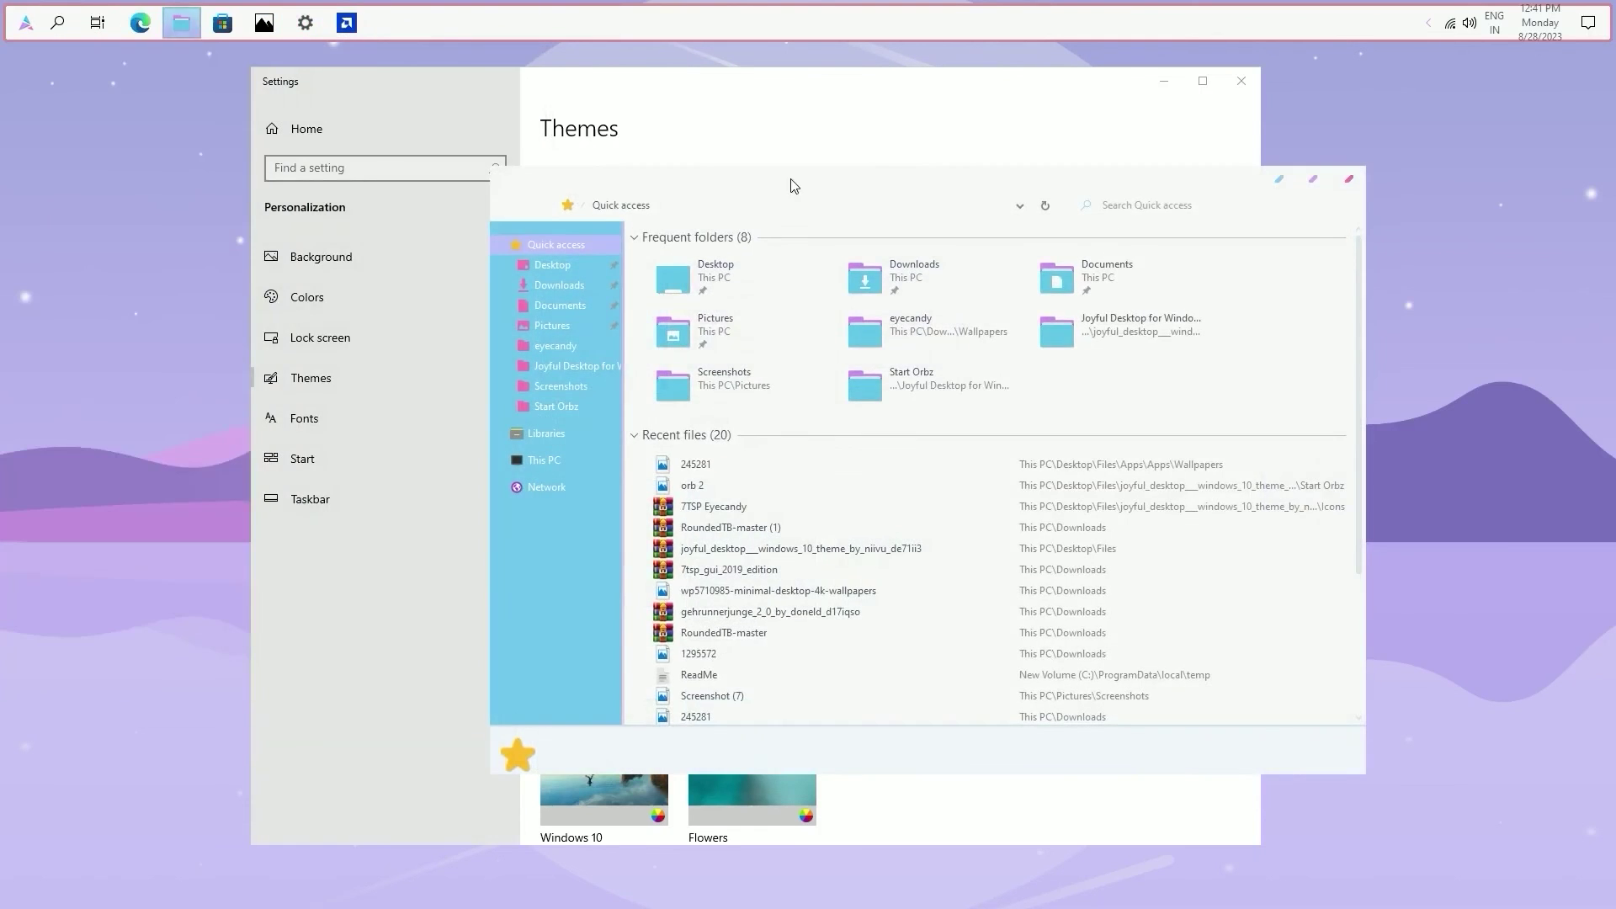
mouse_move(892, 846)
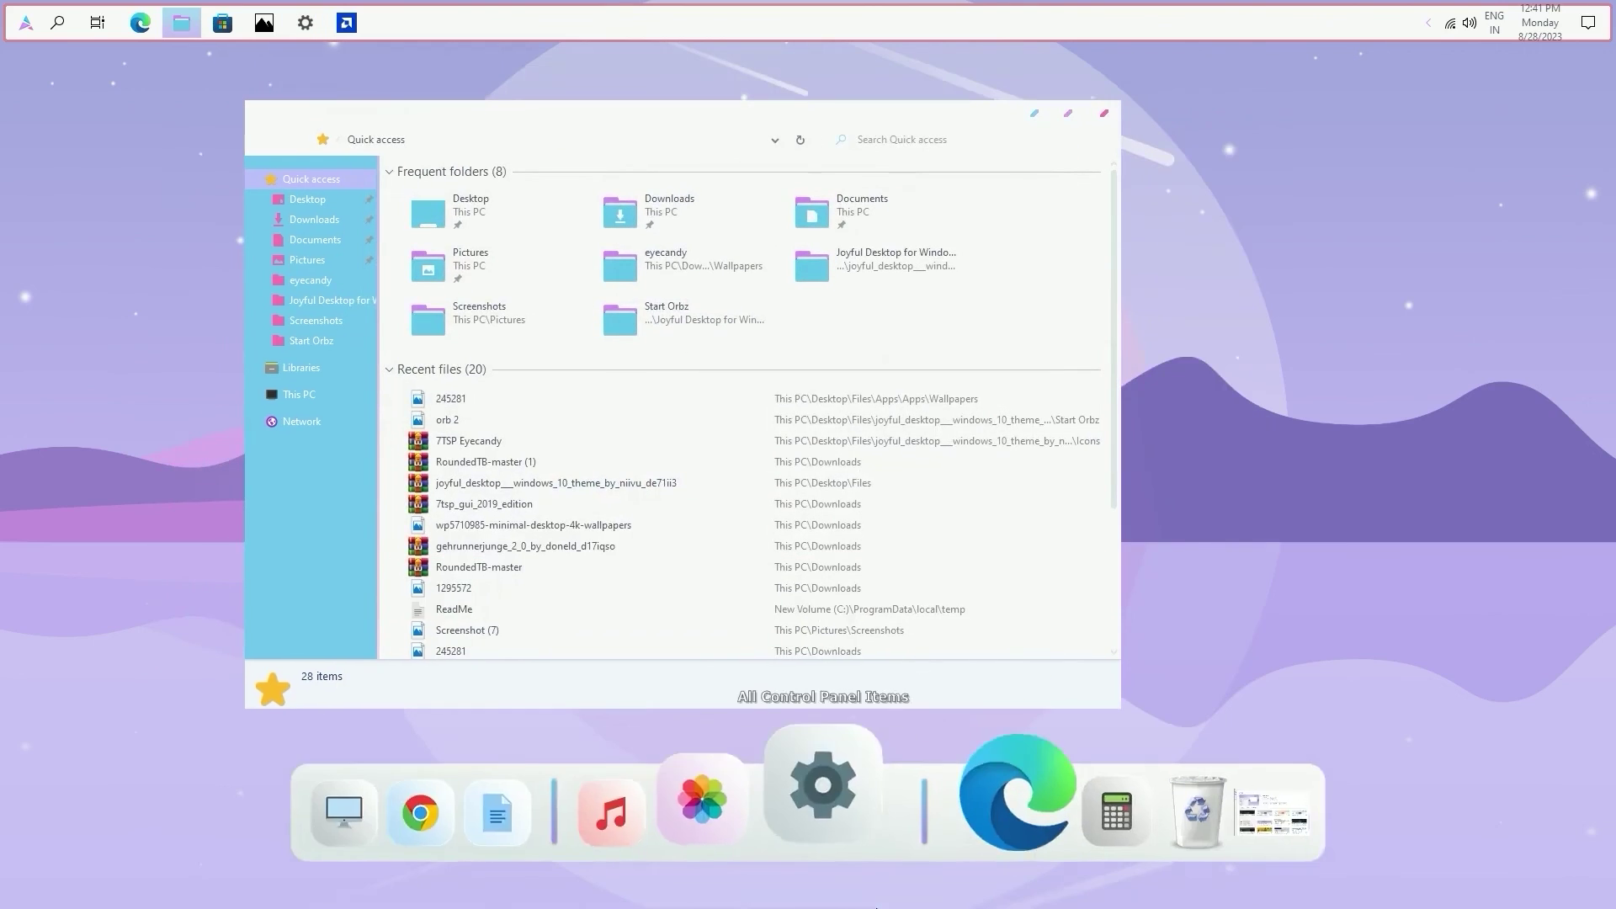
click(476, 400)
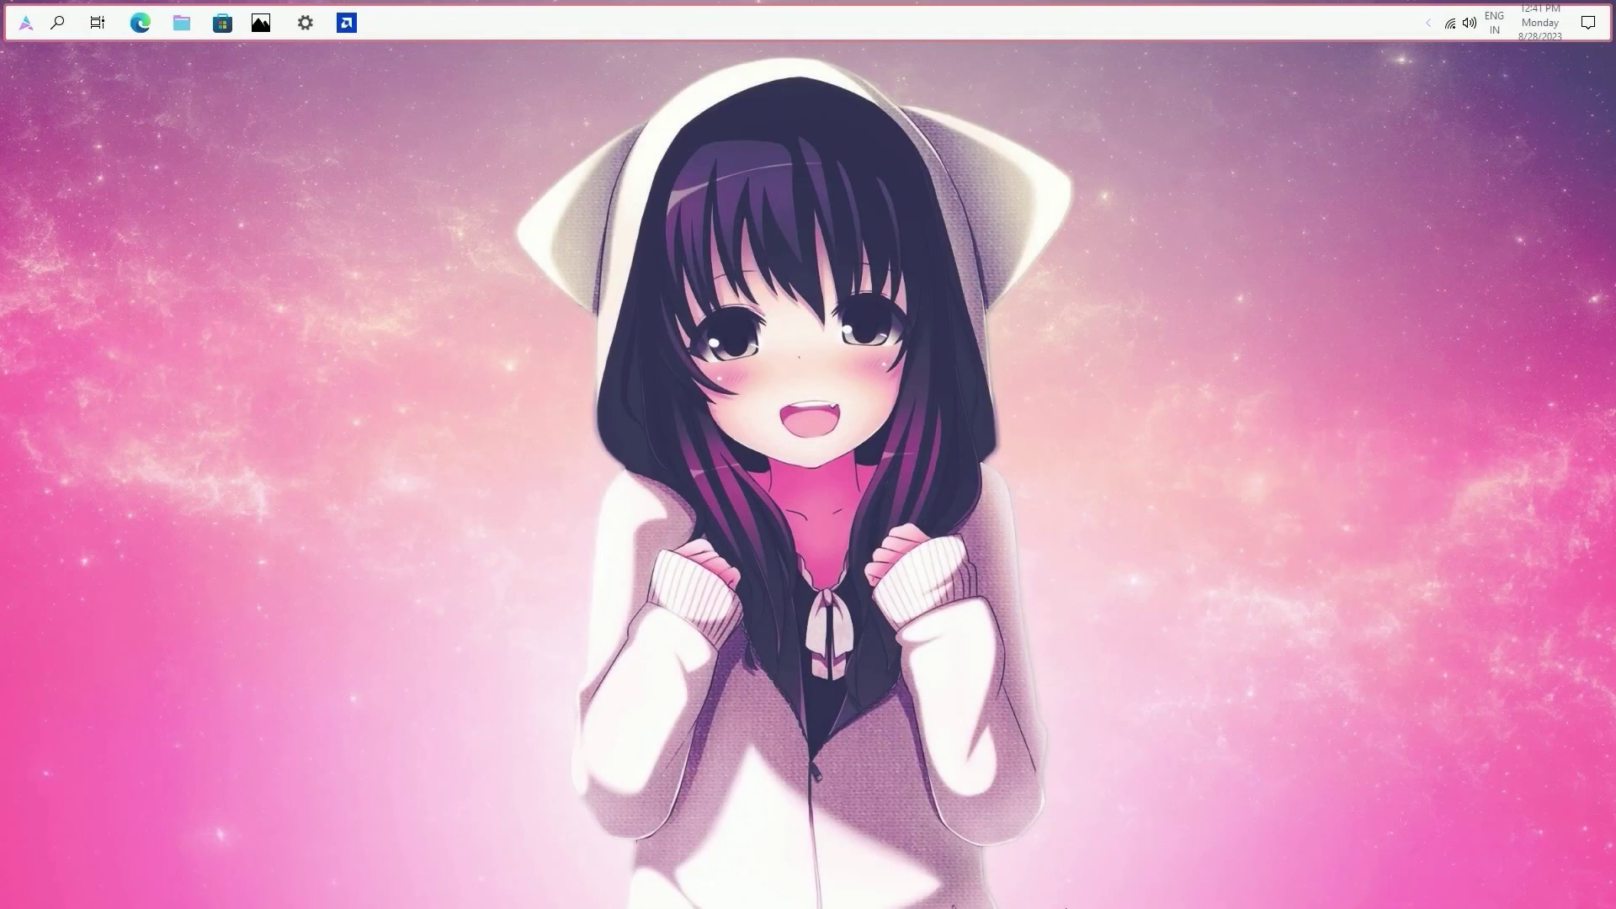
mouse_move(951, 884)
Step: Open the StartIsBack Start menu and list its Power options
click(26, 23)
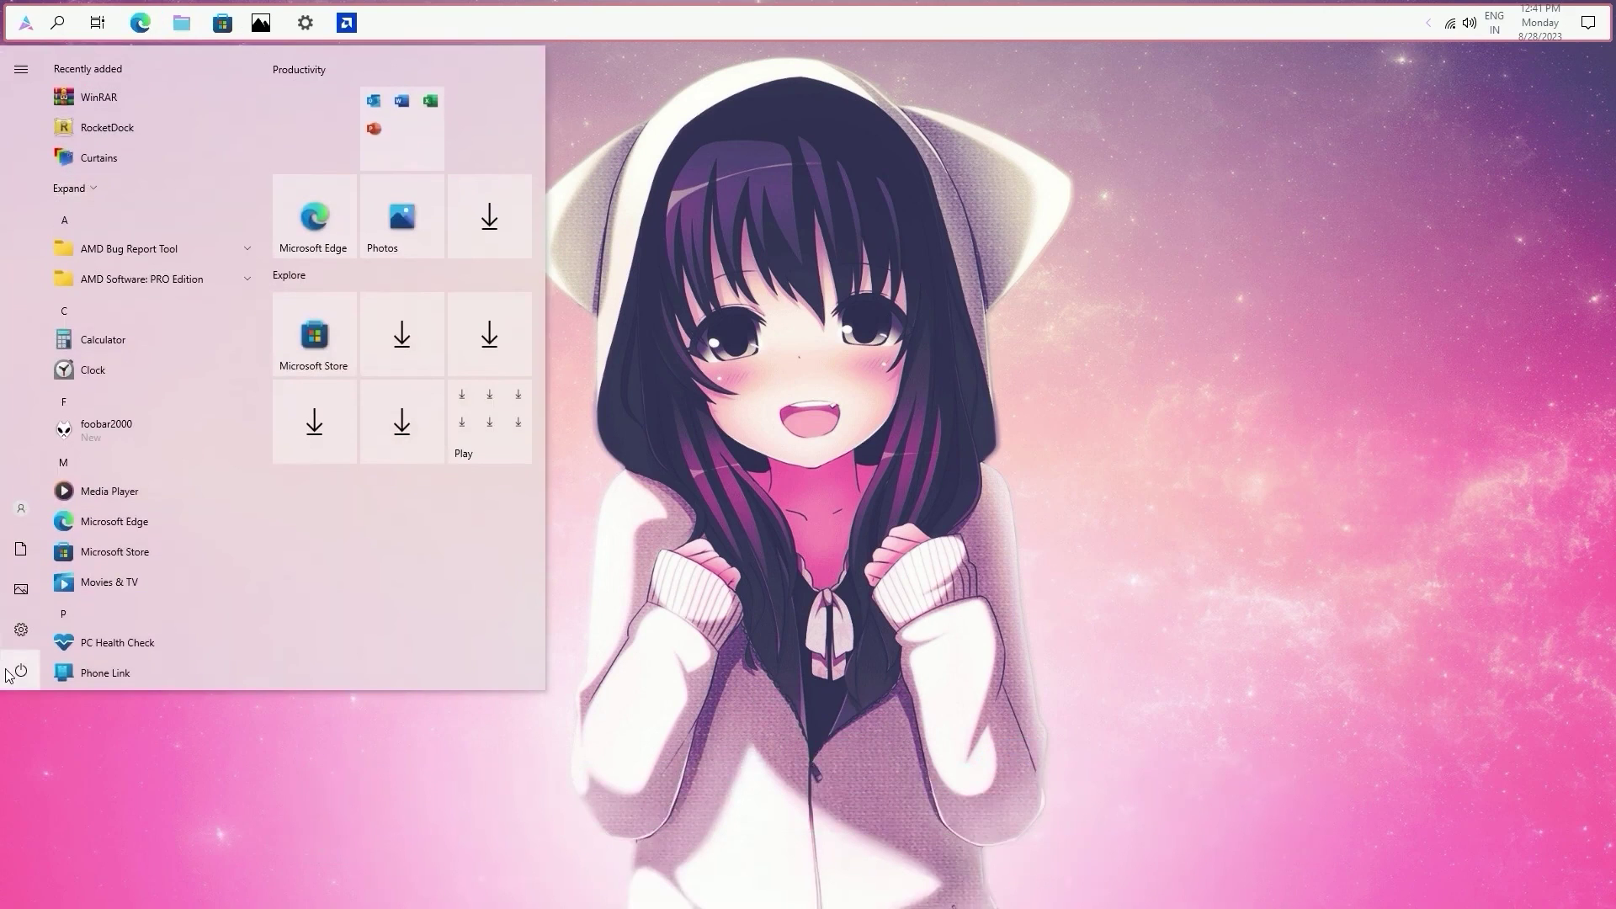
click(43, 671)
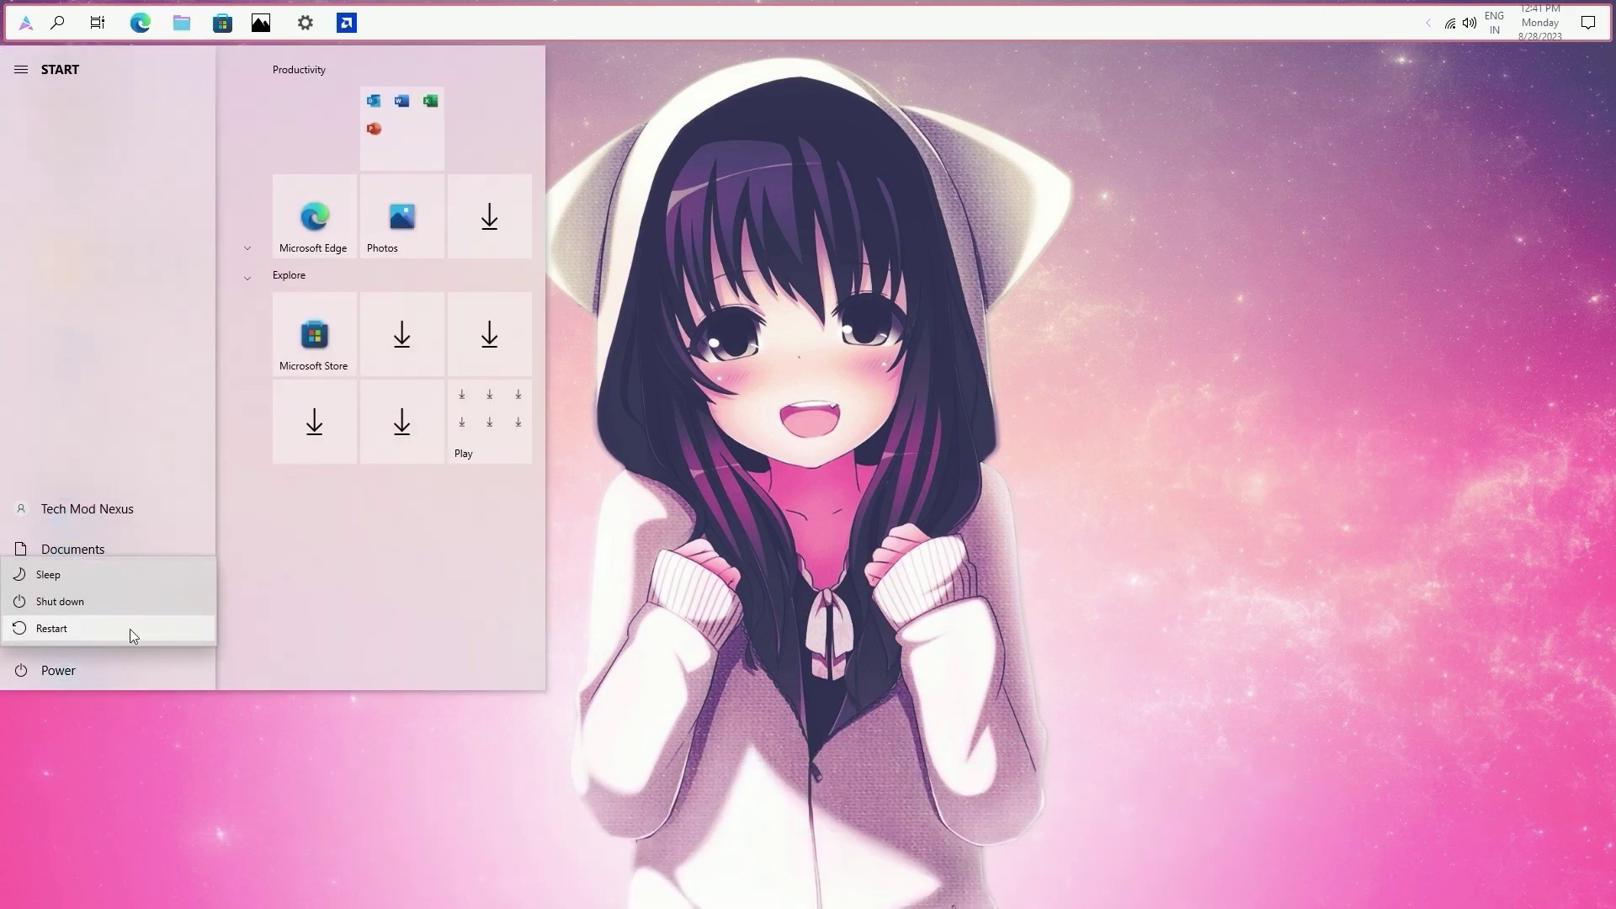